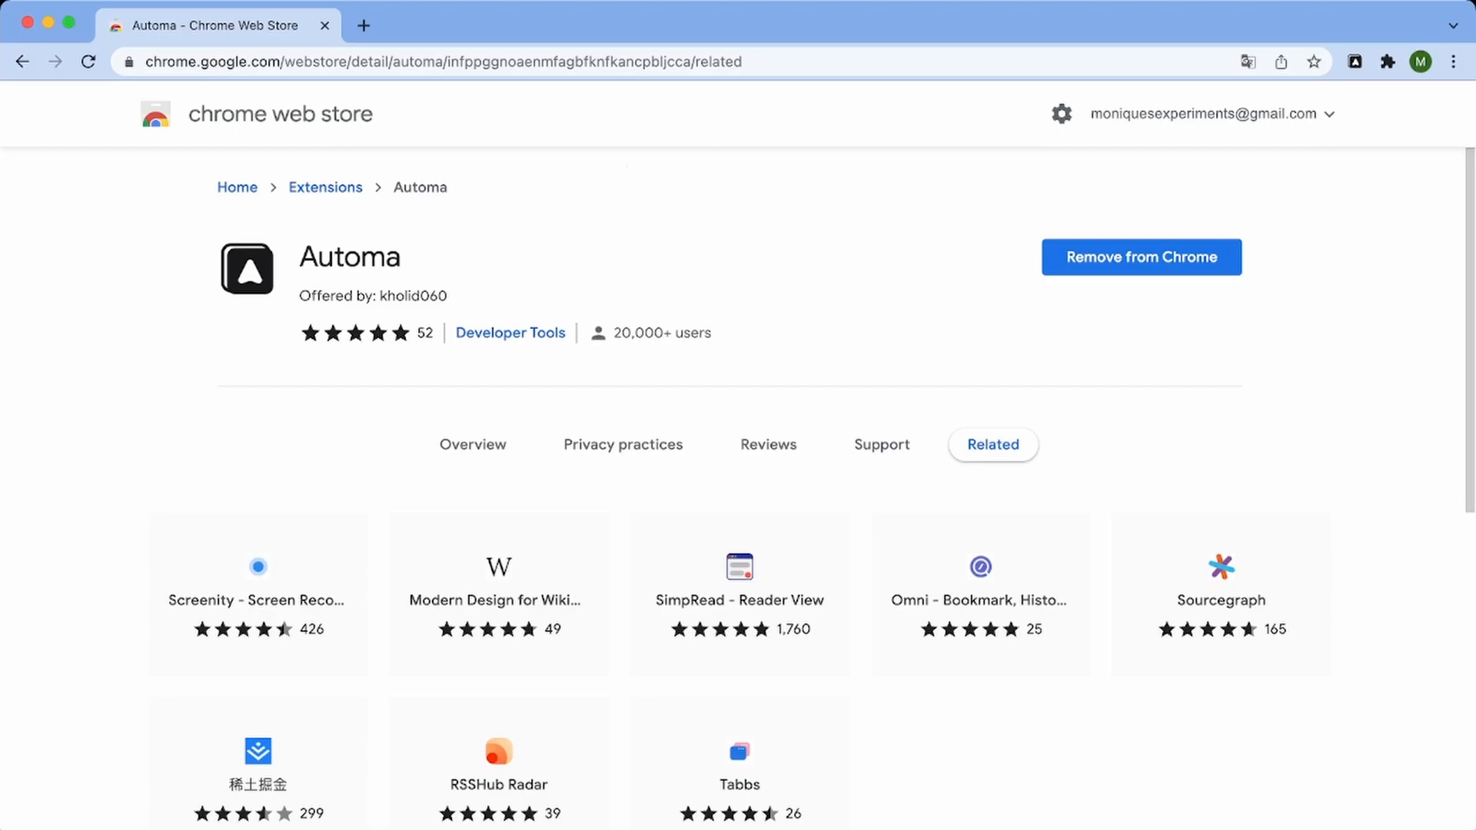
Open Amazon's search results for "tripod" in a new tab and browse the products, declining to change the delivery address
click(363, 26)
text(https://www.amazon.com/s?k=tripod&crid=CPB2IVX1PSOC&sprefix=tripod%2Caps%2C156&ref=nb_sb_noss_1)
key(Return)
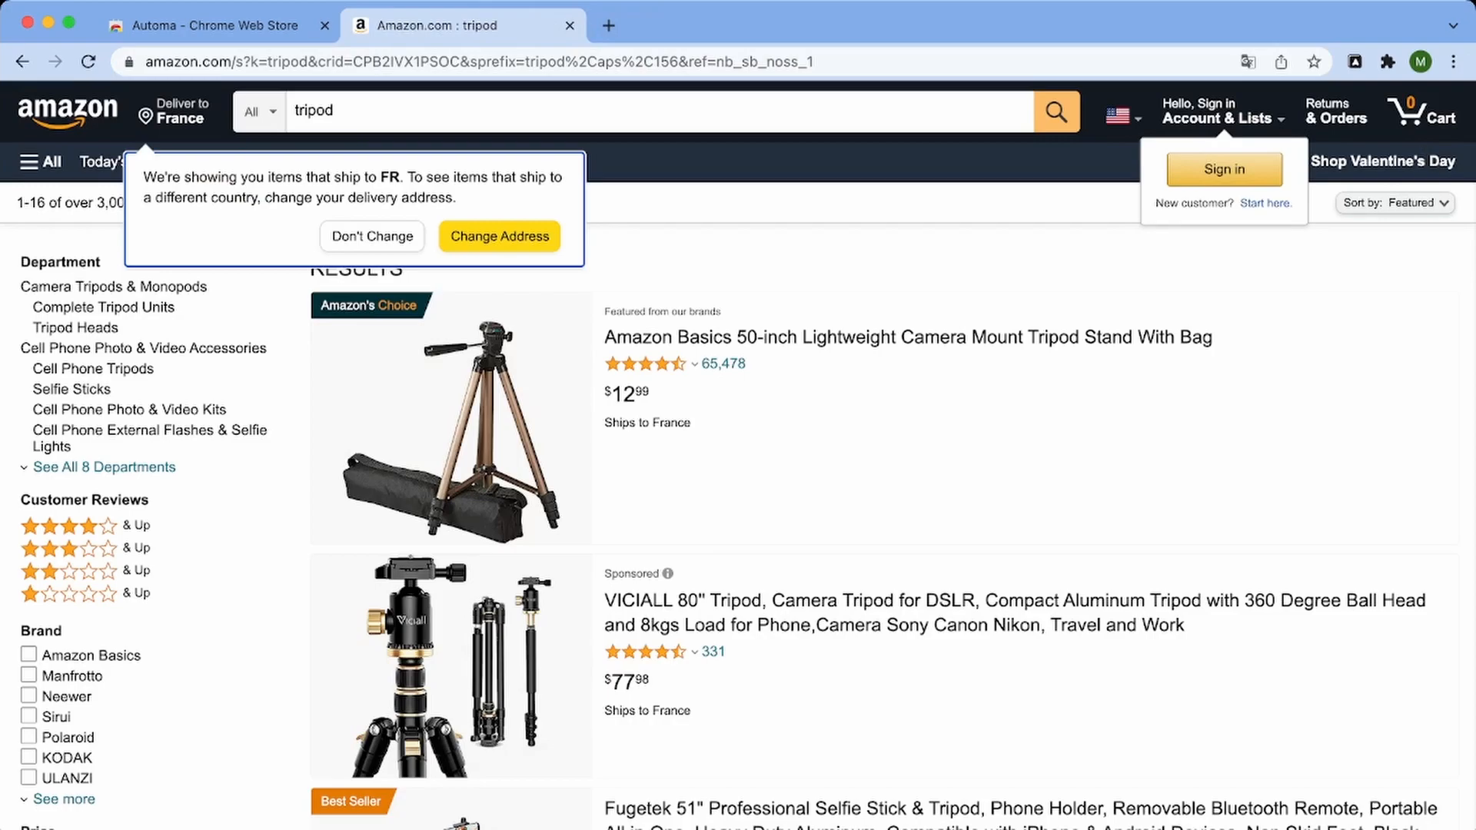
click(372, 236)
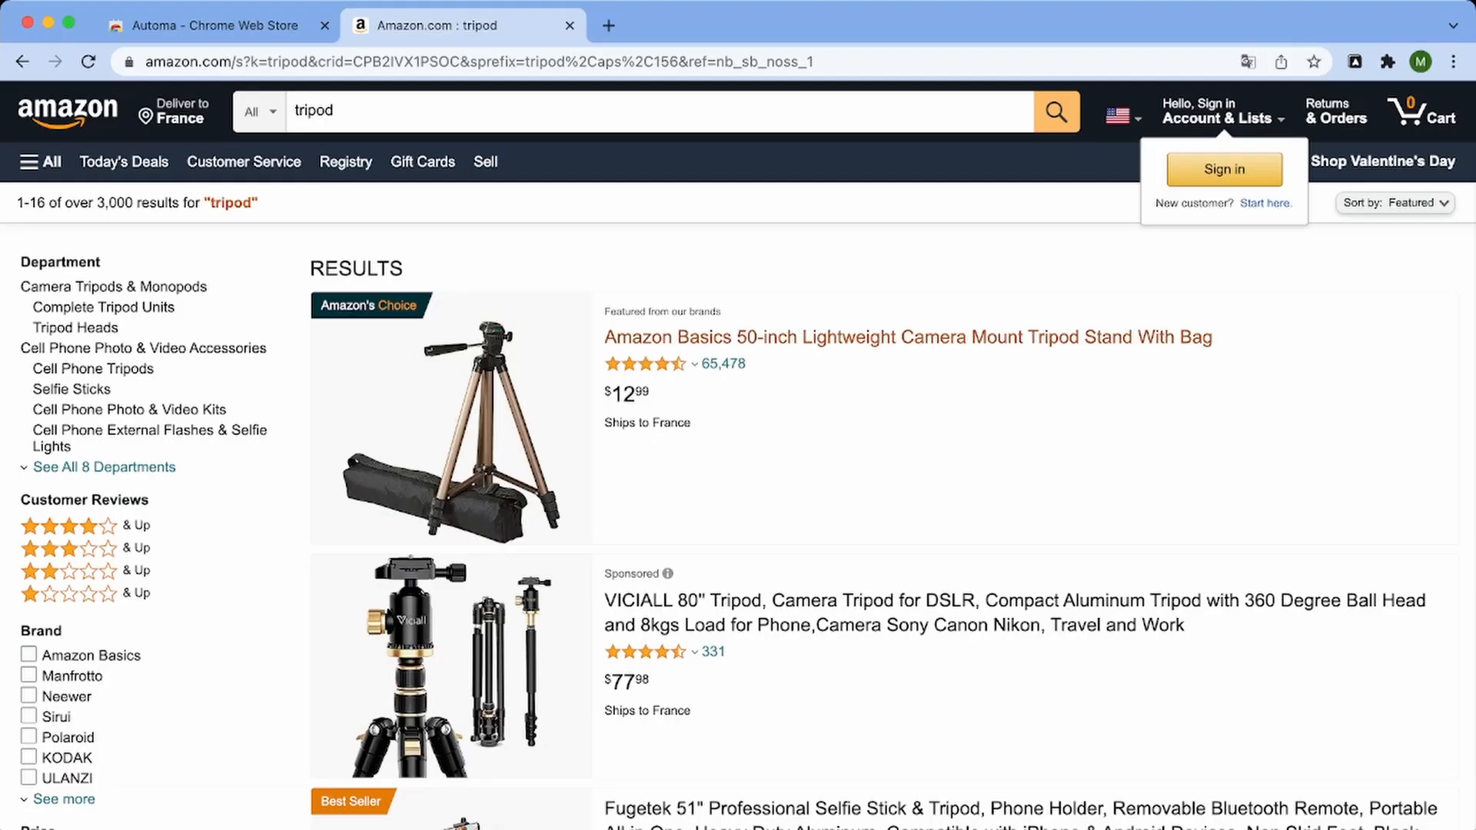
scroll(738, 453, down, 1)
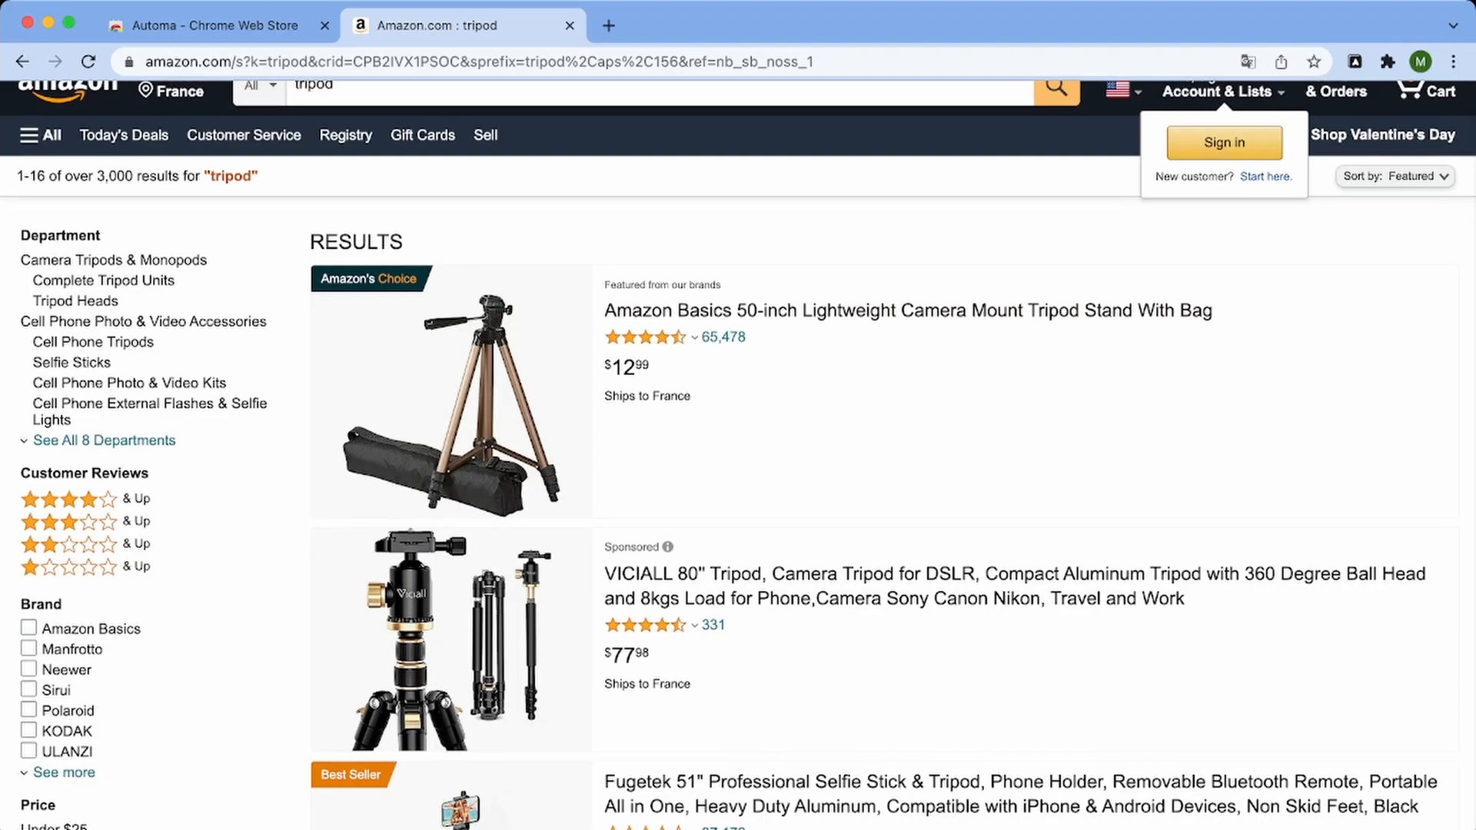
scroll(737, 454, down, 7)
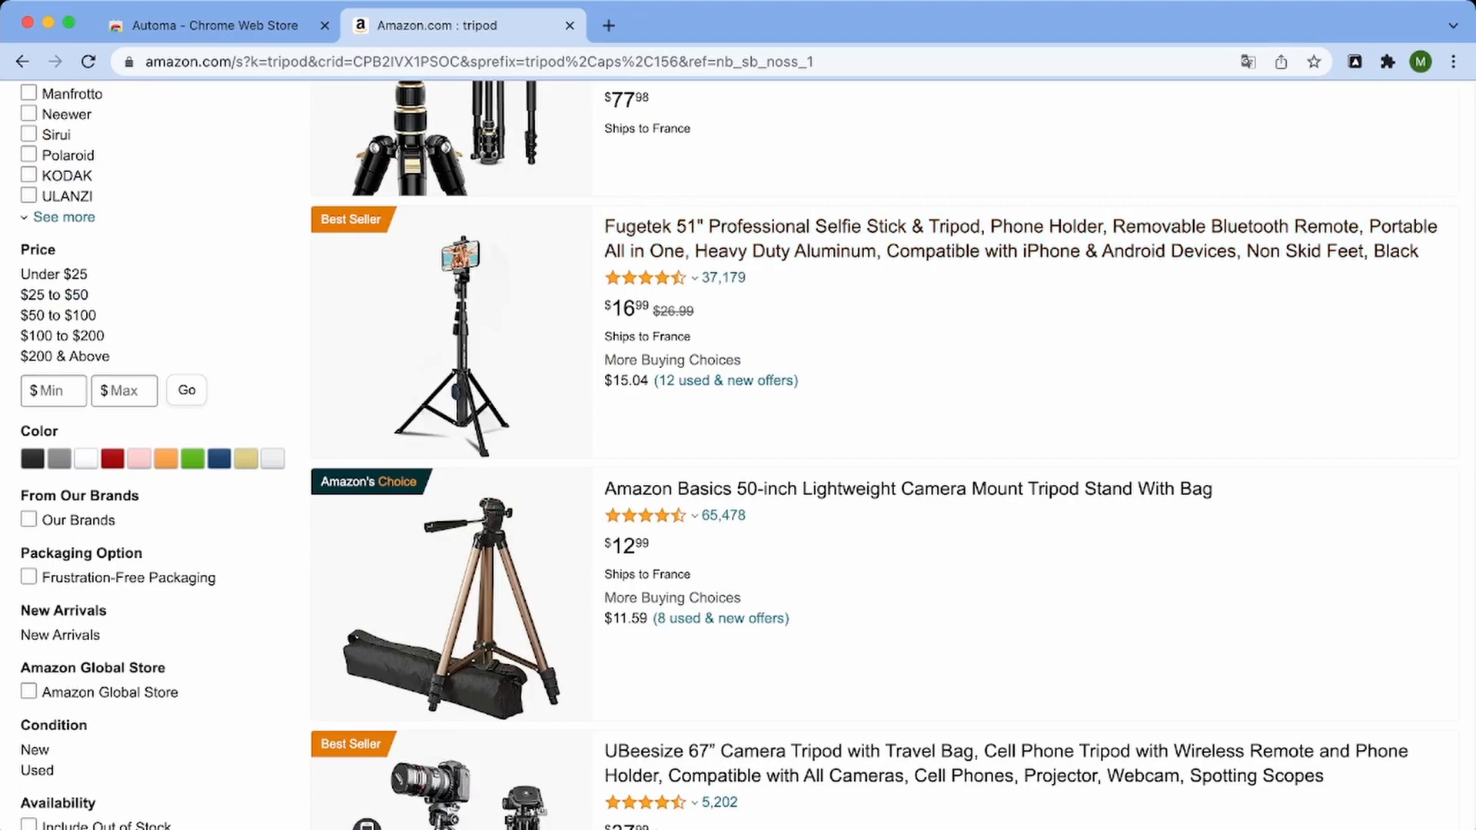
Create a workflow named "Scraping Amazon" in the Automa extension and open it for editing
click(215, 25)
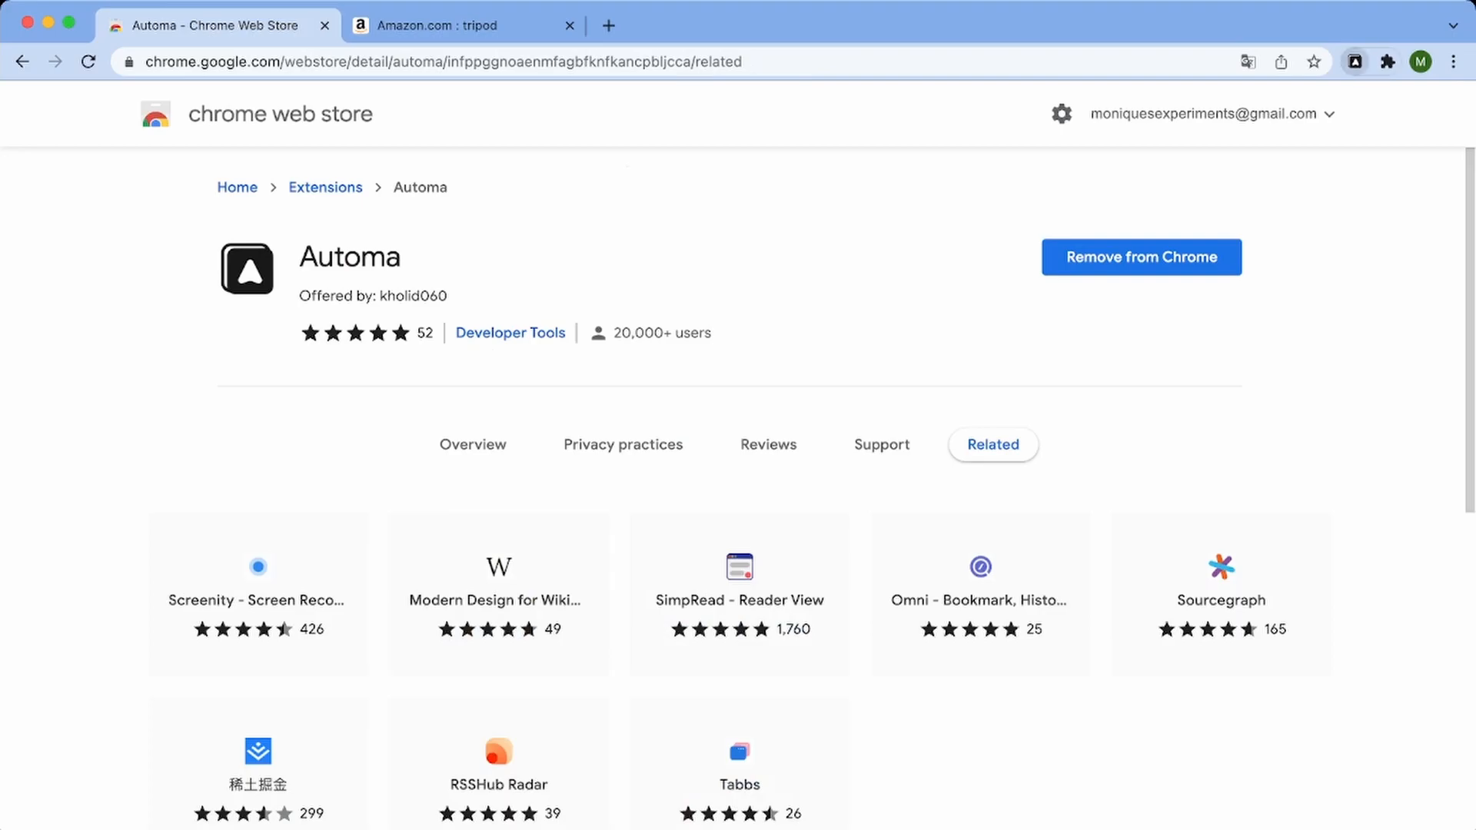
click(1354, 61)
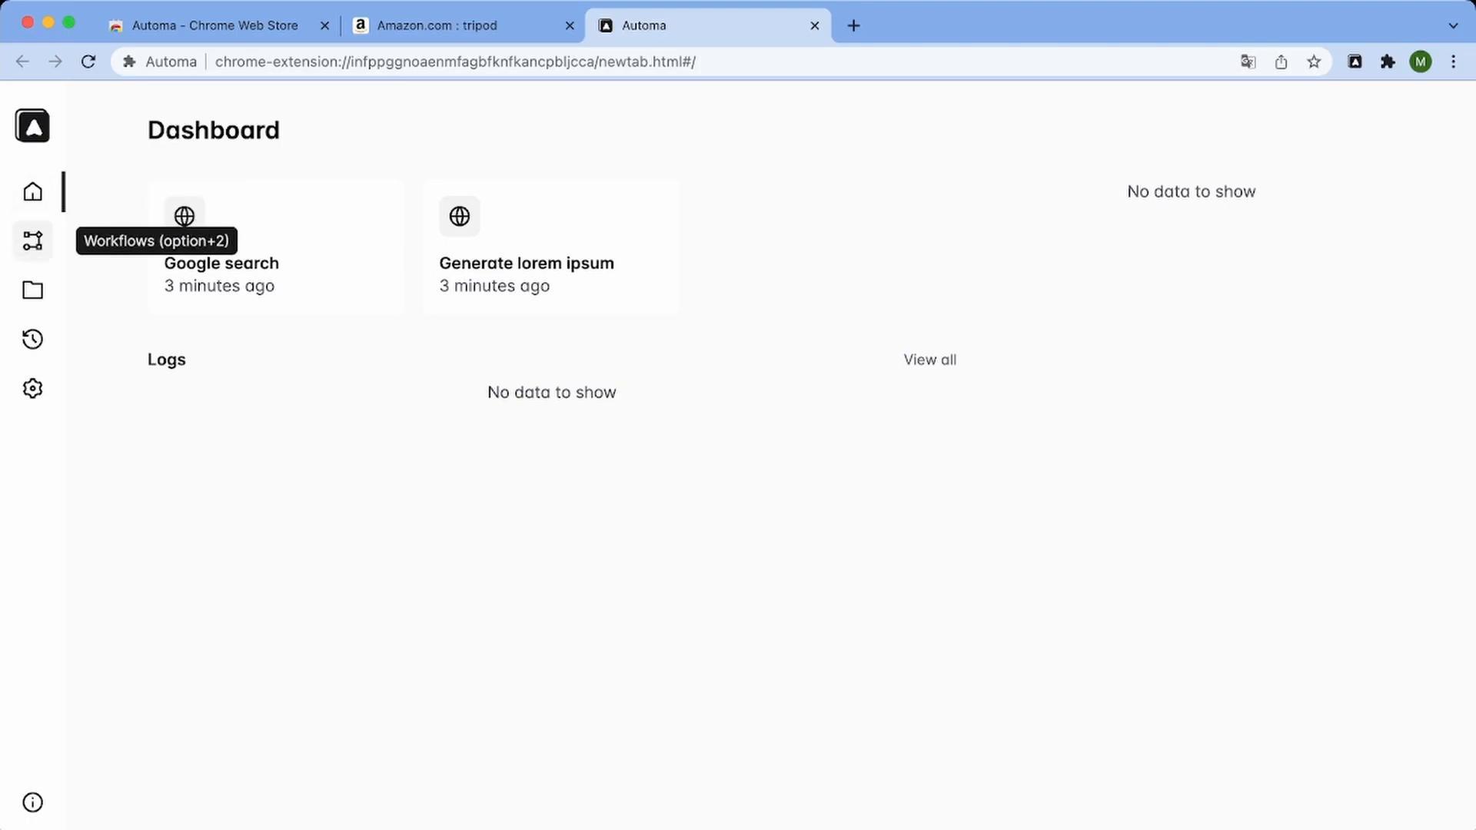
click(32, 241)
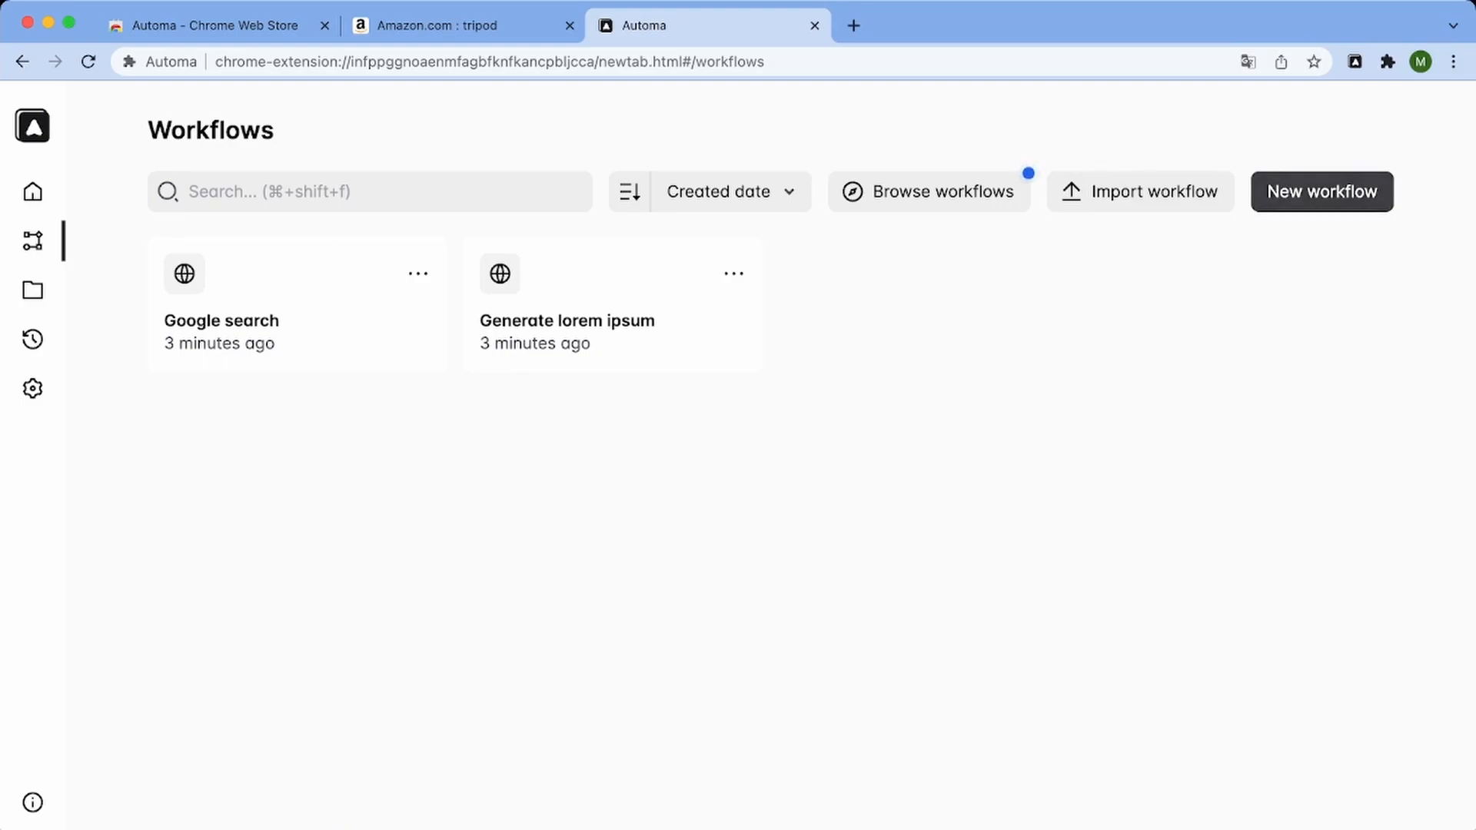
click(1322, 192)
text(Scra)
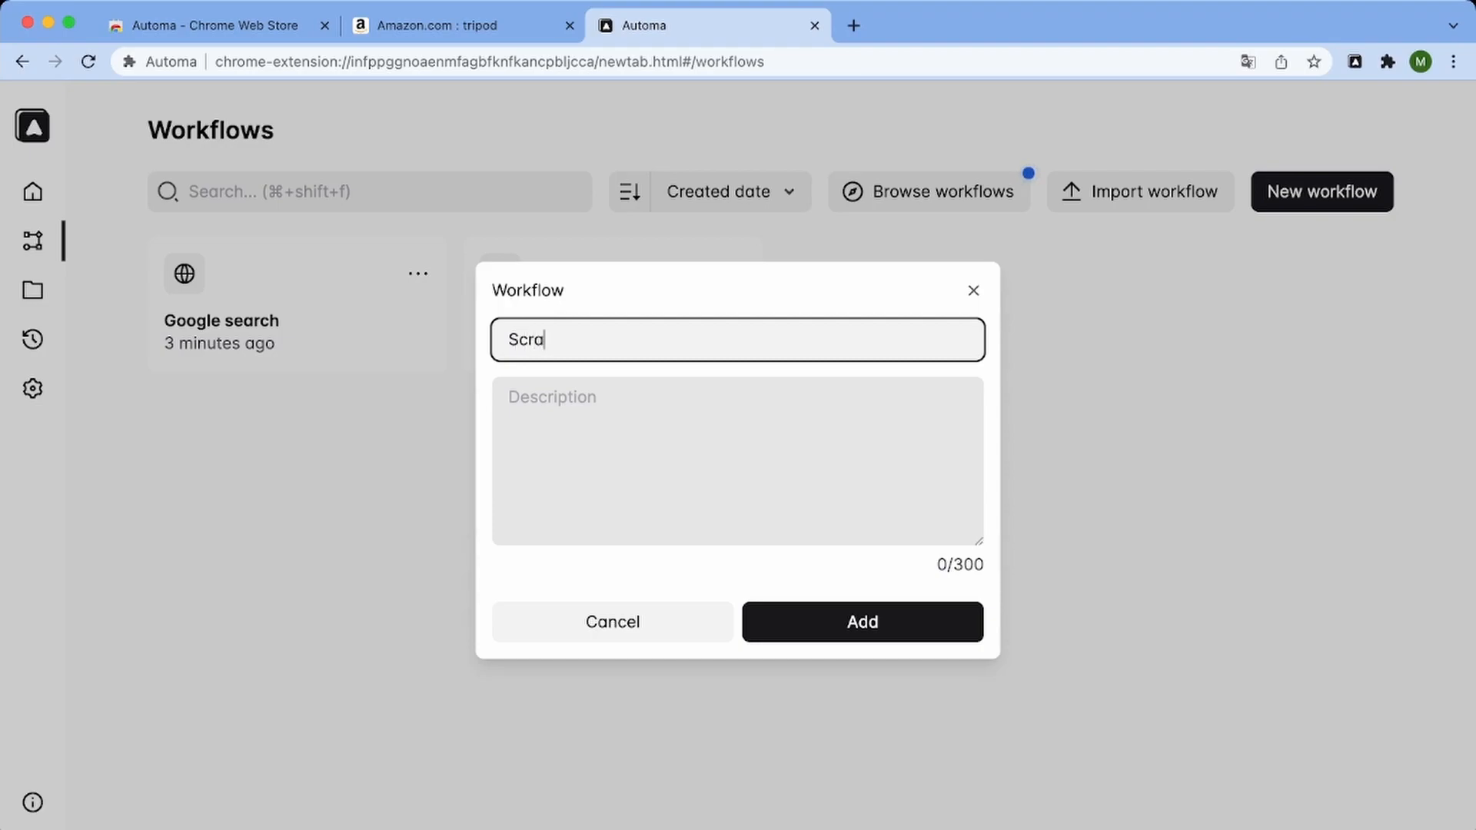
text(ping Amazon)
key(Return)
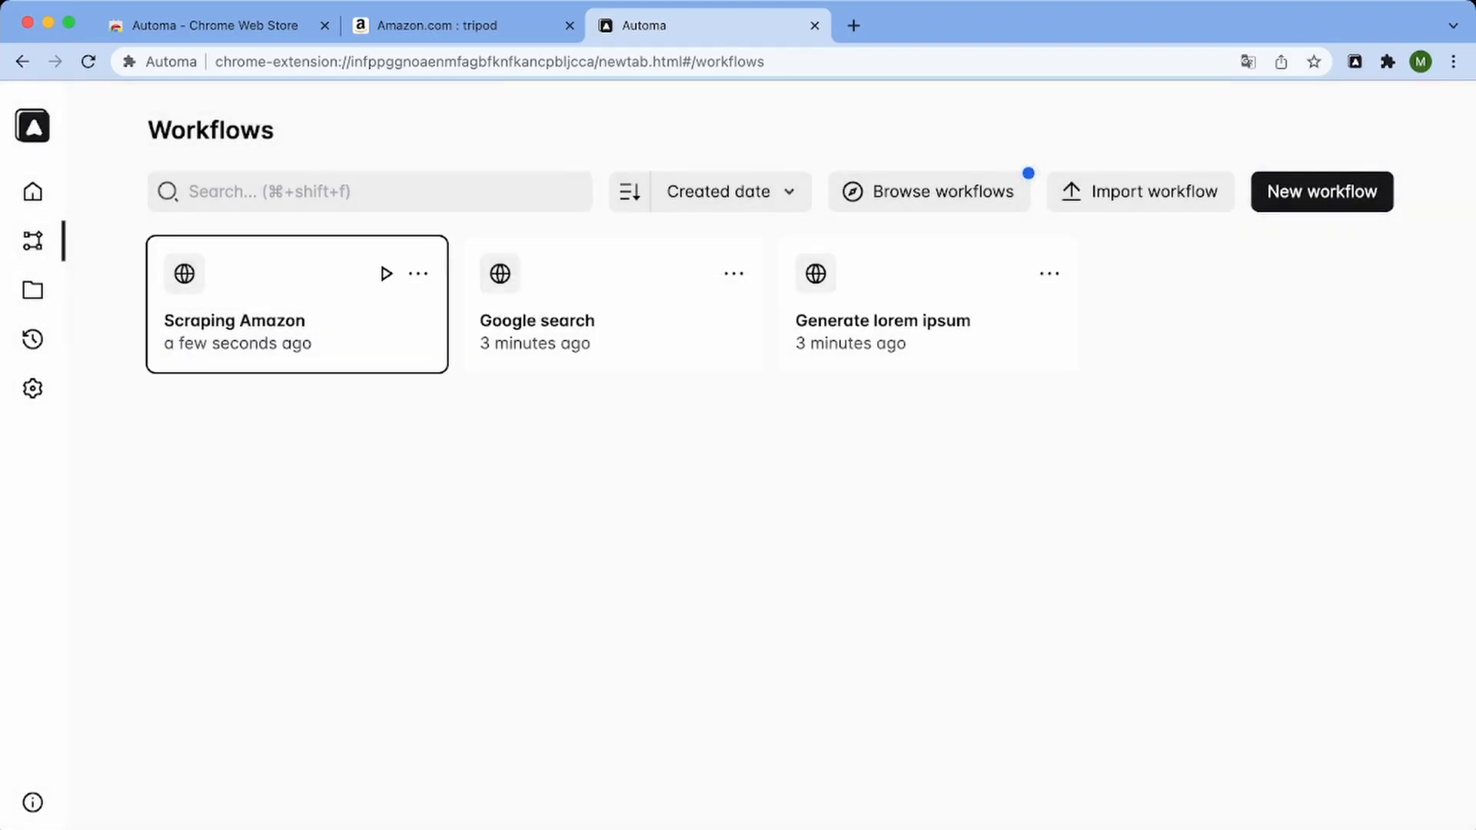
click(299, 307)
Examine the available workflow blocks, from General and Browser to Web Interaction, Online Services and Conditions
scroll(299, 389, down, 15)
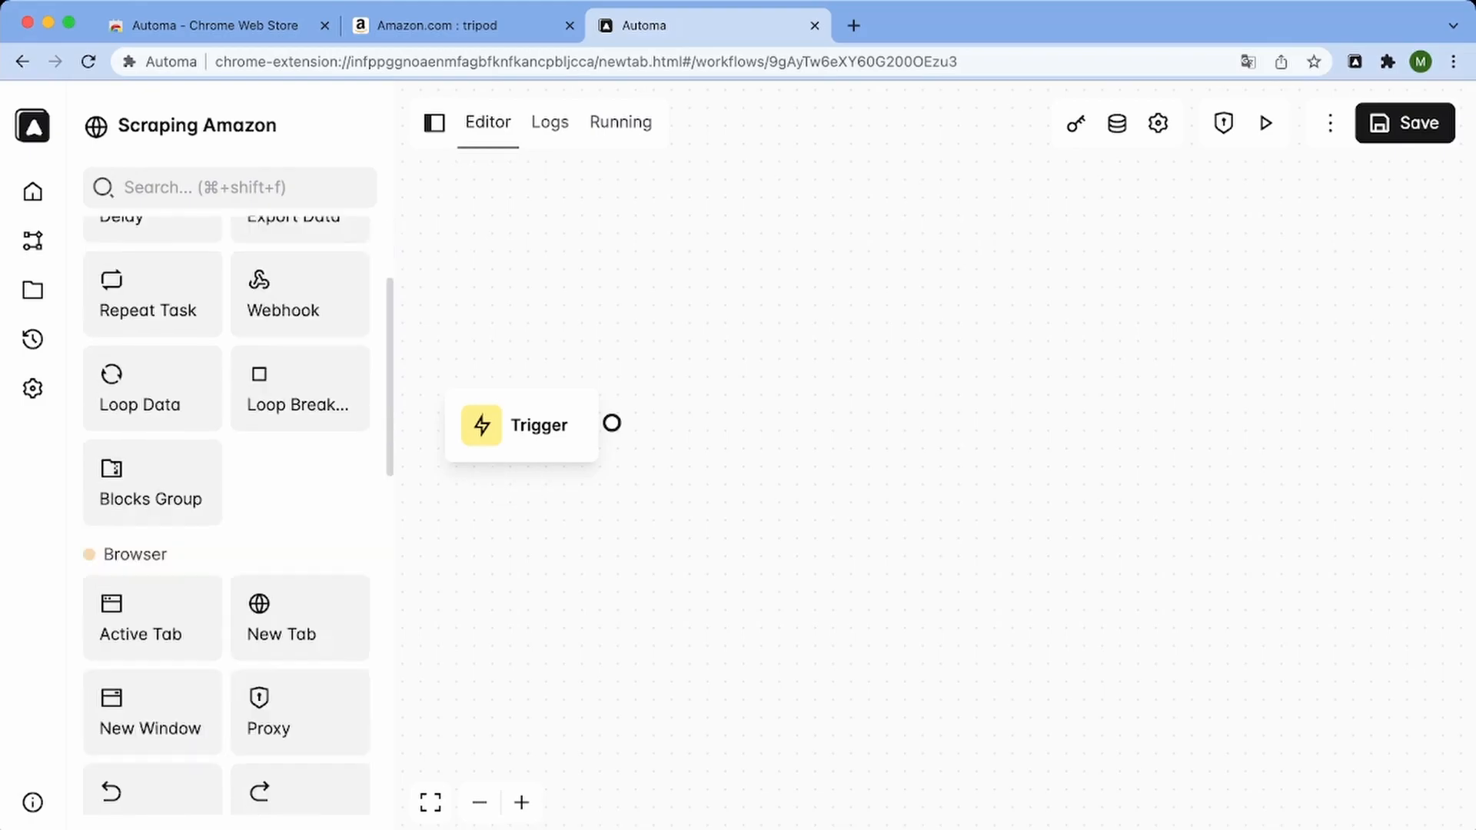
scroll(300, 388, up, 15)
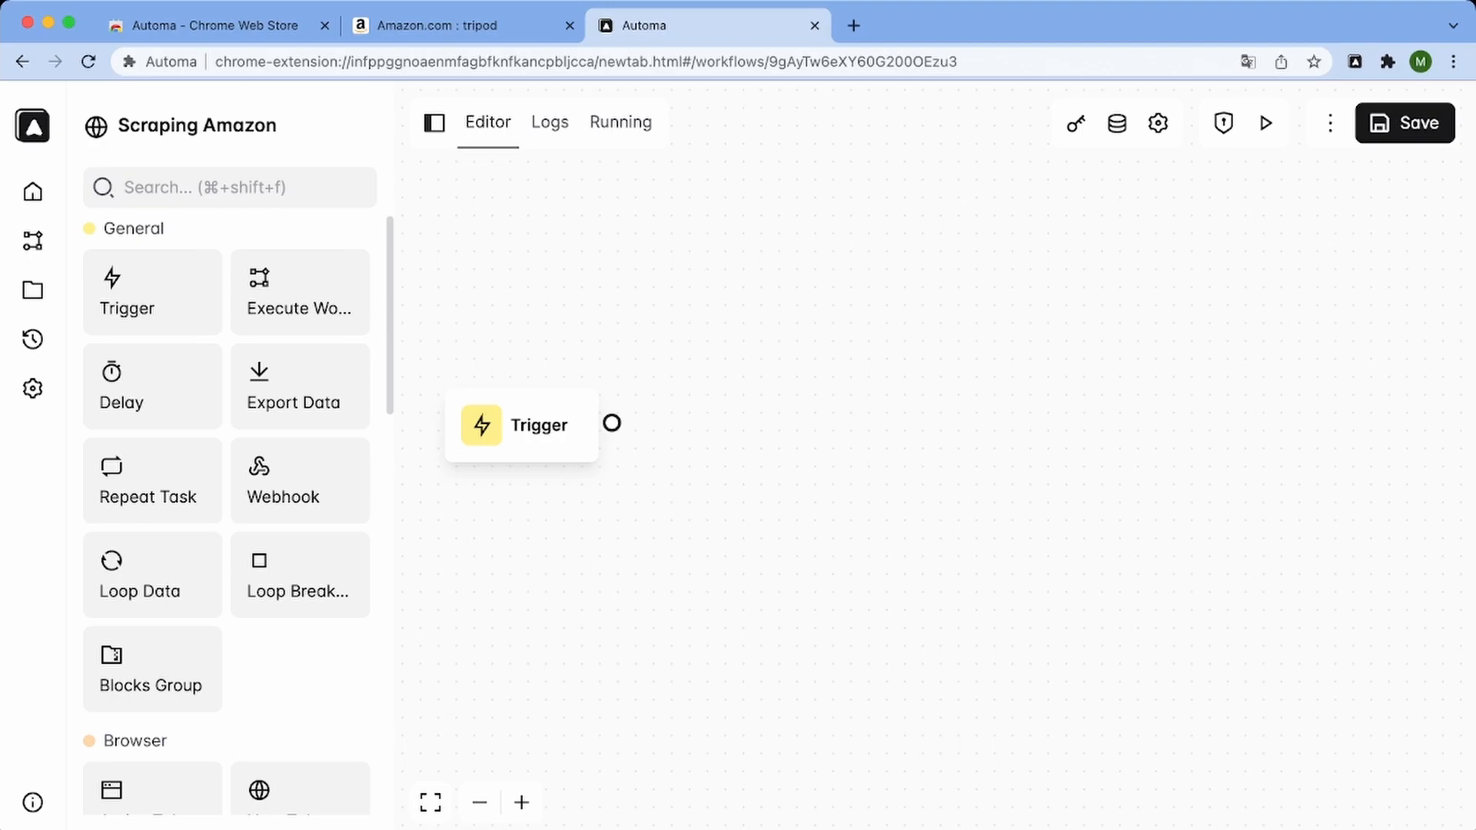
scroll(300, 553, down, 1)
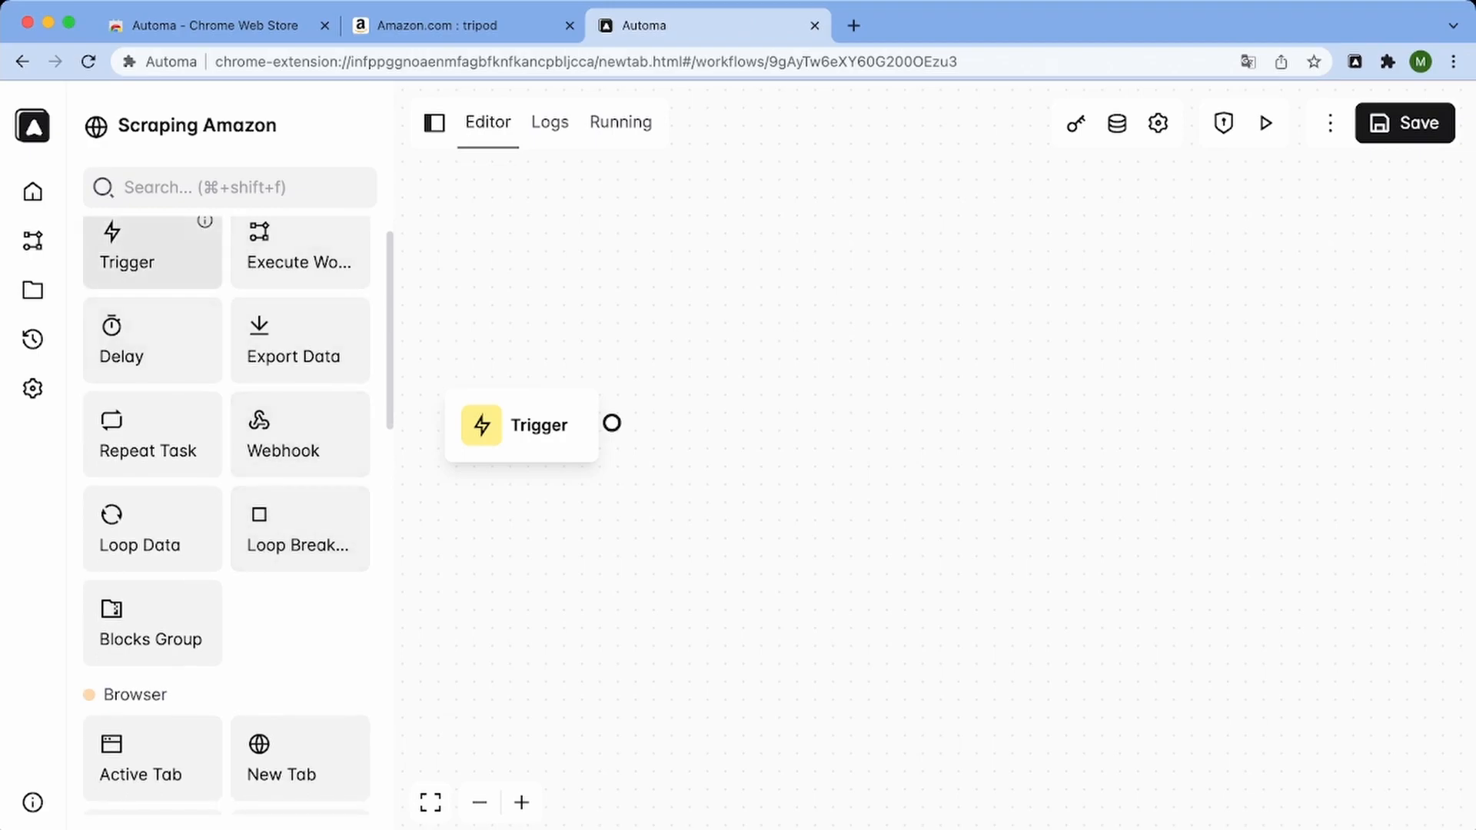
scroll(152, 538, down, 4)
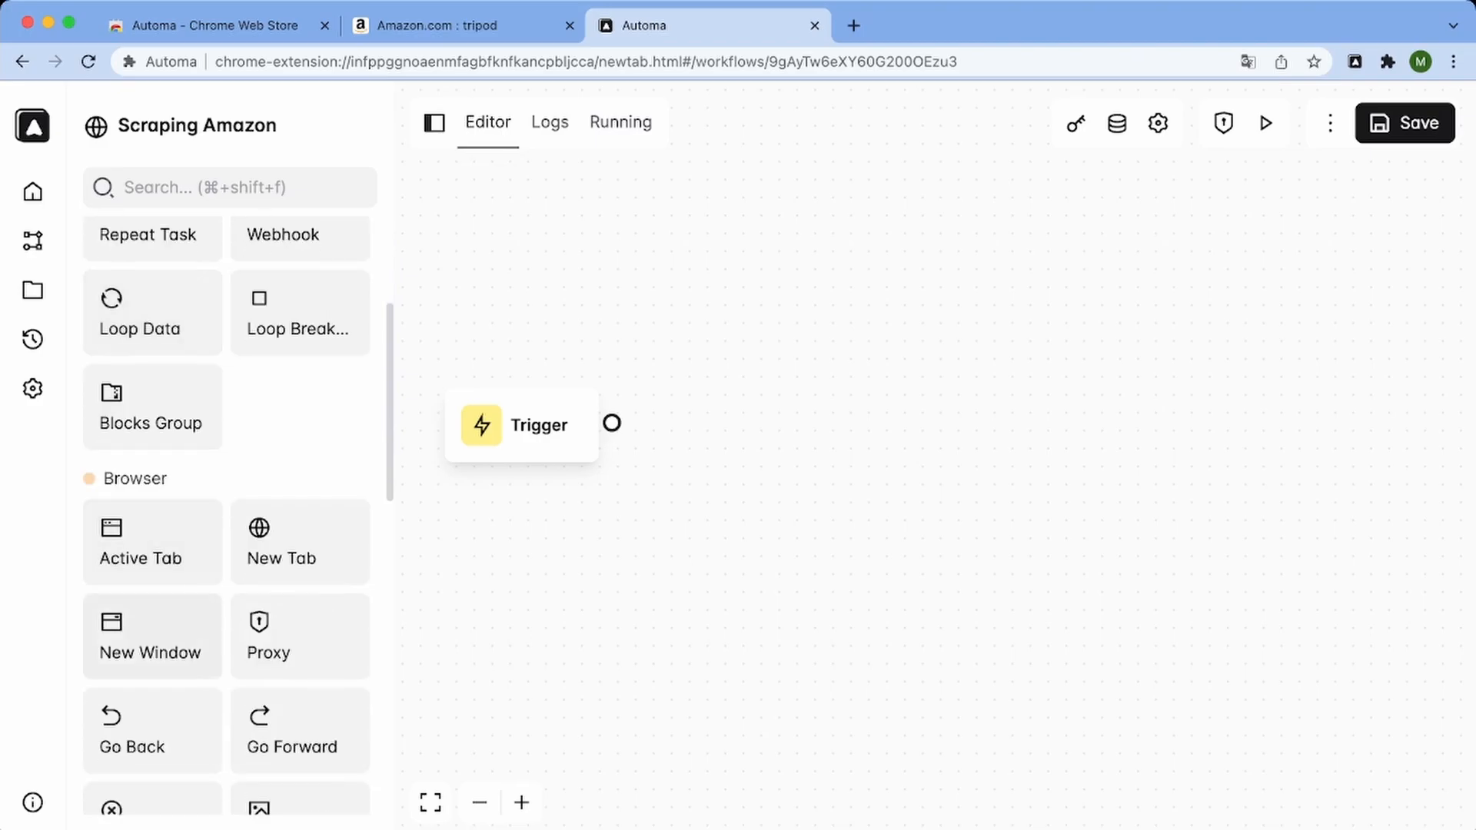
scroll(300, 431, down, 3)
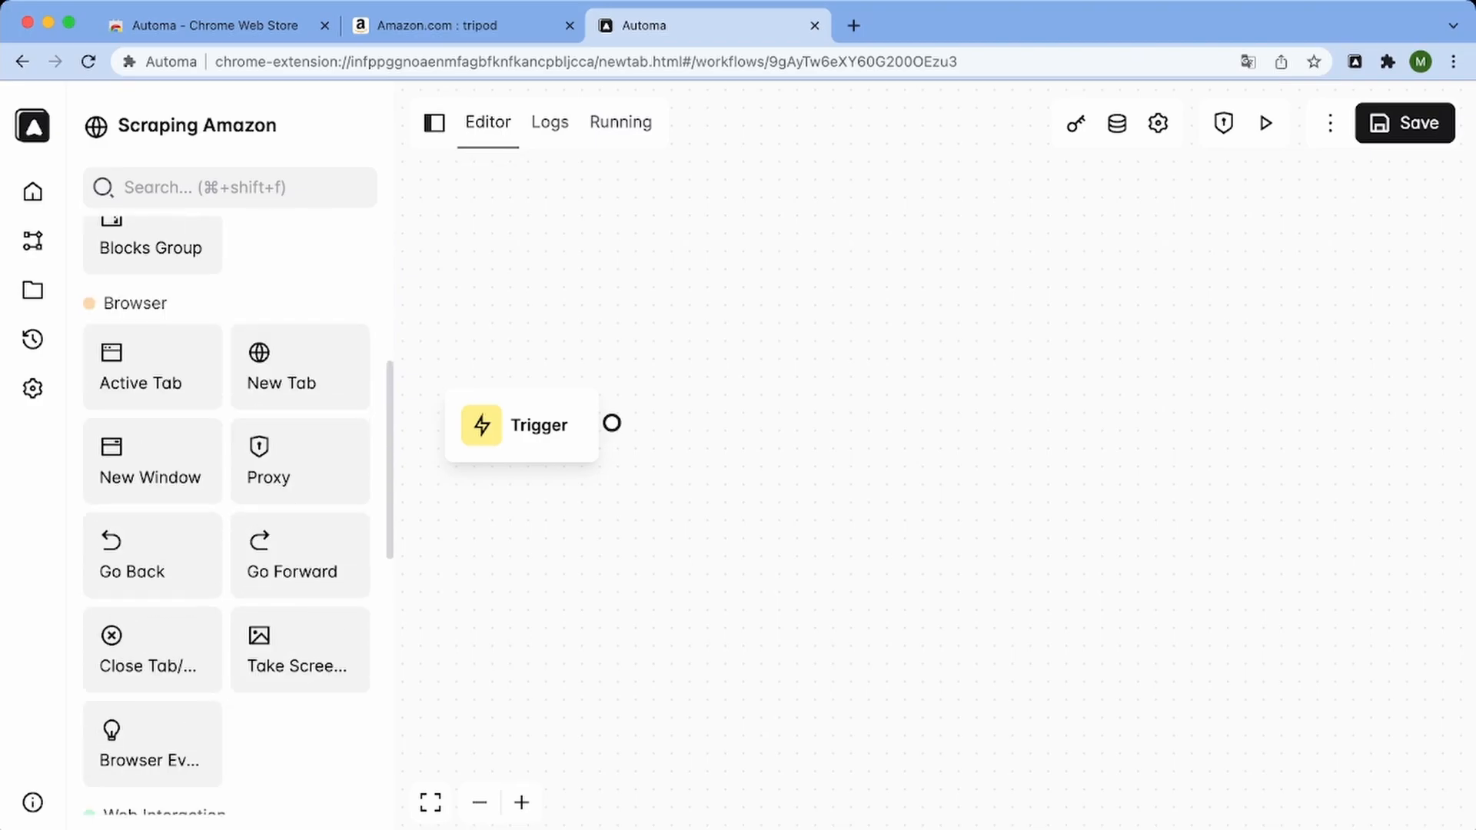
scroll(300, 430, down, 2)
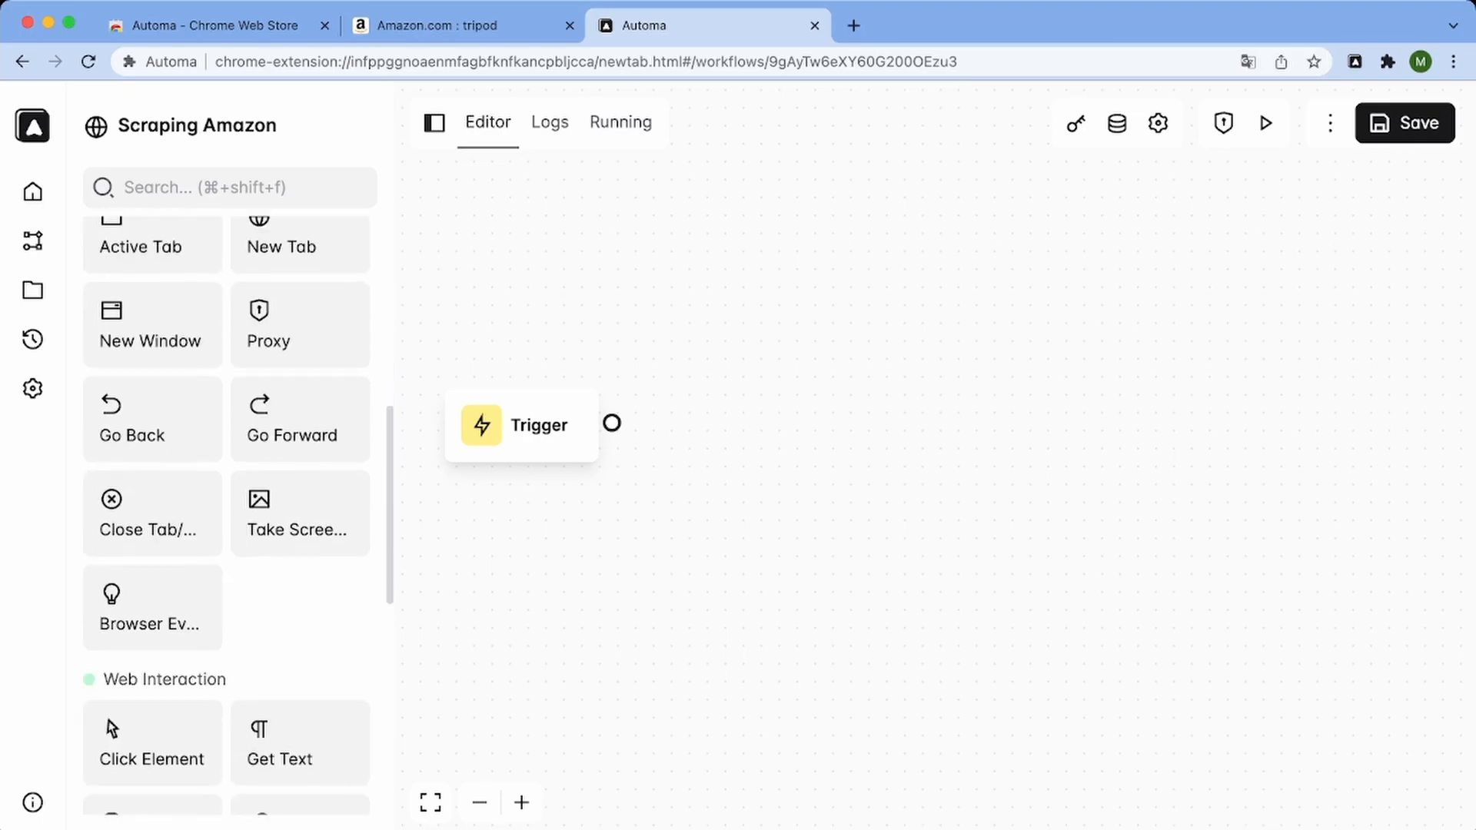
scroll(152, 607, down, 3)
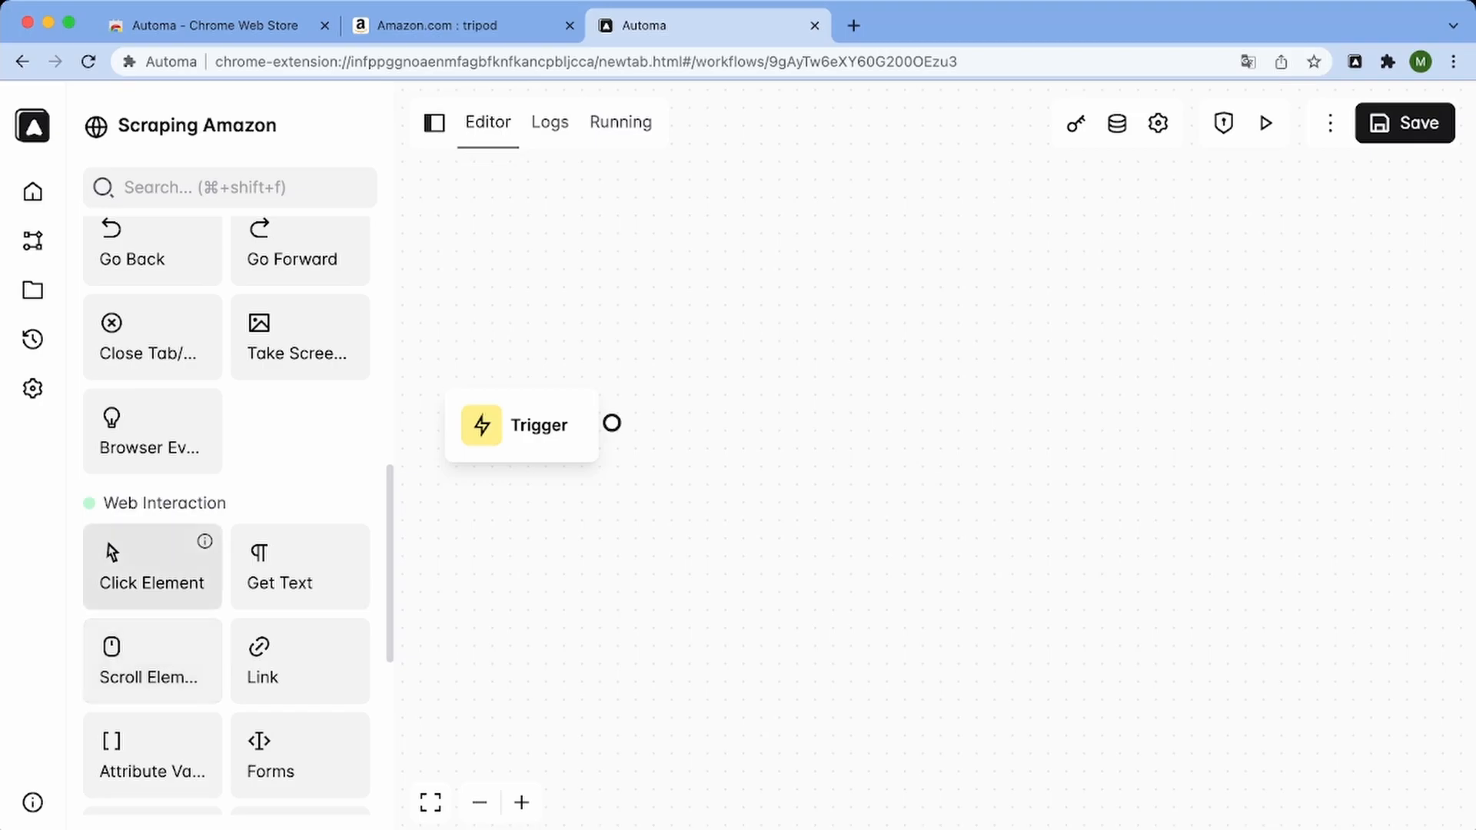
scroll(299, 661, down, 8)
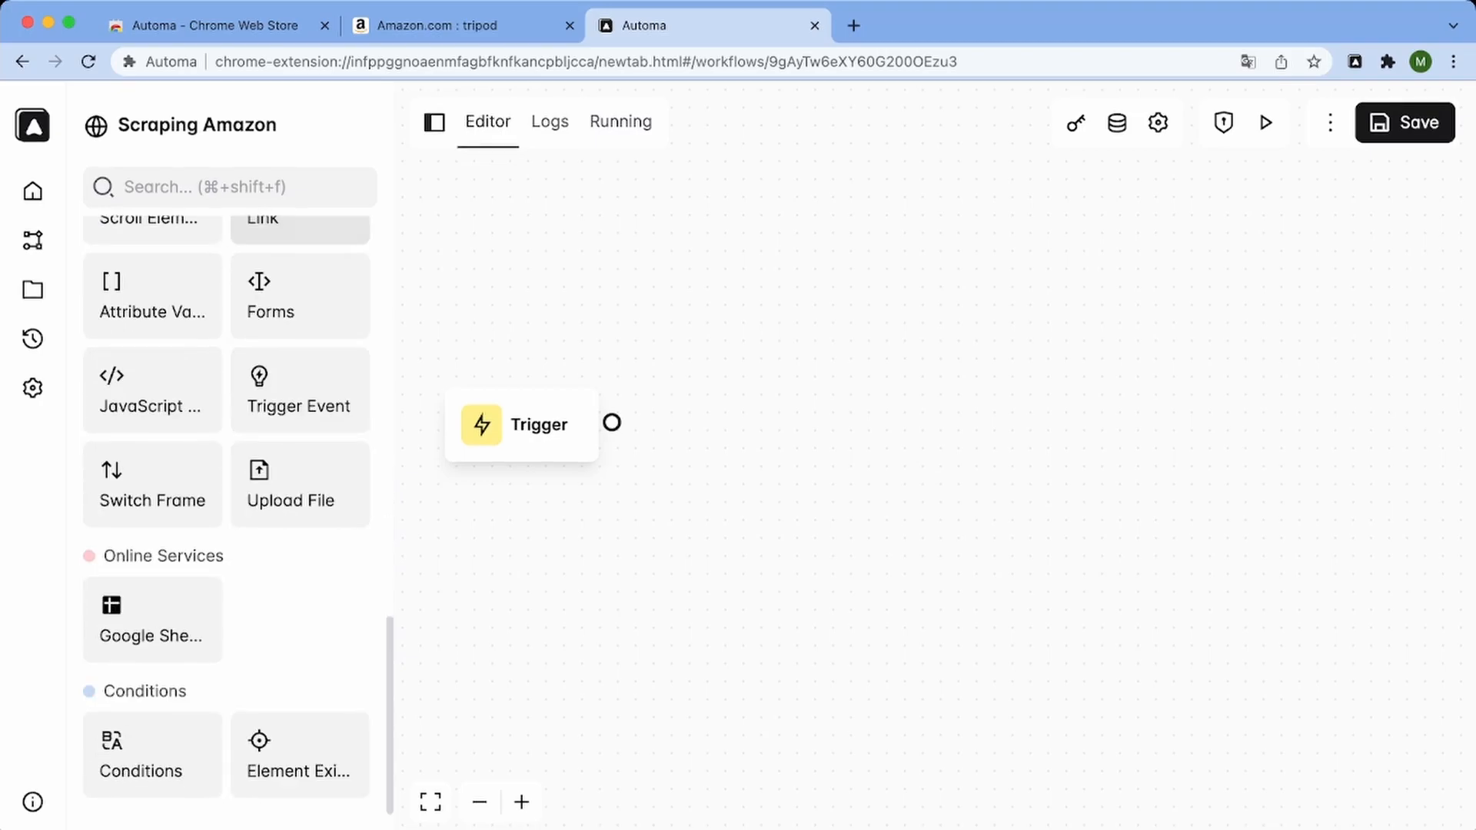
scroll(300, 654, up, 15)
scroll(300, 653, up, 3)
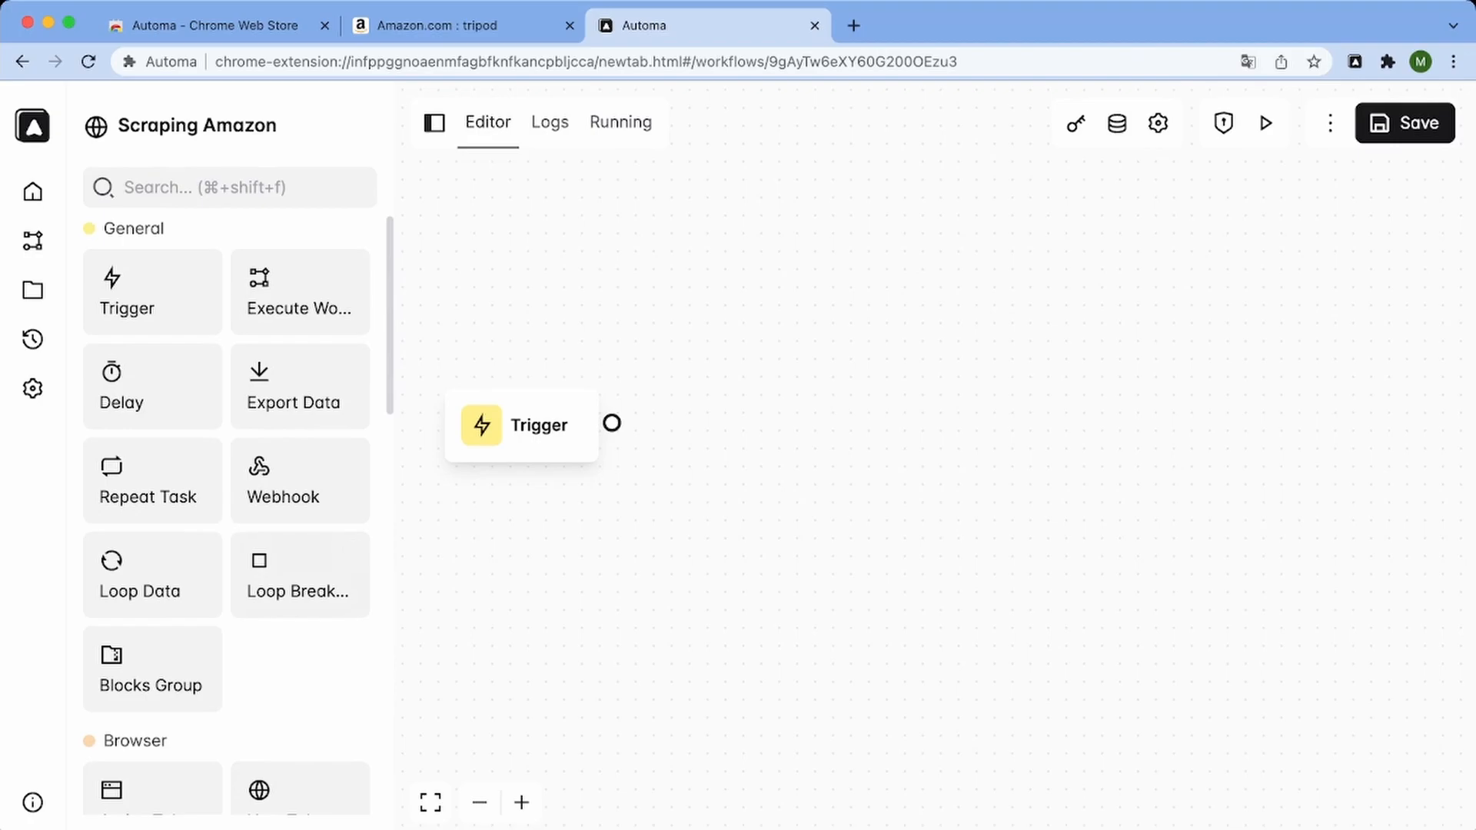
Add a New Tab block beside the Trigger block and connect the Trigger's output to it
click(454, 26)
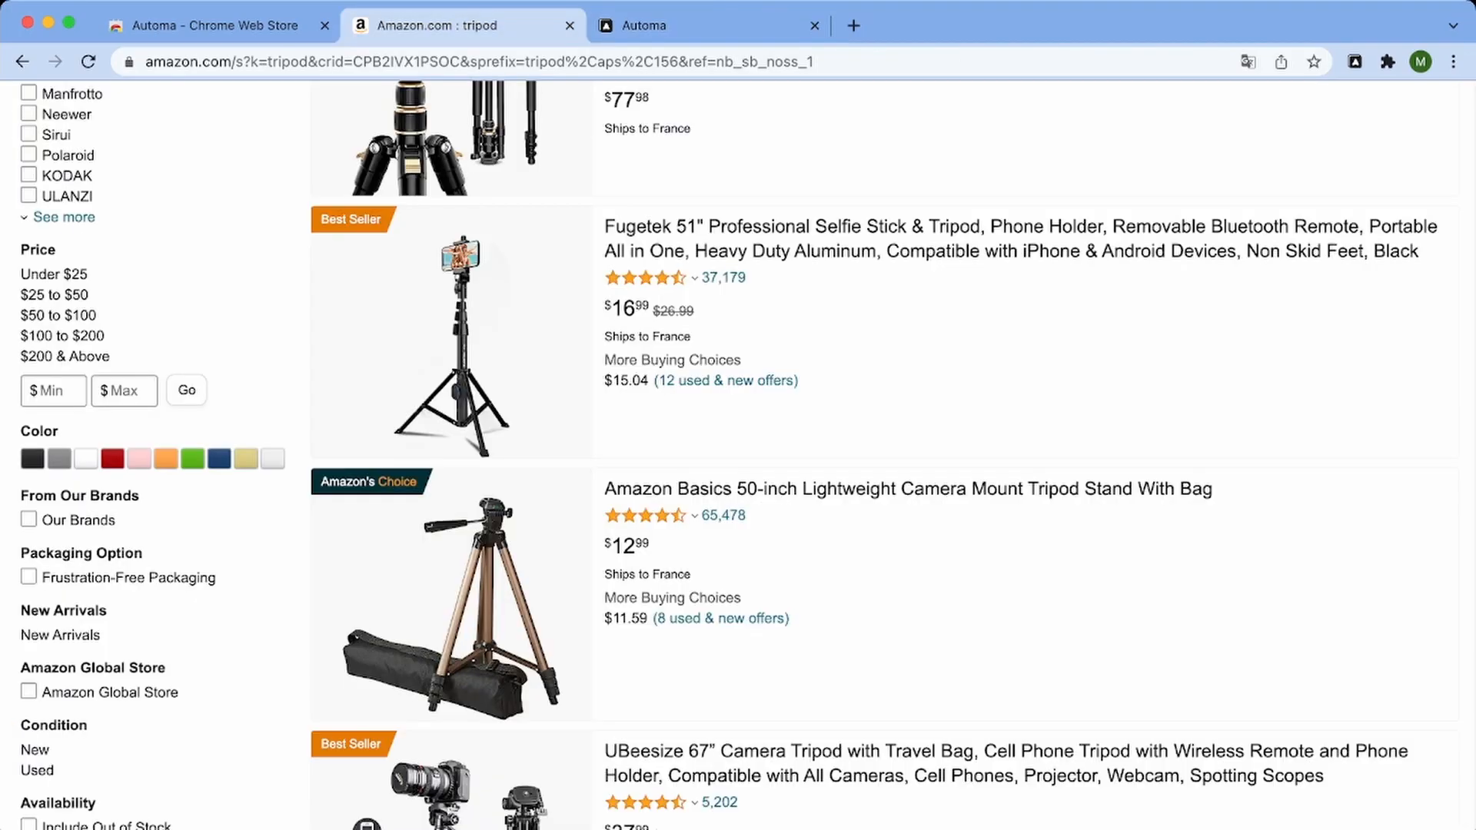
click(644, 26)
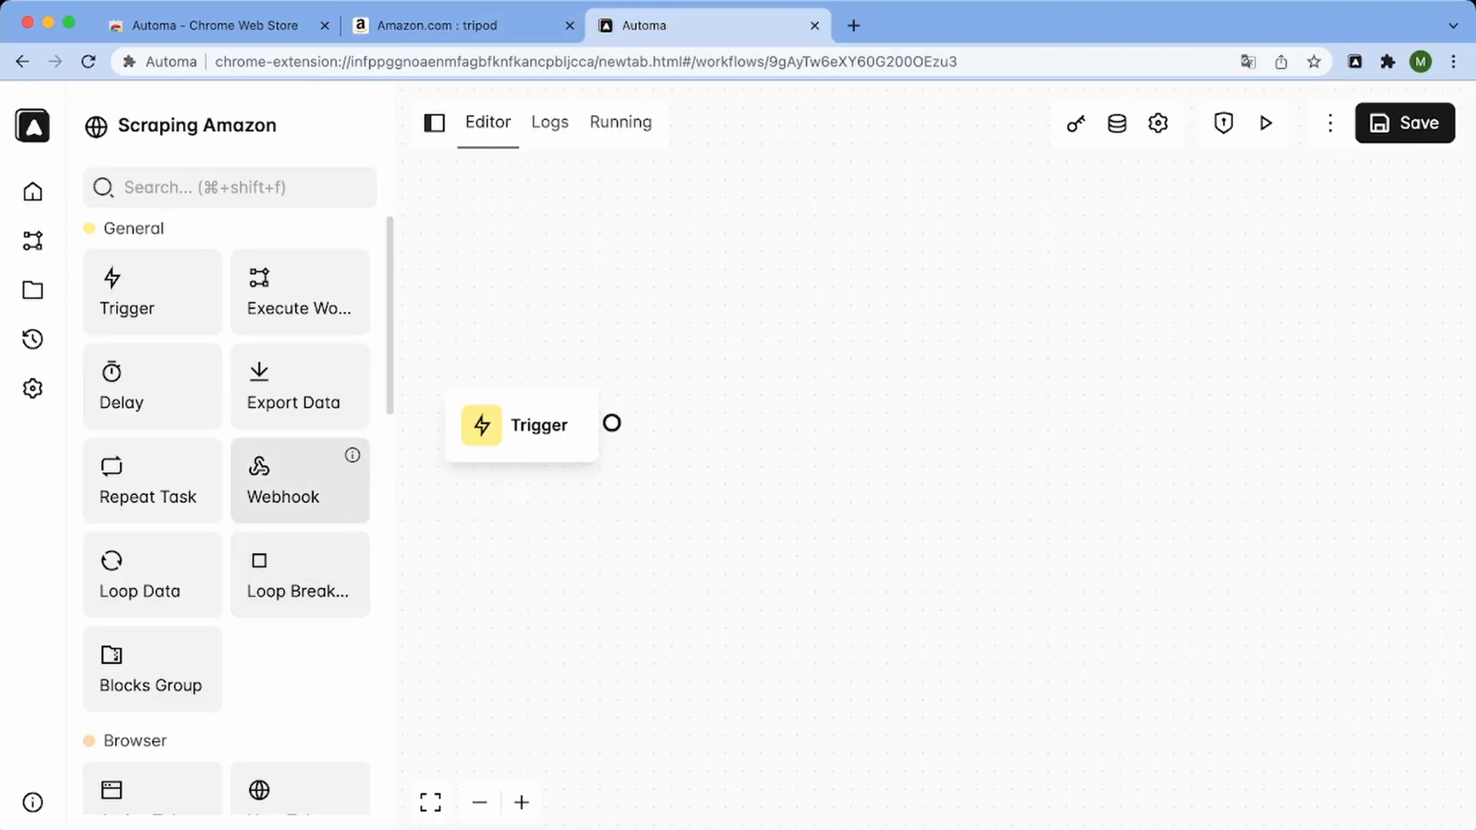
scroll(300, 538, down, 5)
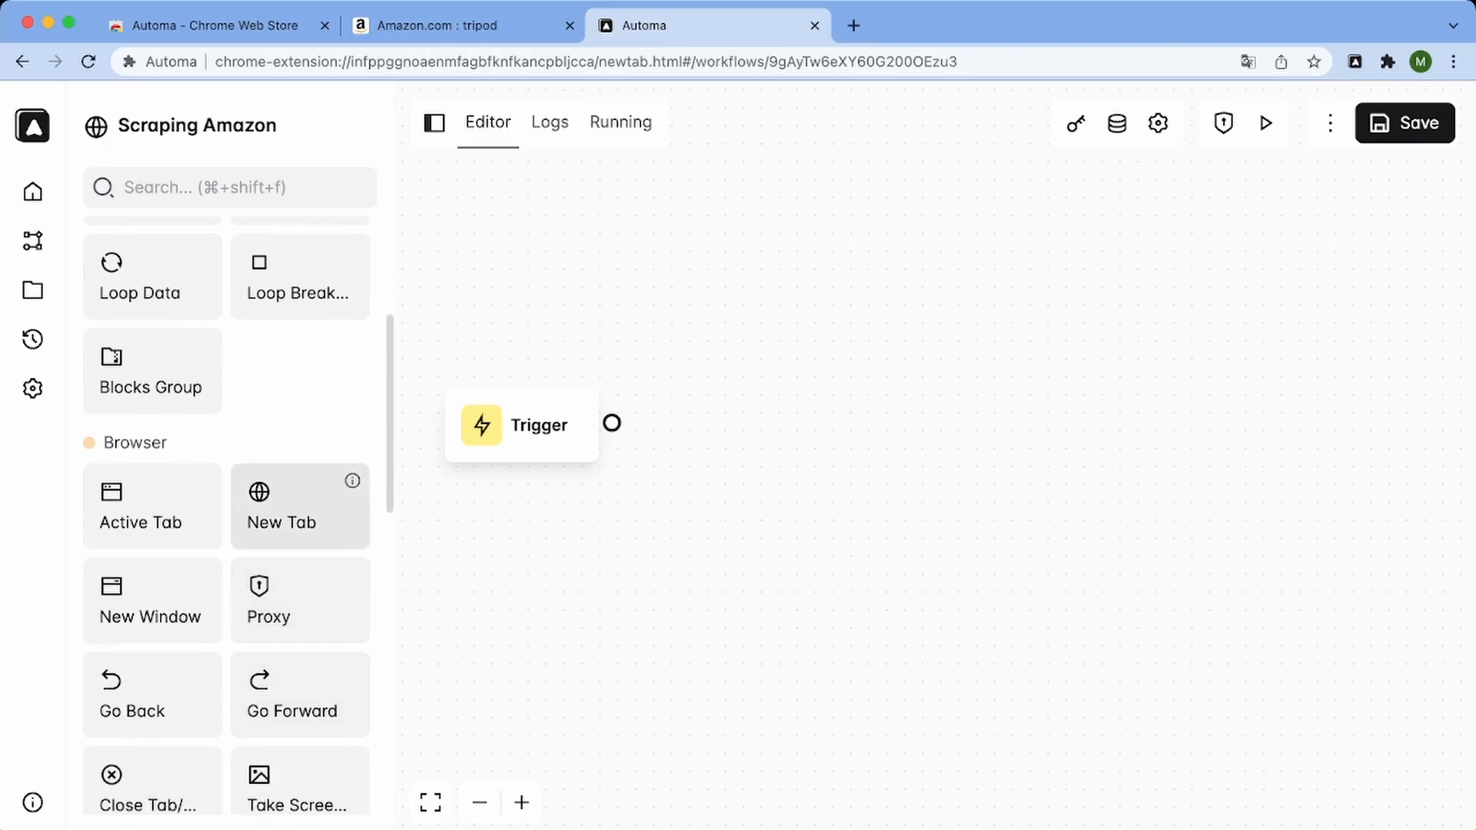
drag(300, 507, 837, 449)
drag(612, 422, 739, 447)
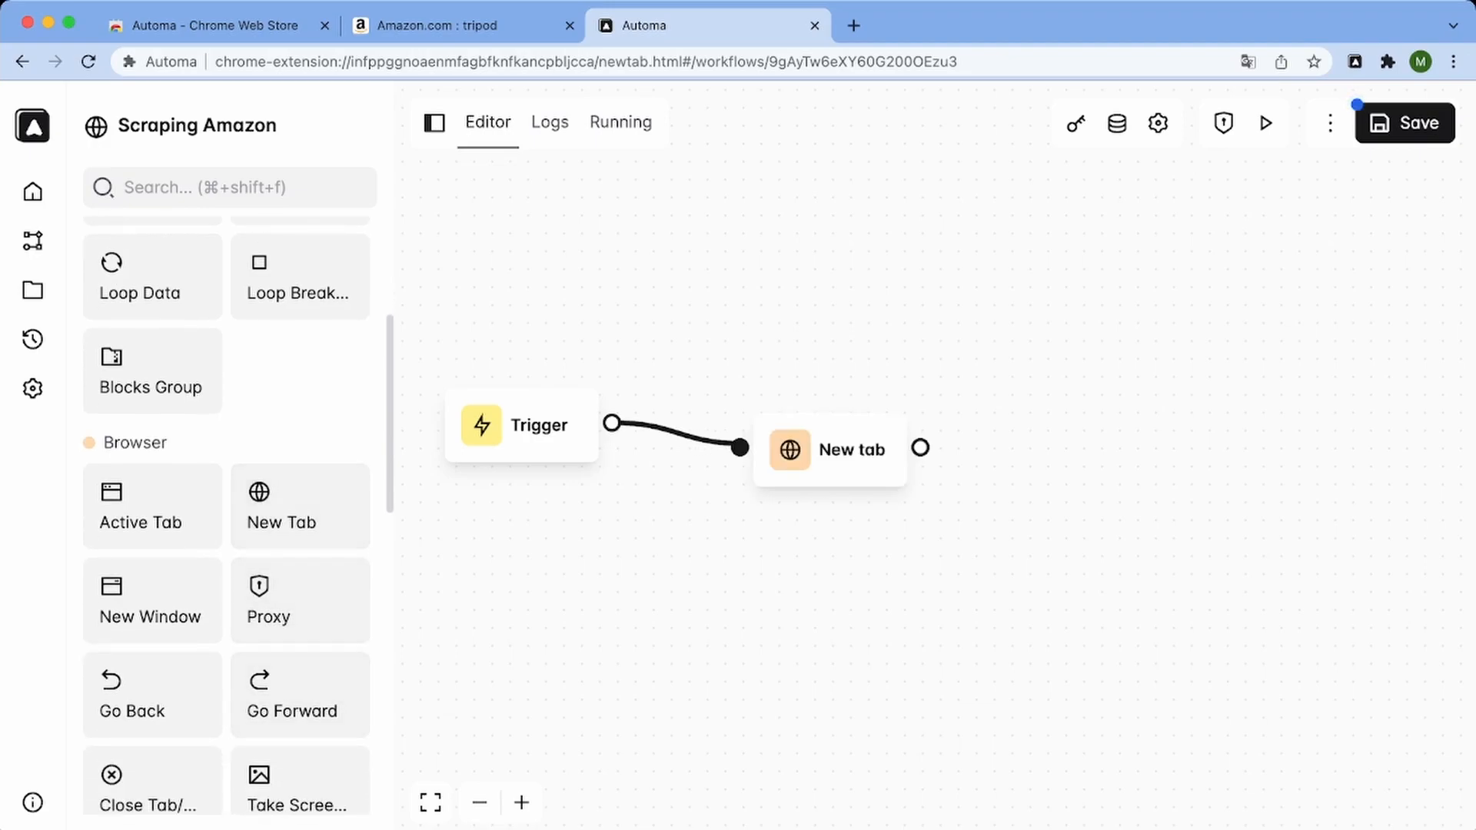
drag(838, 449, 800, 427)
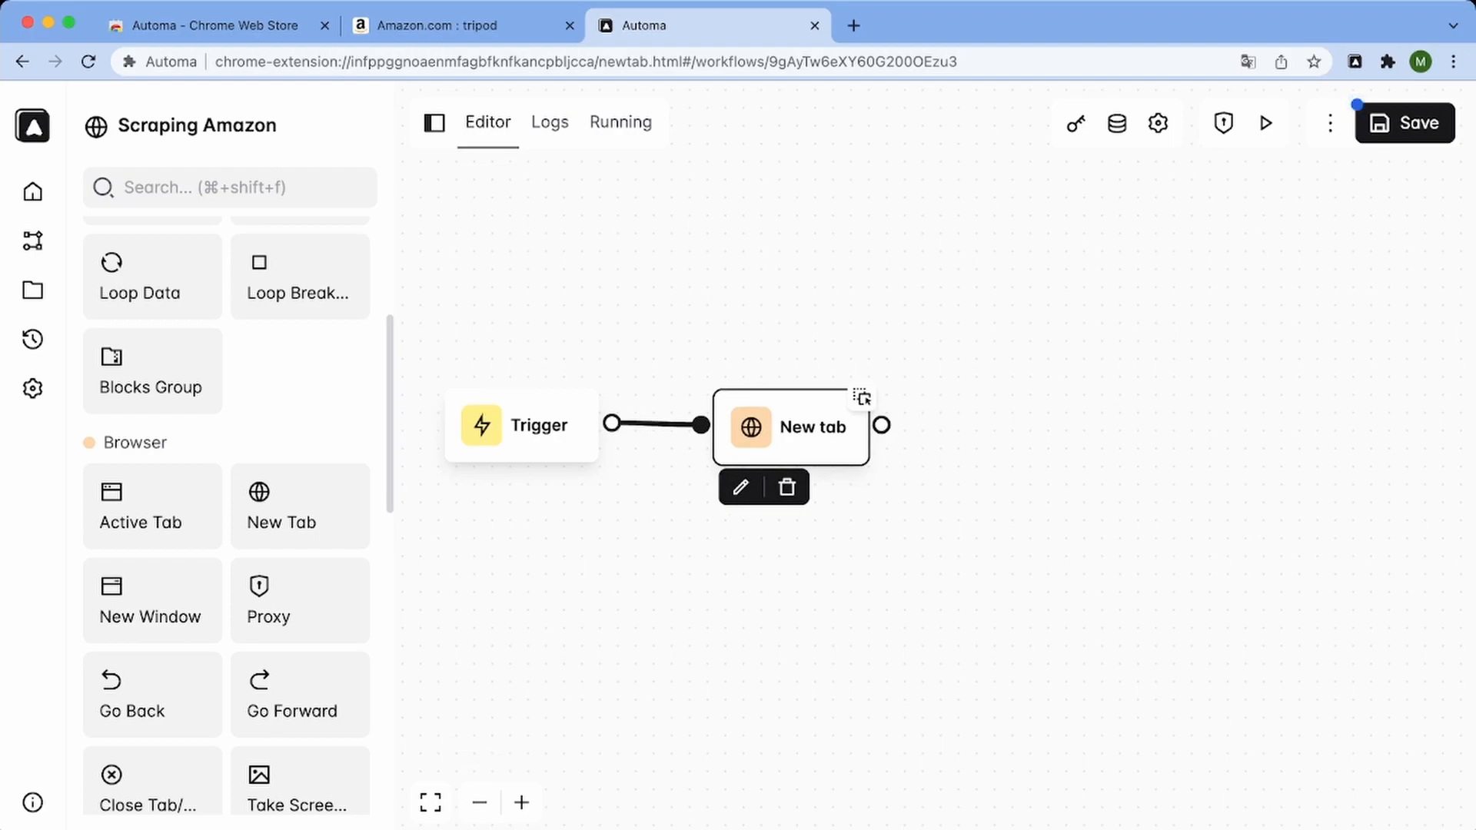
drag(799, 427, 778, 427)
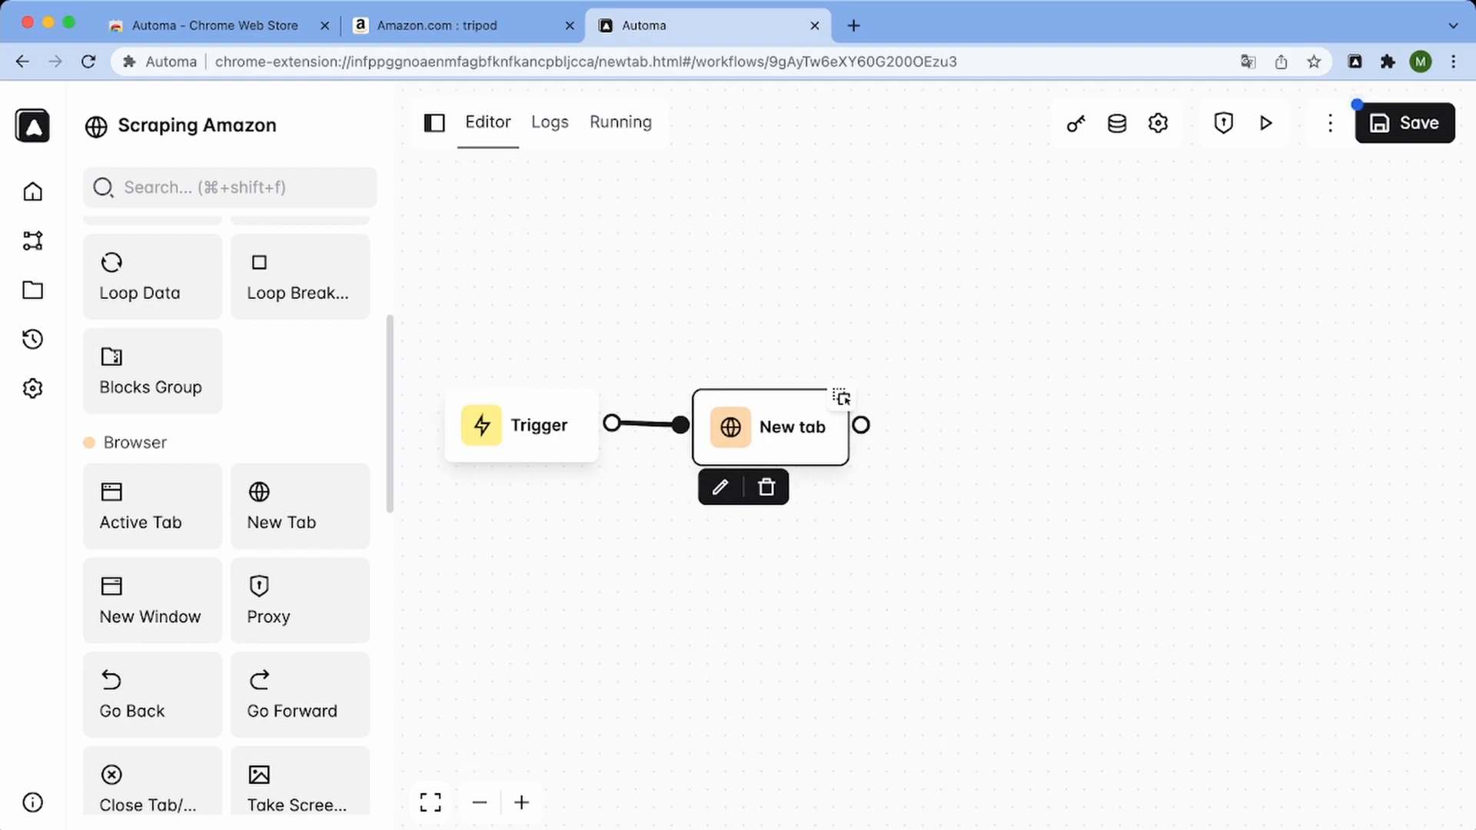
Set the New Tab block's URL to the Amazon tripod search page and its description to "Amazon Search Results", moving it closer to the Trigger
click(720, 488)
click(229, 266)
key(super+v)
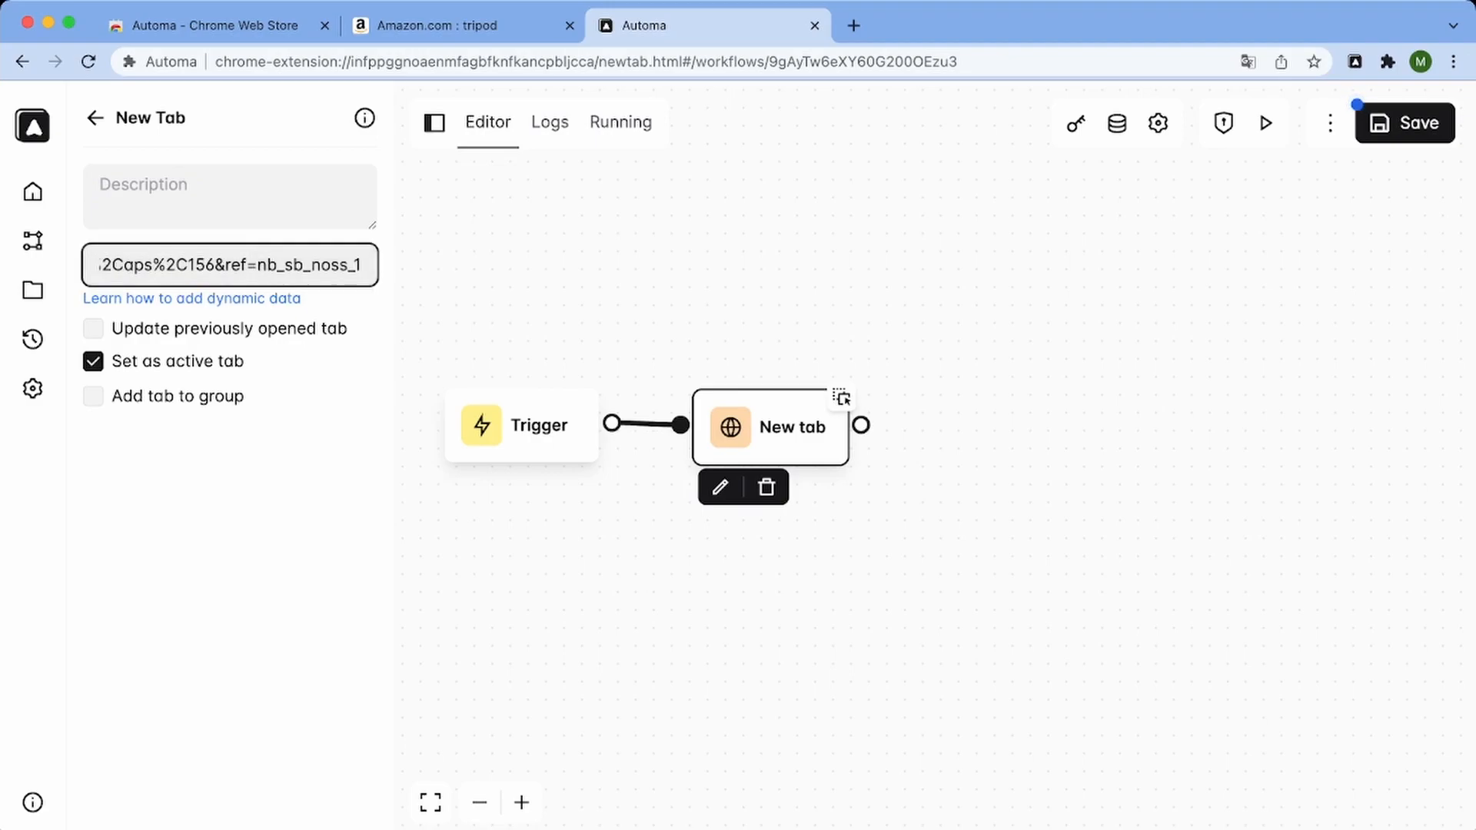
drag(361, 265, 32, 290)
click(230, 197)
text(Amazon Search Results)
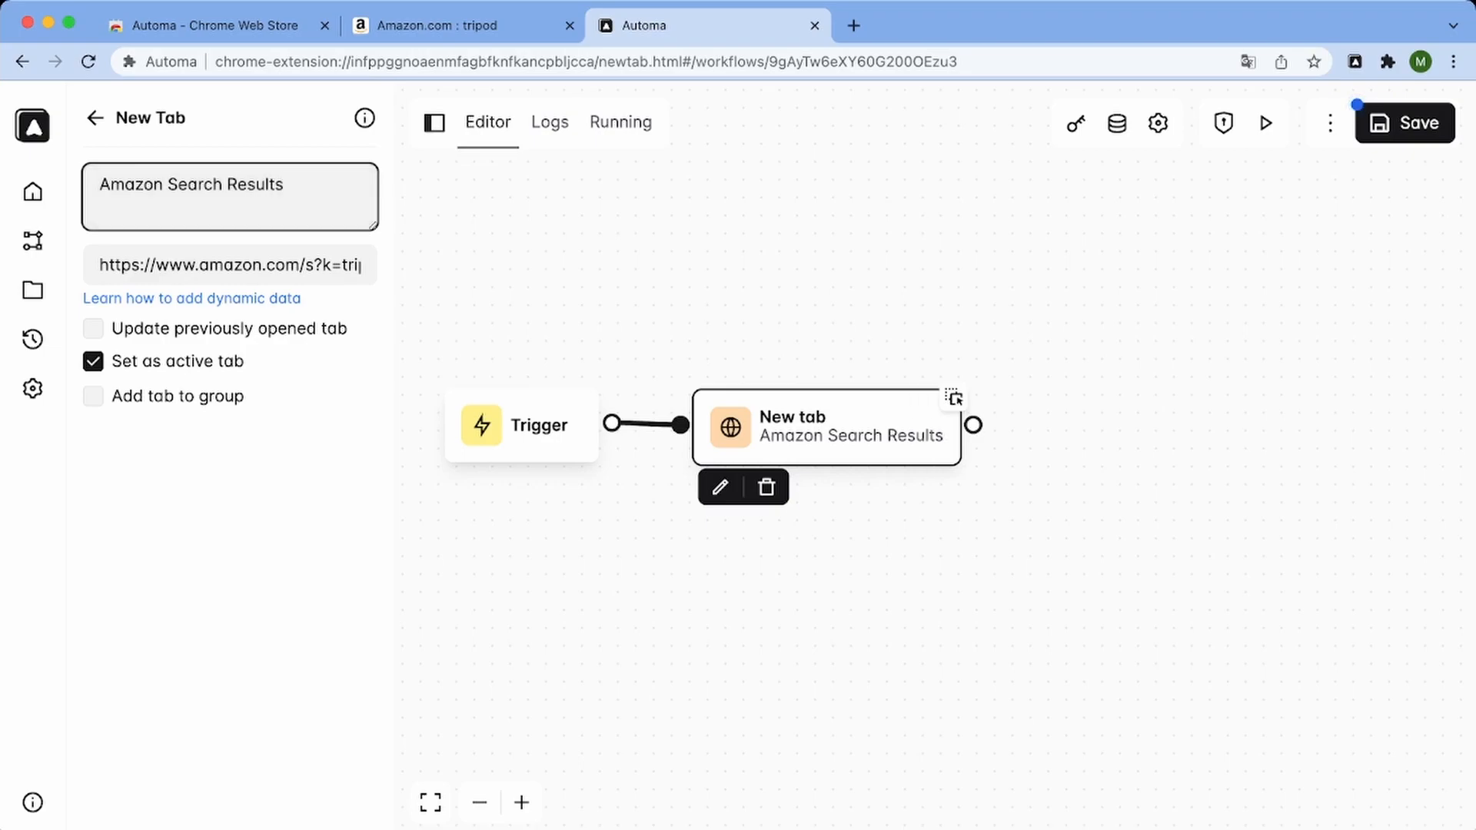
drag(826, 427, 792, 426)
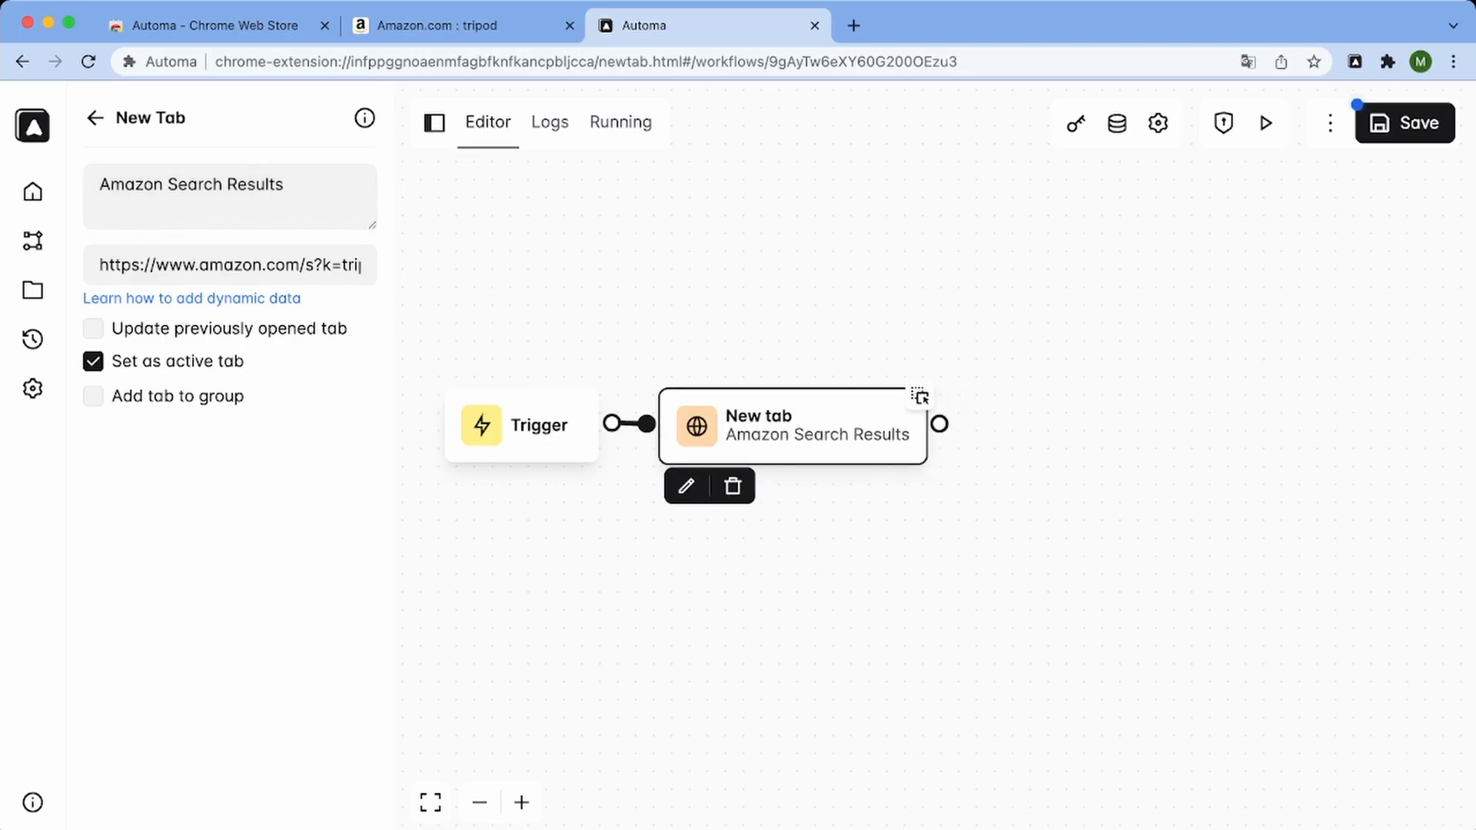
click(807, 561)
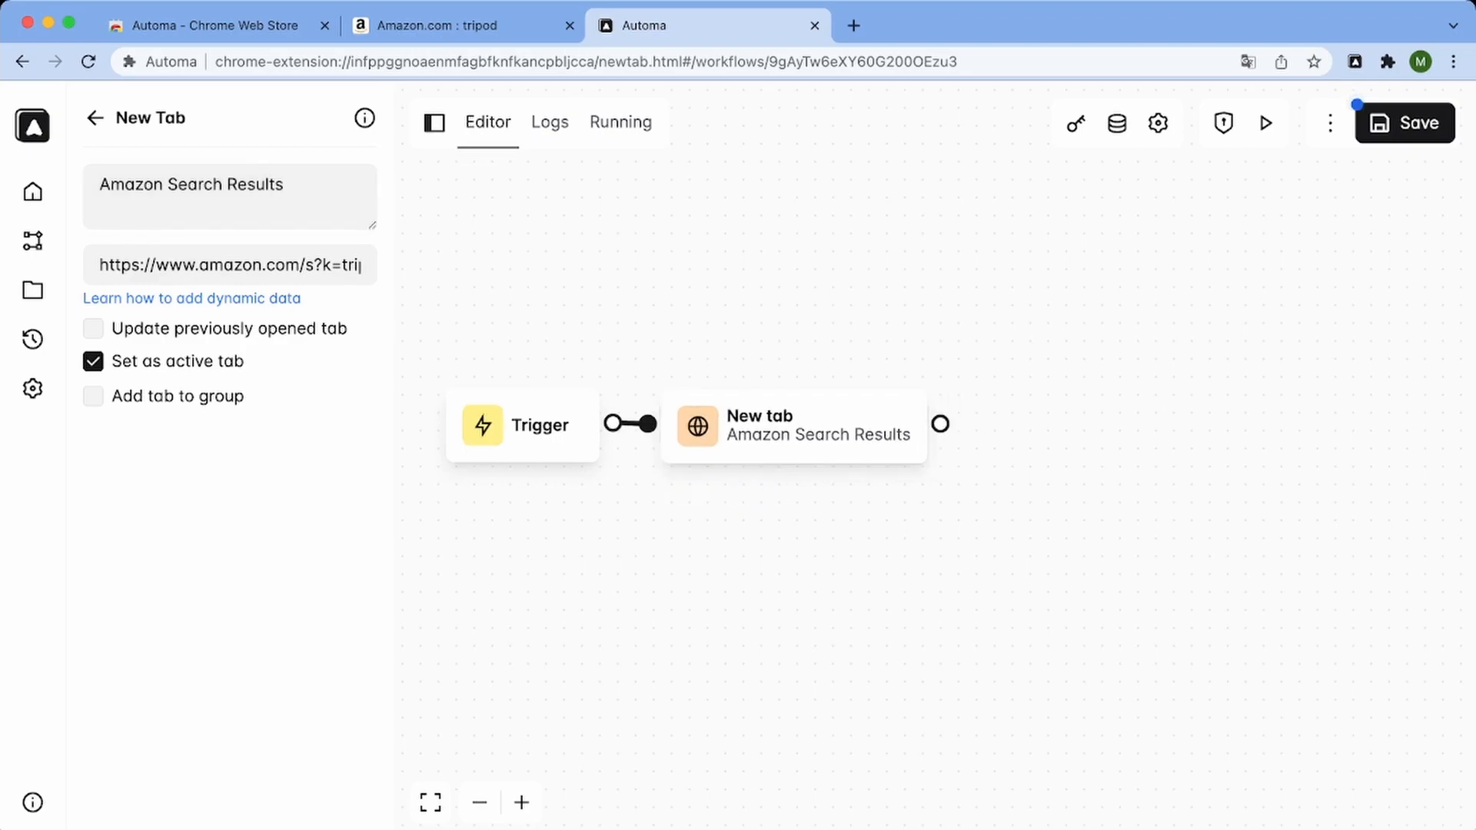
click(95, 118)
Add a Get Text block connected after the New Tab block and open its settings
click(470, 26)
scroll(738, 455, up, 8)
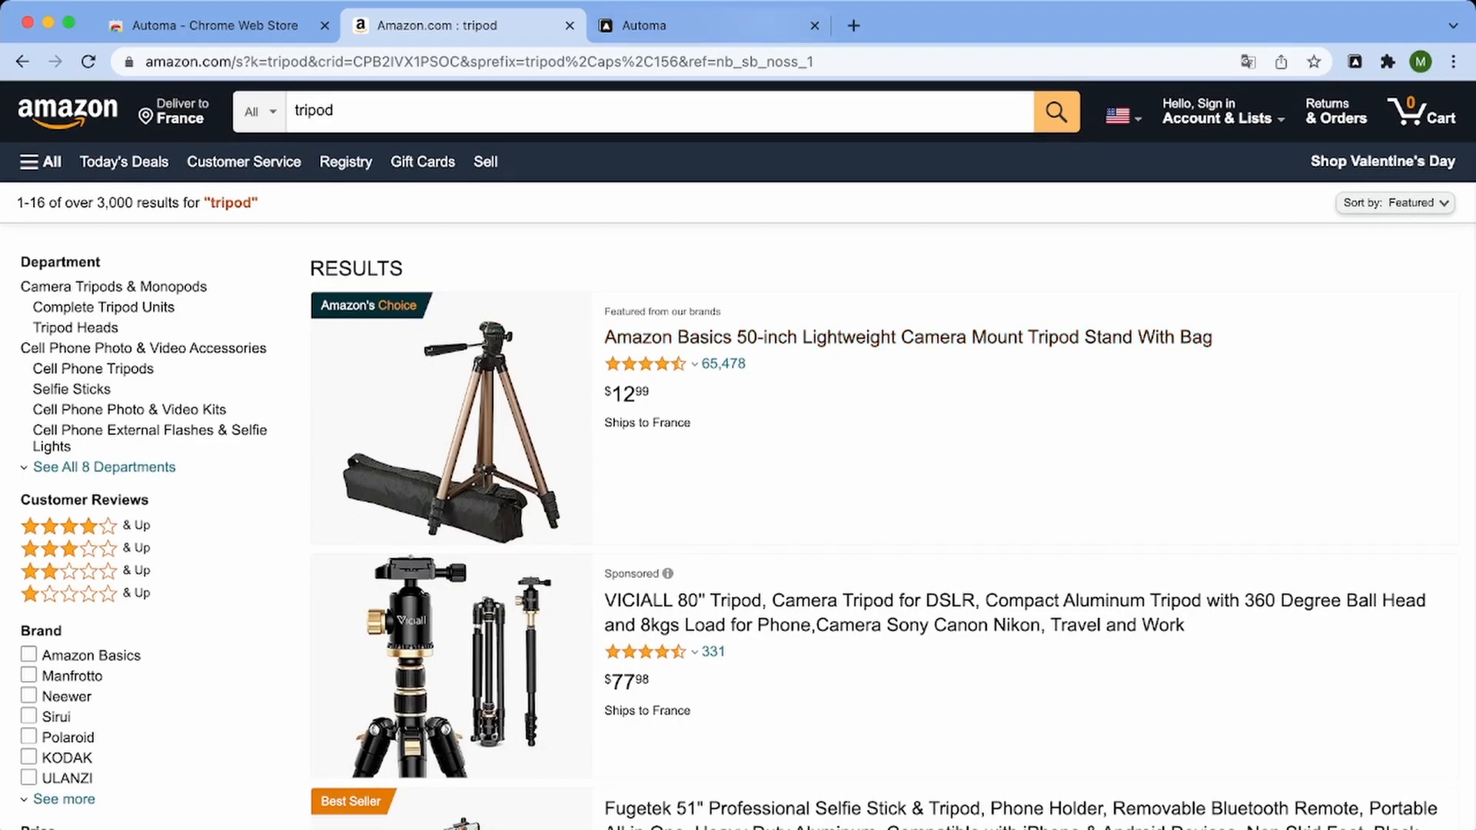
click(757, 25)
scroll(300, 577, down, 7)
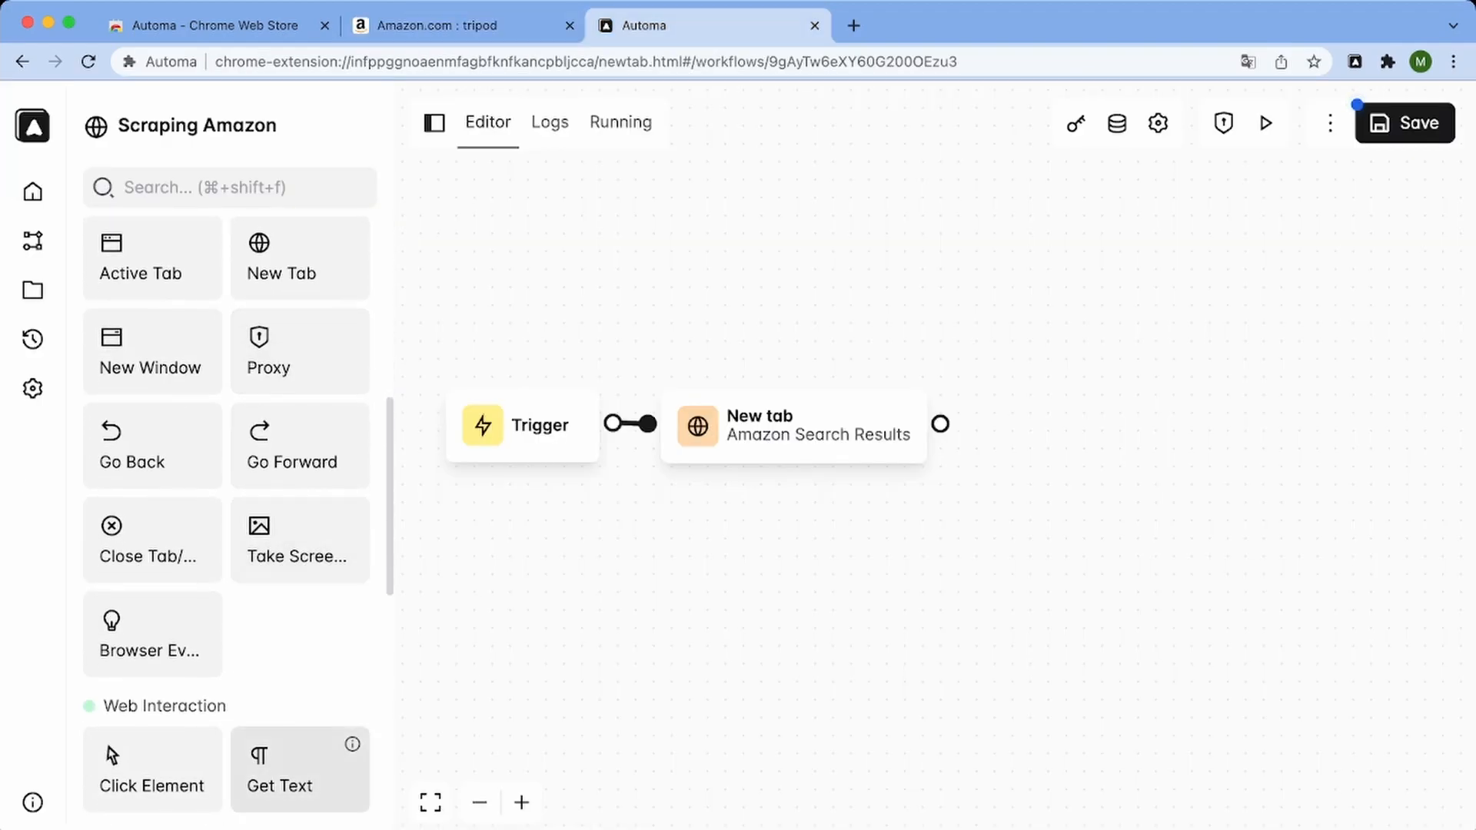
drag(300, 769, 1183, 382)
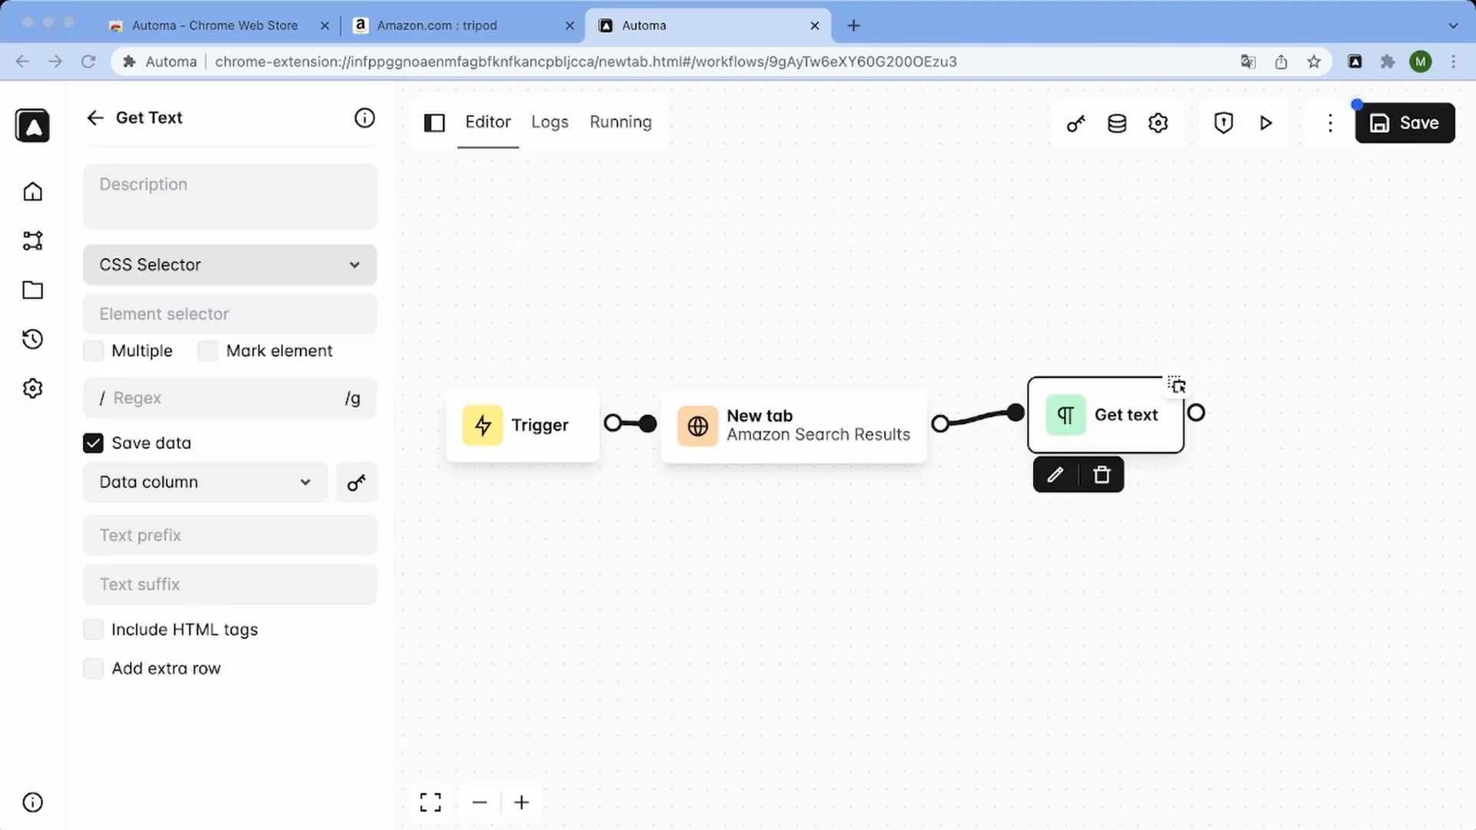
click(229, 265)
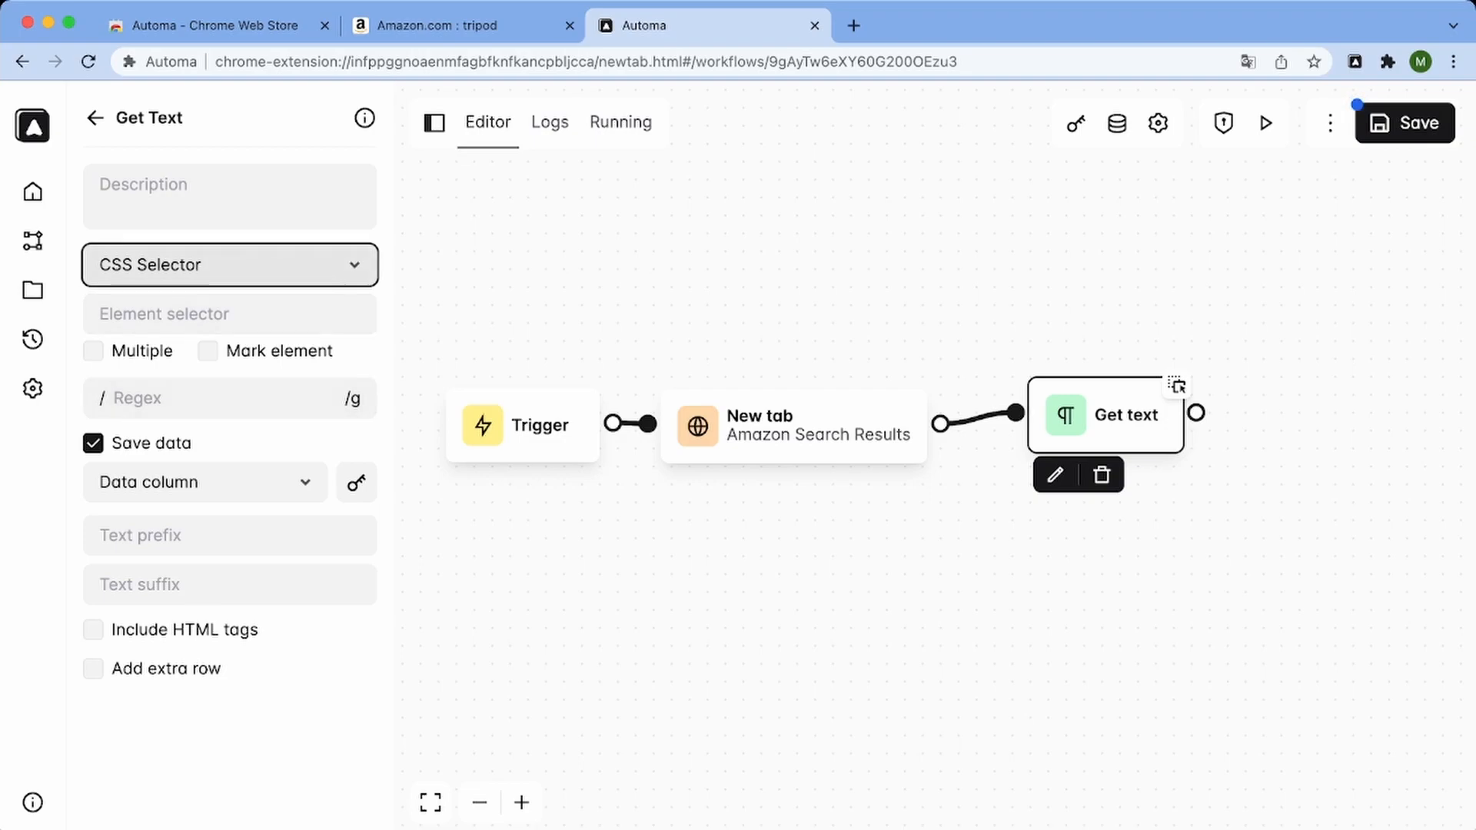
click(184, 297)
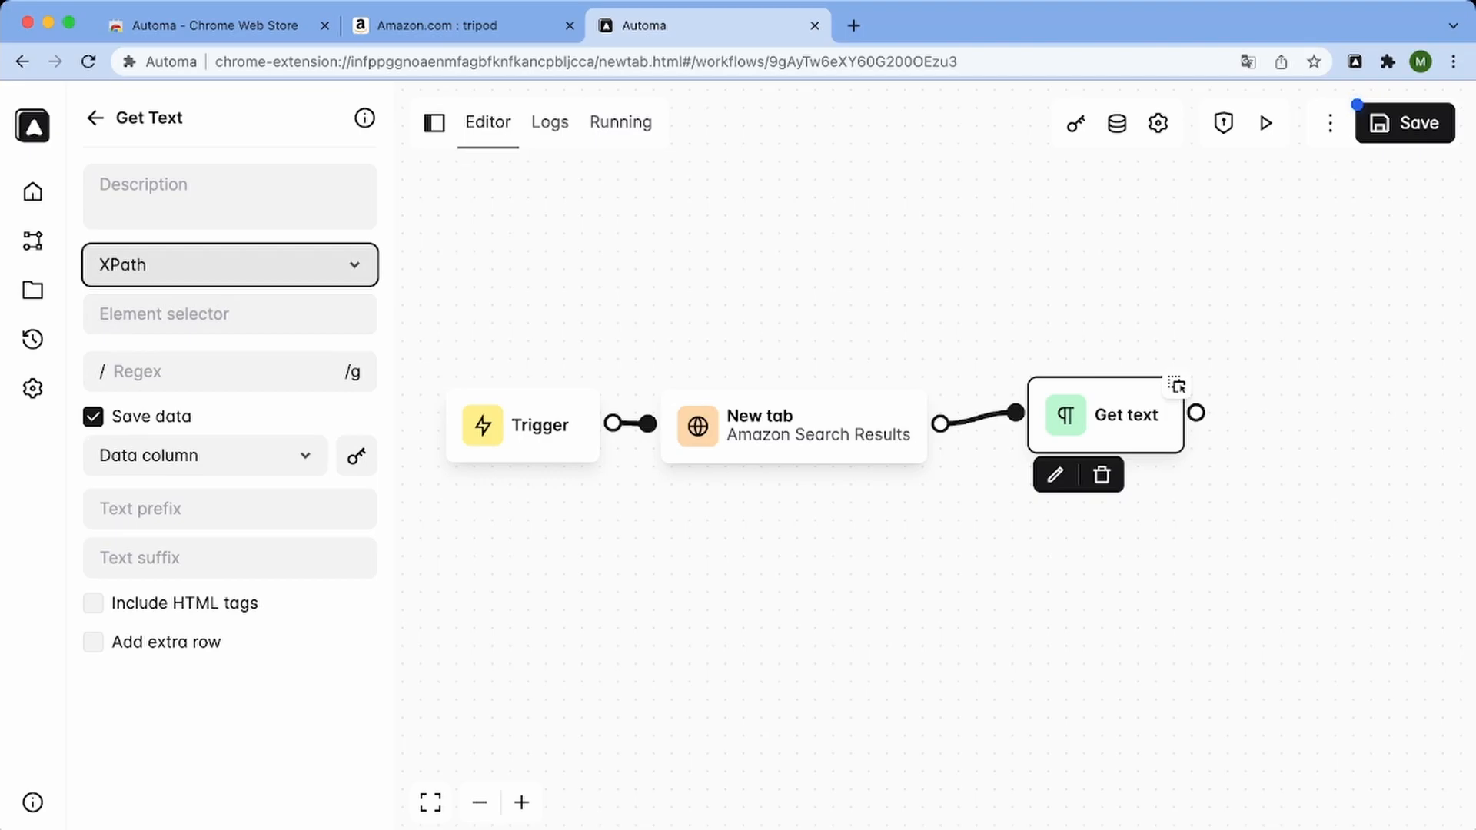
click(185, 234)
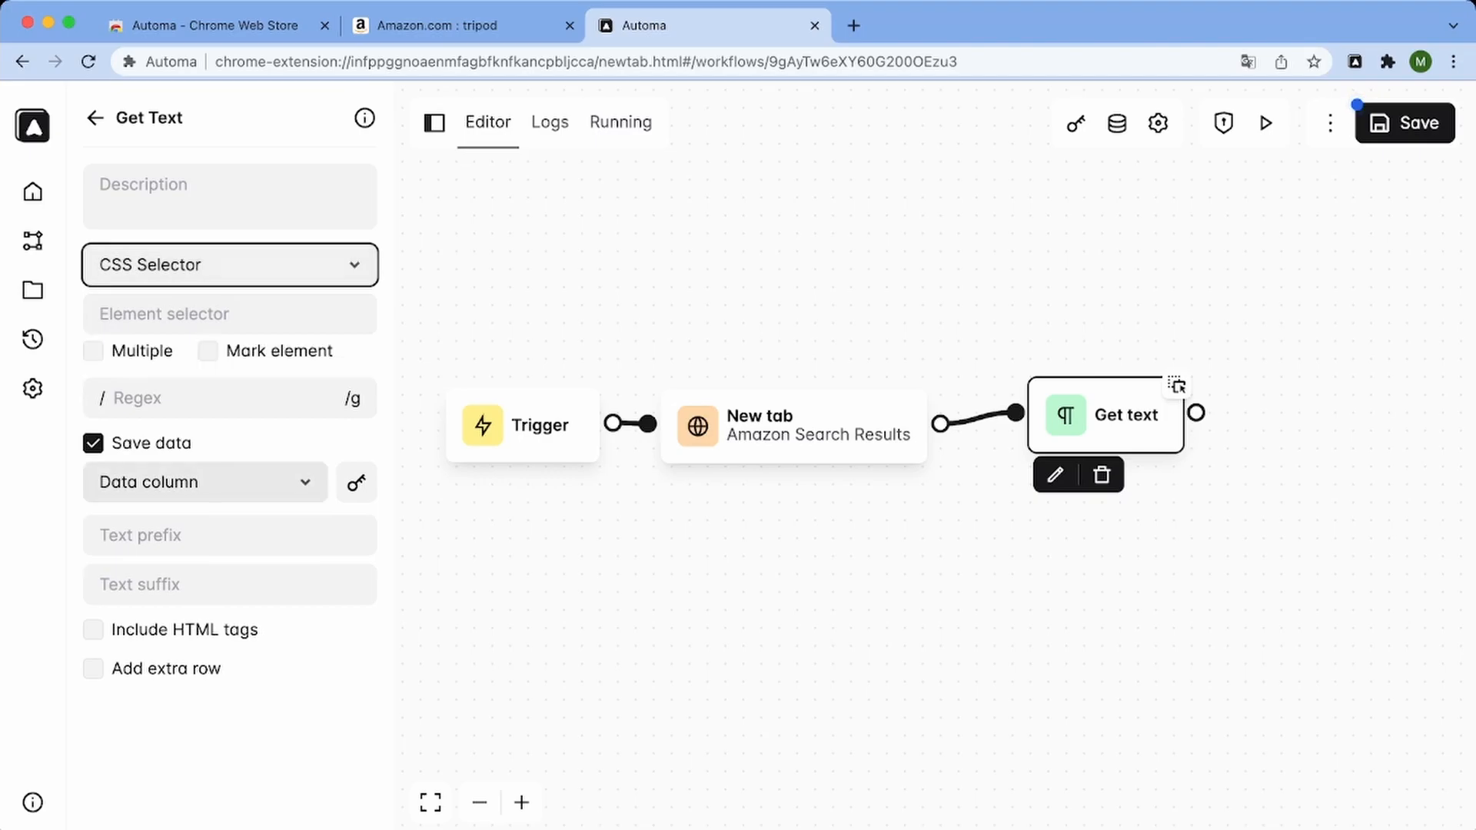
Switch to the Amazon tripod results and pick the first product's title with Automa's element selector
key(ctrl+shift+Tab)
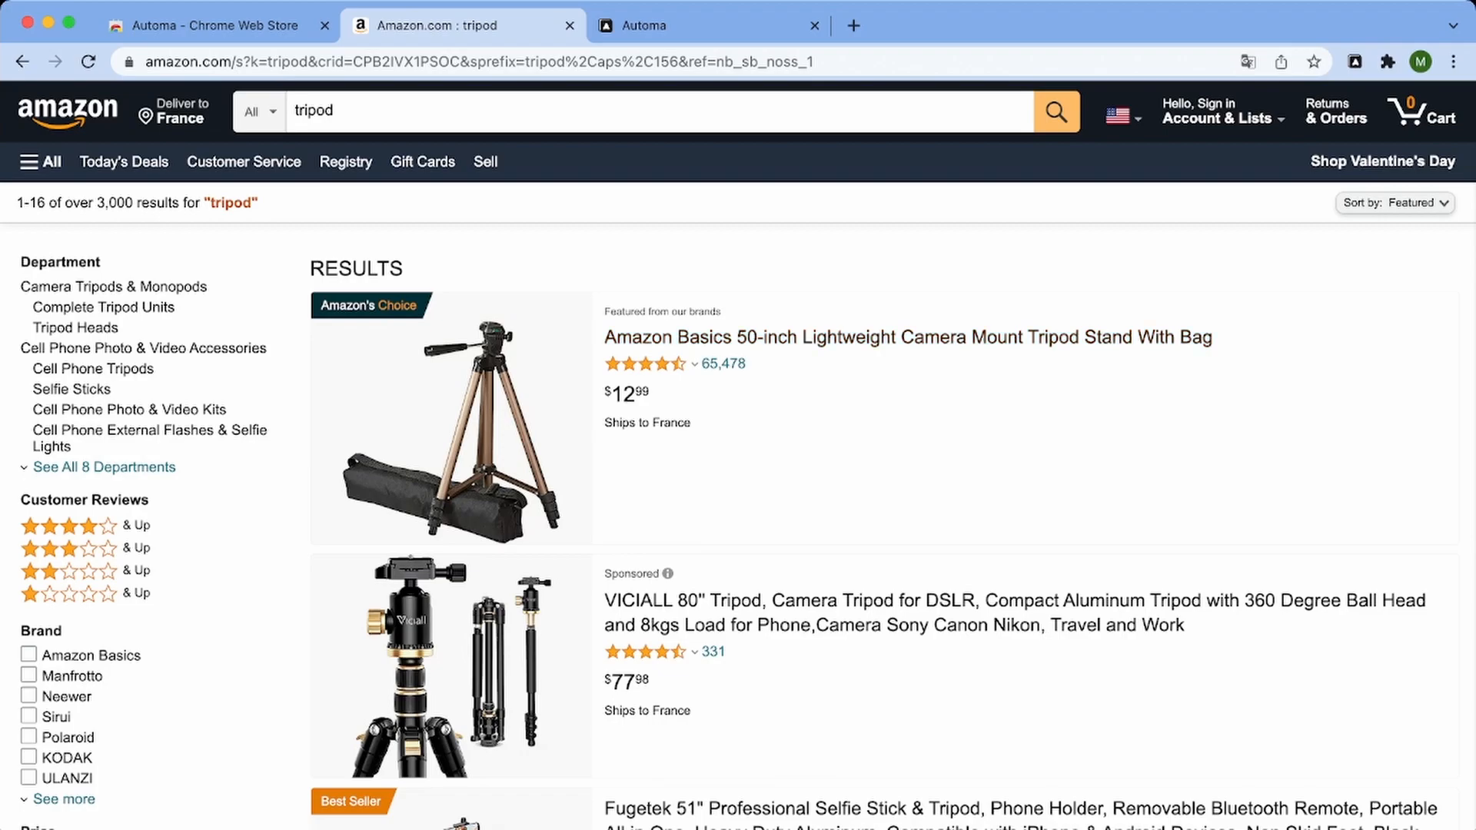
key(ctrl+Tab)
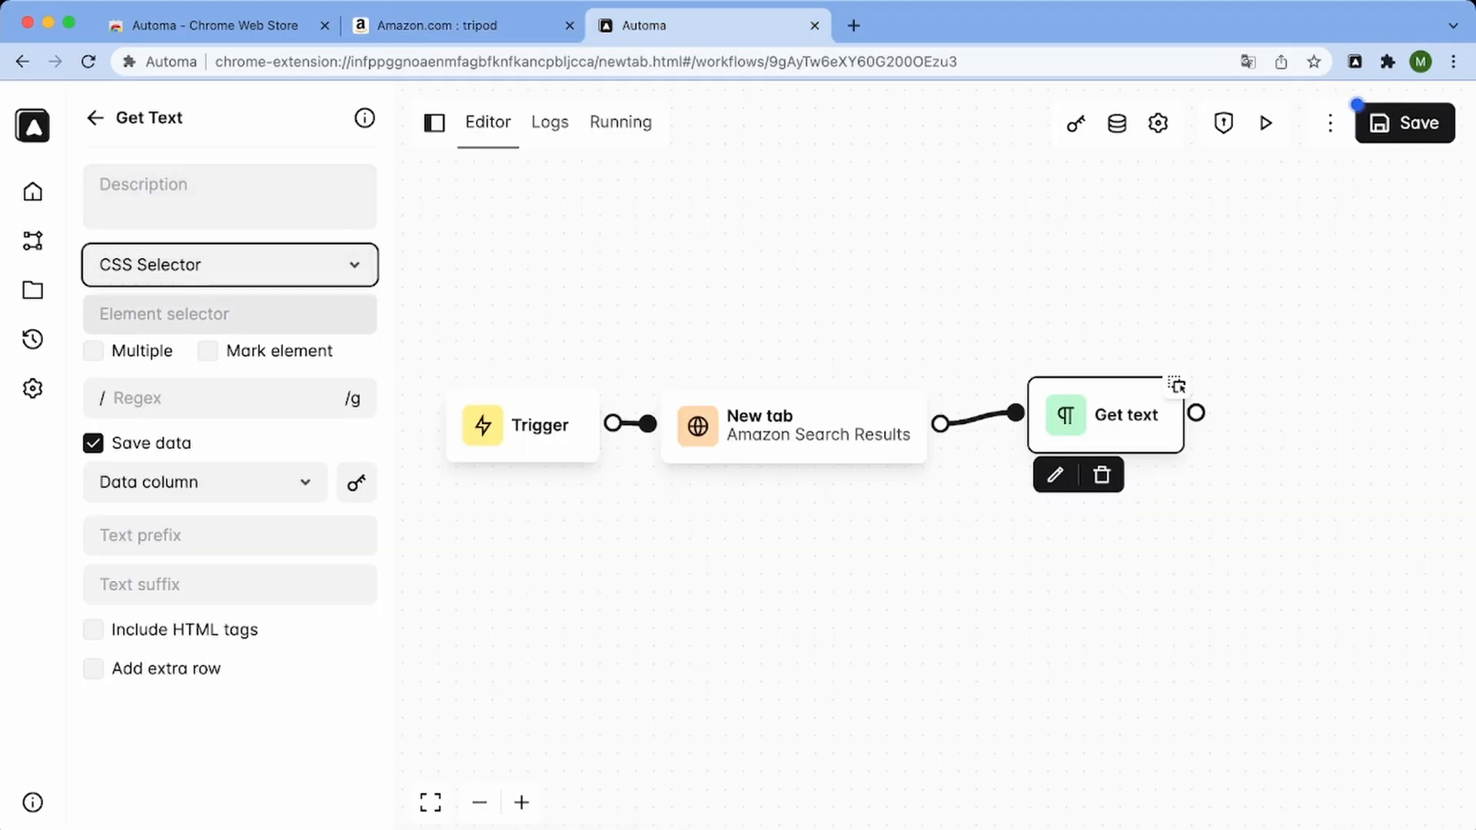
key(Tab)
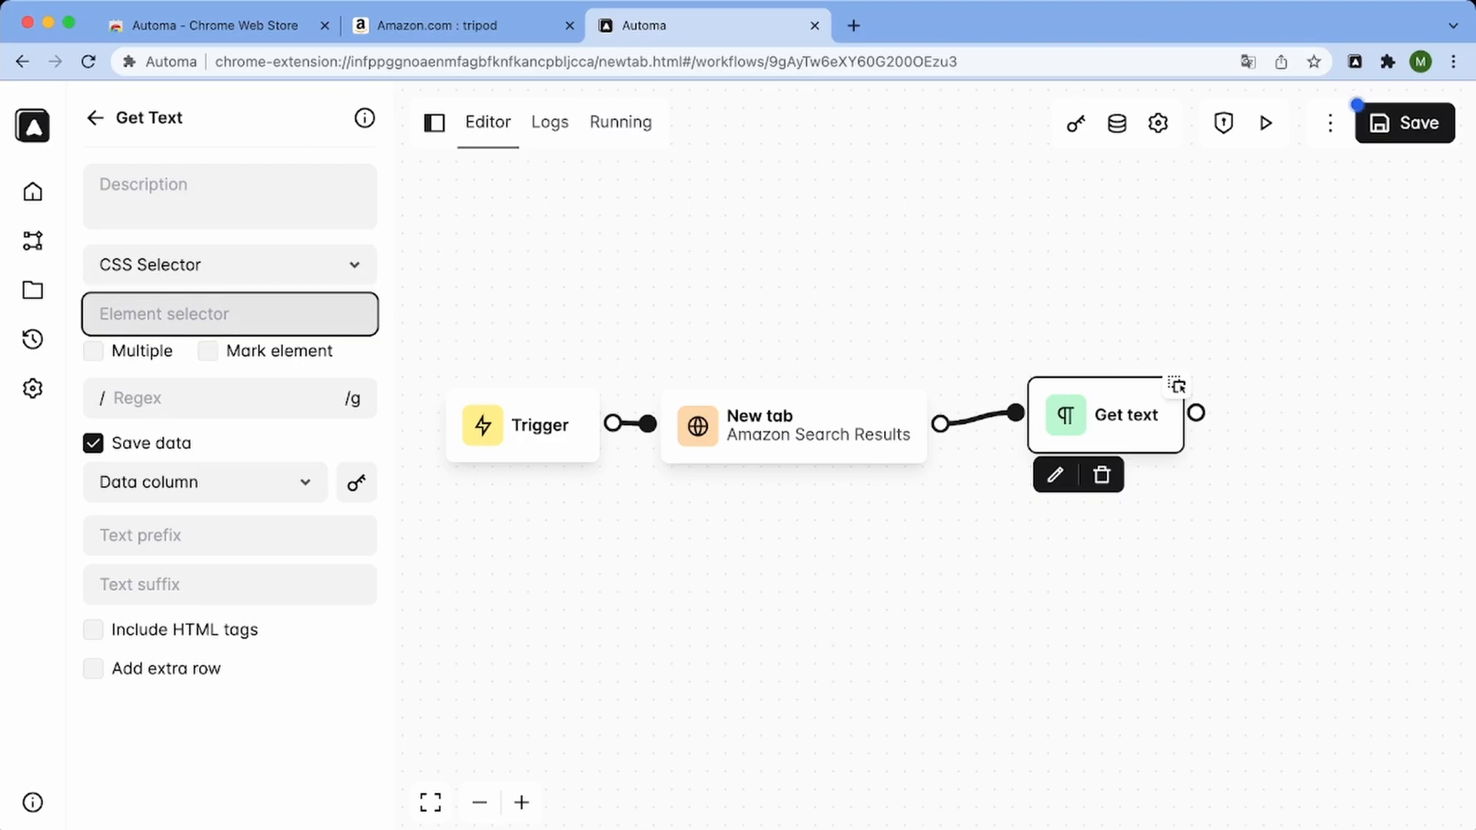
key(ctrl+shift+Tab)
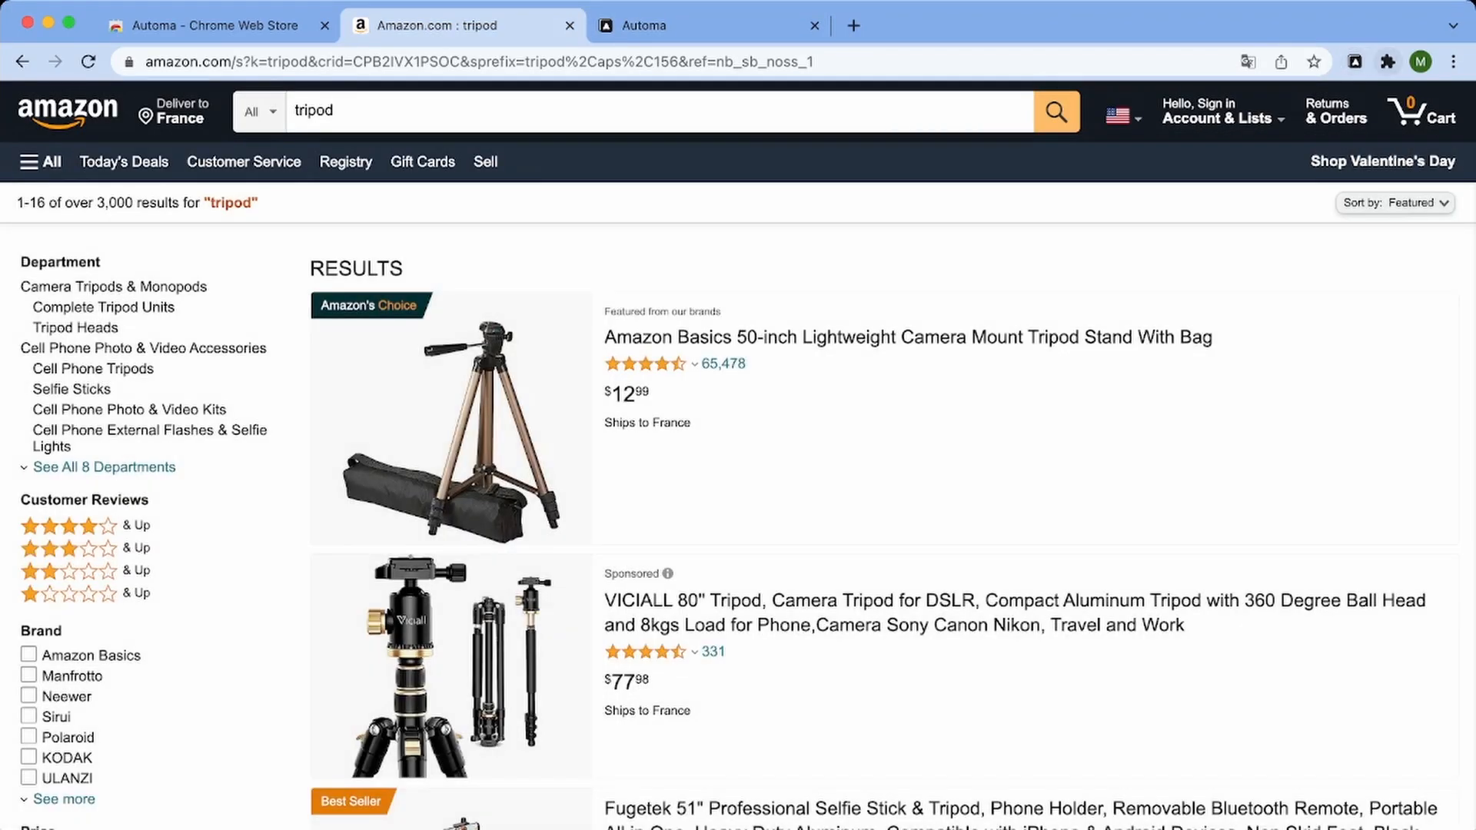
click(1354, 62)
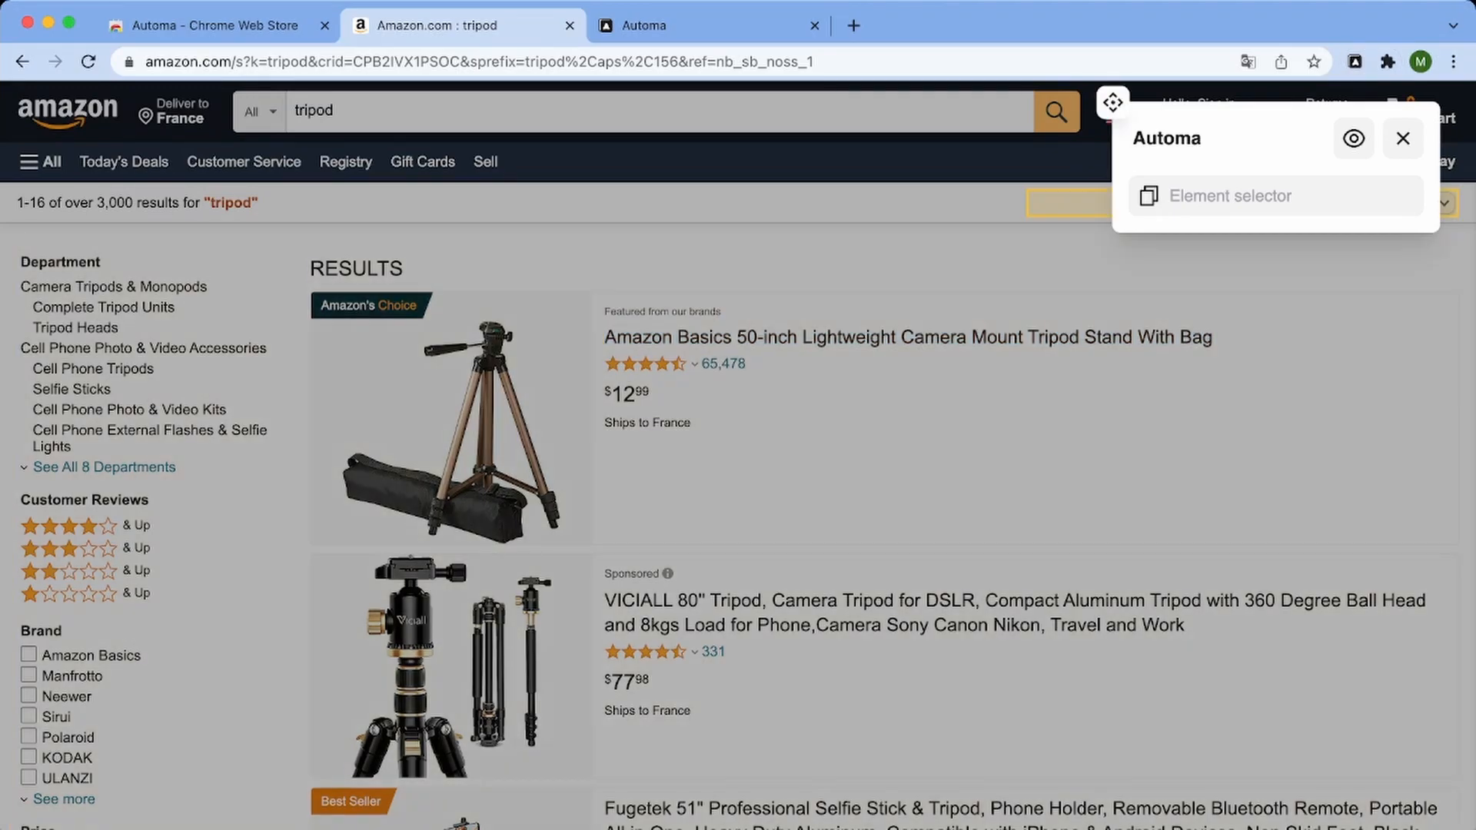
click(1353, 138)
click(1354, 138)
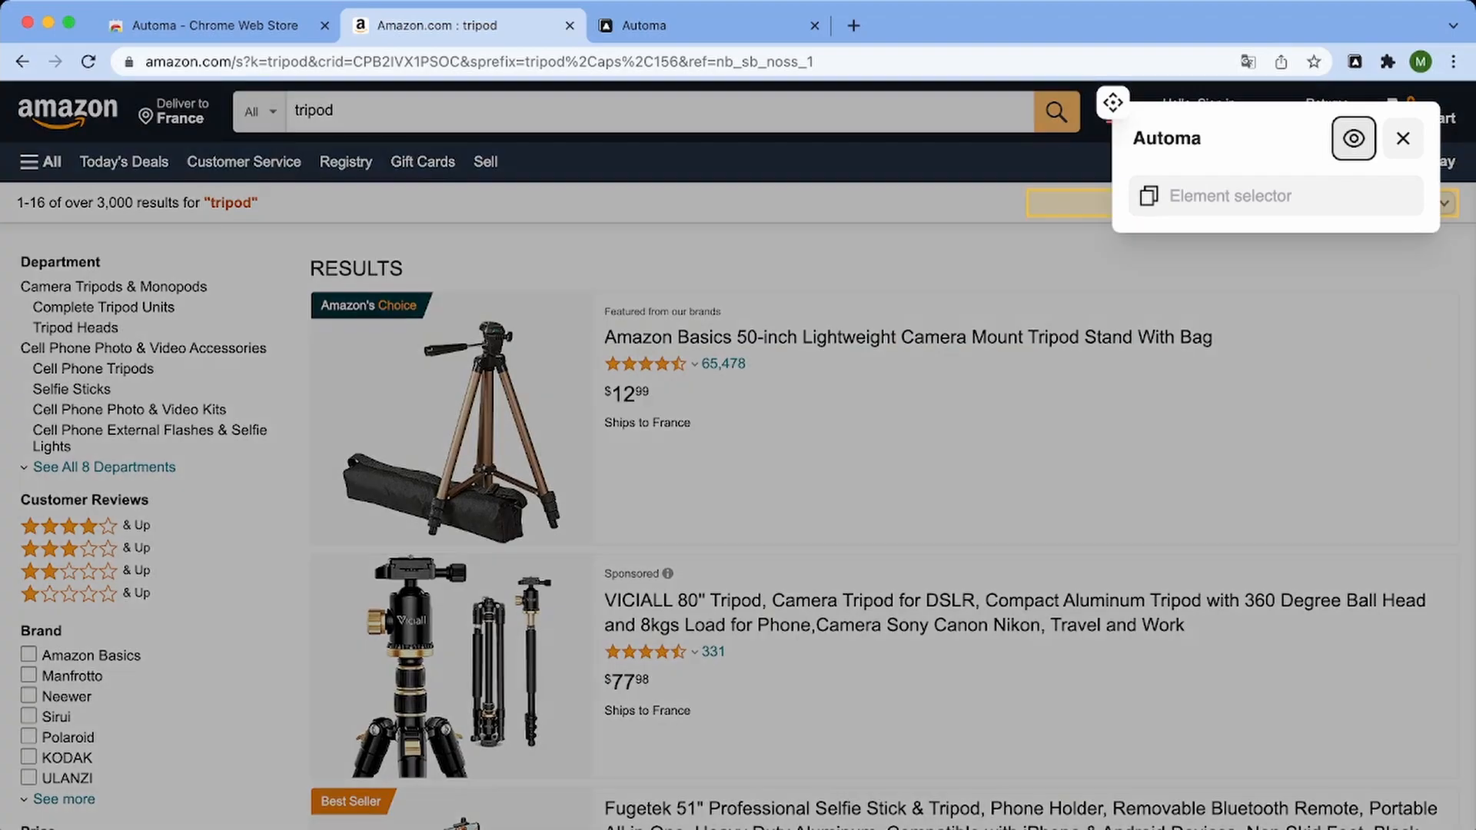
click(907, 336)
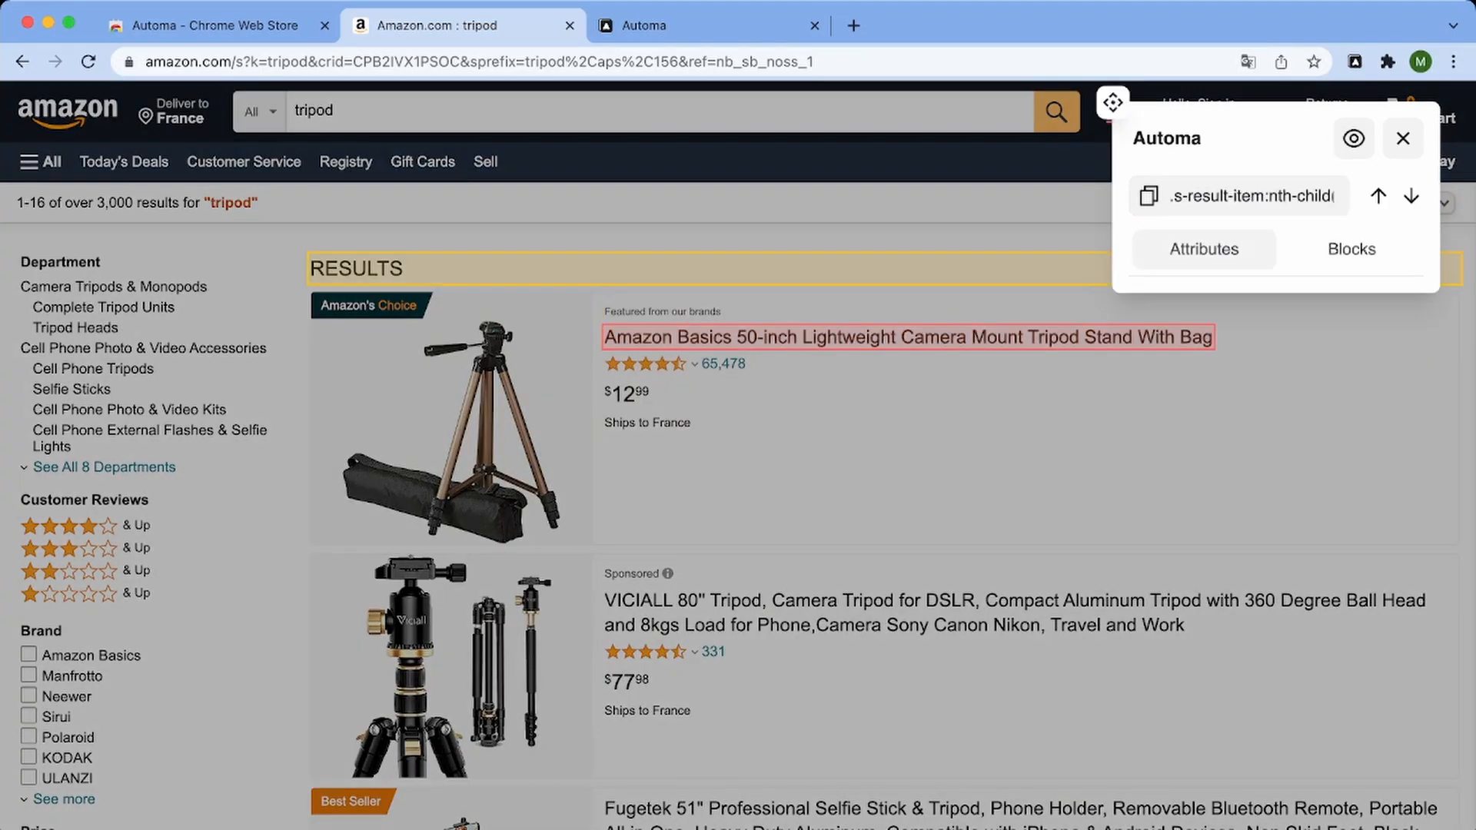
Test the Get text block on the picked product title and inspect its output
click(1351, 248)
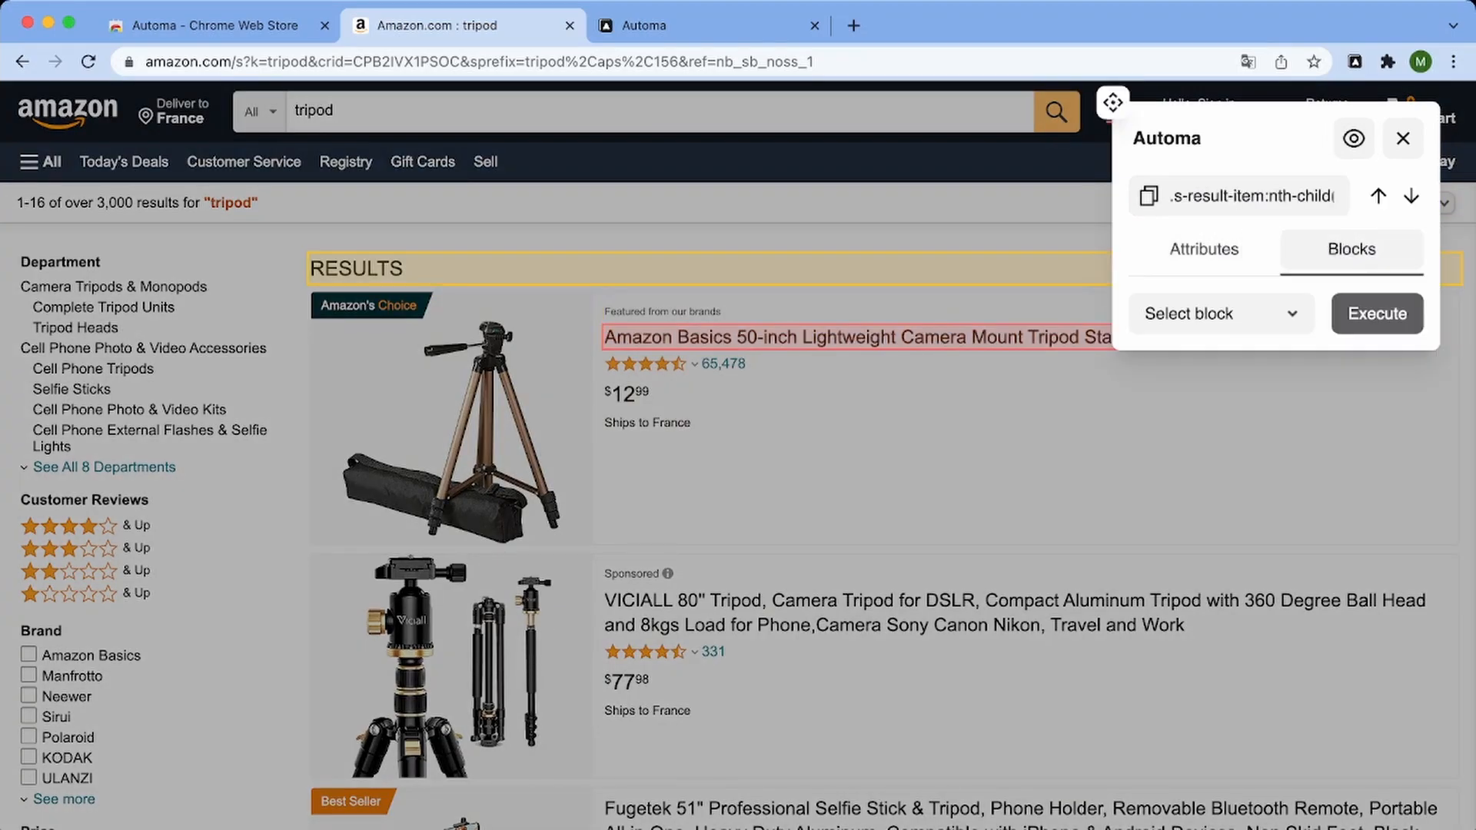
click(1188, 333)
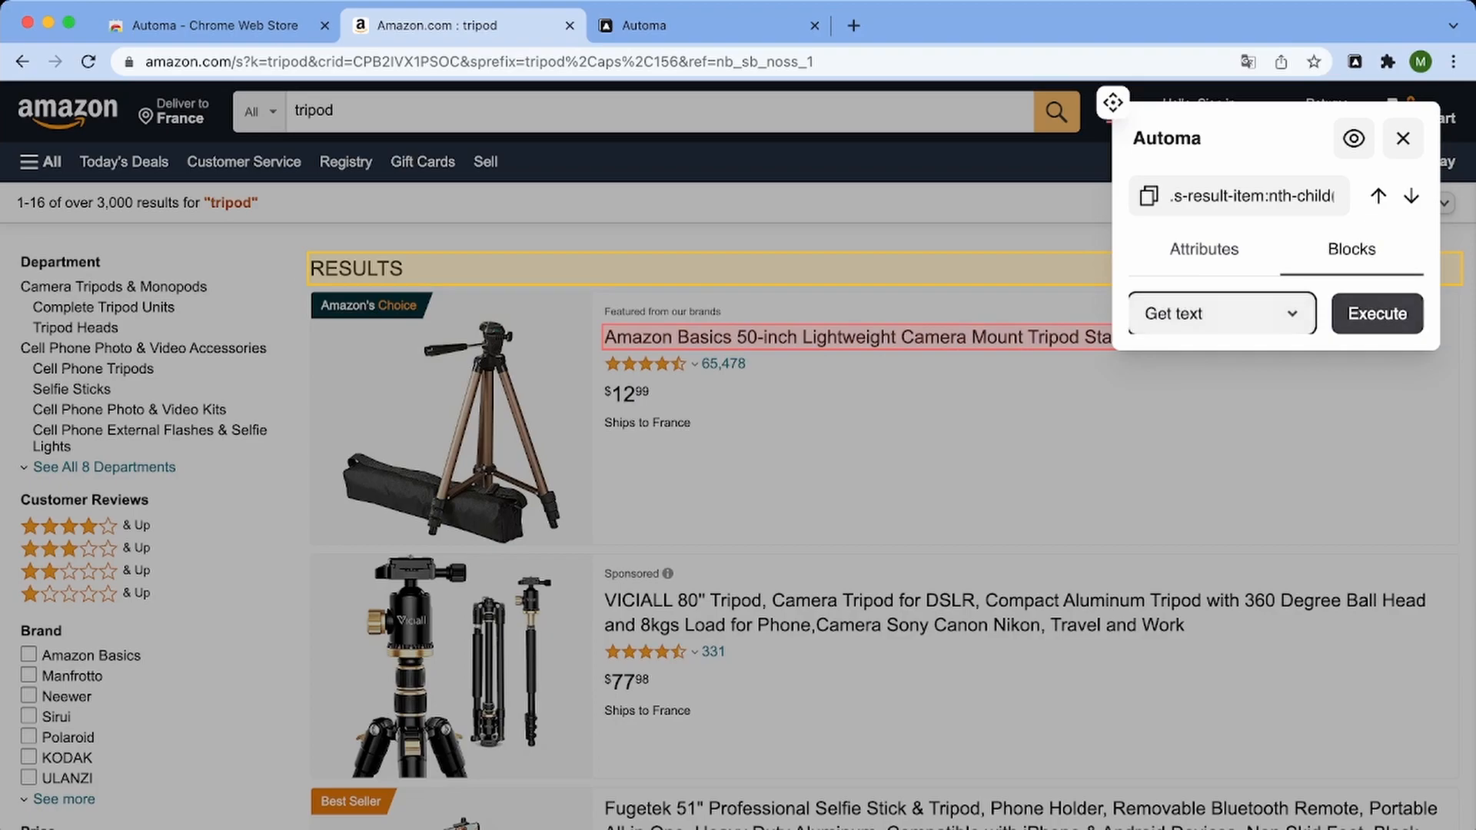
click(1377, 313)
drag(1240, 361, 1139, 362)
click(1356, 362)
triple_click(1355, 362)
click(1229, 362)
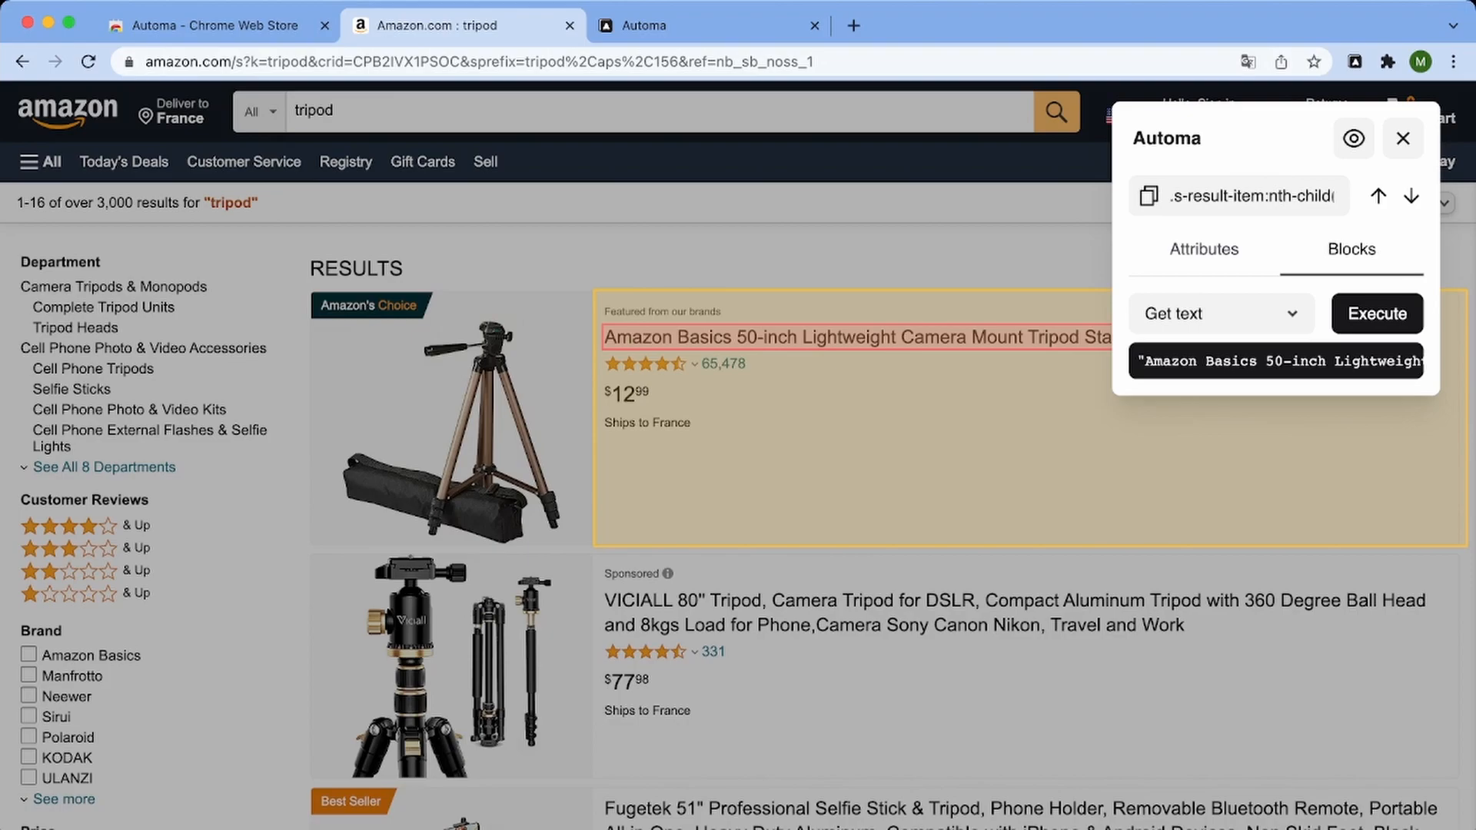
Open the developer tools on the results page, dock them to the bottom and start a search in the page's elements
key(super+alt+i)
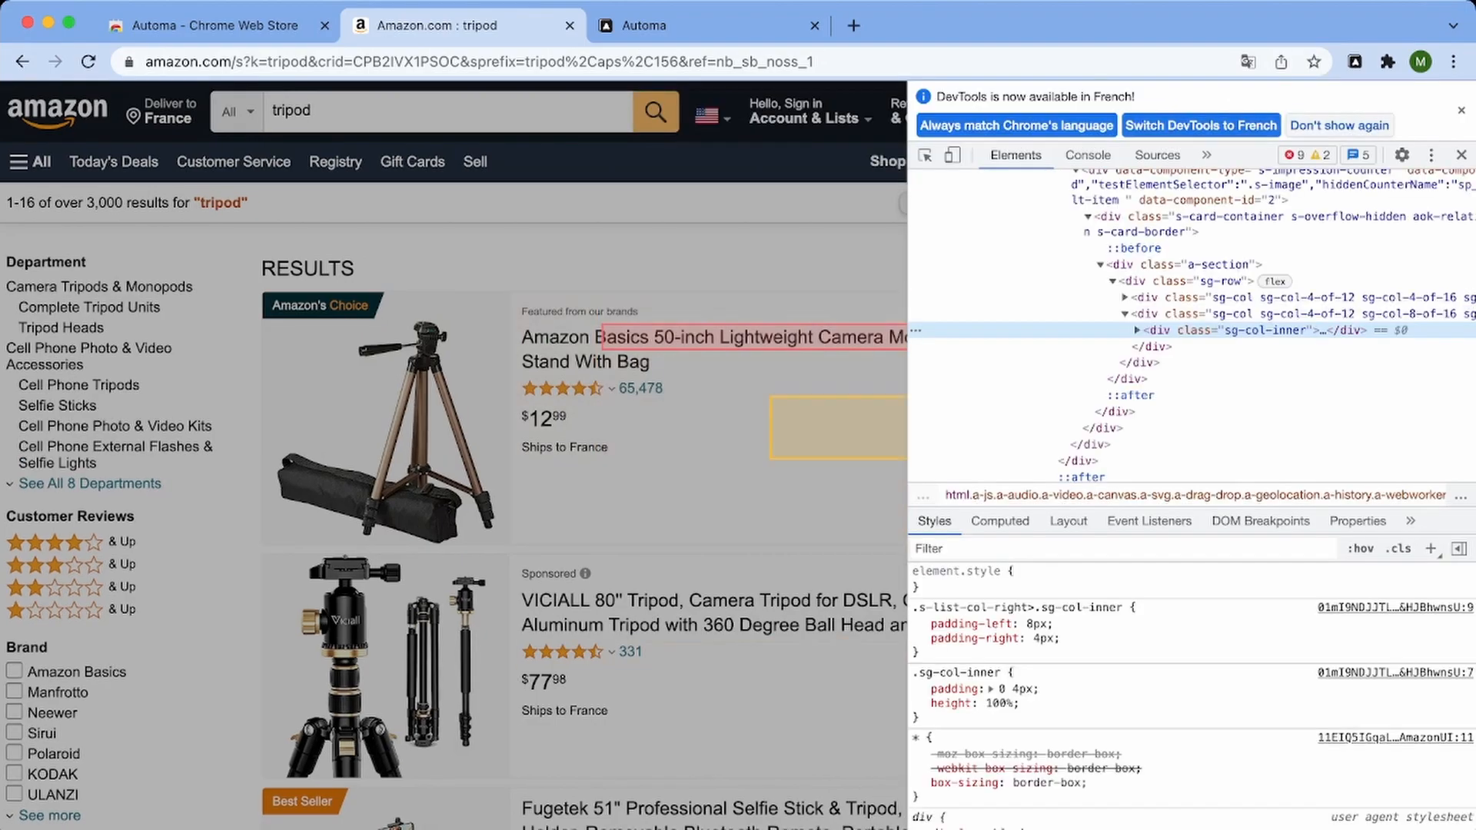
click(1461, 110)
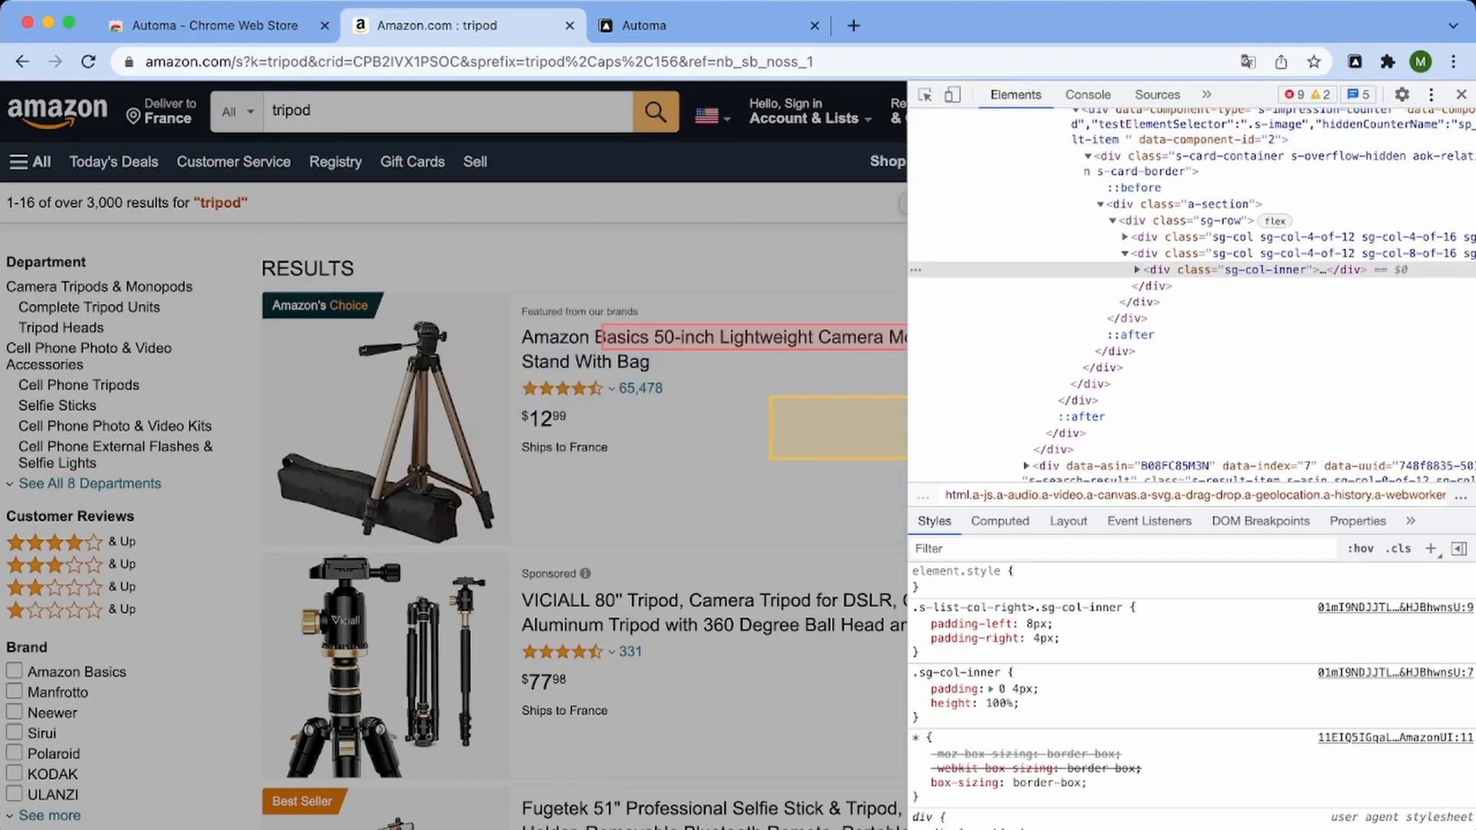
click(1430, 94)
click(1422, 129)
key(super+f)
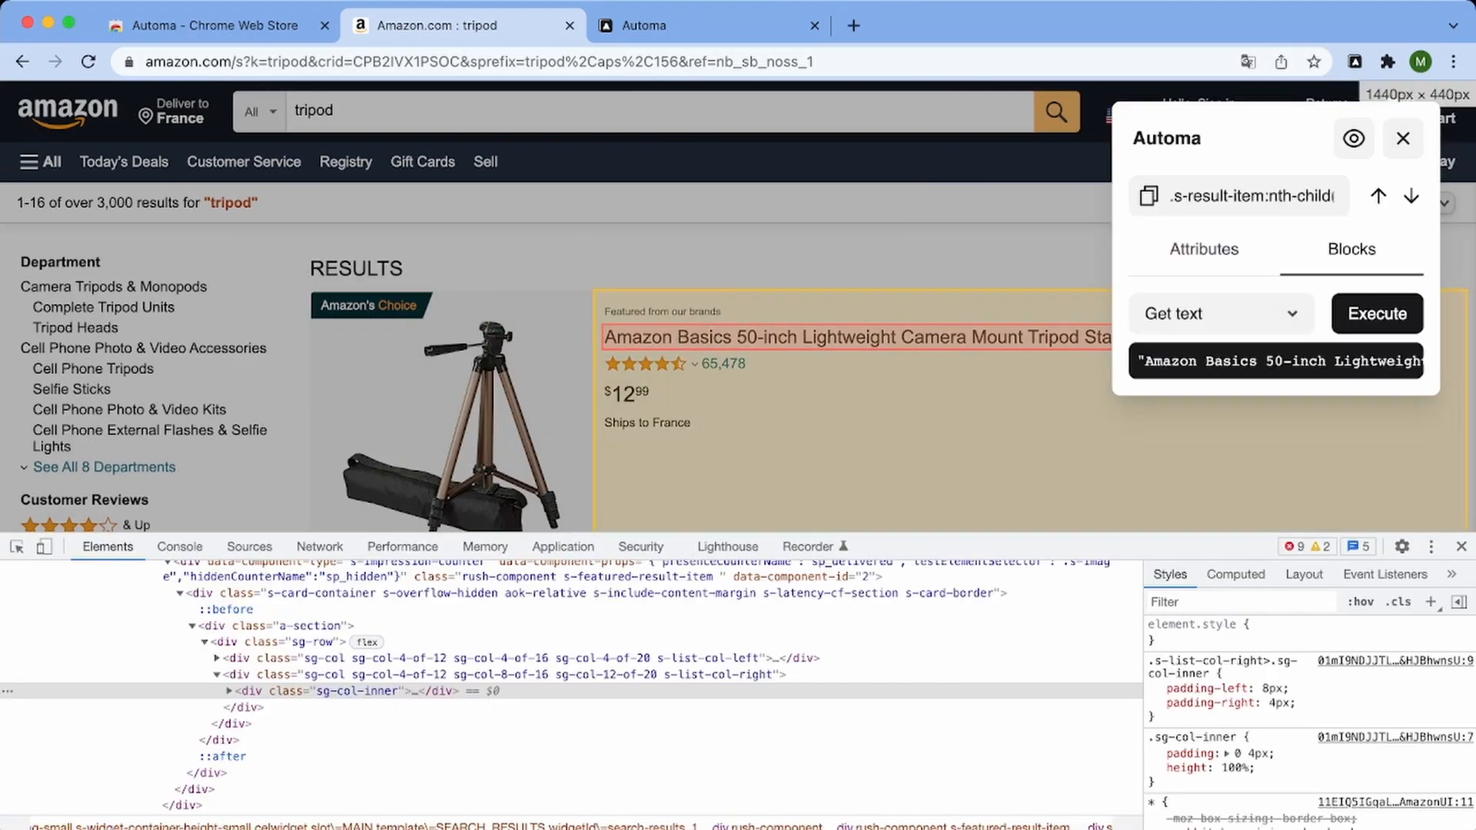
Pick the first product's whole details container, including title, rating and price, with Automa's element selector
scroll(742, 392, up, 20)
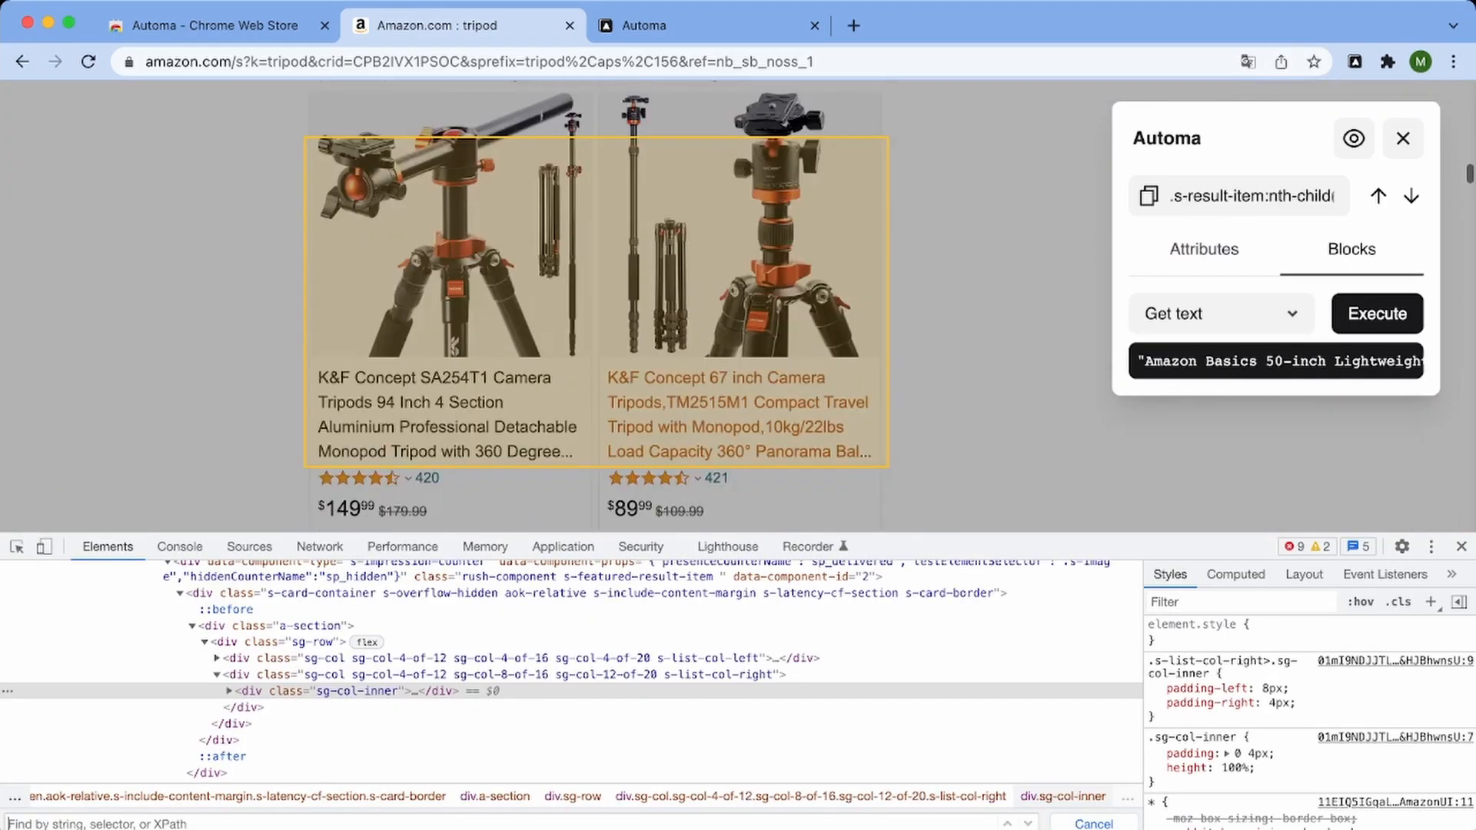
scroll(741, 307, up, 10)
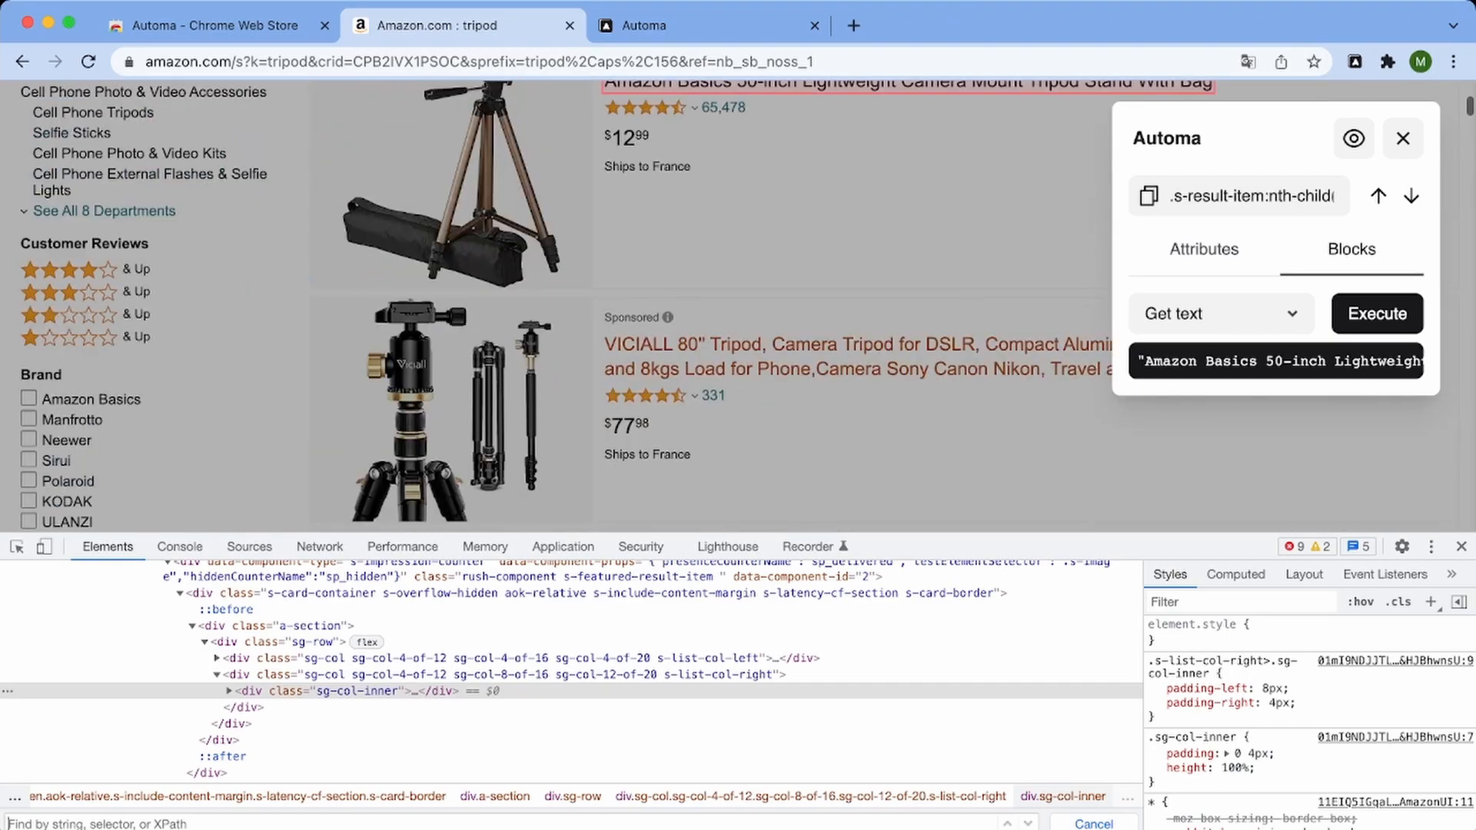
scroll(741, 307, up, 1)
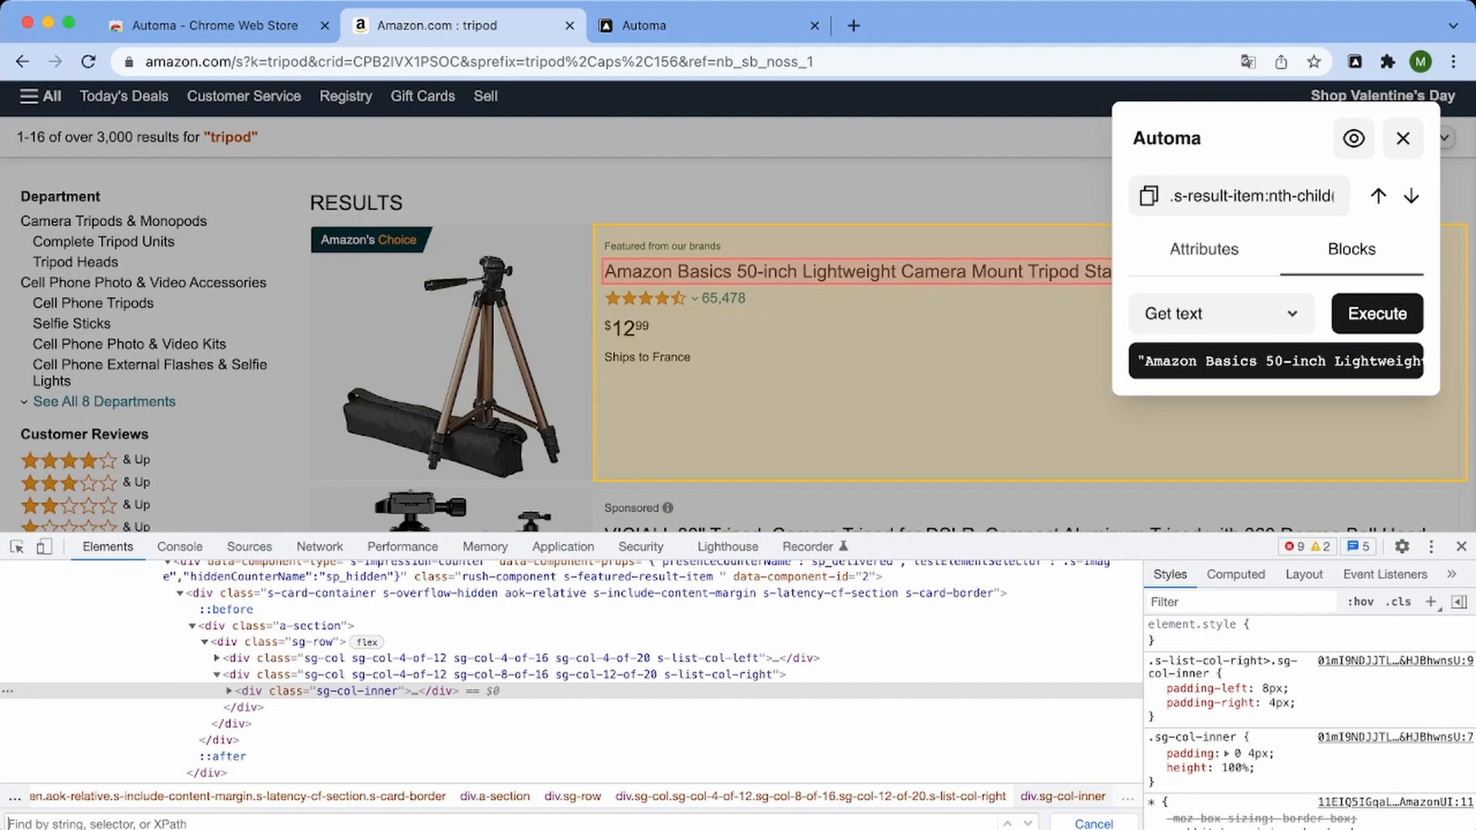
click(884, 384)
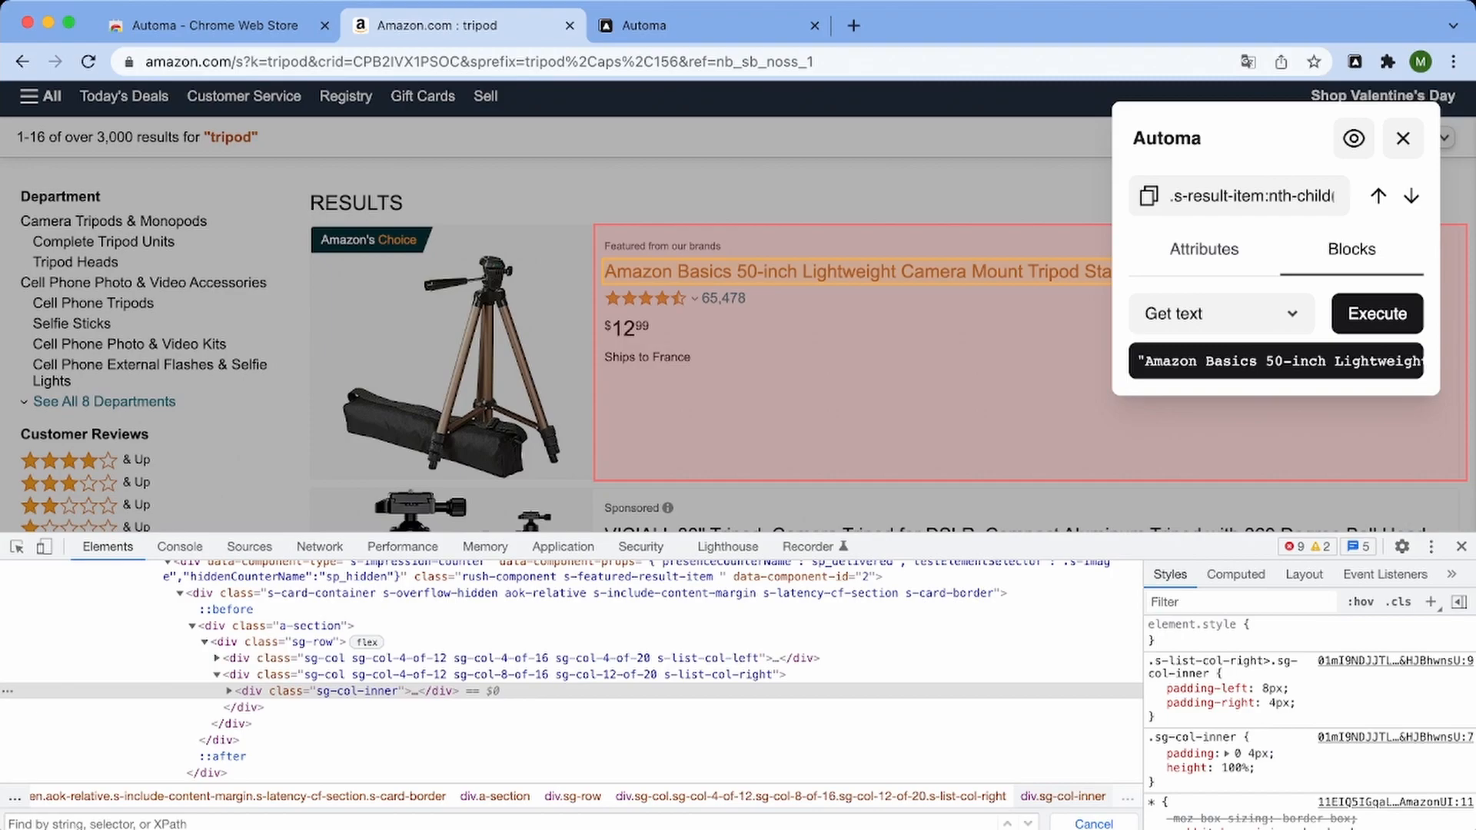
Search the page's elements for the container's full CSS selector, including "div:nth-child(7)" and ending in "> div", and compare it with the other results
scroll(738, 308, down, 2)
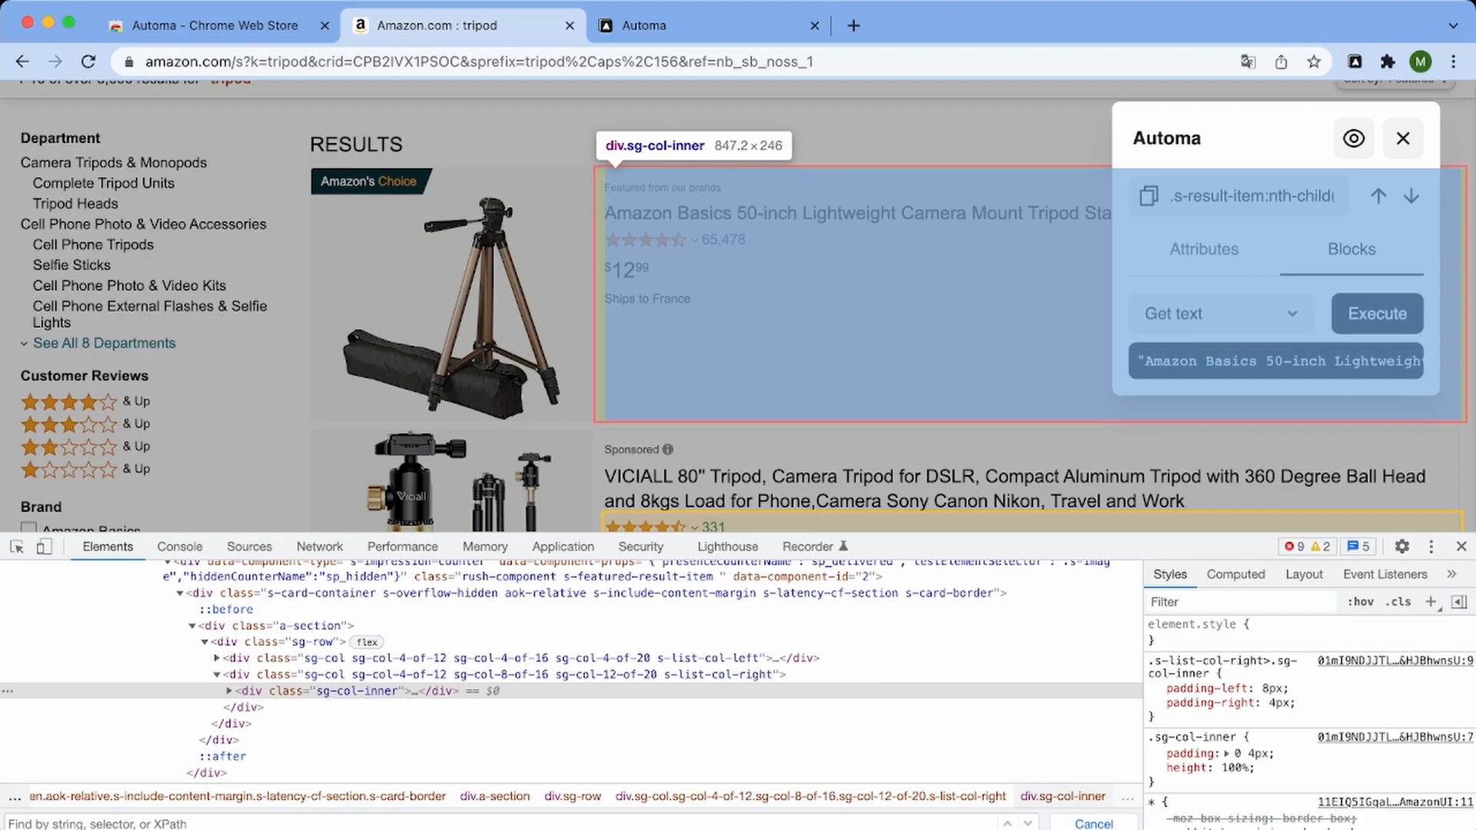
scroll(568, 654, down, 1)
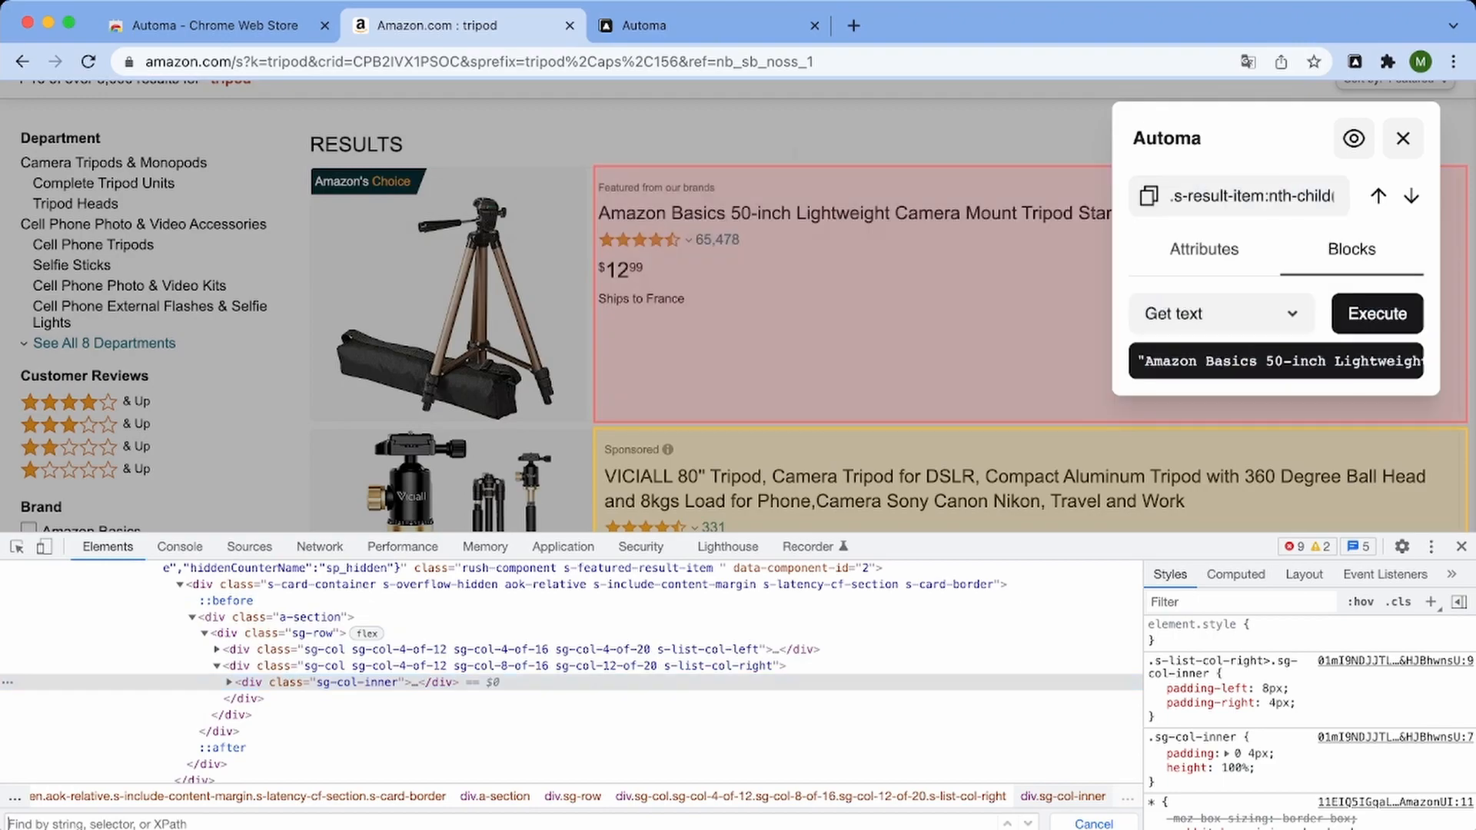
text(slot.s-result-list.s-search-results.sg-row > div:nth-child(7) > div > div > div > div > div > div > div.sg-col.sg-col-4-of-12.sg-col-8-of-16.sg-col-12-of-20.s-list-col-right)
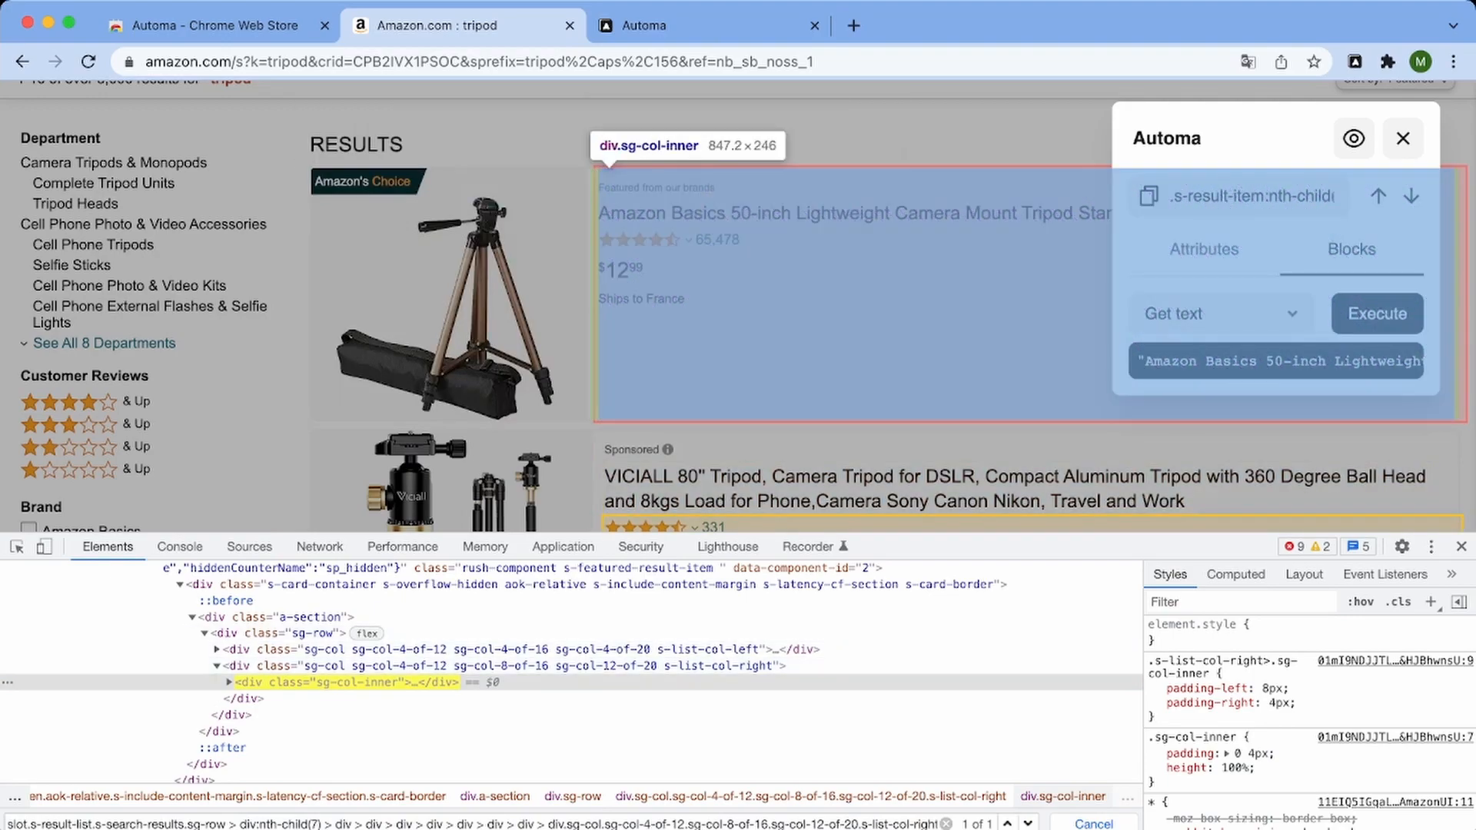
text(> div)
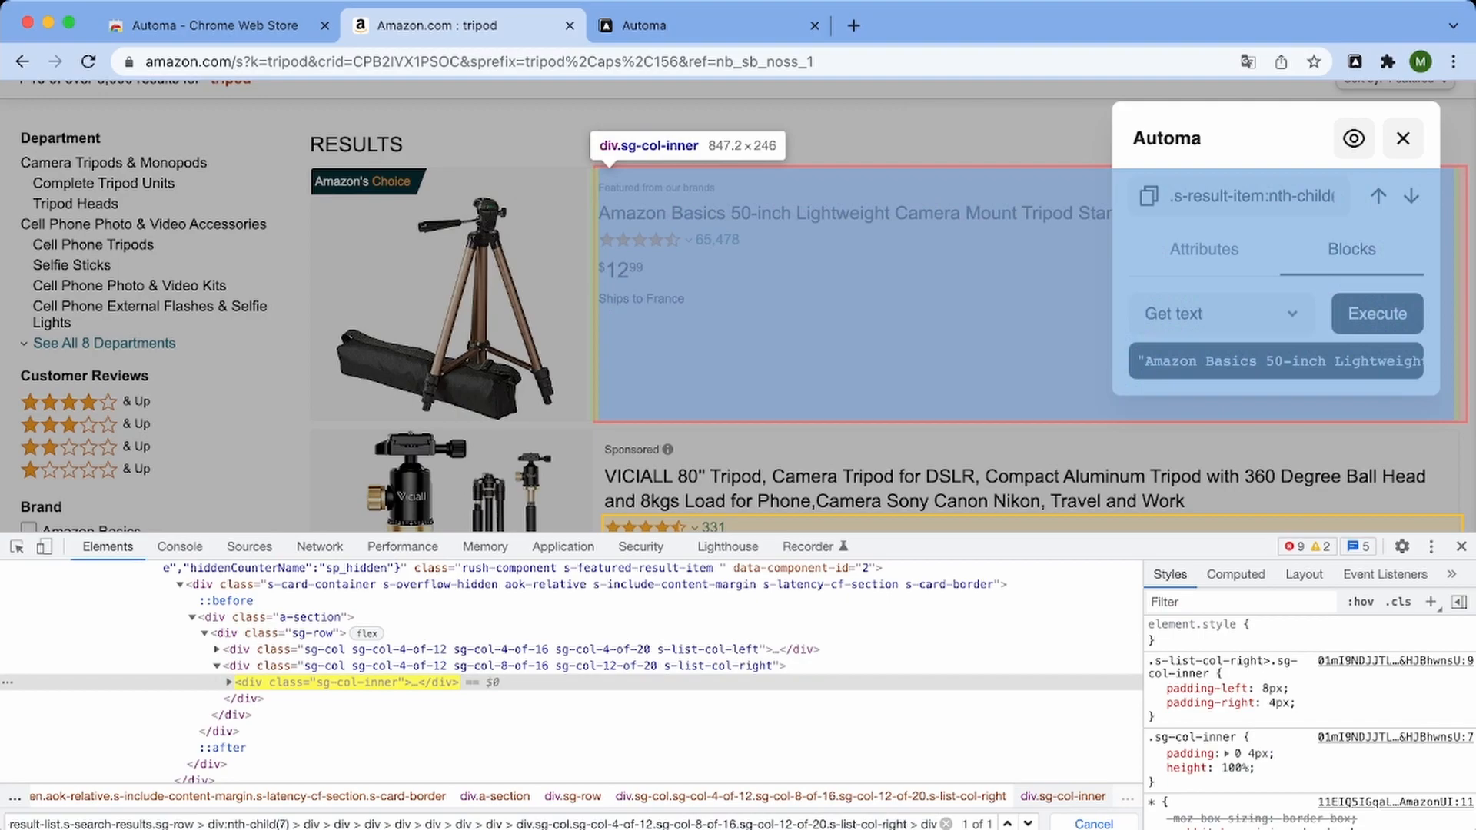
scroll(845, 407, down, 10)
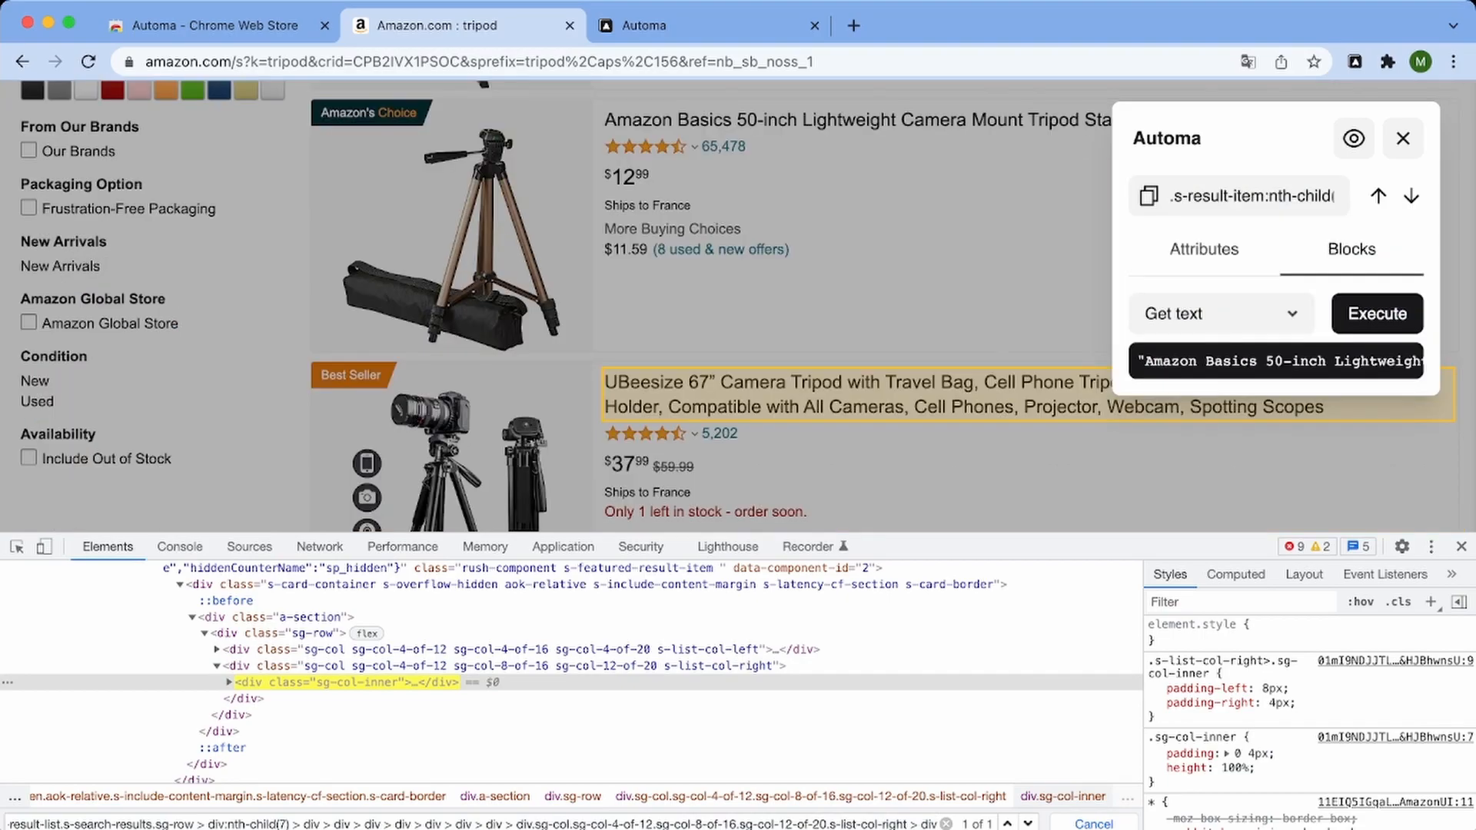
scroll(845, 408, up, 5)
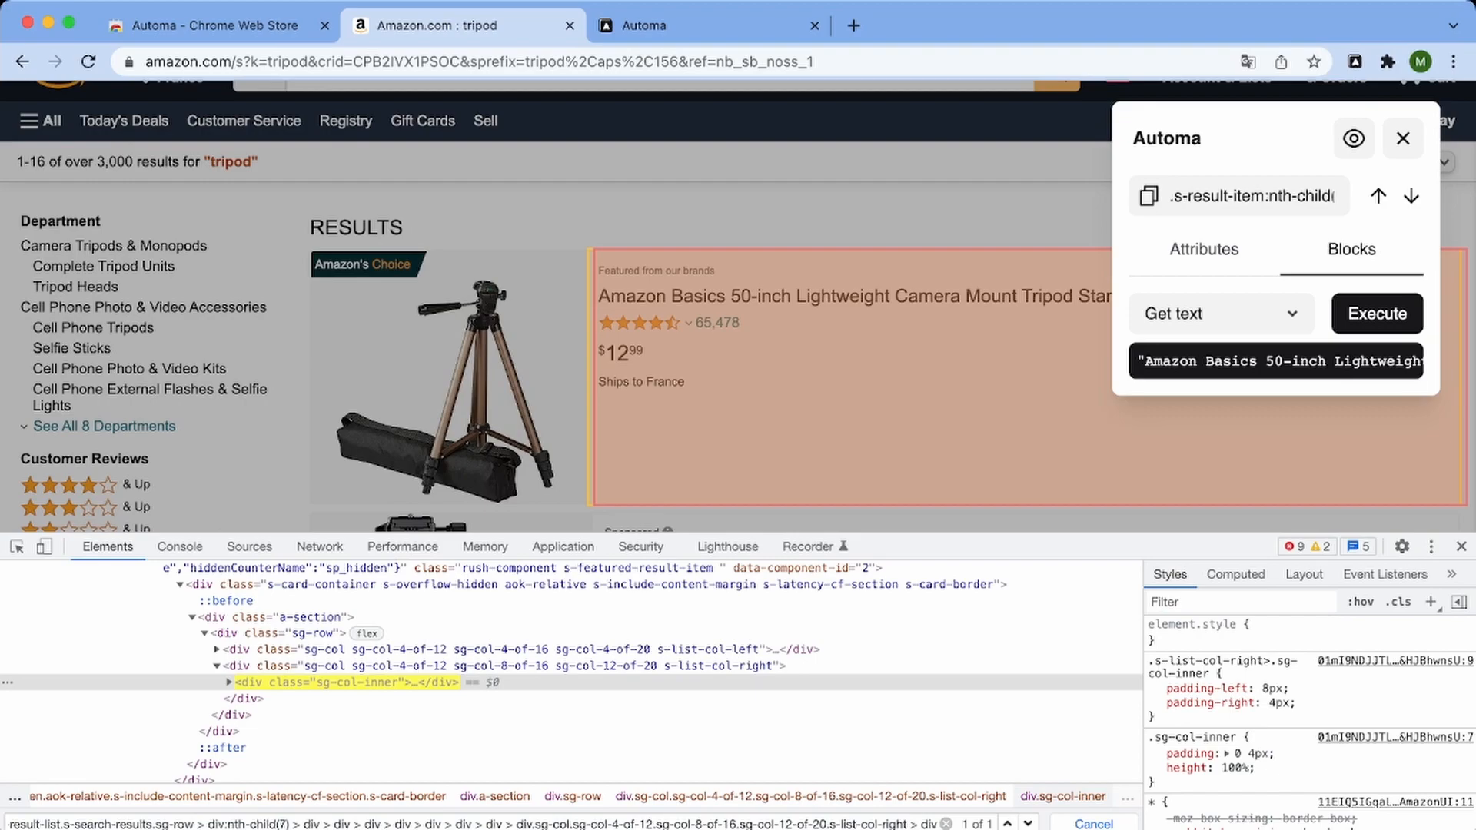
scroll(845, 408, down, 5)
scroll(845, 407, up, 5)
scroll(846, 407, down, 5)
scroll(845, 407, up, 3)
scroll(845, 407, down, 1)
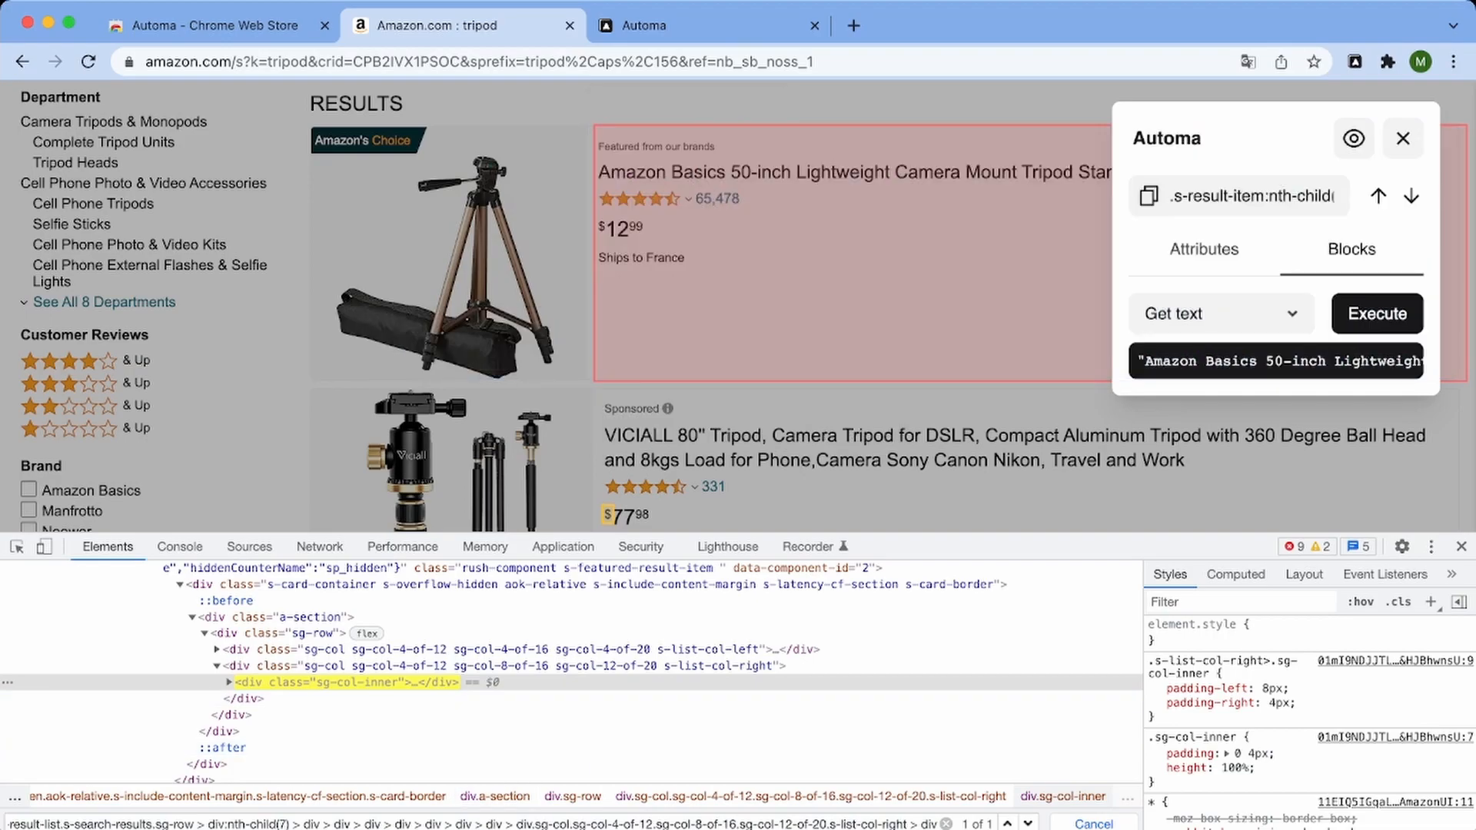
Shorten the searched selector to "div.sg-col.sg-col-4-of-12.sg-col-8-of-16.sg-col-12-of-20.s-list-col-right > div"
key(shift+End)
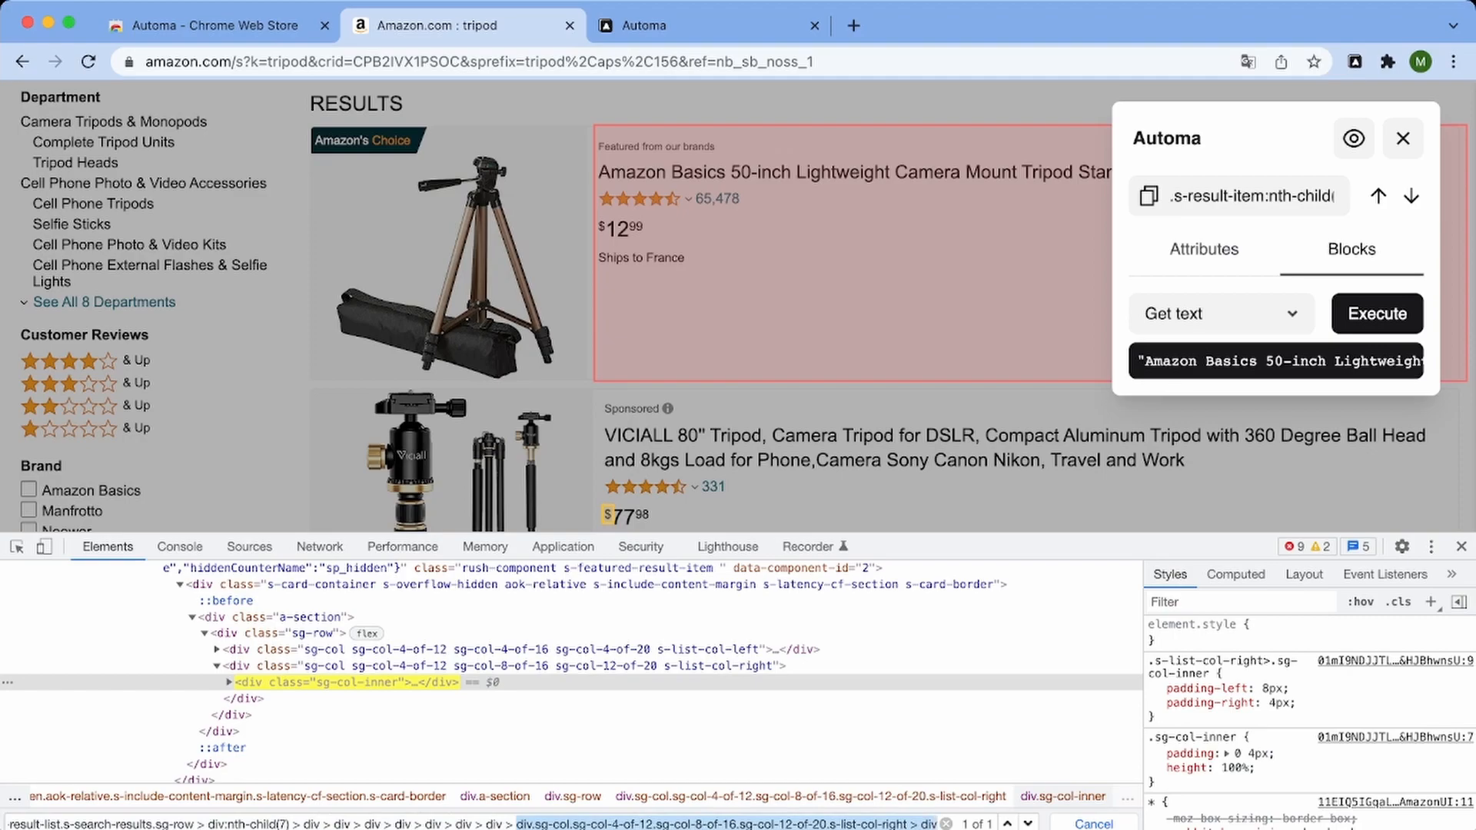
key(Left)
drag(516, 824, 3, 821)
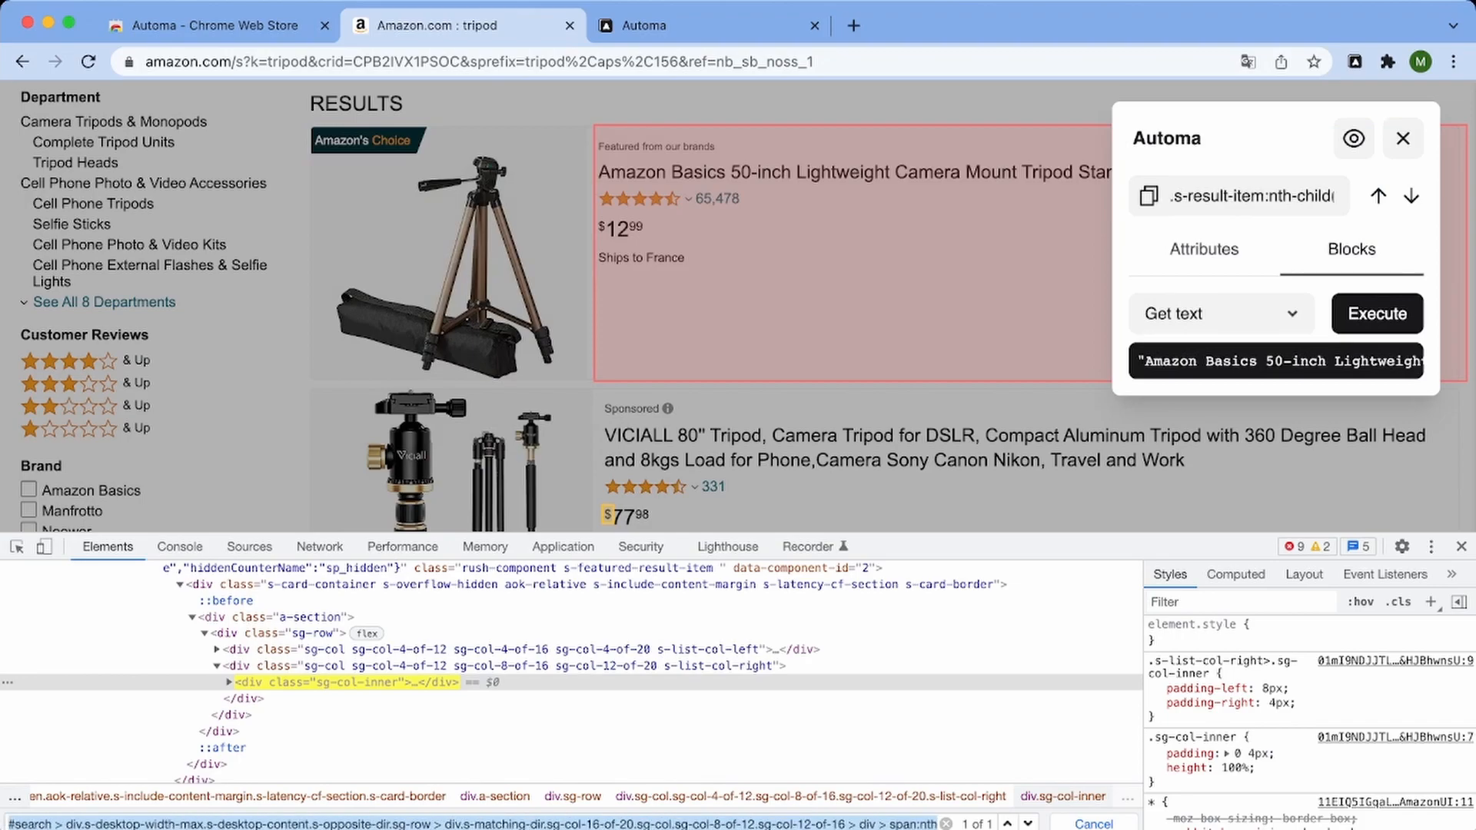
key(BackSpace)
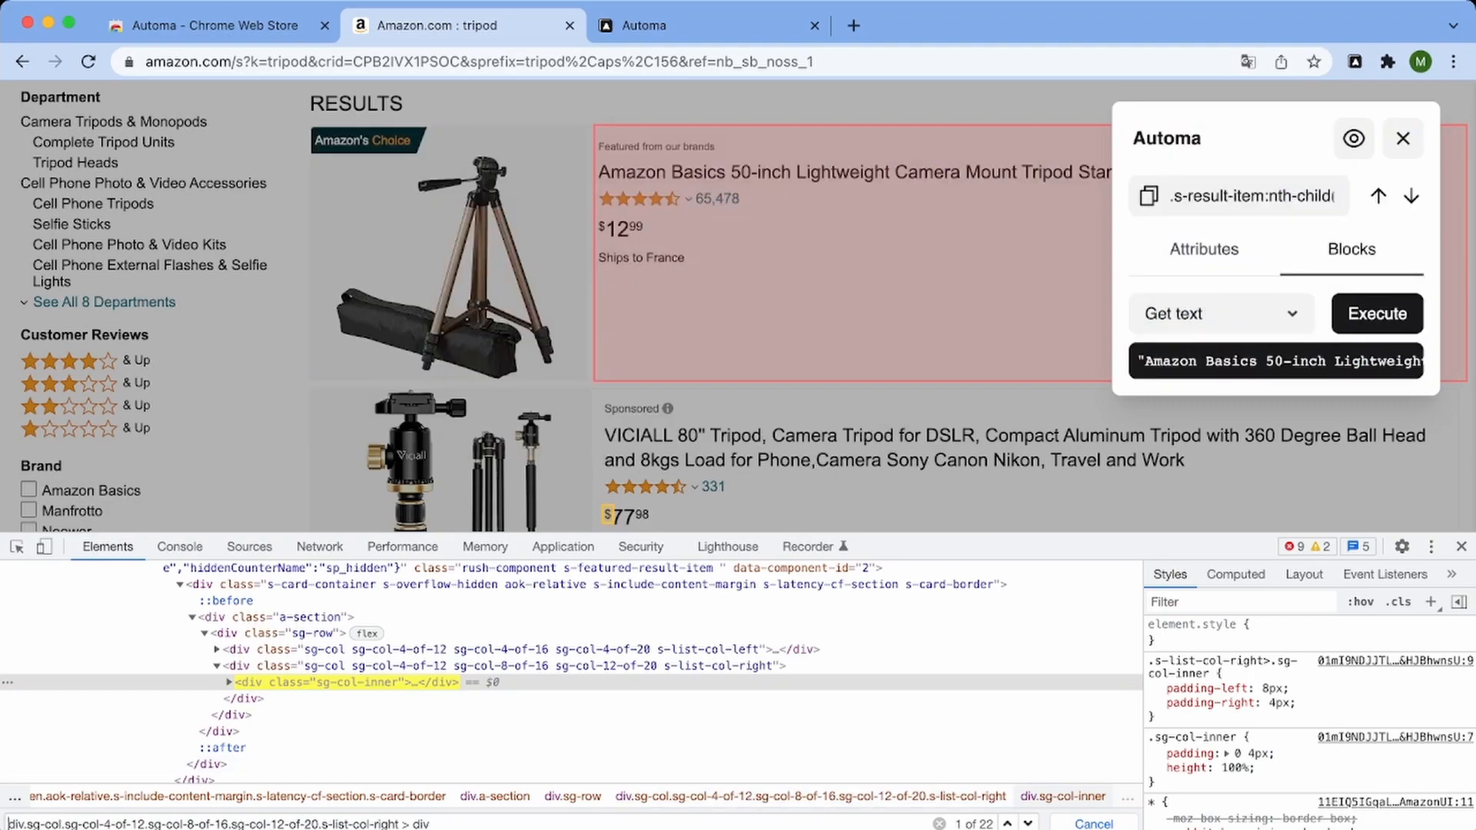
Step through the matches of the shortened selector to check which product containers it covers
key(Return)
key(Return)
key(Return)
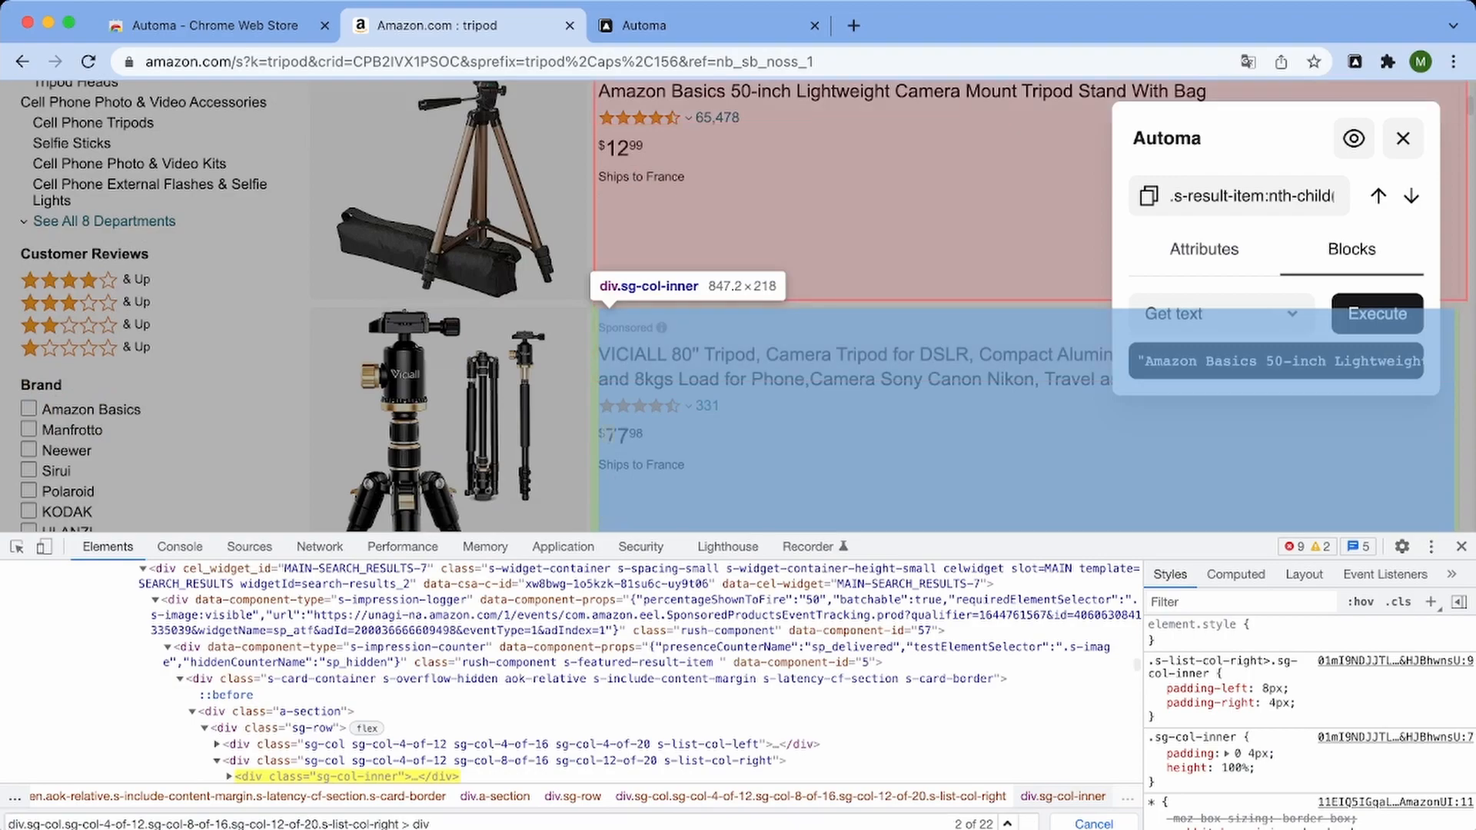
key(Return)
key(Return)
key(Return)
key(Return)
key(Return)
key(Return)
key(Return)
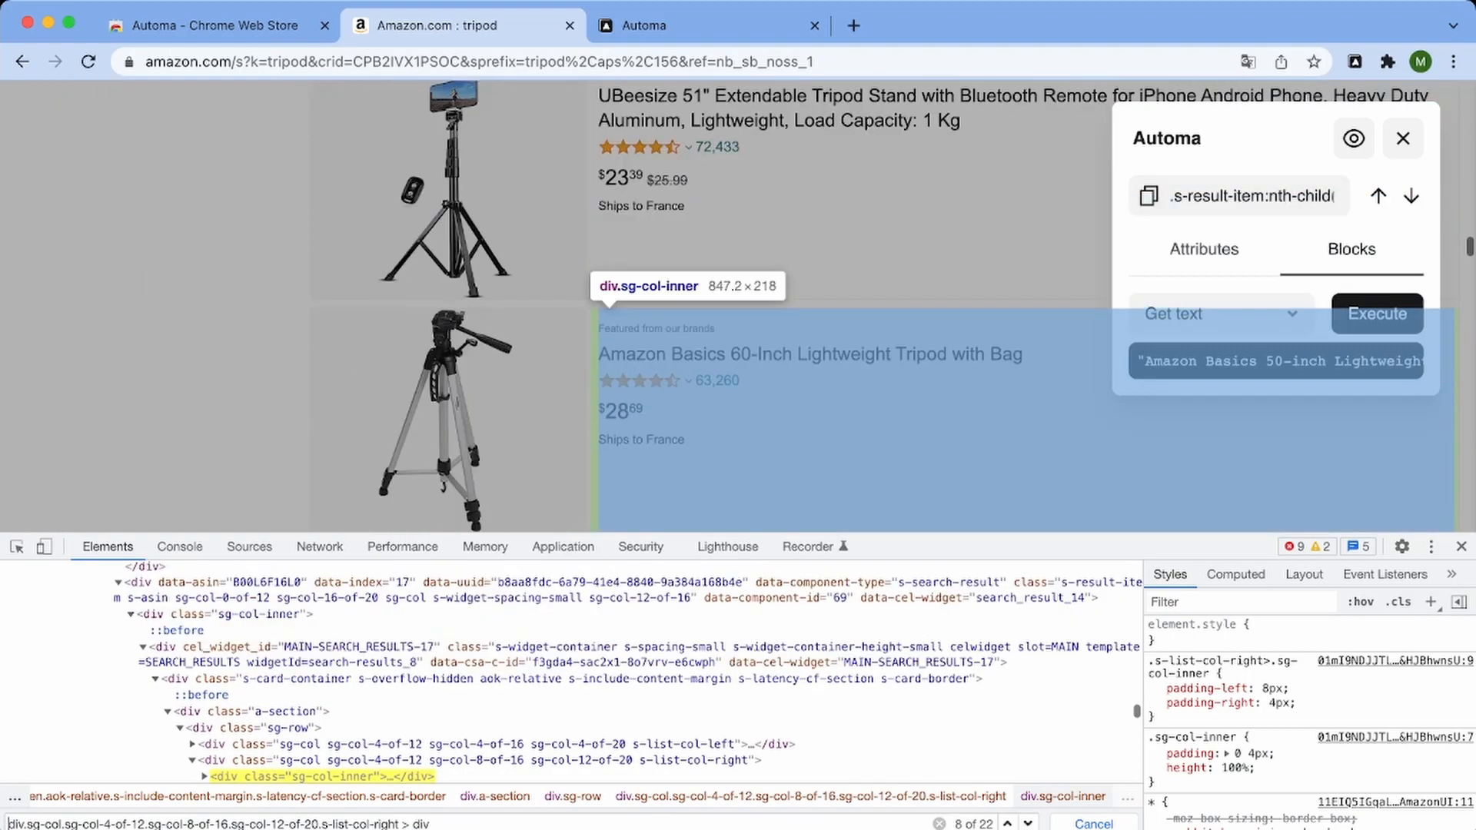
key(shift+Return)
key(shift+Return)
key(shift+Return)
key(shift+Return)
key(shift+Return)
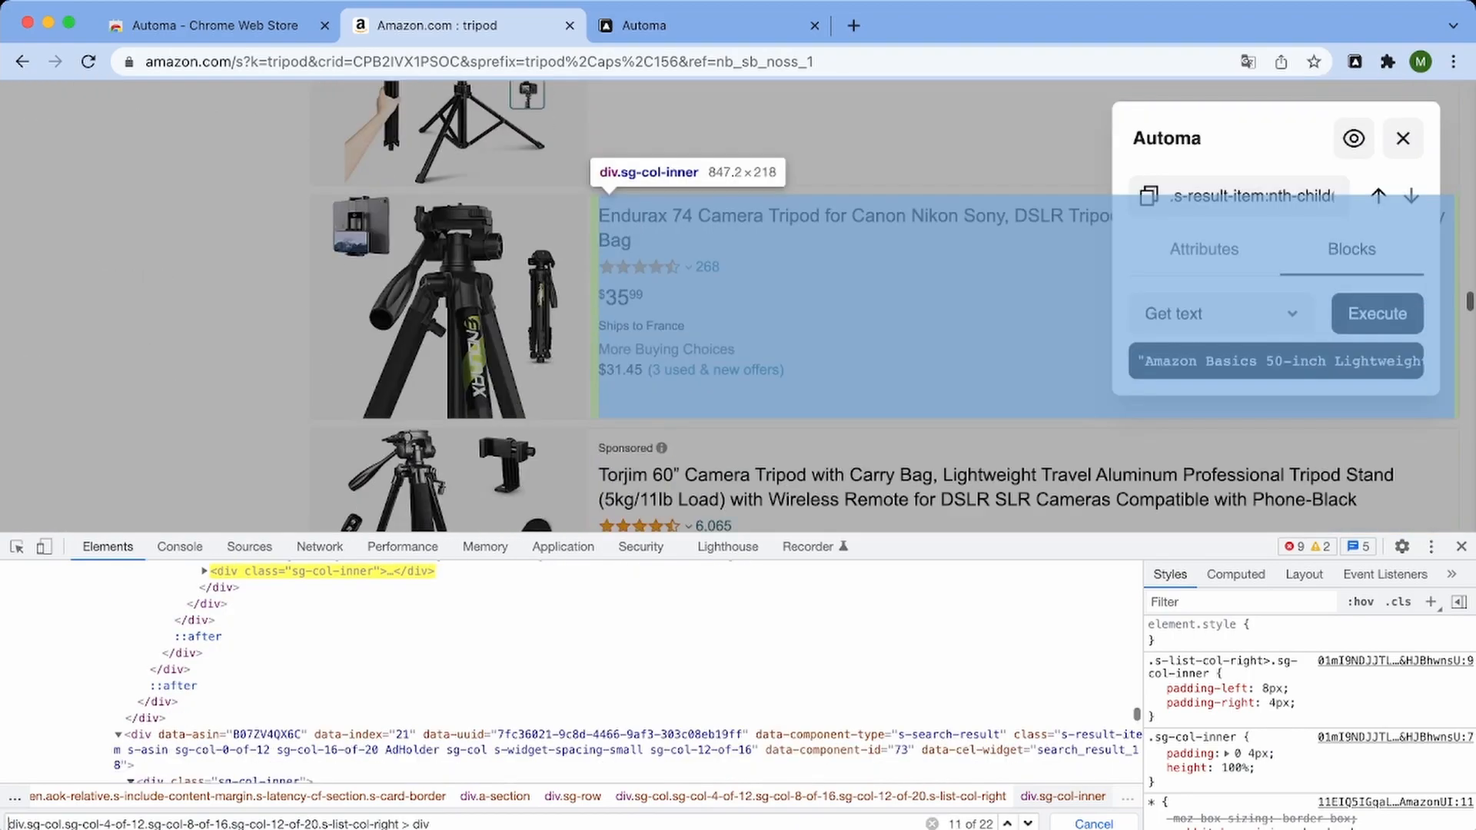
key(Return)
key(Return)
key(Return)
key(Return)
key(Return)
key(Return)
key(Return)
key(Return)
key(Return)
key(Return)
key(Return)
key(Return)
key(Return)
key(Return)
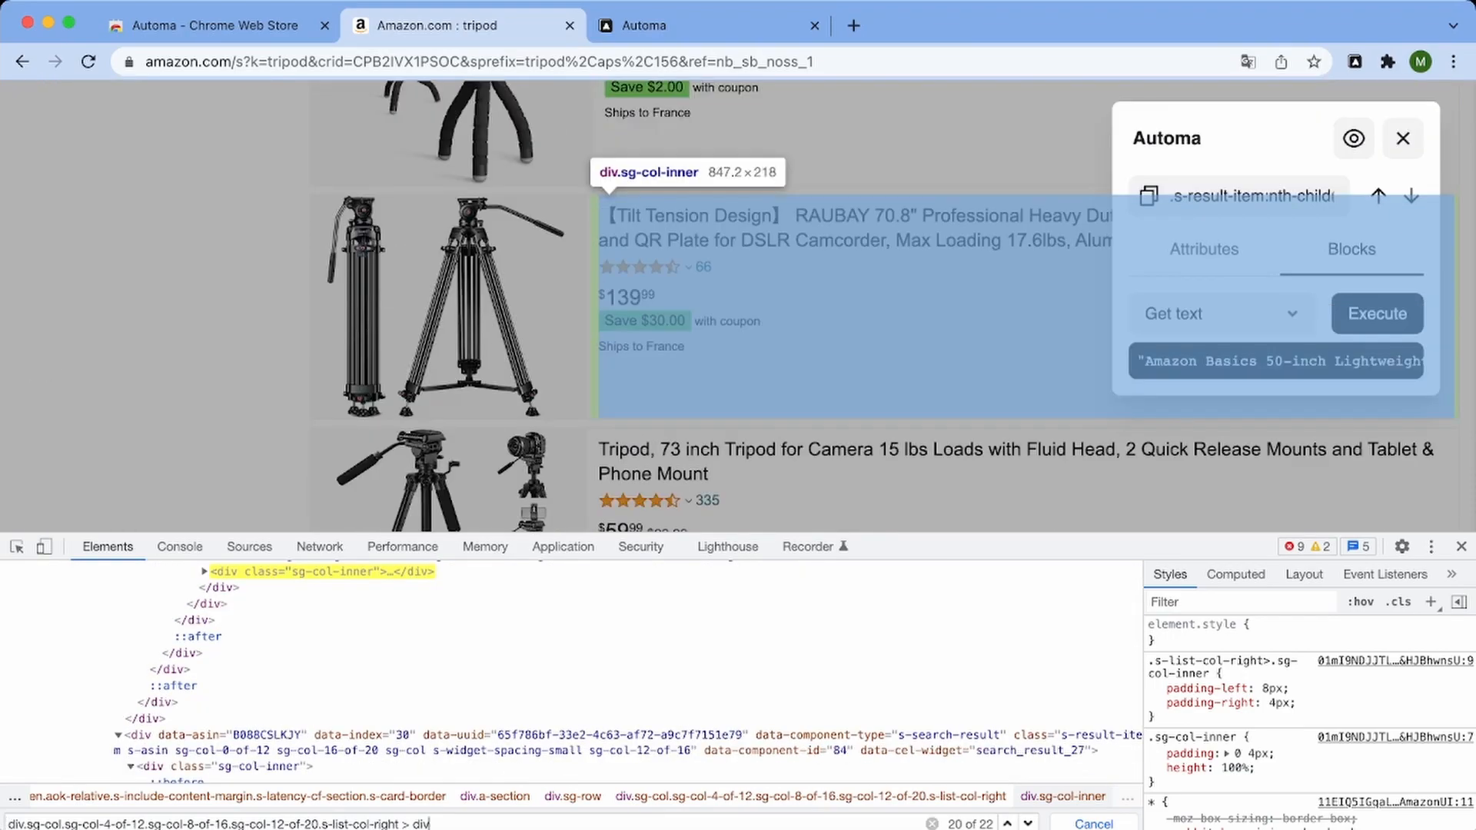
Select the entire shortened selector text and close Automa's element selector on the results page
key(super+a)
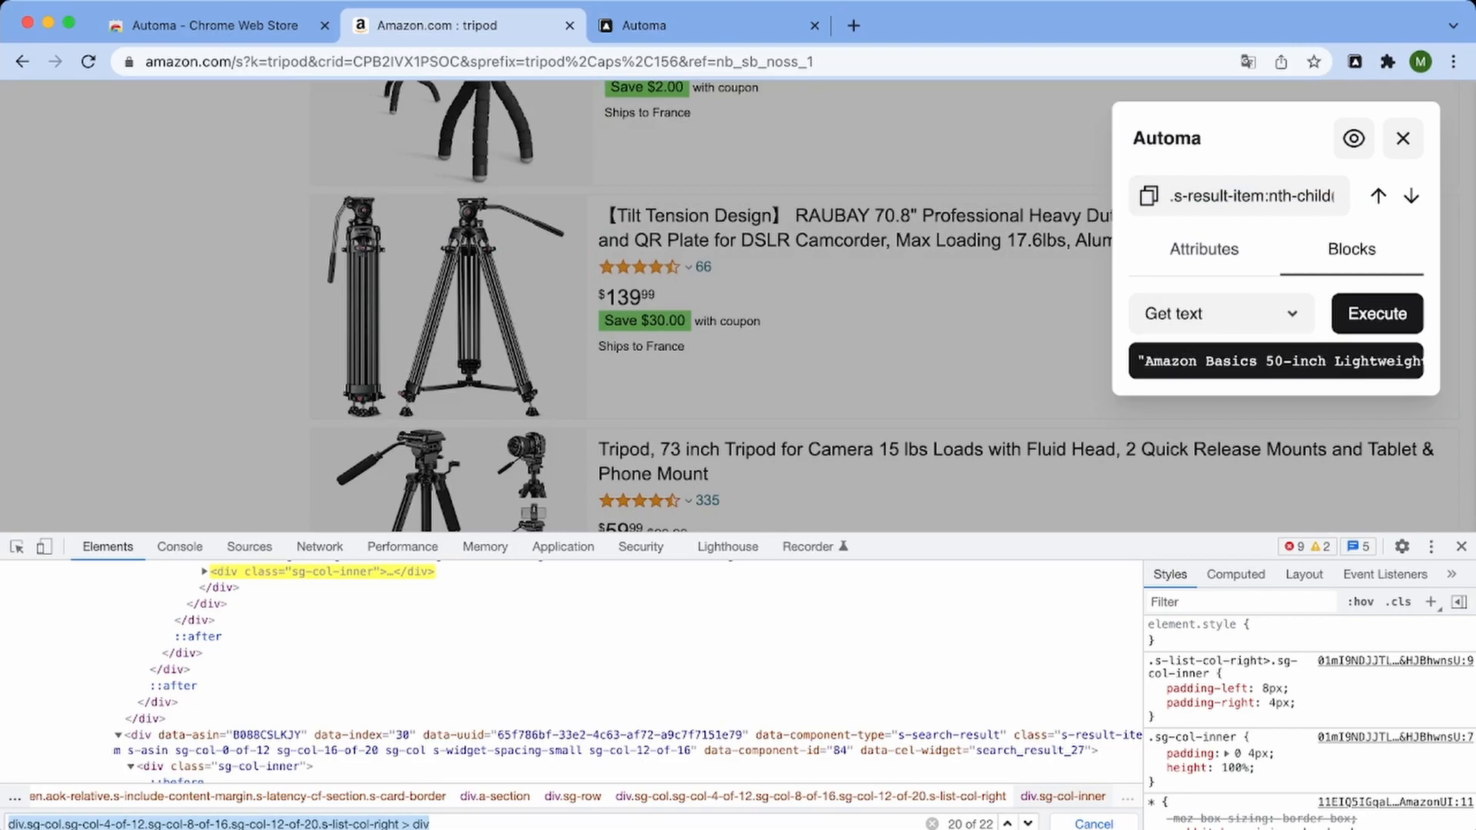
key(super+Tab)
key(super+Tab)
scroll(769, 308, up, 10)
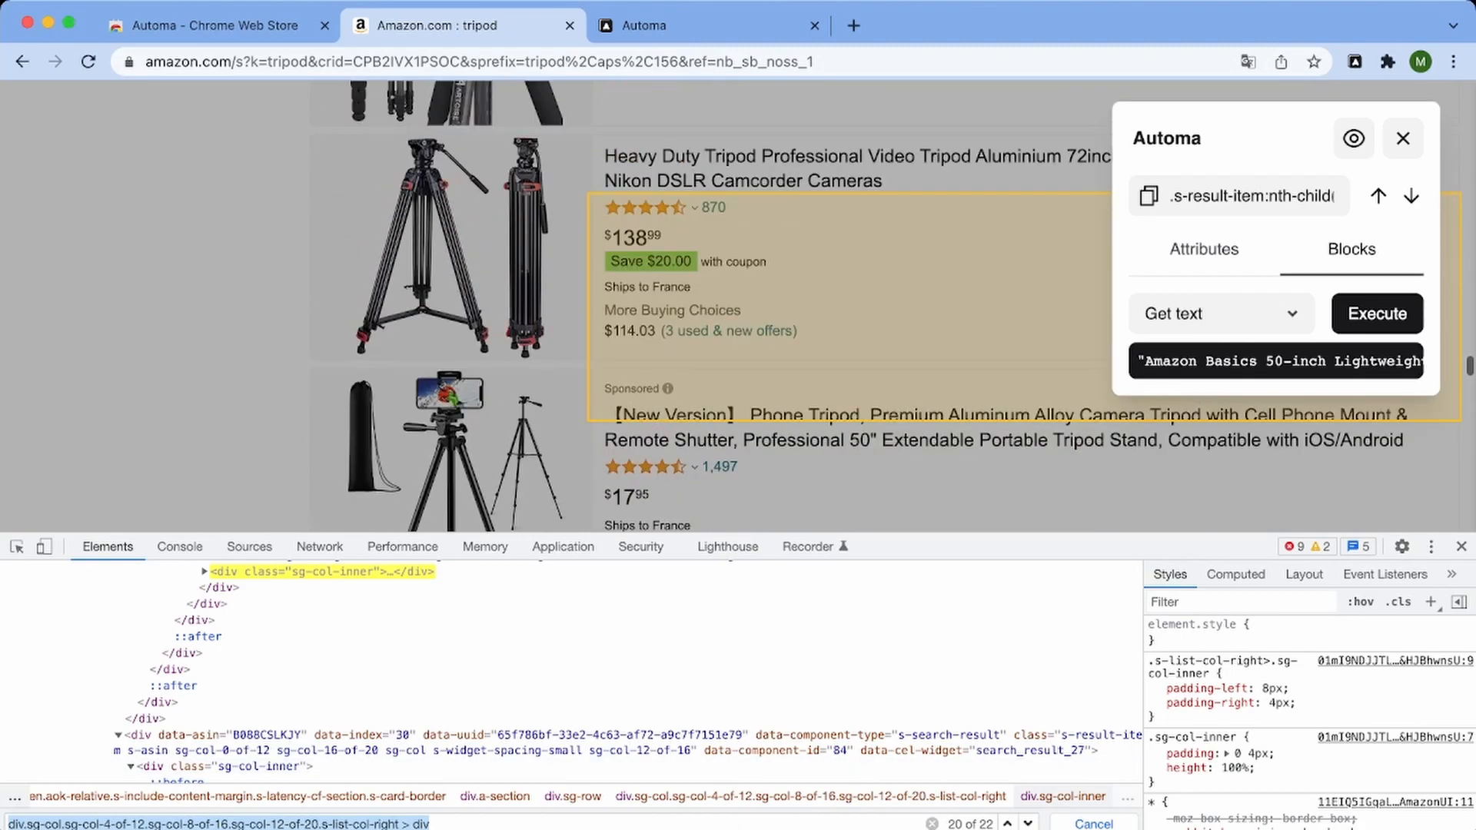
scroll(615, 331, up, 1)
scroll(569, 620, up, 10)
scroll(743, 330, up, 20)
scroll(743, 331, up, 3)
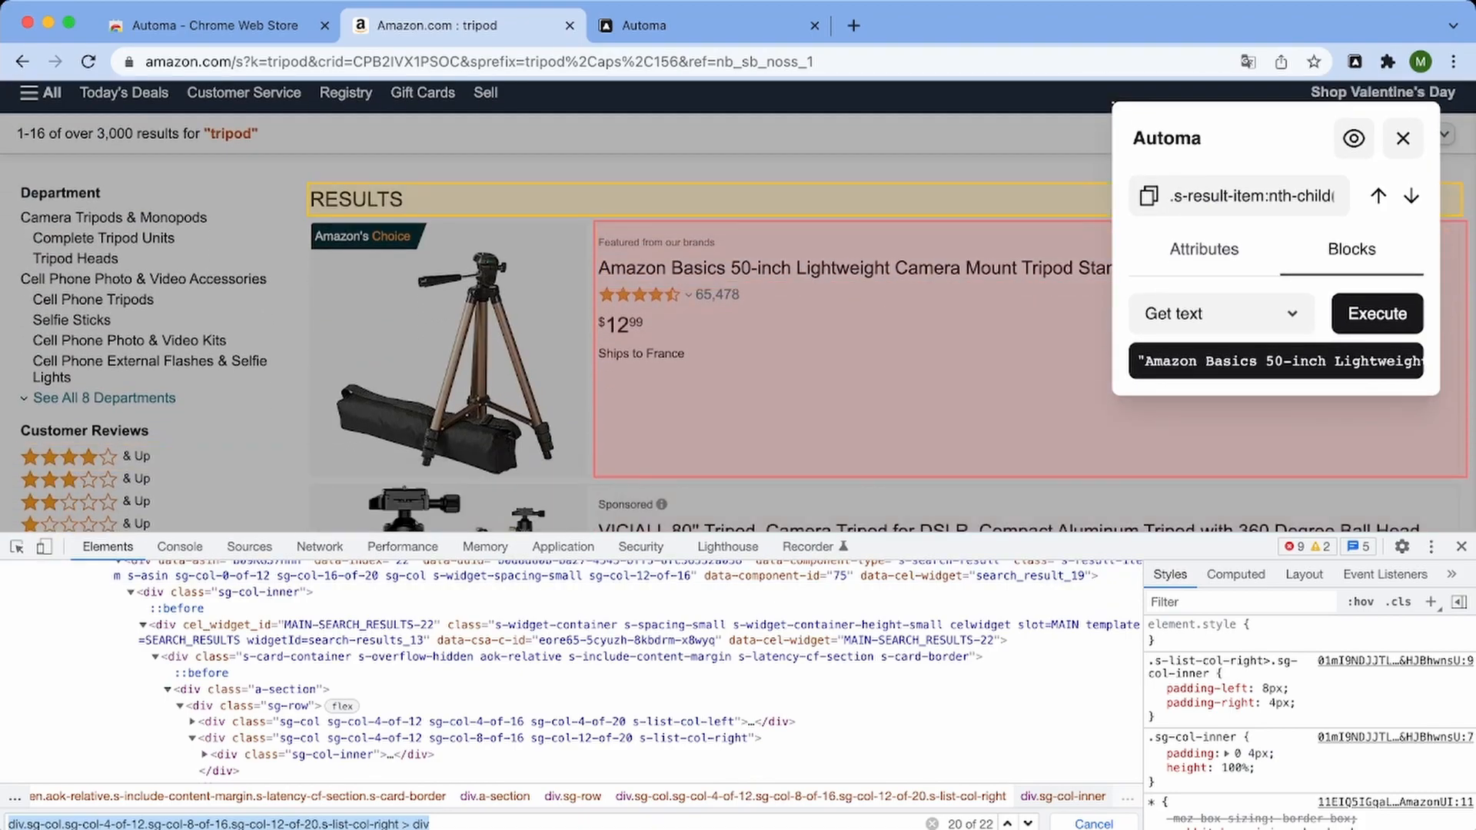
click(1402, 139)
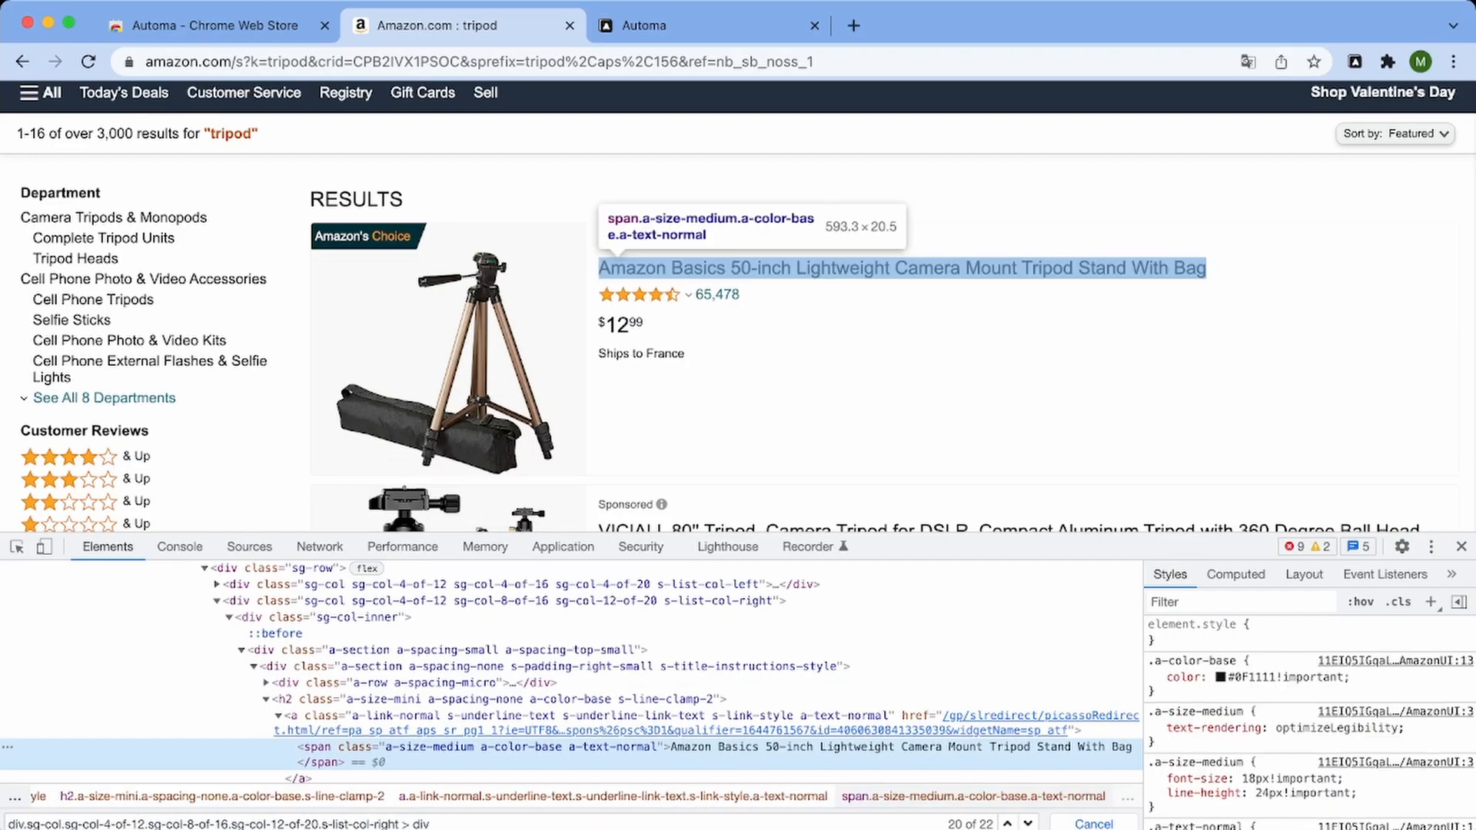
Search the elements for the product title's selector, trimmed to start at "div.sg-col.sg-col-4-of-12.sg-col-8-of-16.sg-col-12-of-20.s-list-col-right" and end in "h2 > a > span"
triple_click(422, 823)
key(super+v)
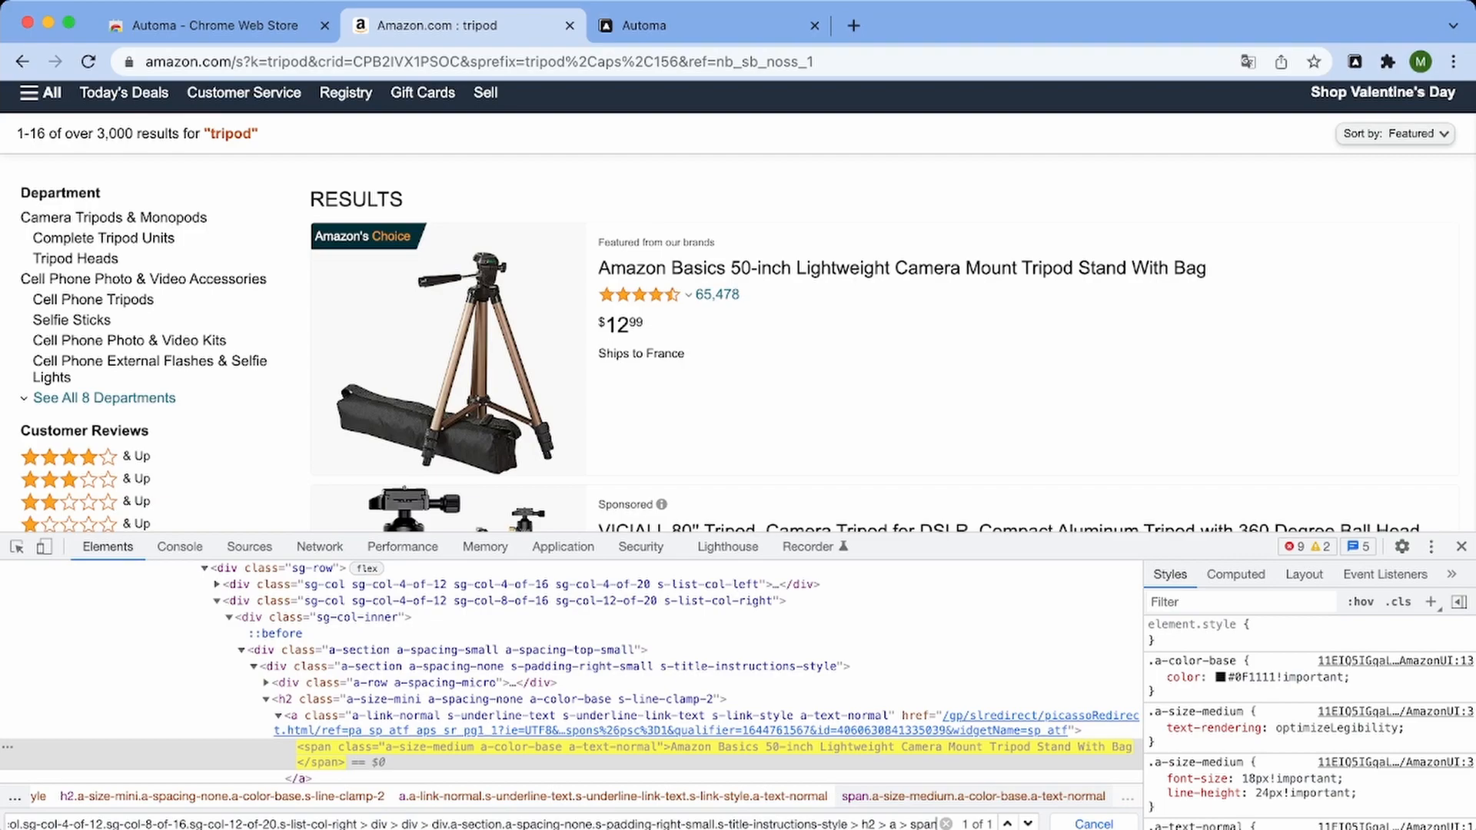
drag(55, 824, 129, 824)
click(258, 824)
drag(234, 824, 7, 824)
drag(222, 823, 612, 823)
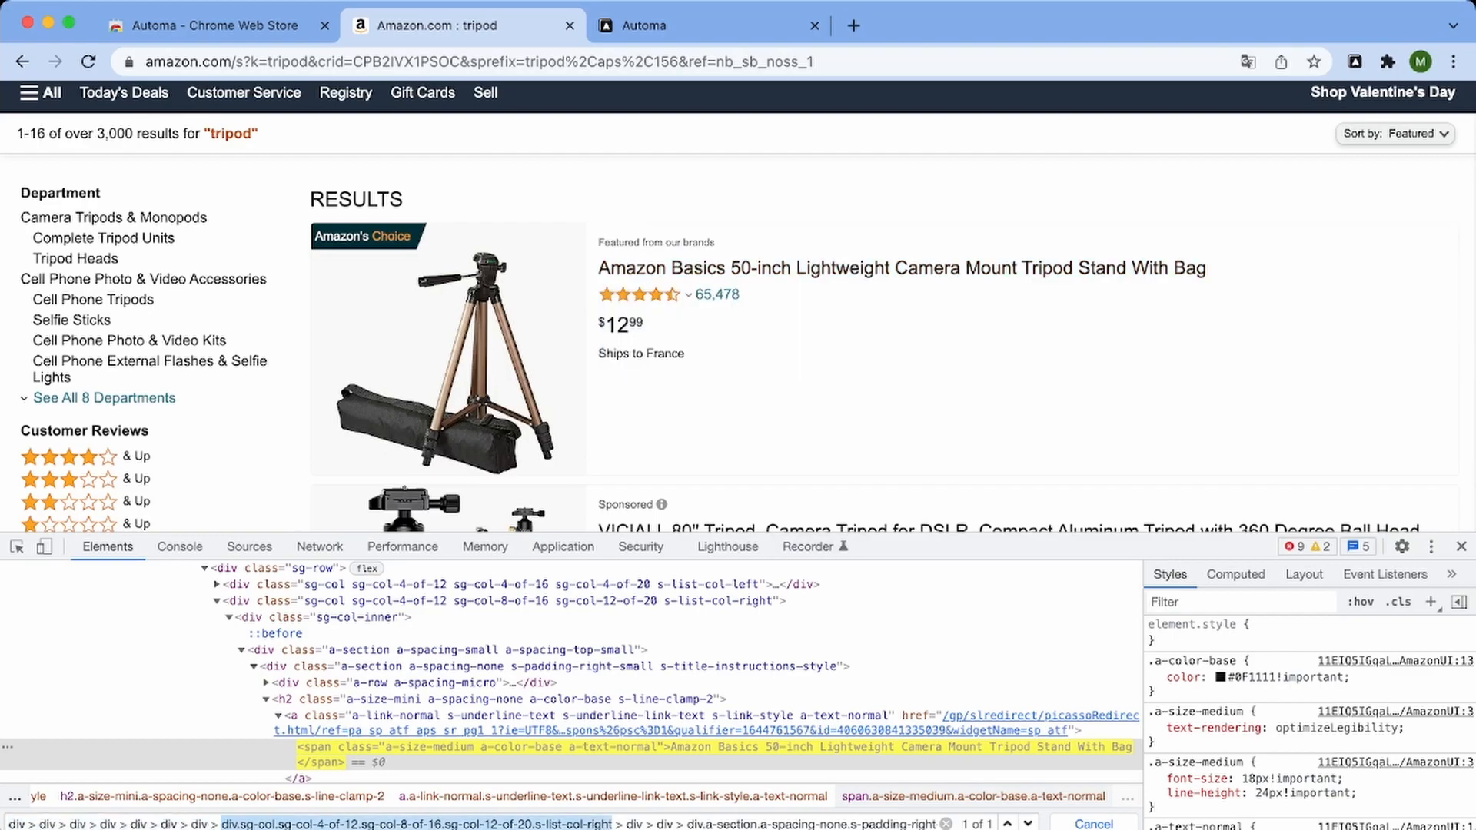
click(222, 824)
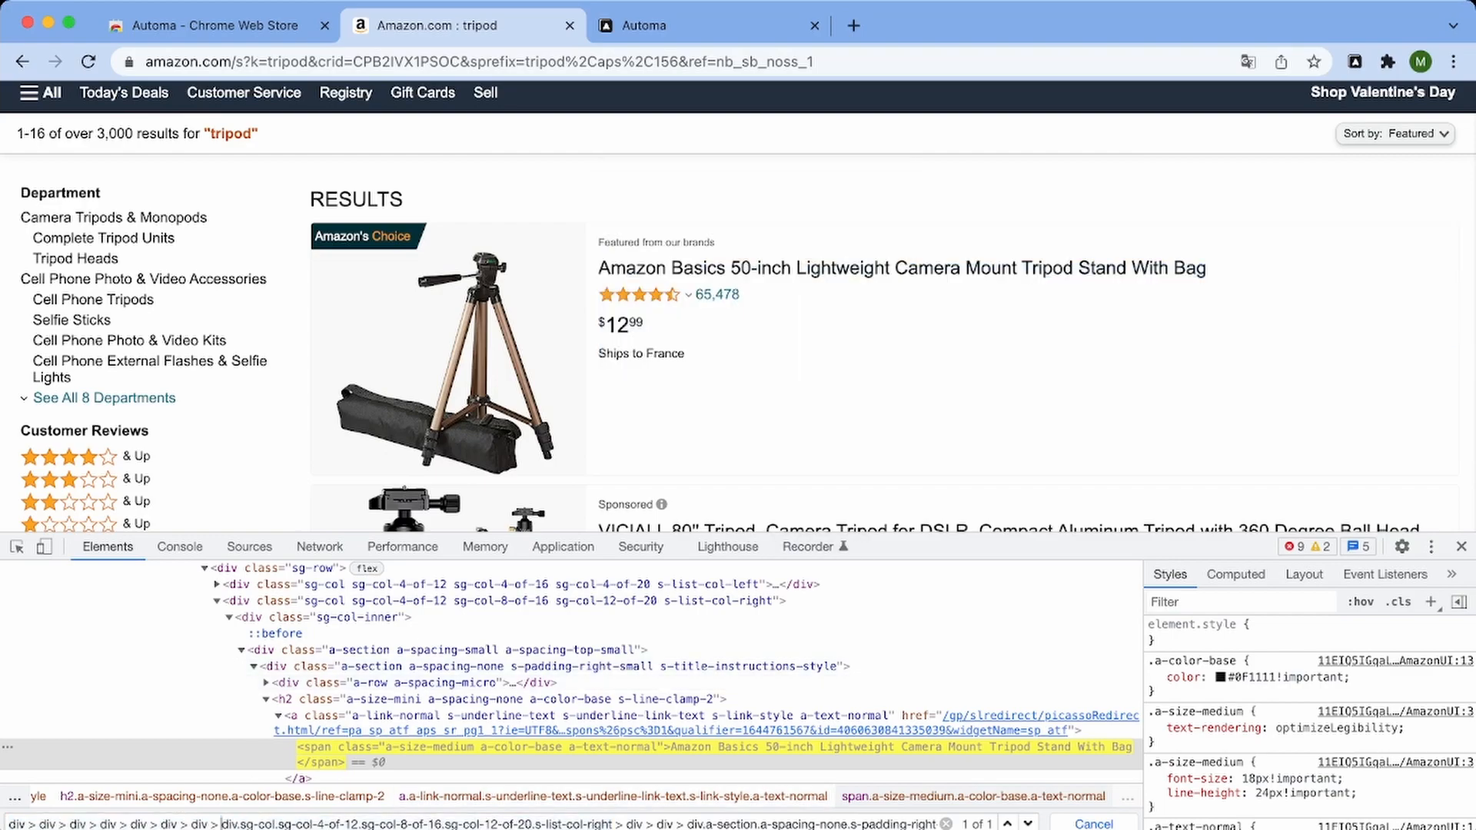
drag(222, 824, 4, 824)
key(BackSpace)
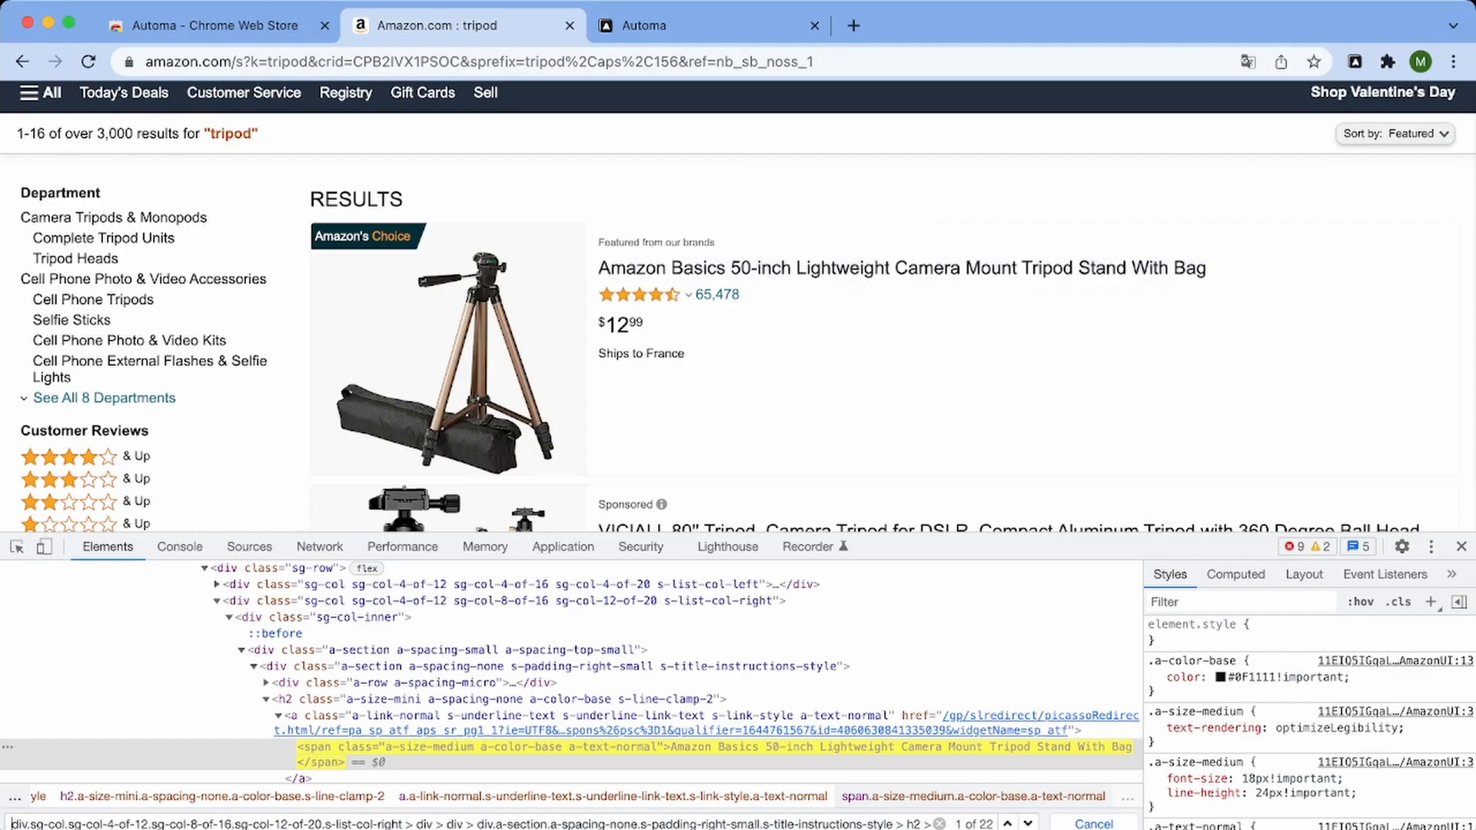
key(BackSpace)
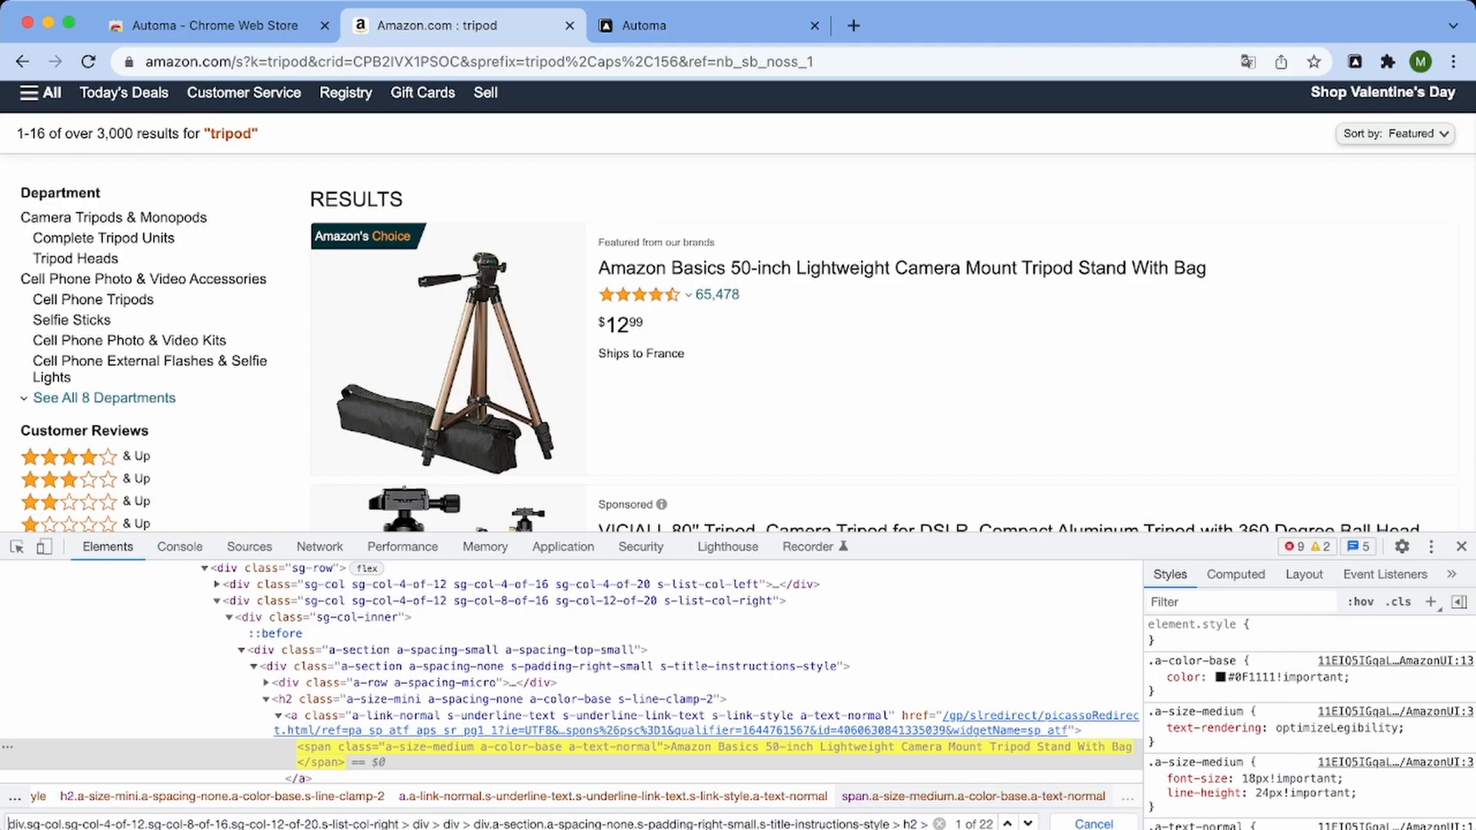
Step through the matches of the trimmed title selector to check which product names it covers on the results page
key(Return)
key(Return)
key(Return)
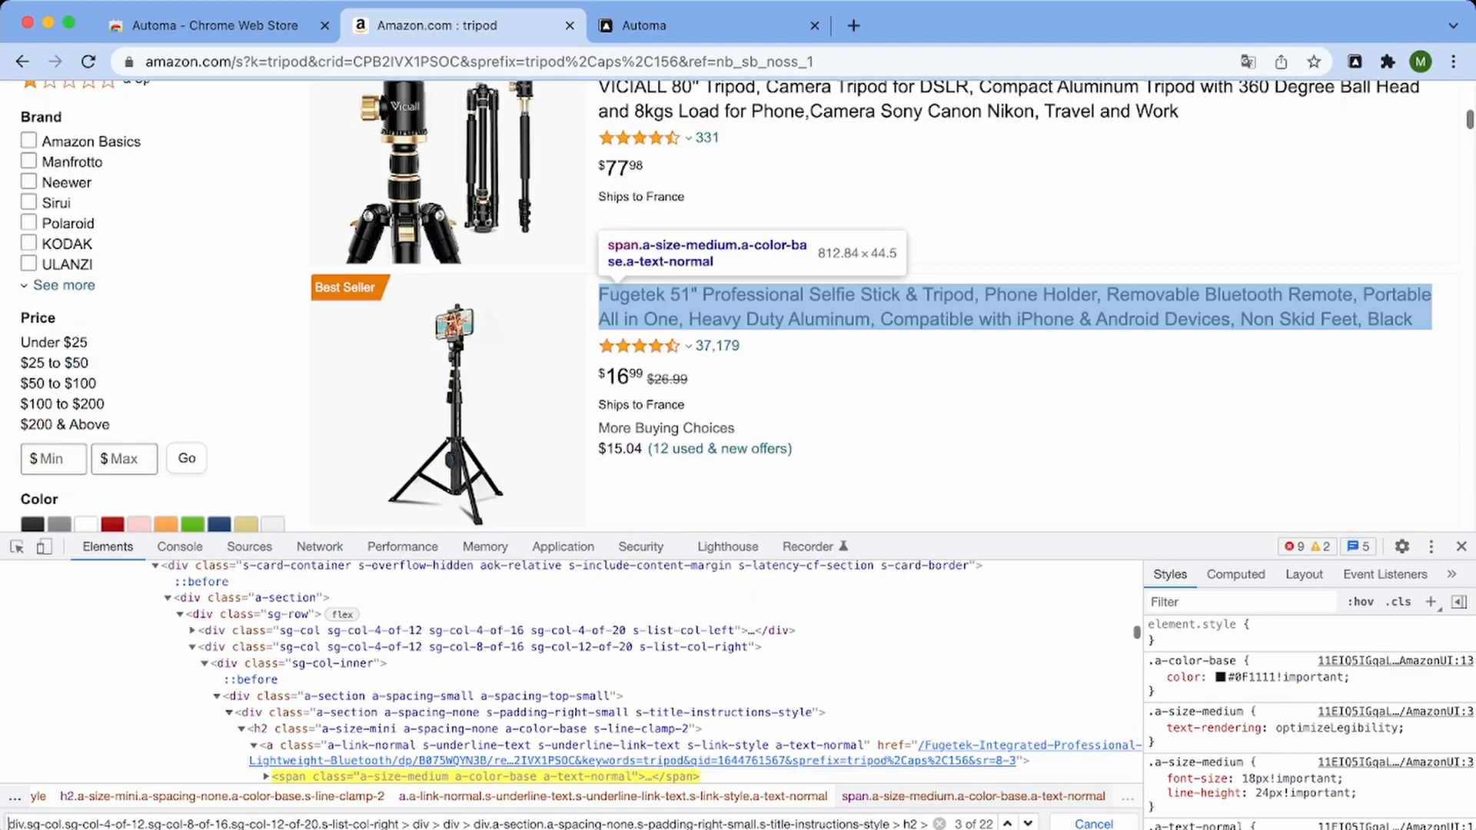
key(Return)
key(Return)
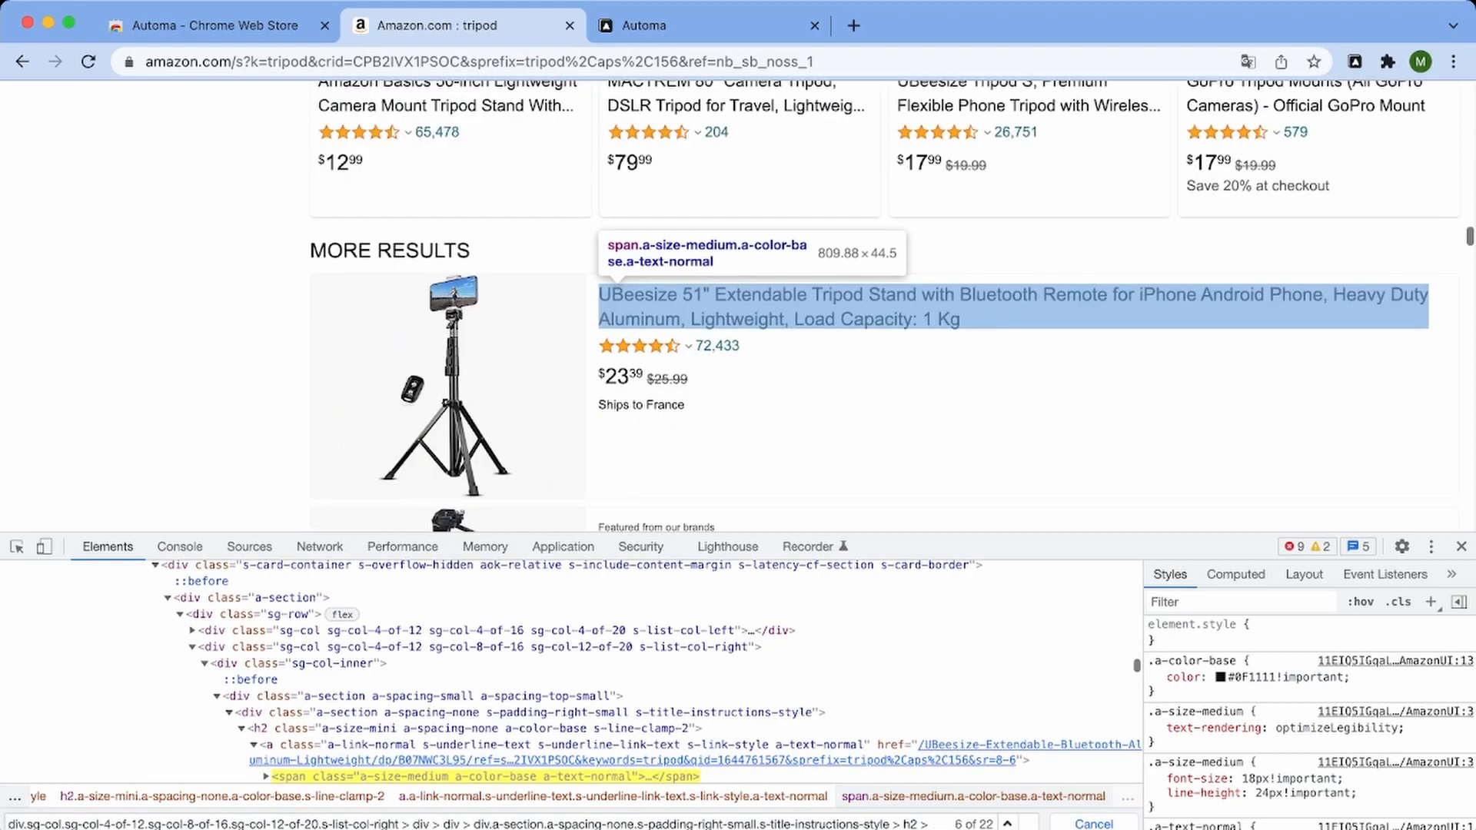
key(Return)
key(Return)
key(Return)
key(Return)
key(Return)
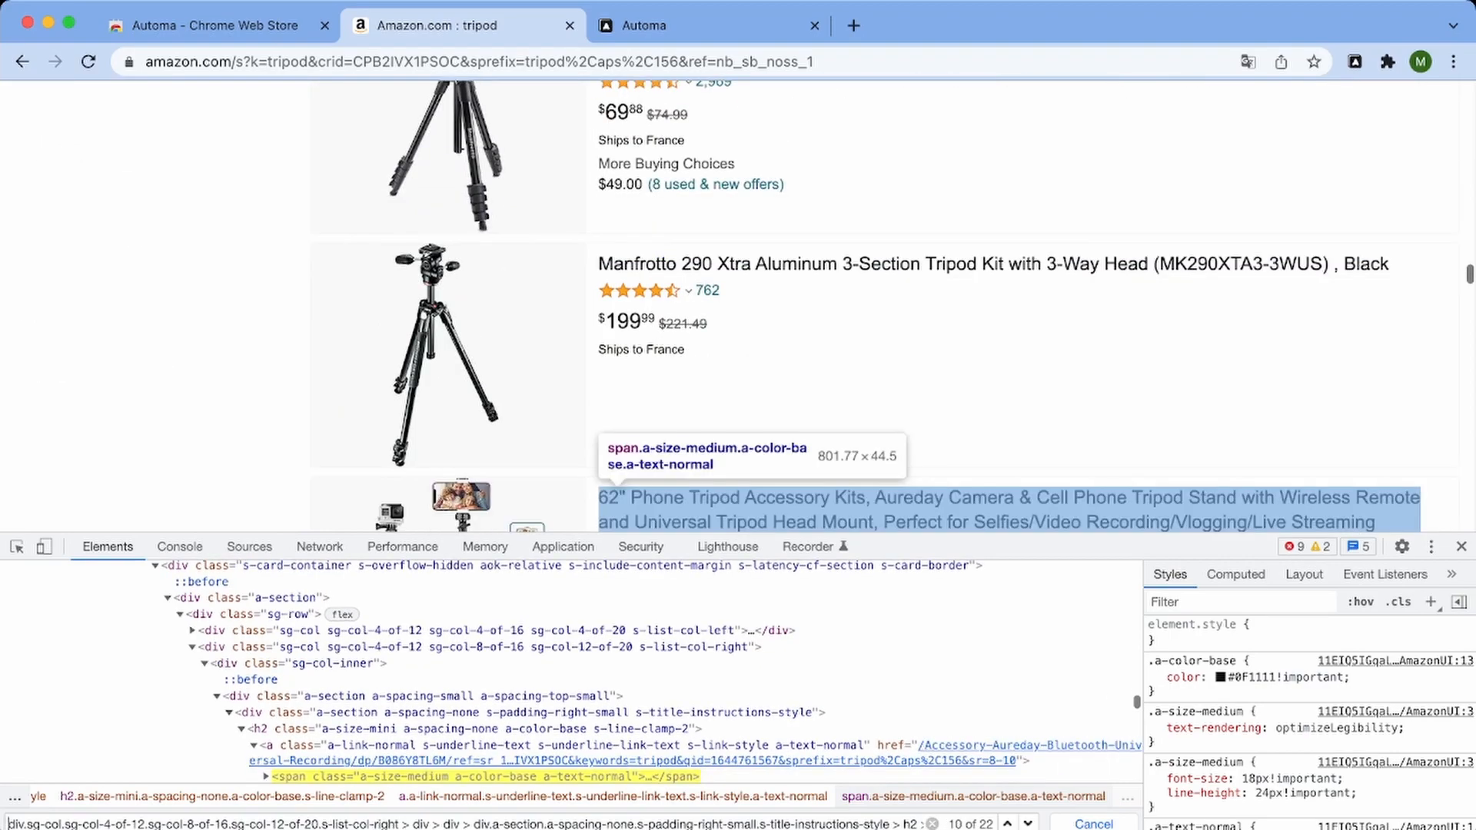
key(Return)
key(Return)
key(Return)
key(Return)
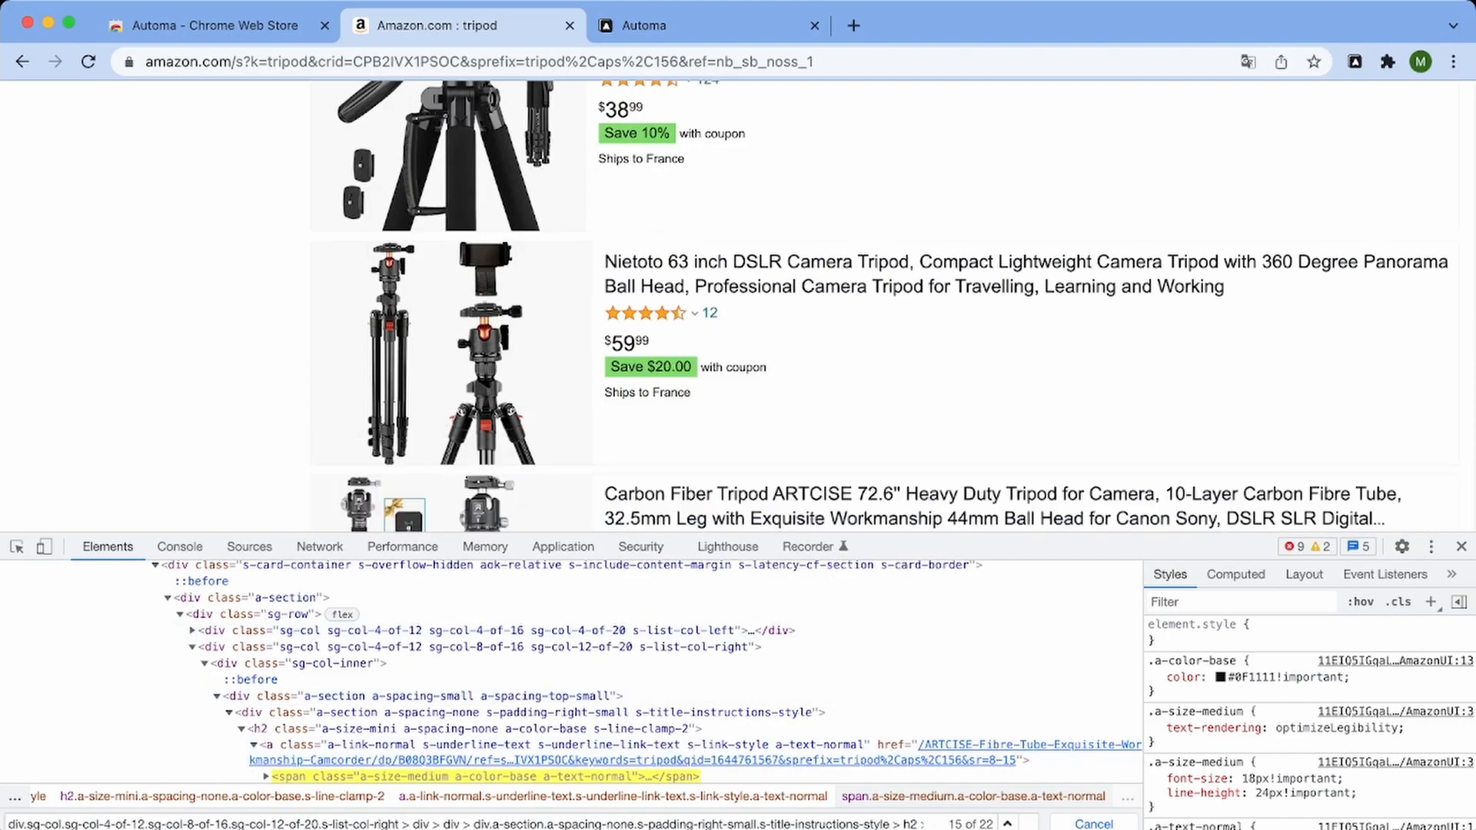
key(Return)
key(Return)
key(Return)
key(Return)
key(Return)
key(Return)
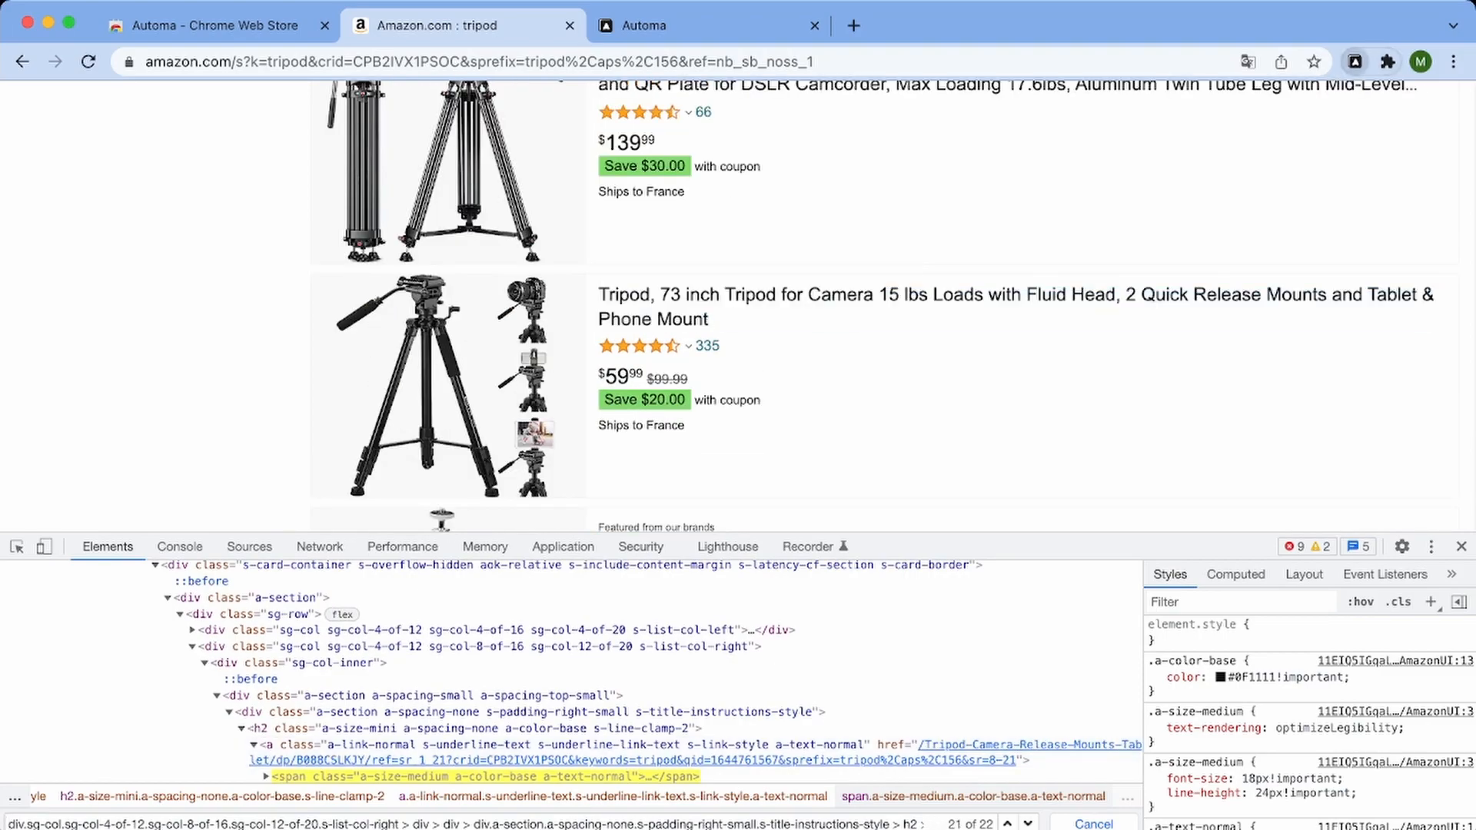
Reopen Automa's element selector on the results page, enter the trimmed title selector copied from the element search, and turn on element highlighting
click(1355, 62)
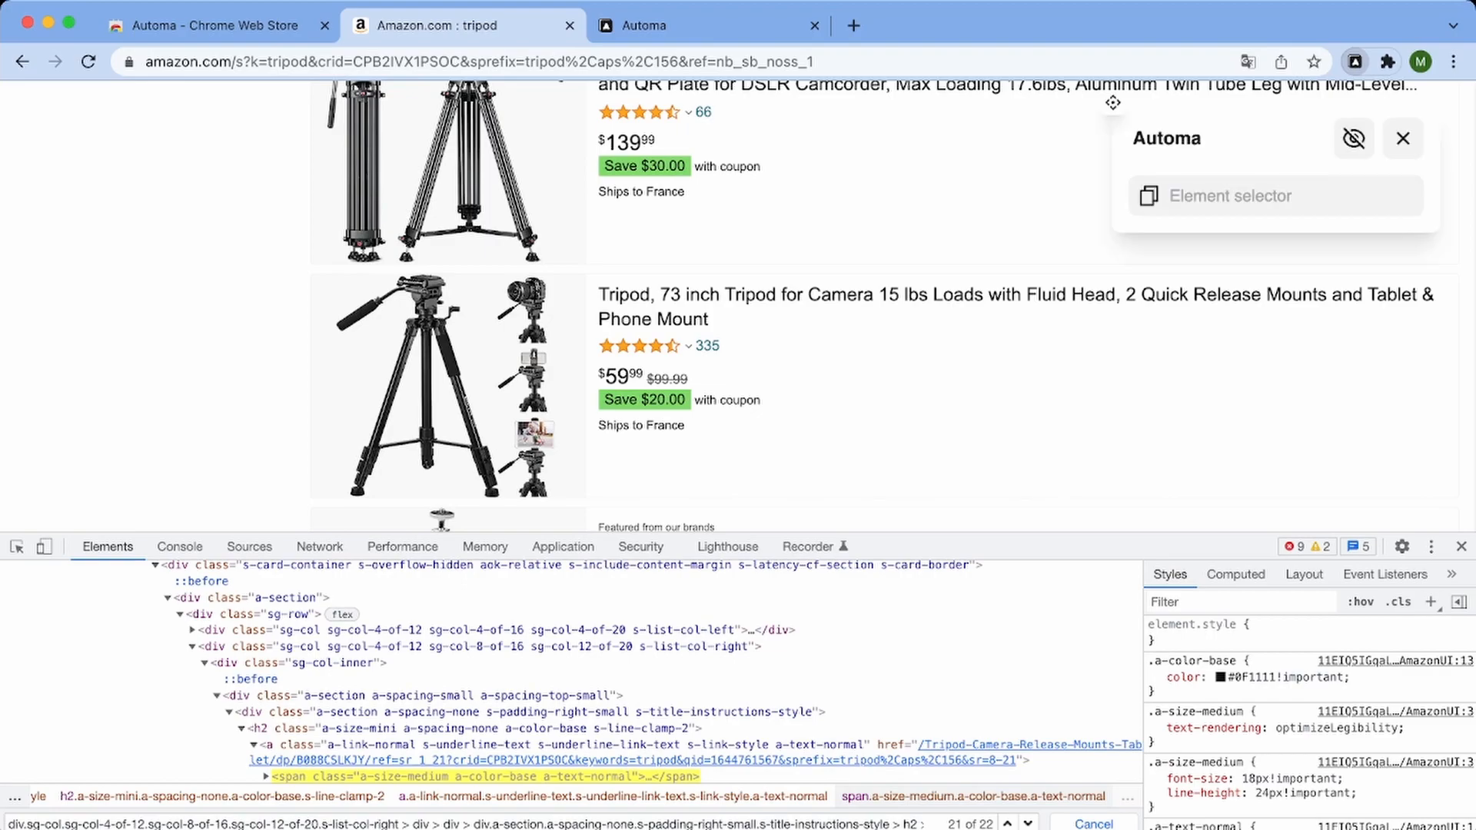
triple_click(523, 823)
key(super+c)
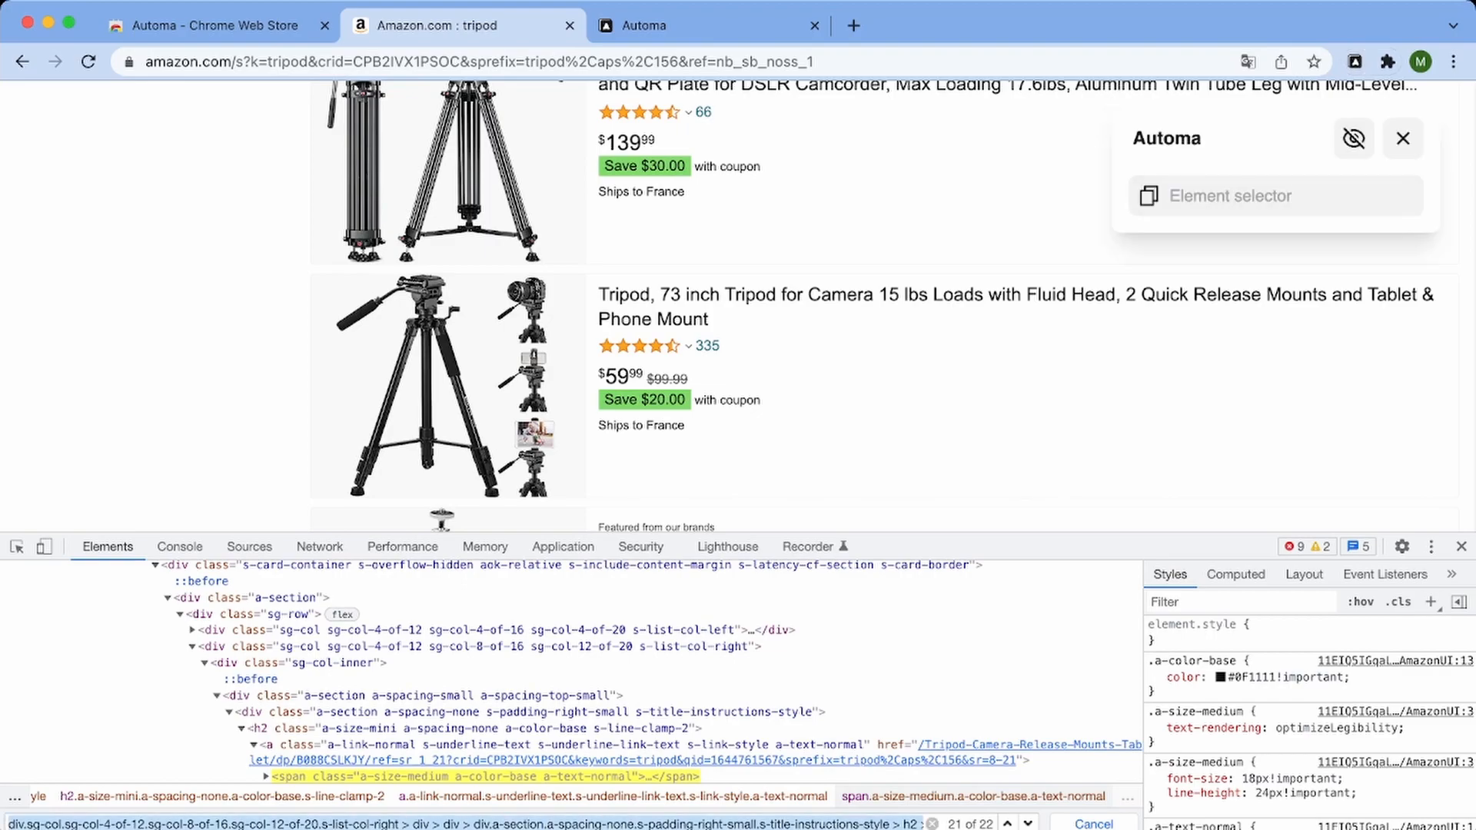
click(1275, 196)
key(super+v)
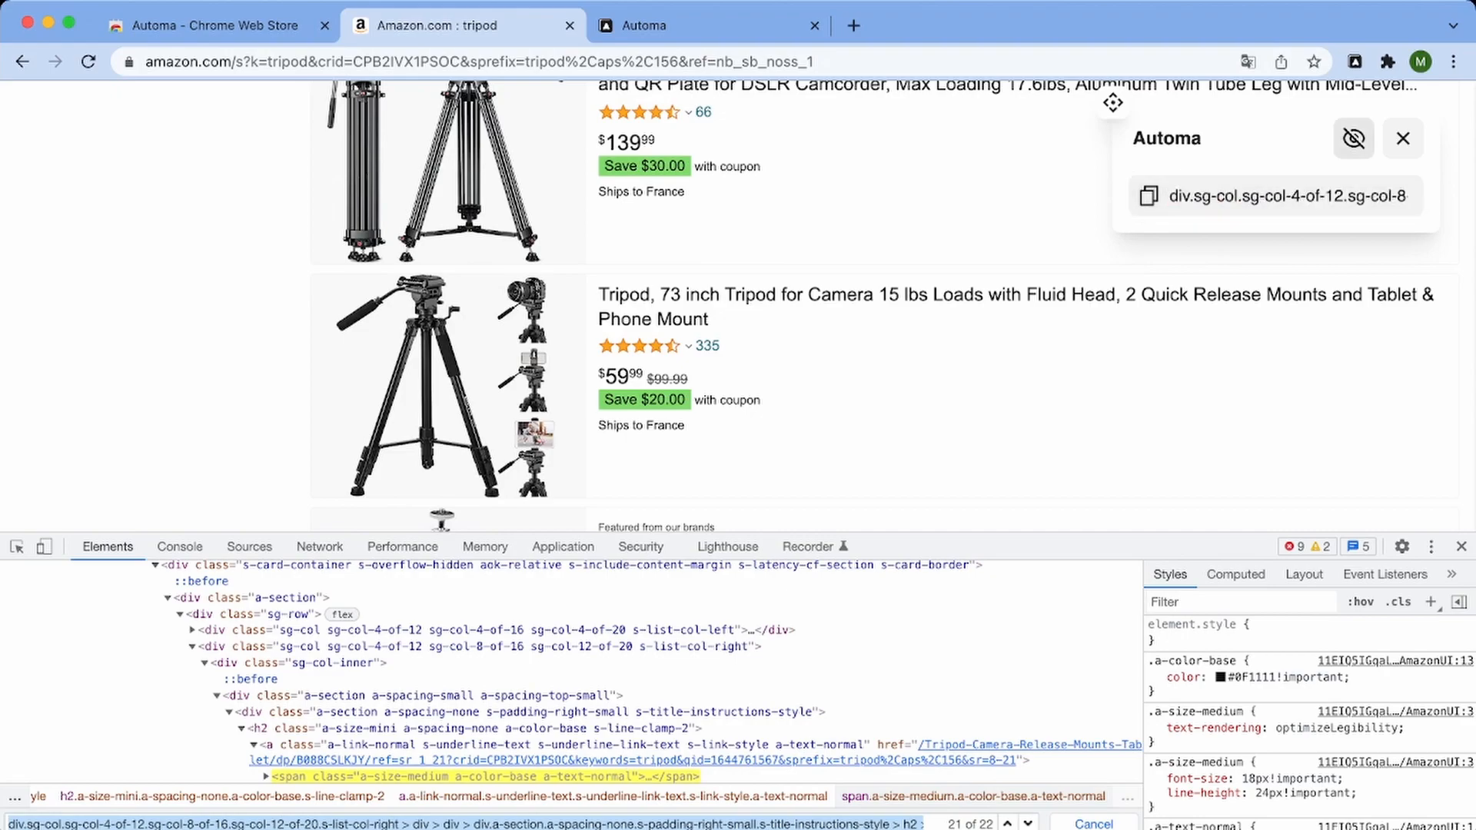
click(1353, 138)
click(1282, 196)
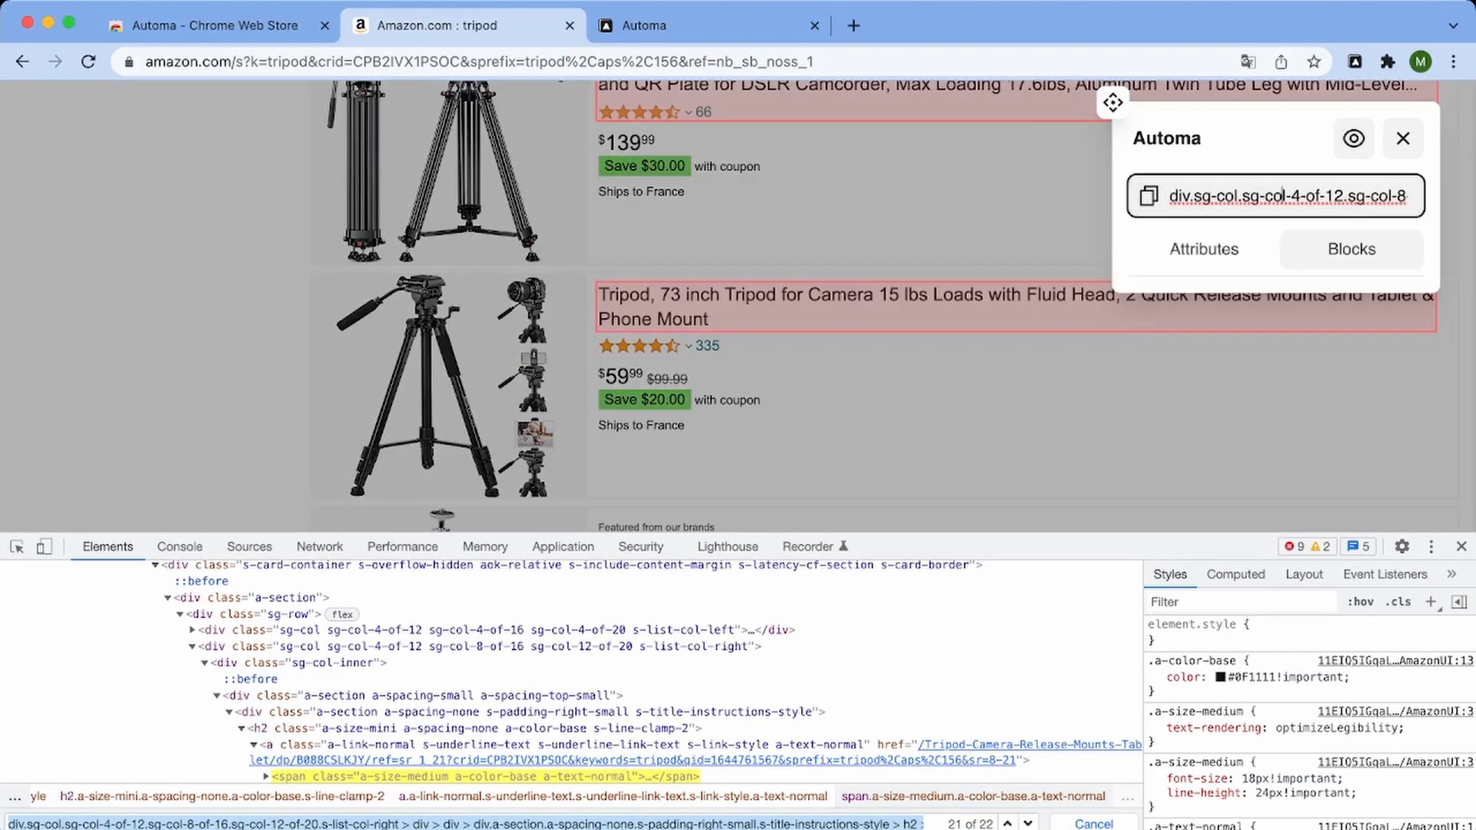
Test-run the Get text block on the selected elements and examine the extracted product names
click(1351, 249)
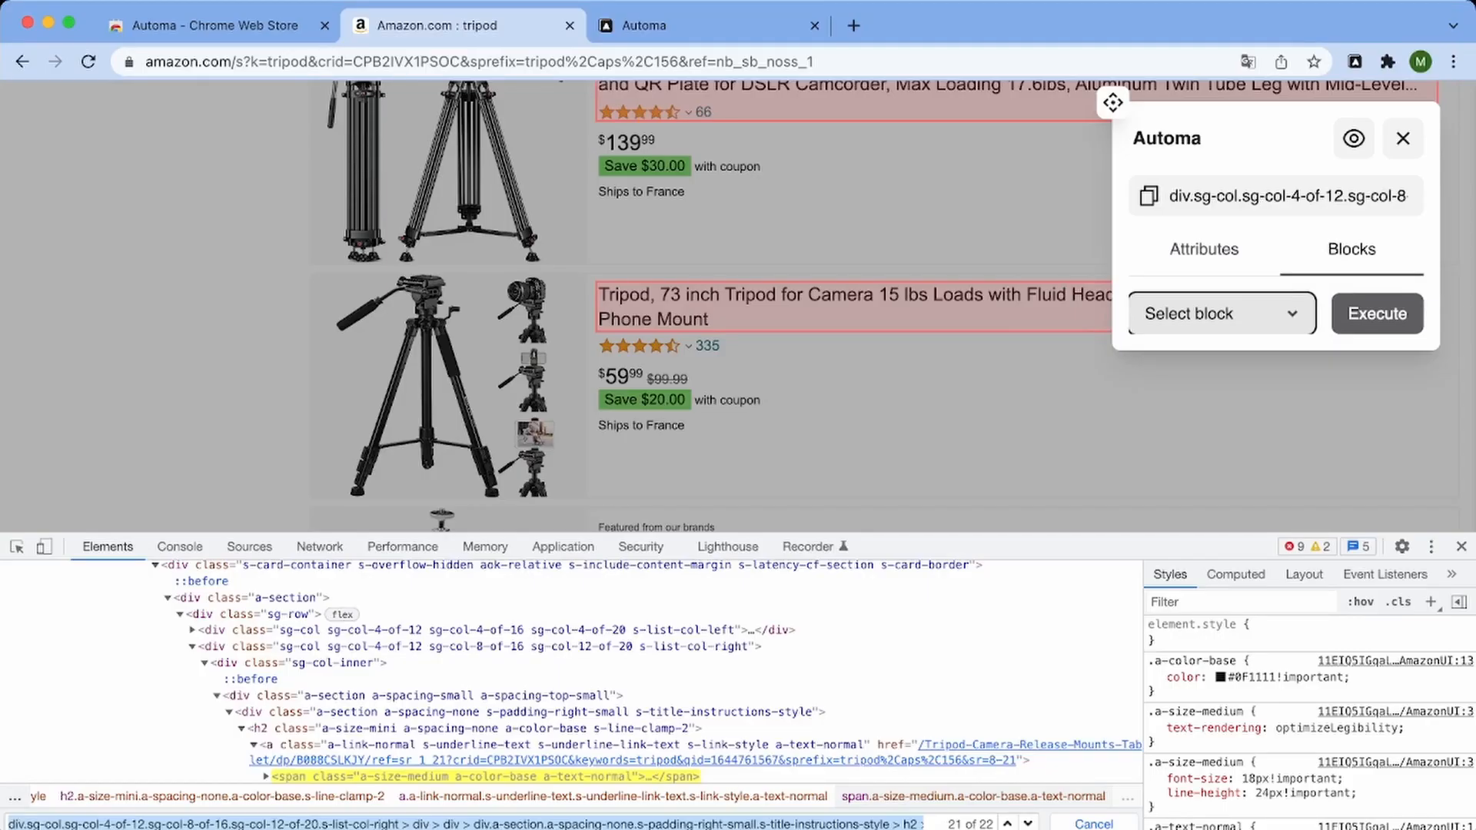
click(1199, 345)
click(1377, 314)
scroll(1306, 384, down, 3)
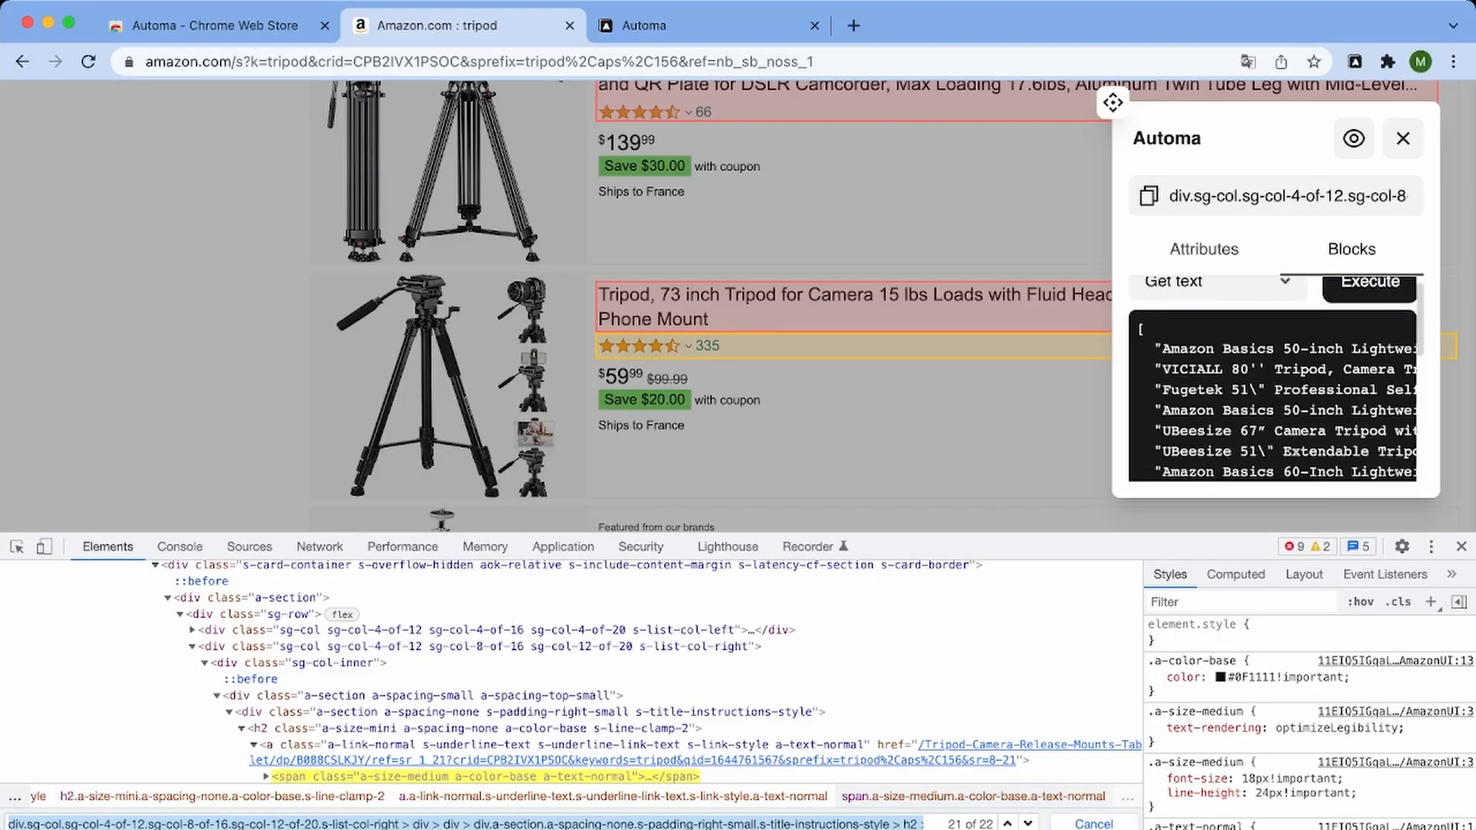
scroll(1272, 377, up, 5)
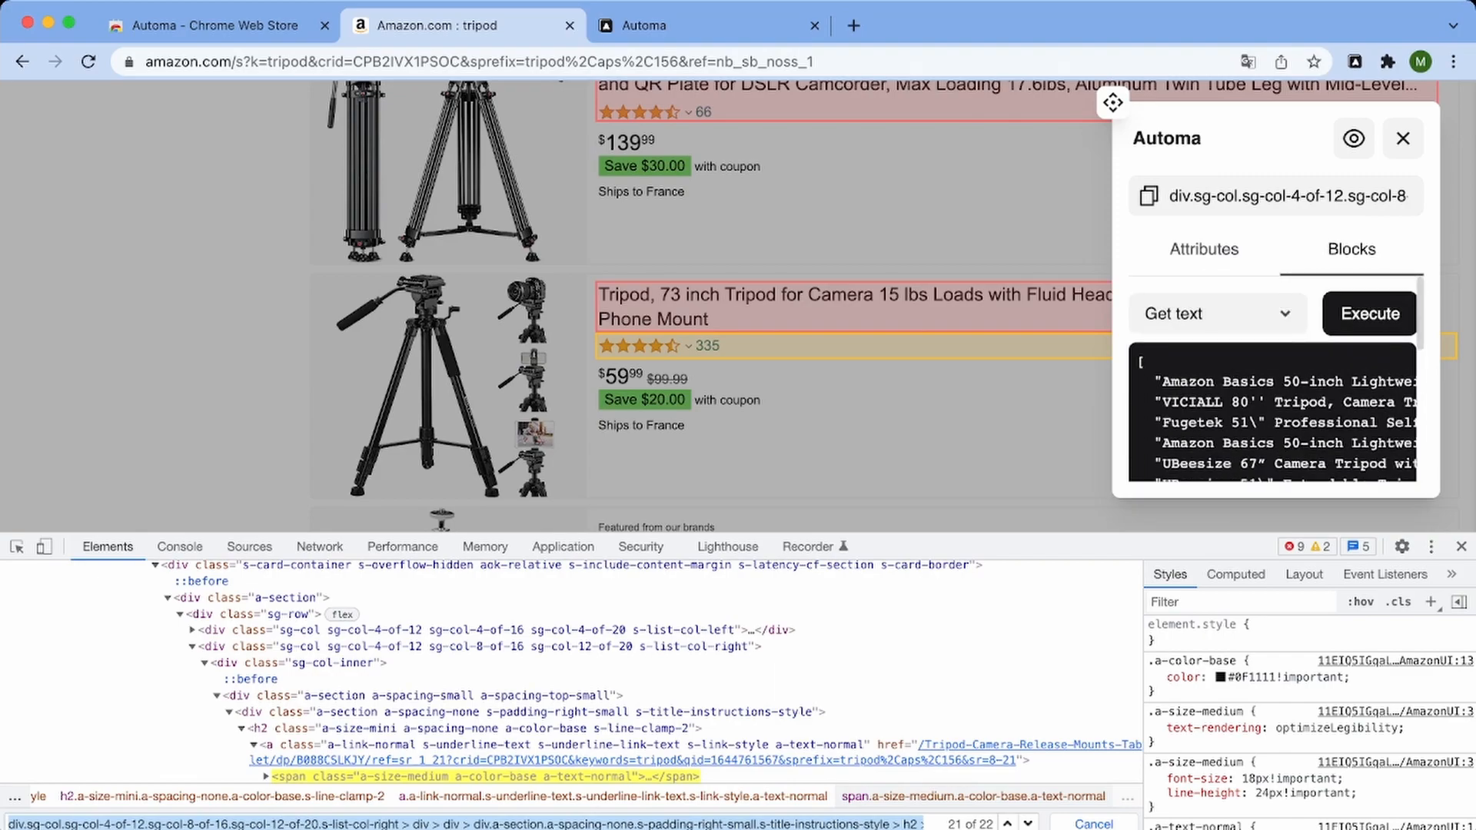
scroll(1272, 384, down, 1)
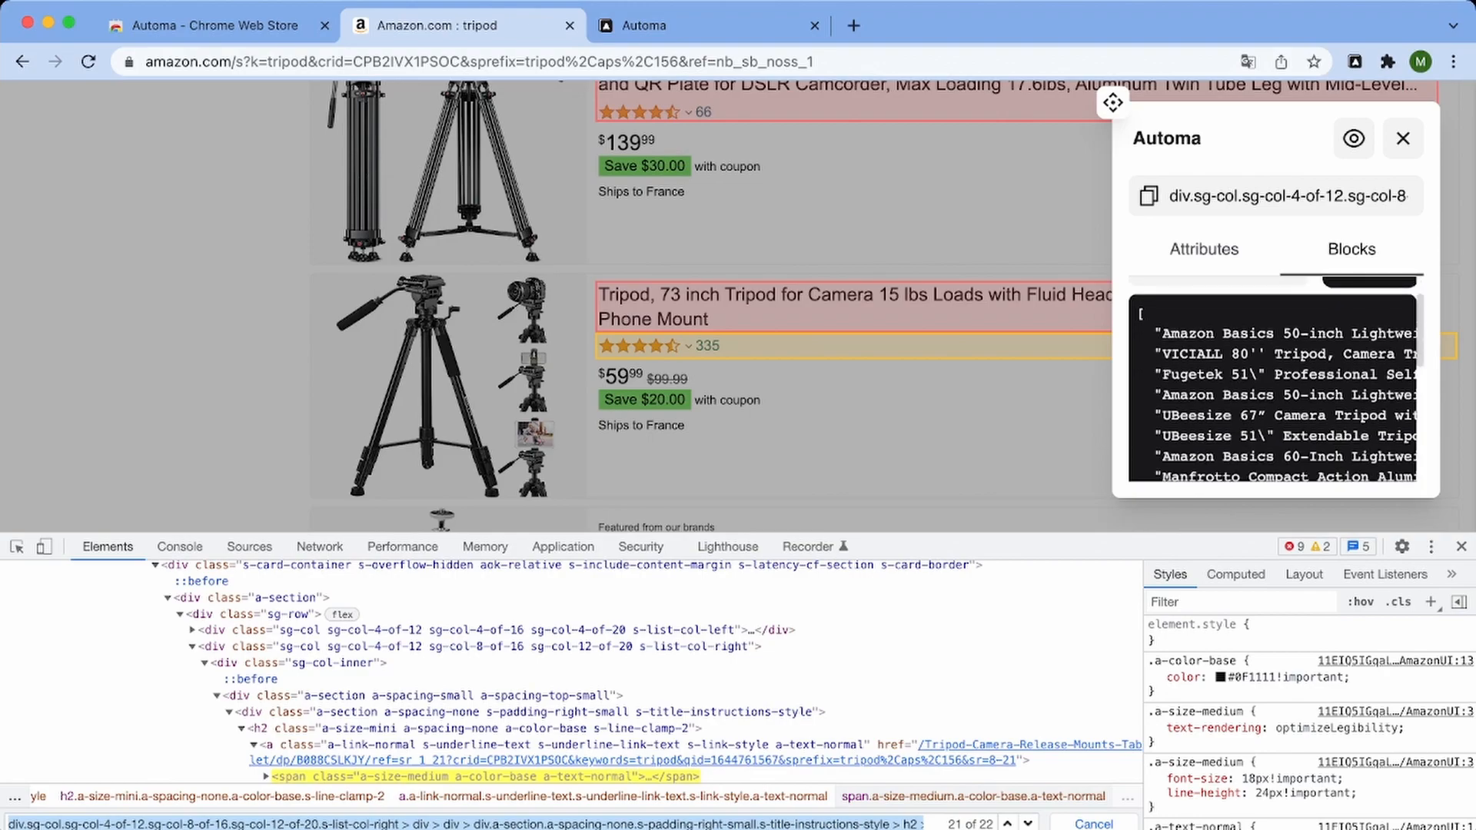
scroll(1272, 384, right, 2)
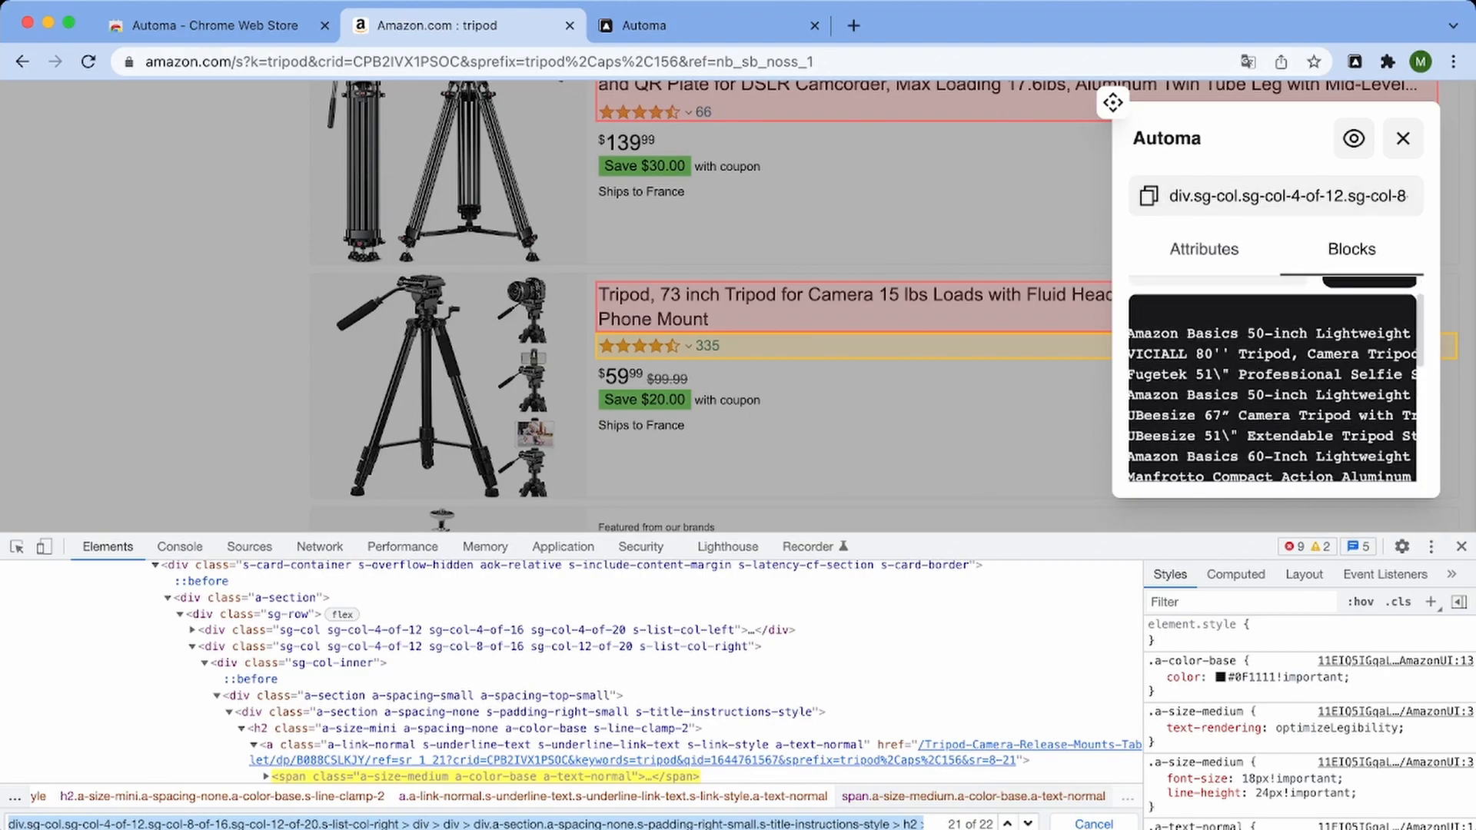
scroll(1272, 384, left, 2)
scroll(1272, 384, down, 2)
scroll(1272, 380, down, 5)
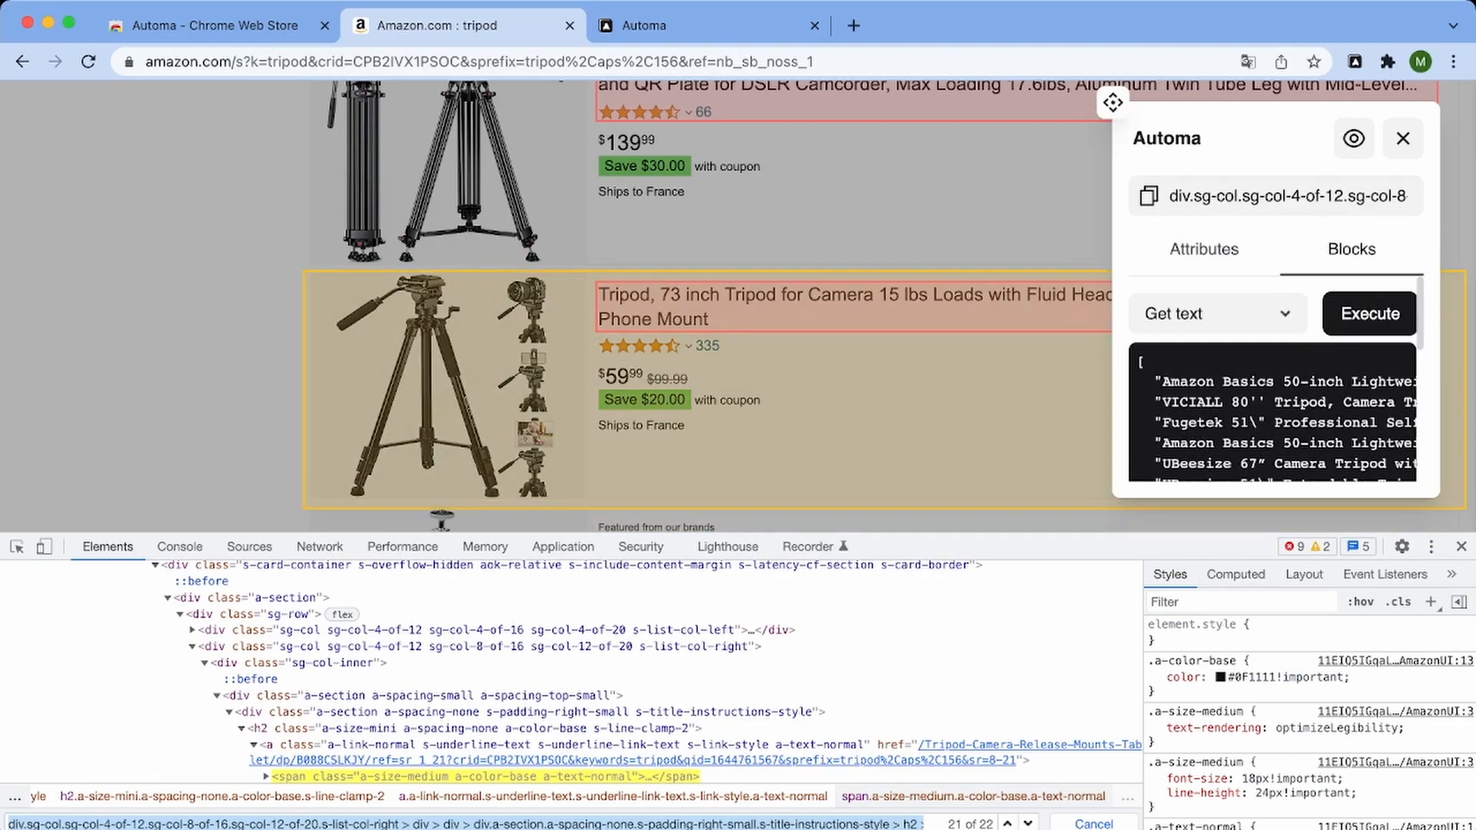
Copy the title selector from Automa's element selector into the workflow's Get Text block as its element selector
triple_click(1228, 196)
key(ctrl+c)
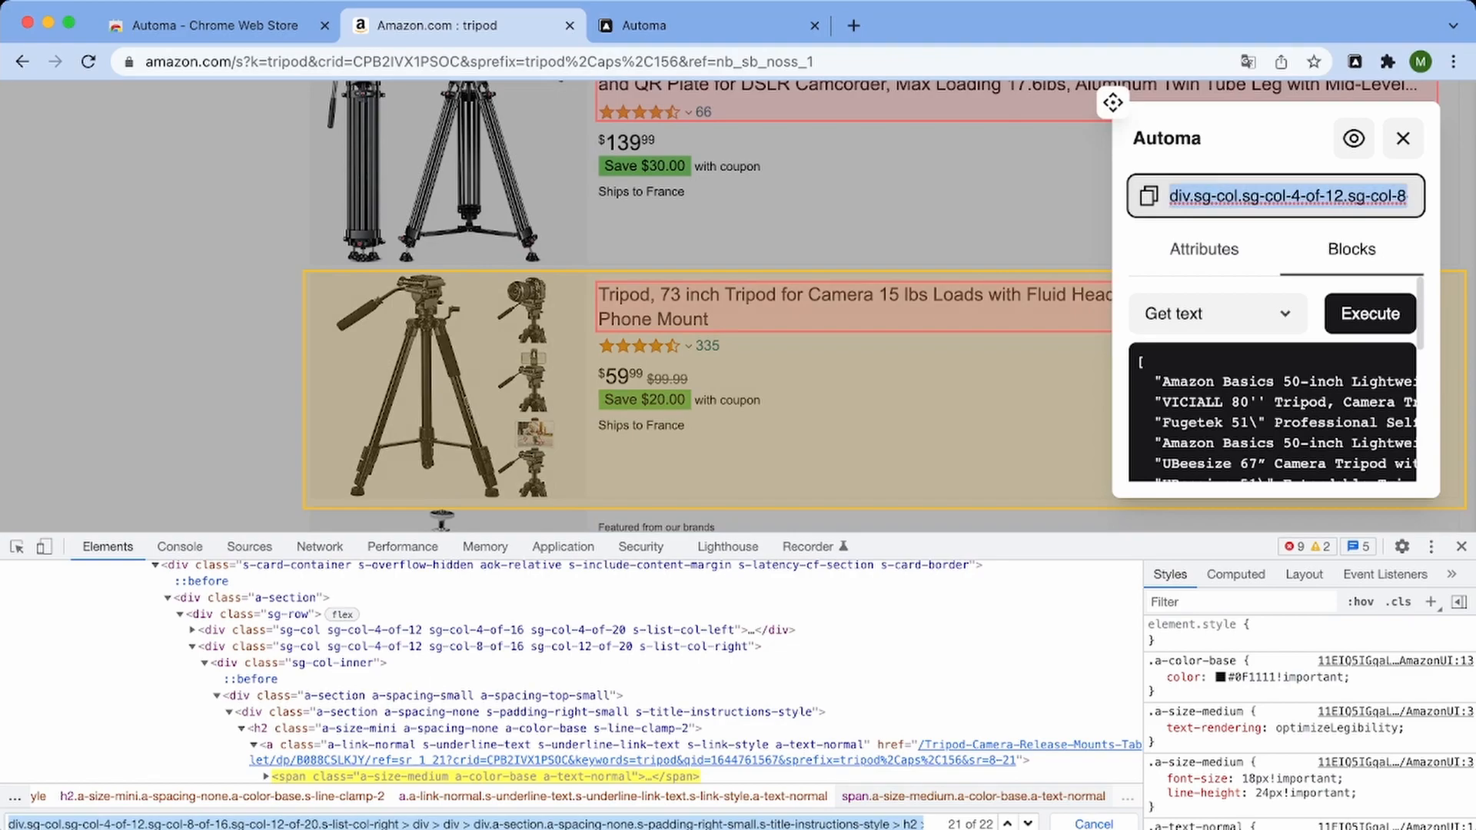
click(644, 25)
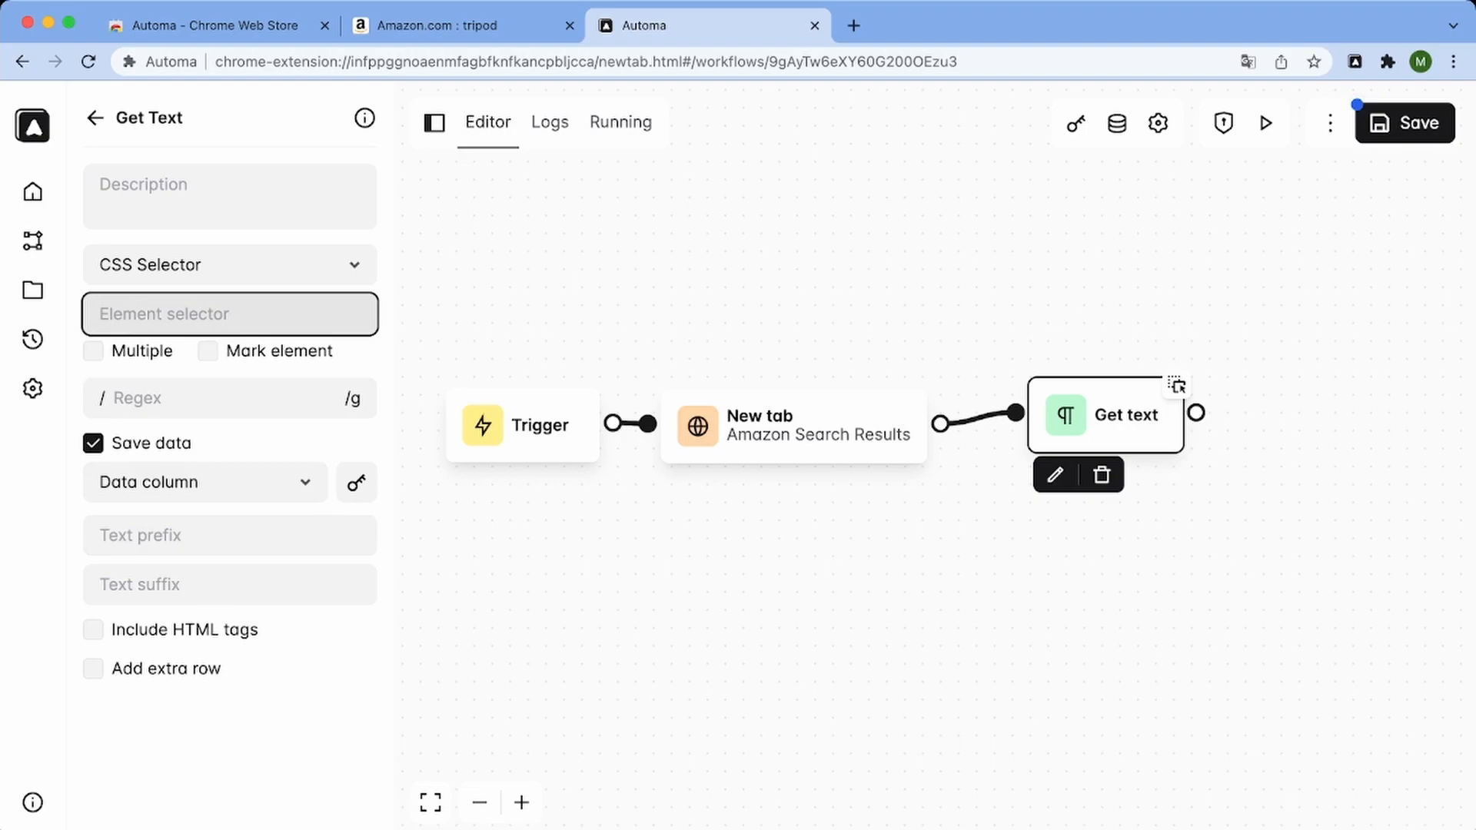
key(ctrl+v)
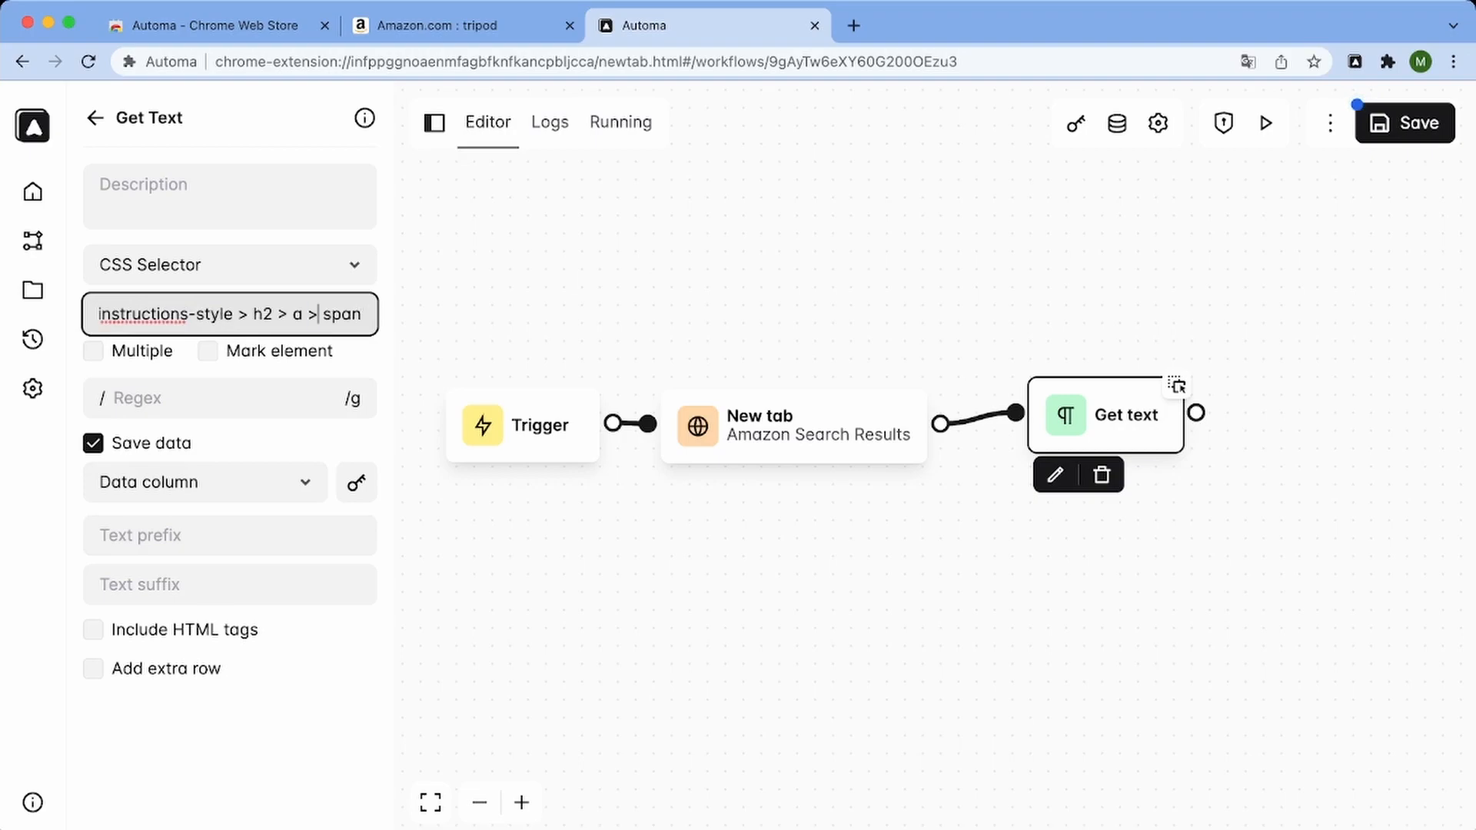
key(ctrl+a)
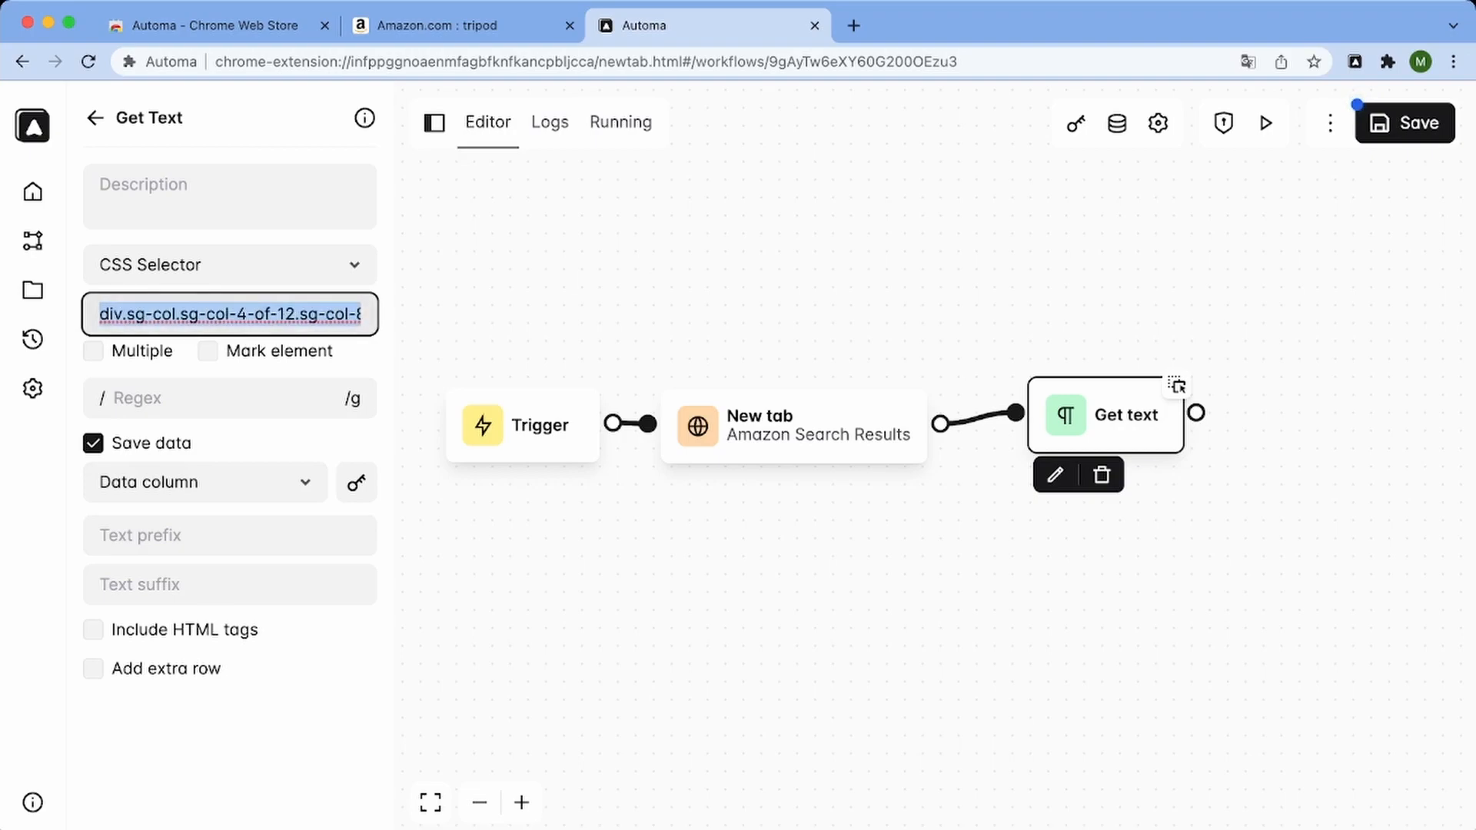
Enable Multiple for the Get Text block and set its description to "Product name"
click(93, 351)
click(93, 351)
click(229, 196)
text(P)
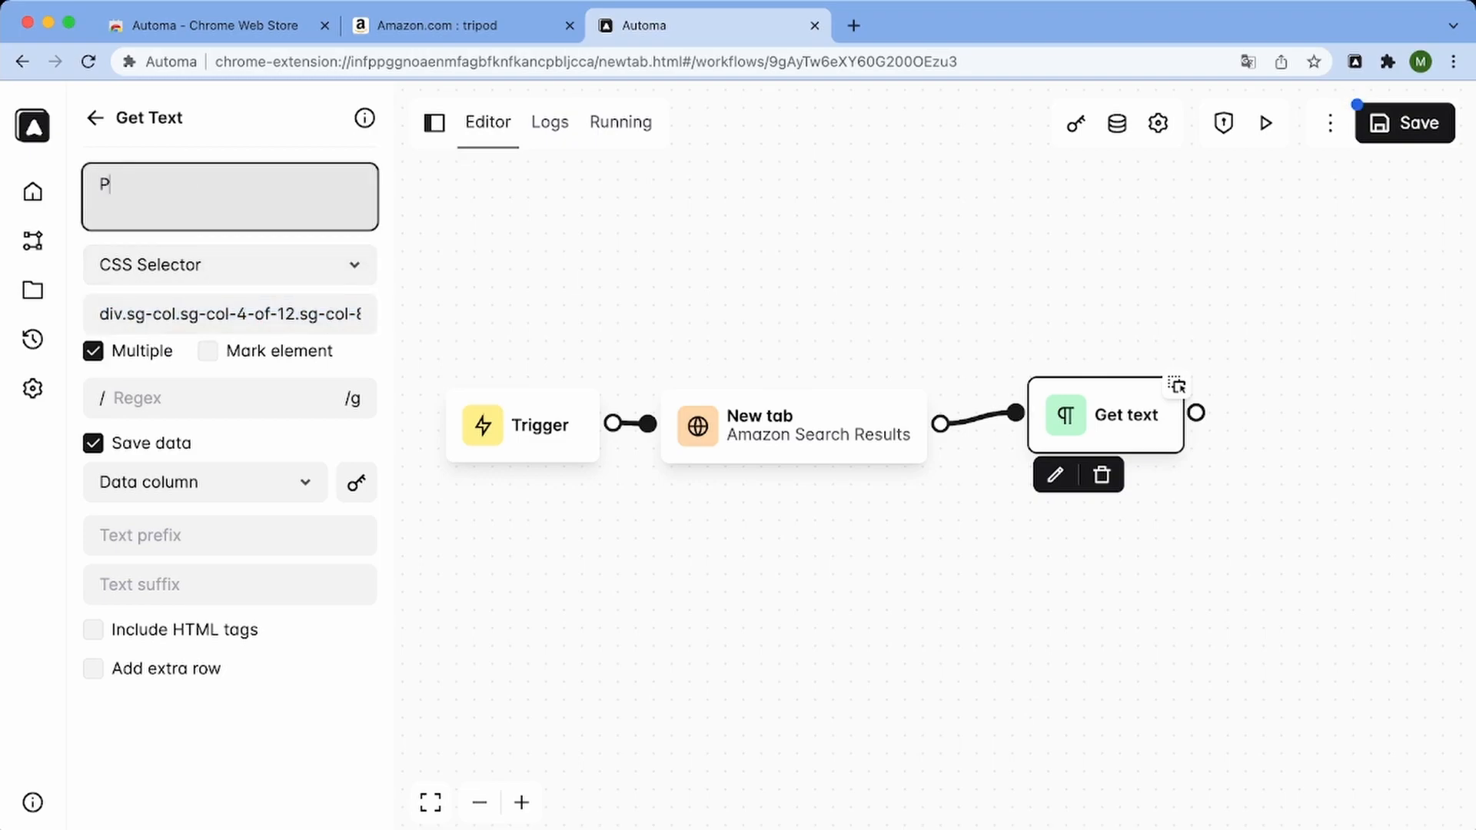
text(roduct name)
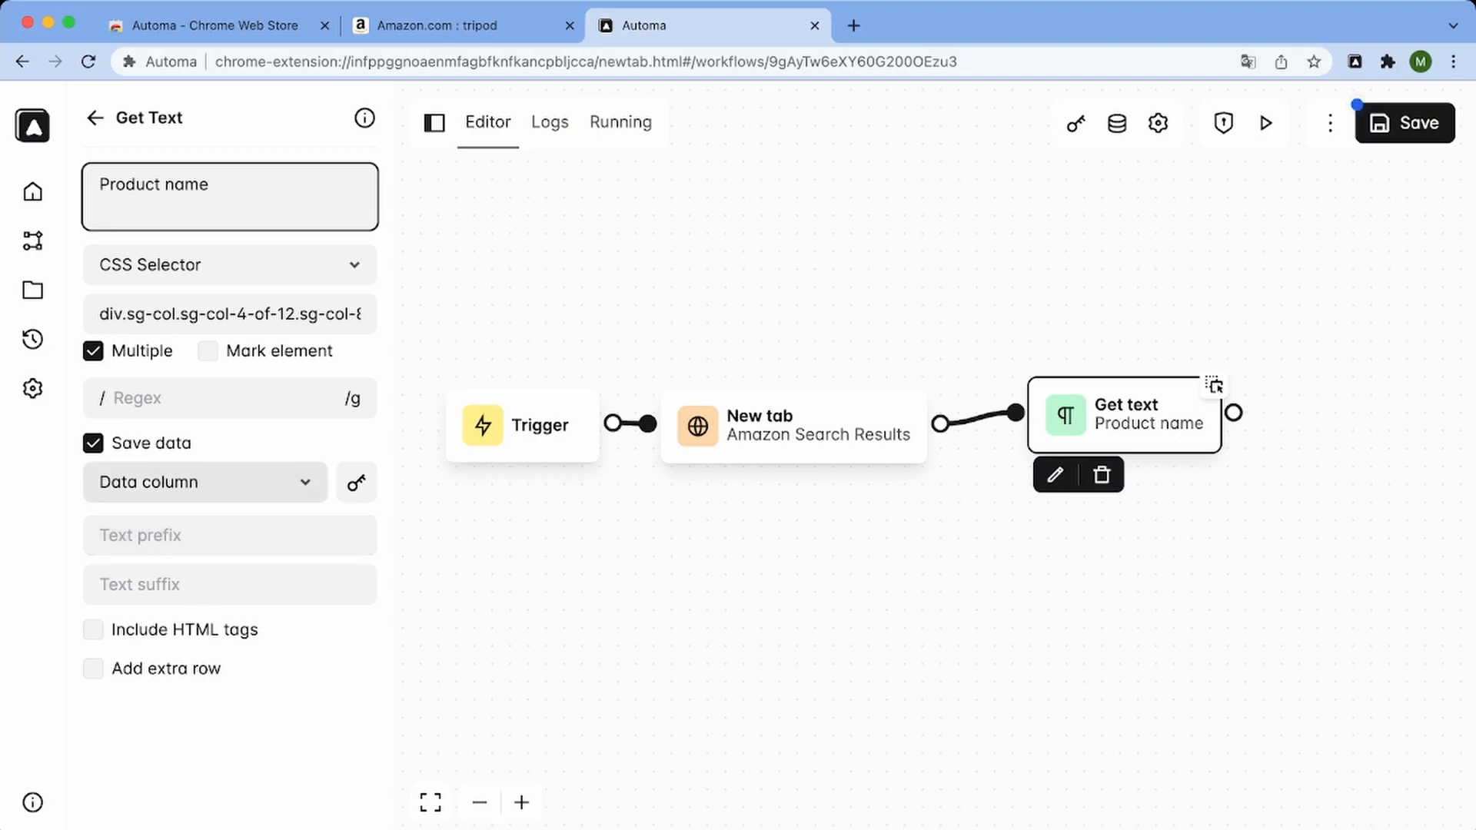
Add a text data column named "product name" and choose it as the column where the Get Text block saves its data
click(292, 482)
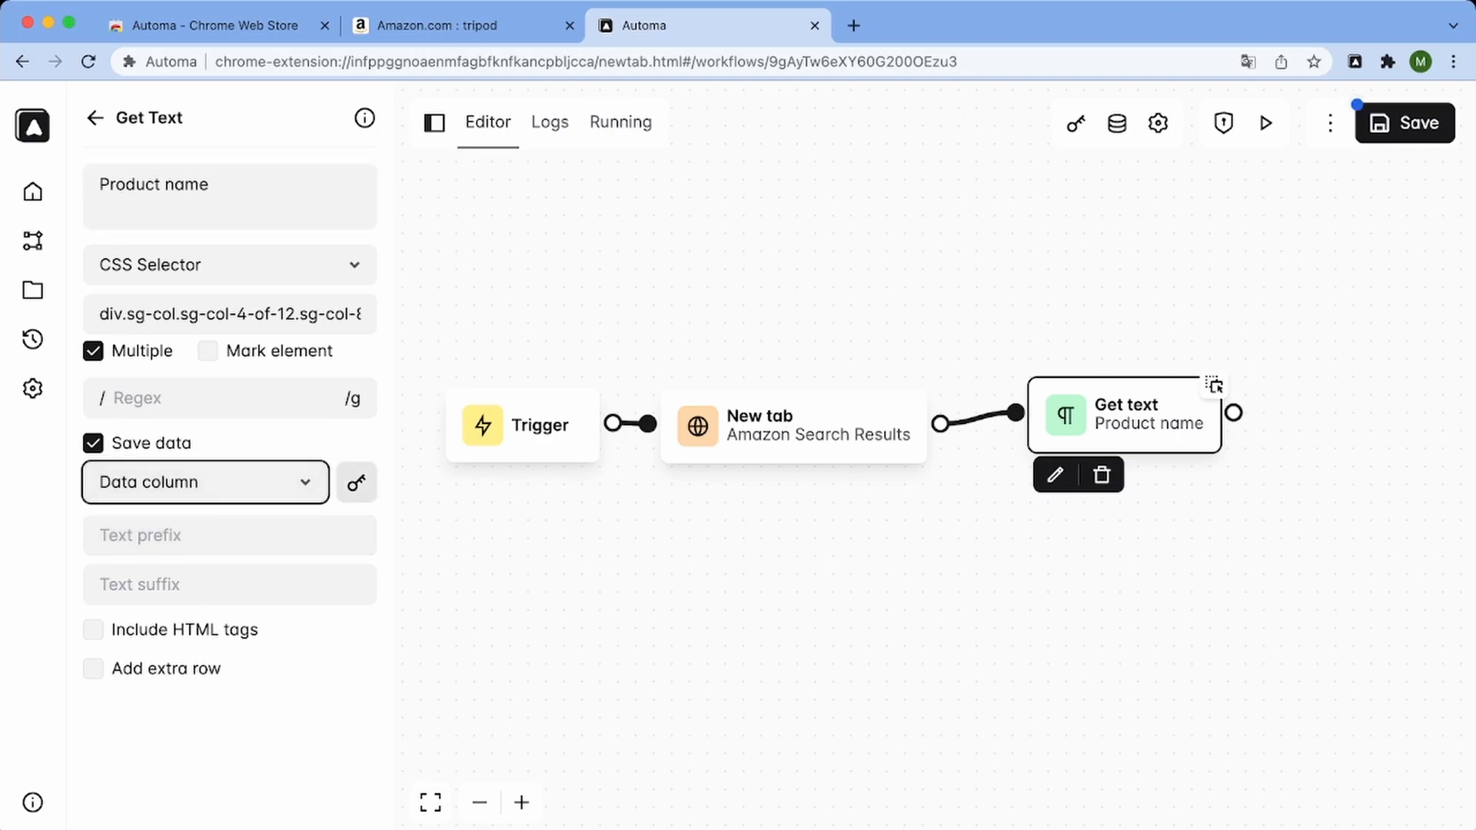
click(356, 483)
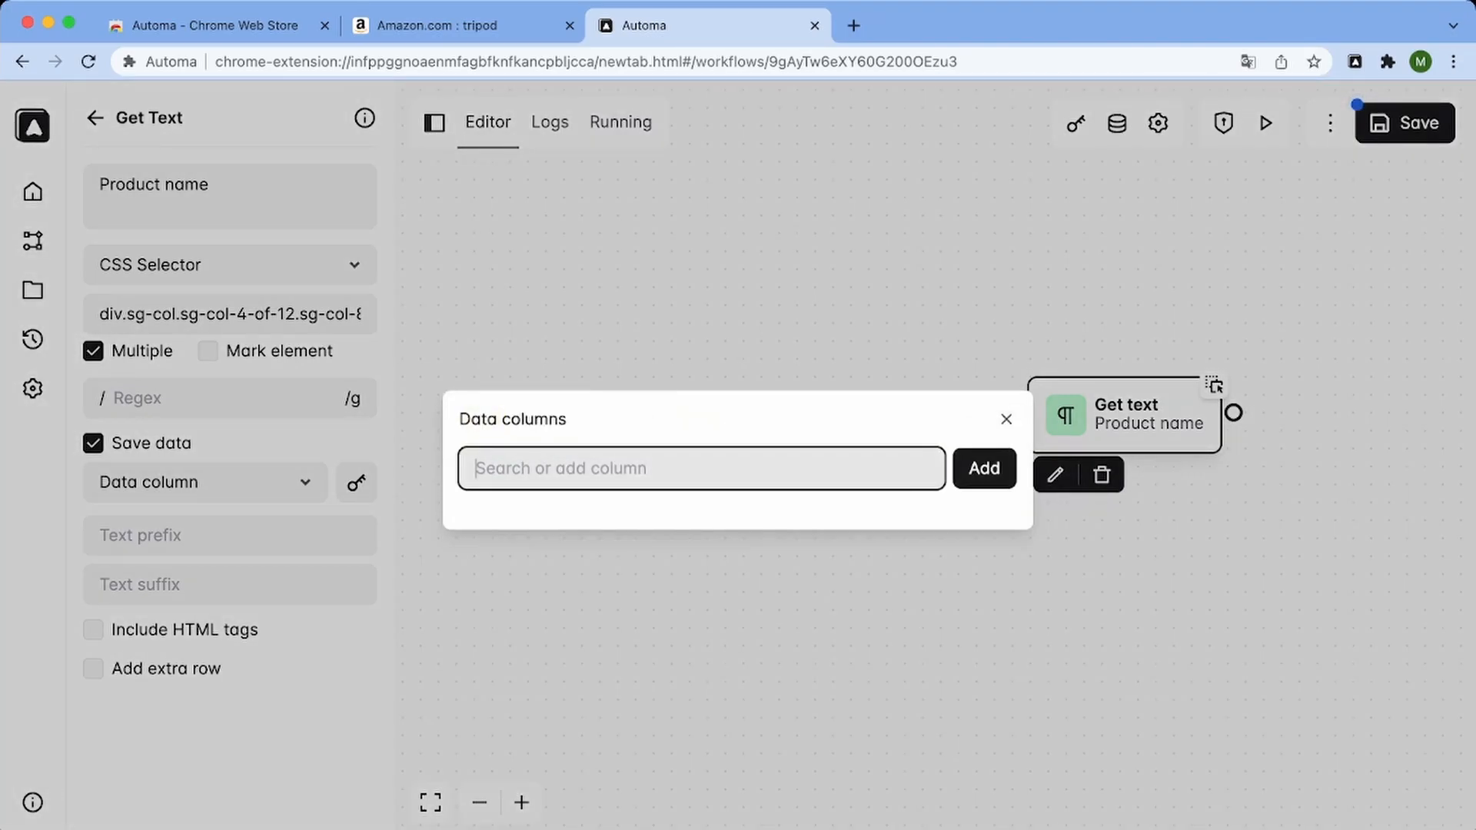
key(Tab)
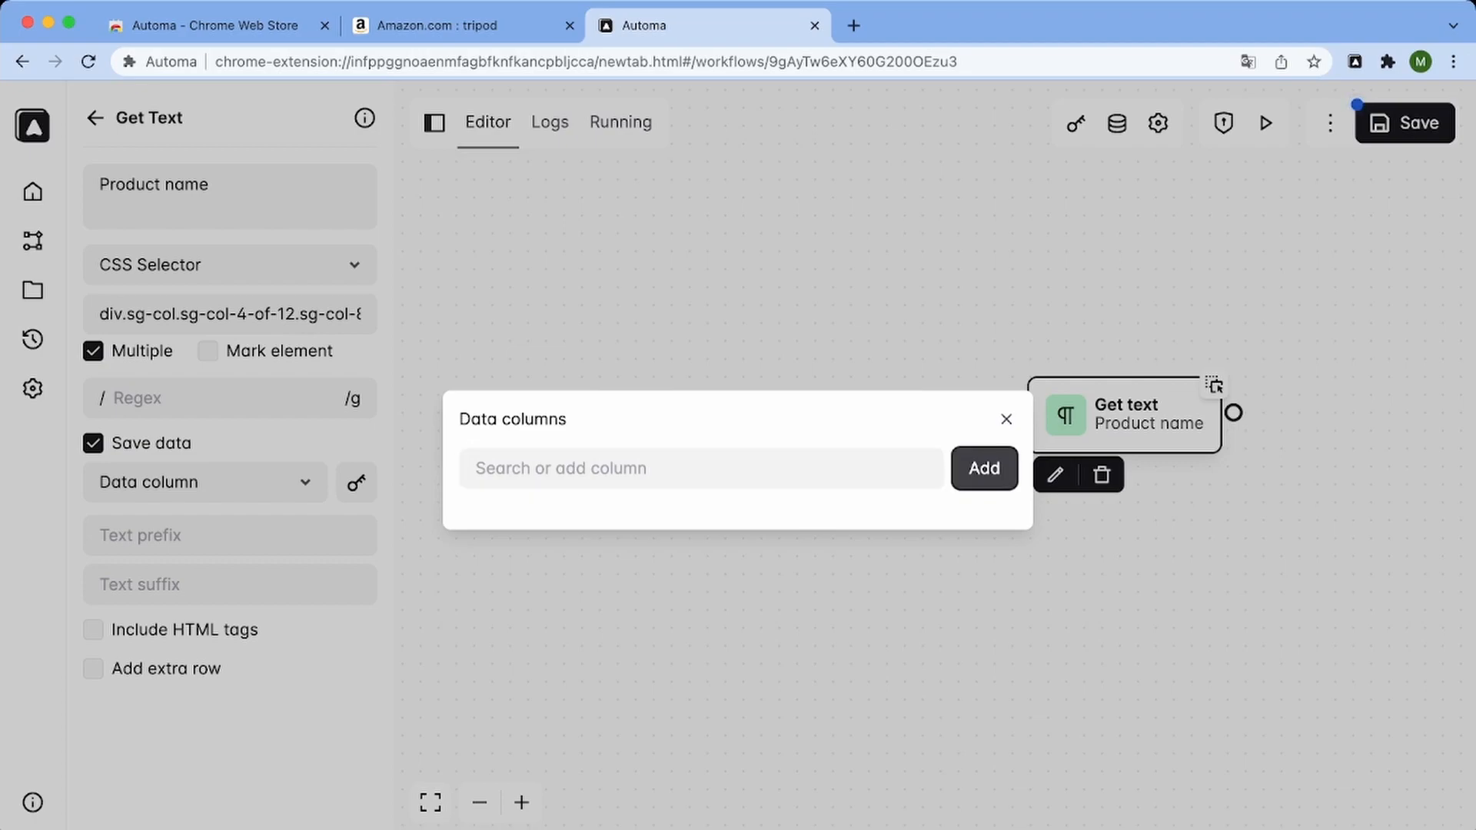
click(701, 468)
click(983, 468)
click(701, 468)
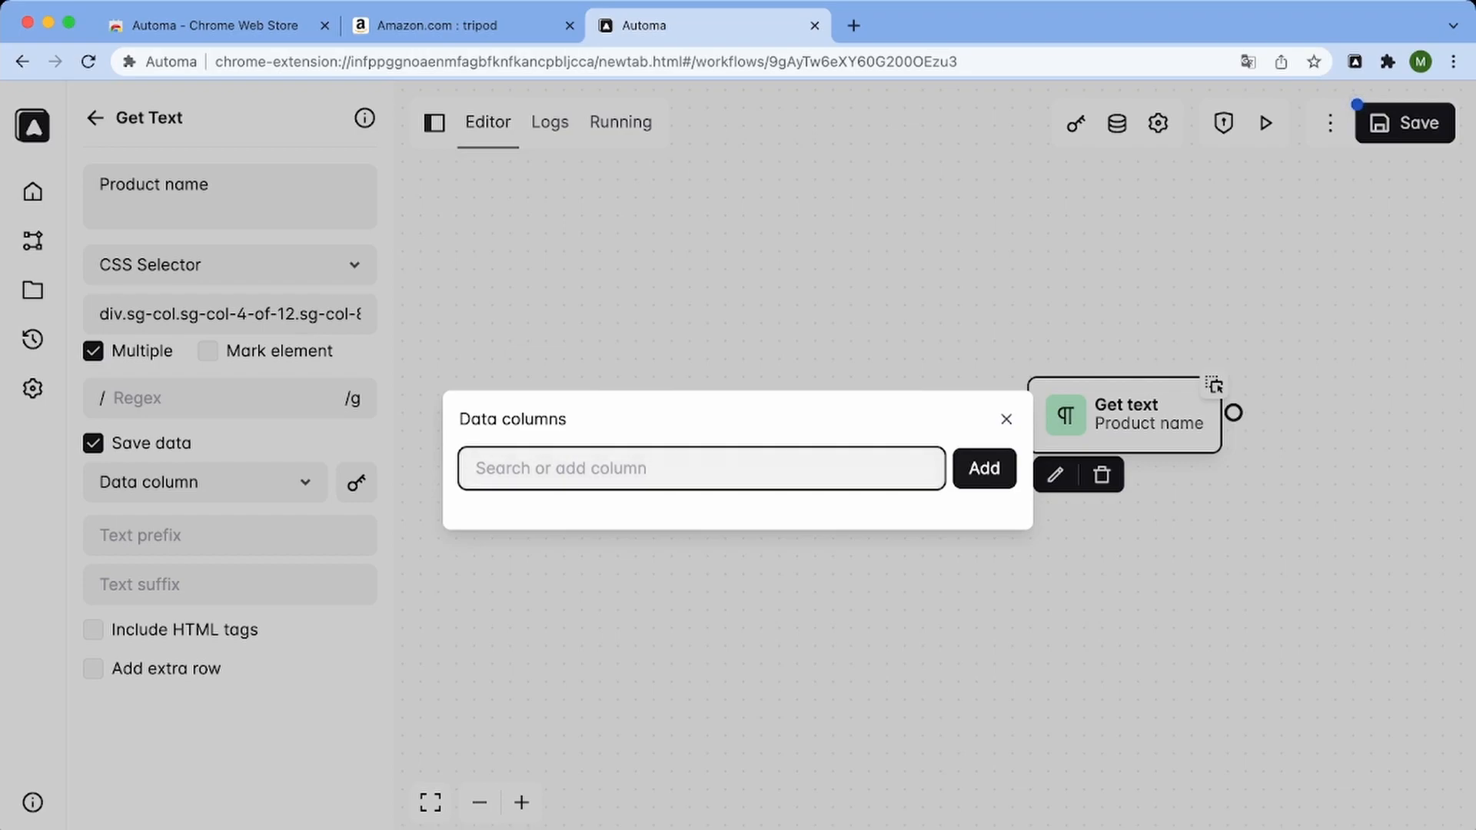
text(produ)
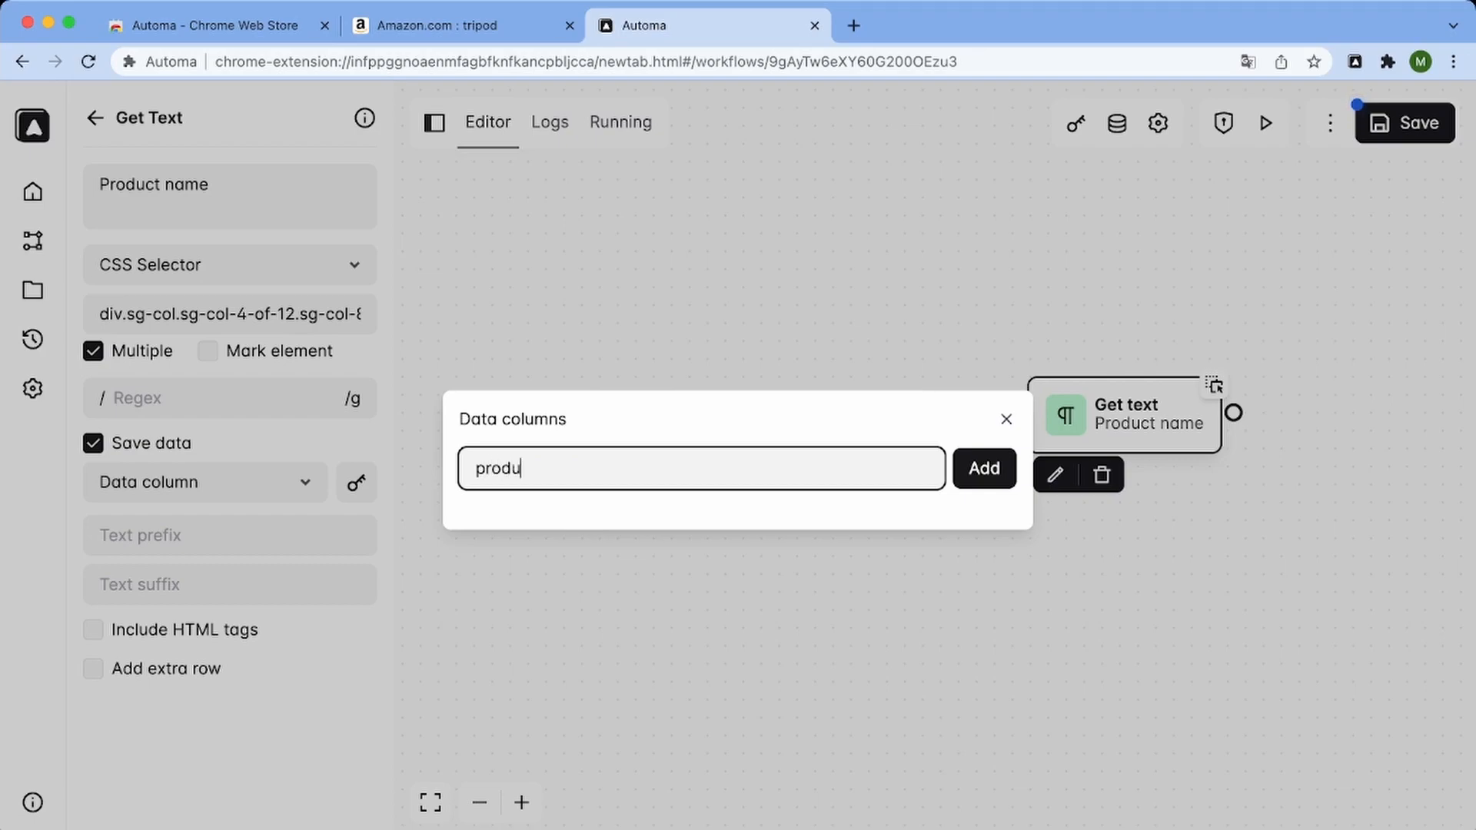
text(ct name)
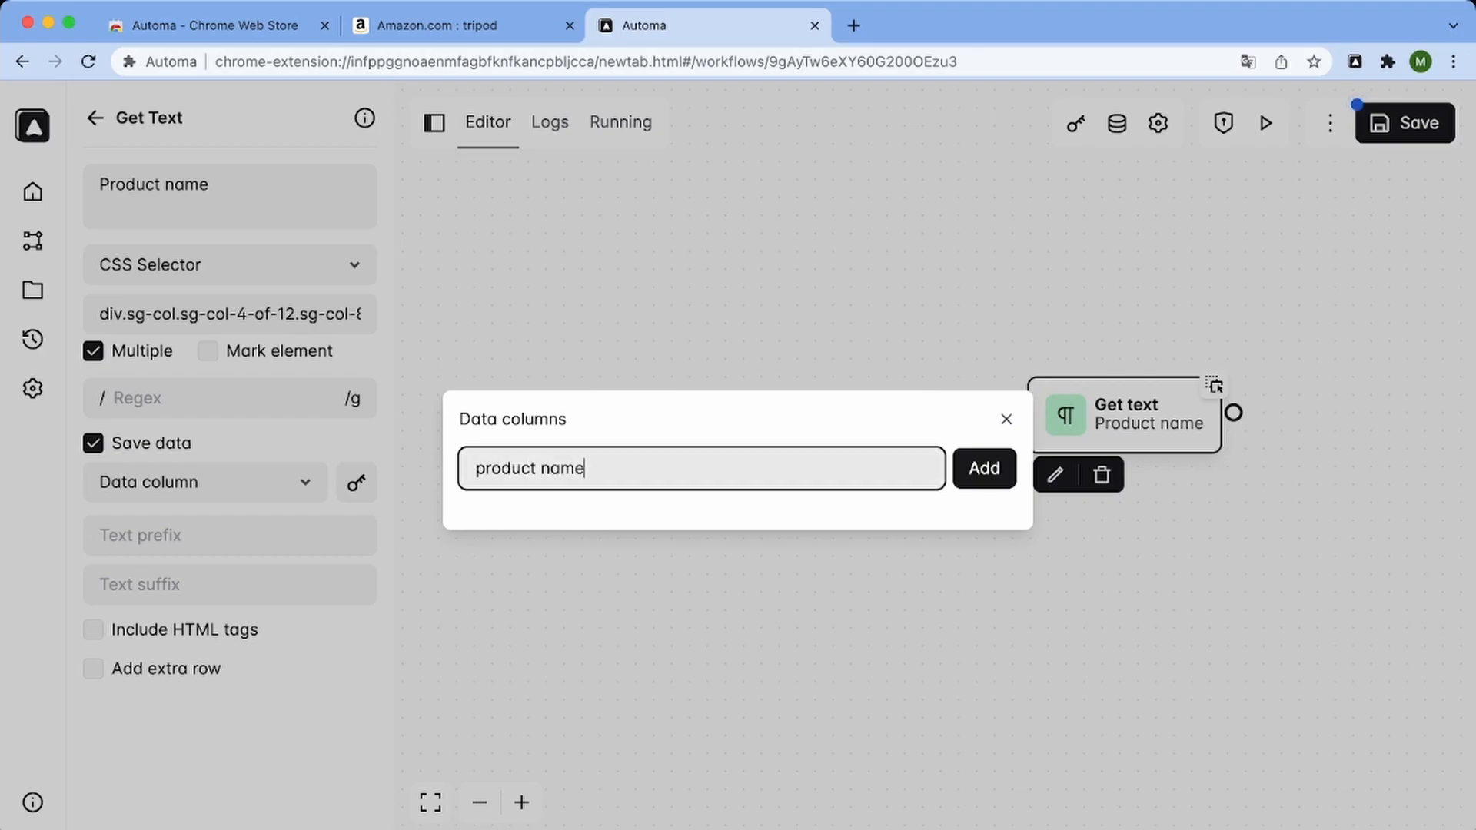
key(Return)
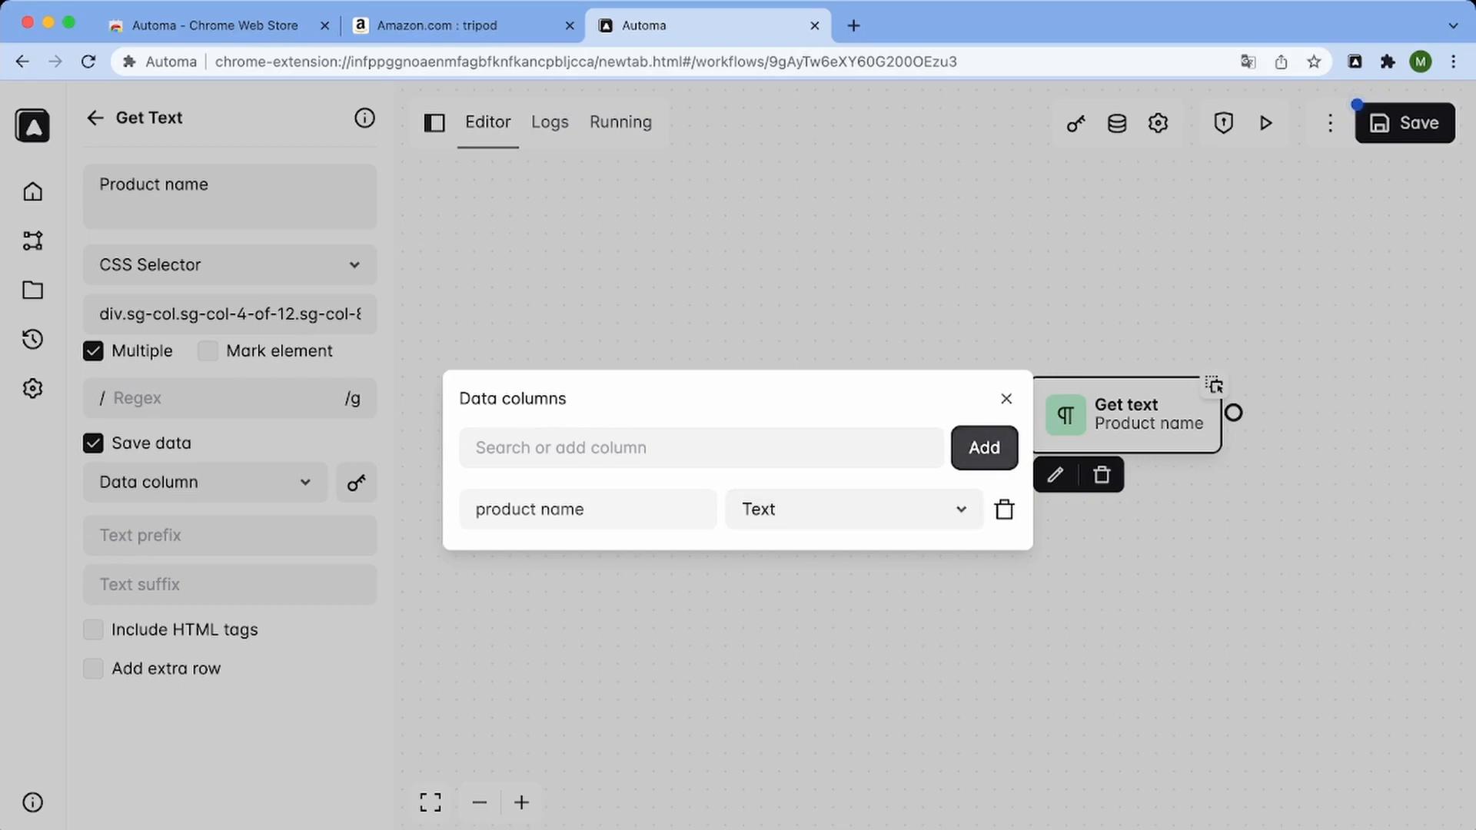
click(1006, 399)
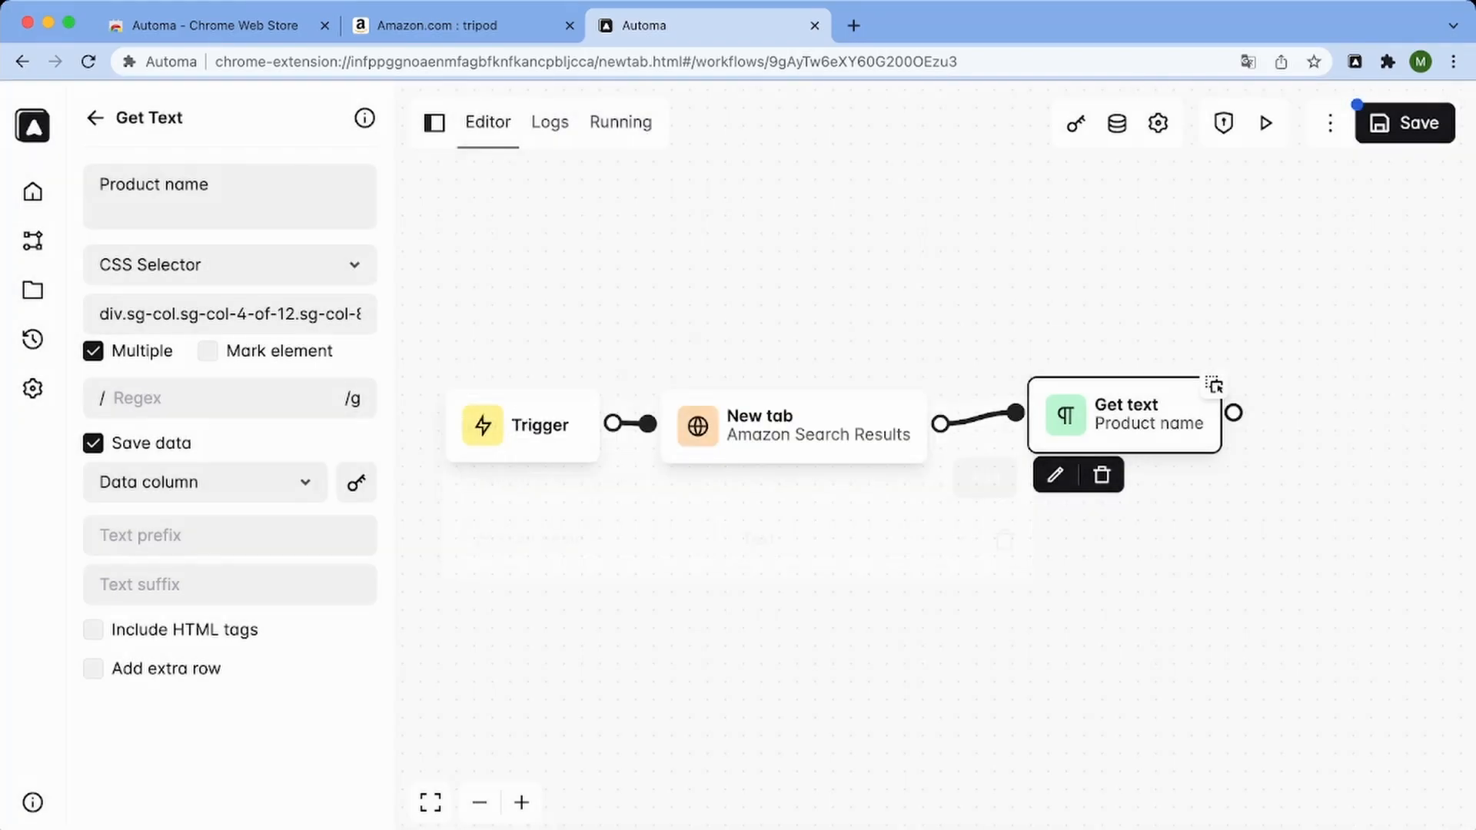
click(205, 482)
click(153, 511)
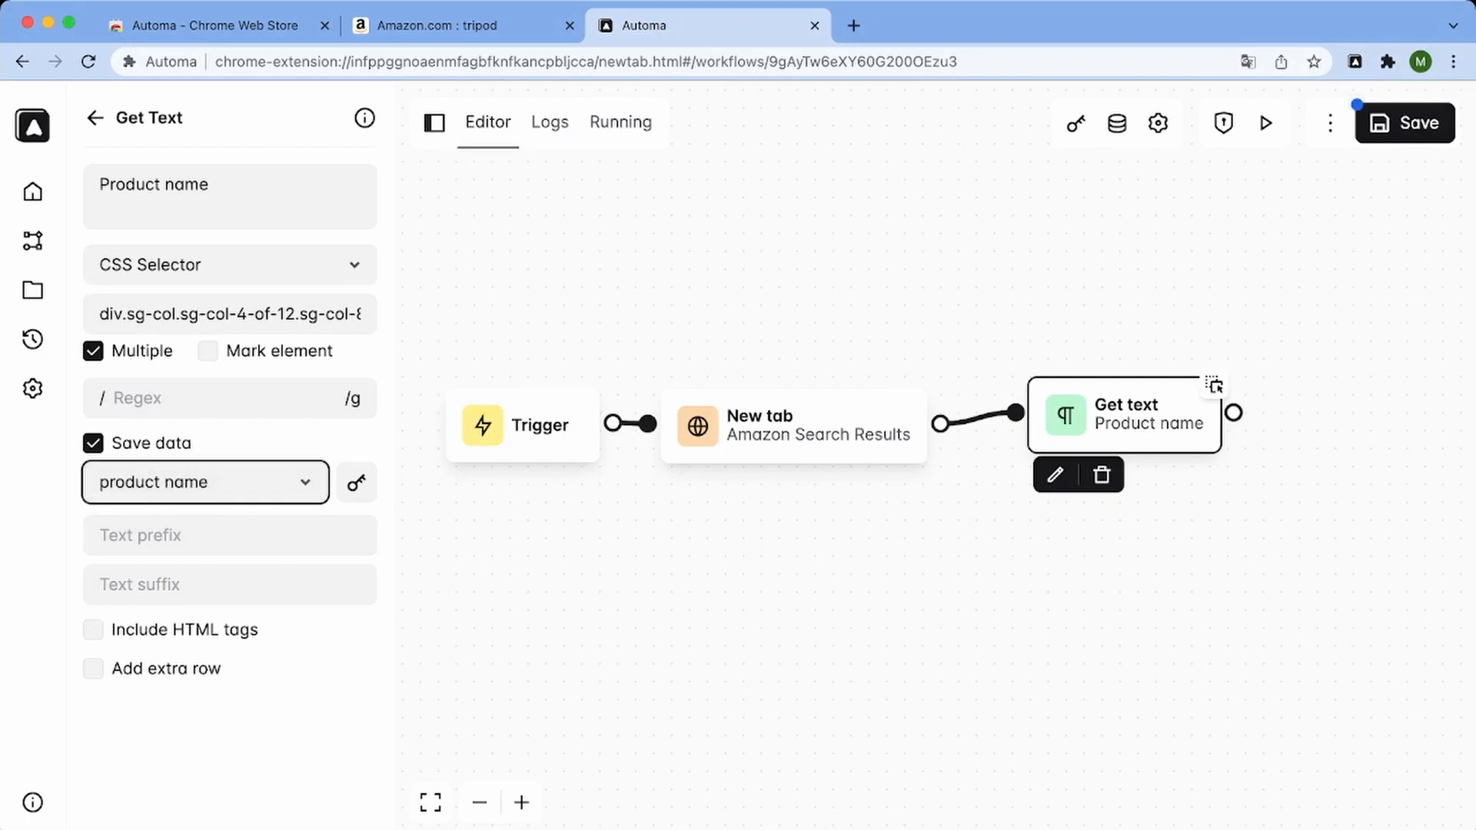
Align the Get Text block with the New tab block, then add a Google Sheets block after it and connect the two
mouse_move(1124, 415)
mouse_down()
mouse_move(1065, 421)
mouse_move(1106, 425)
mouse_up()
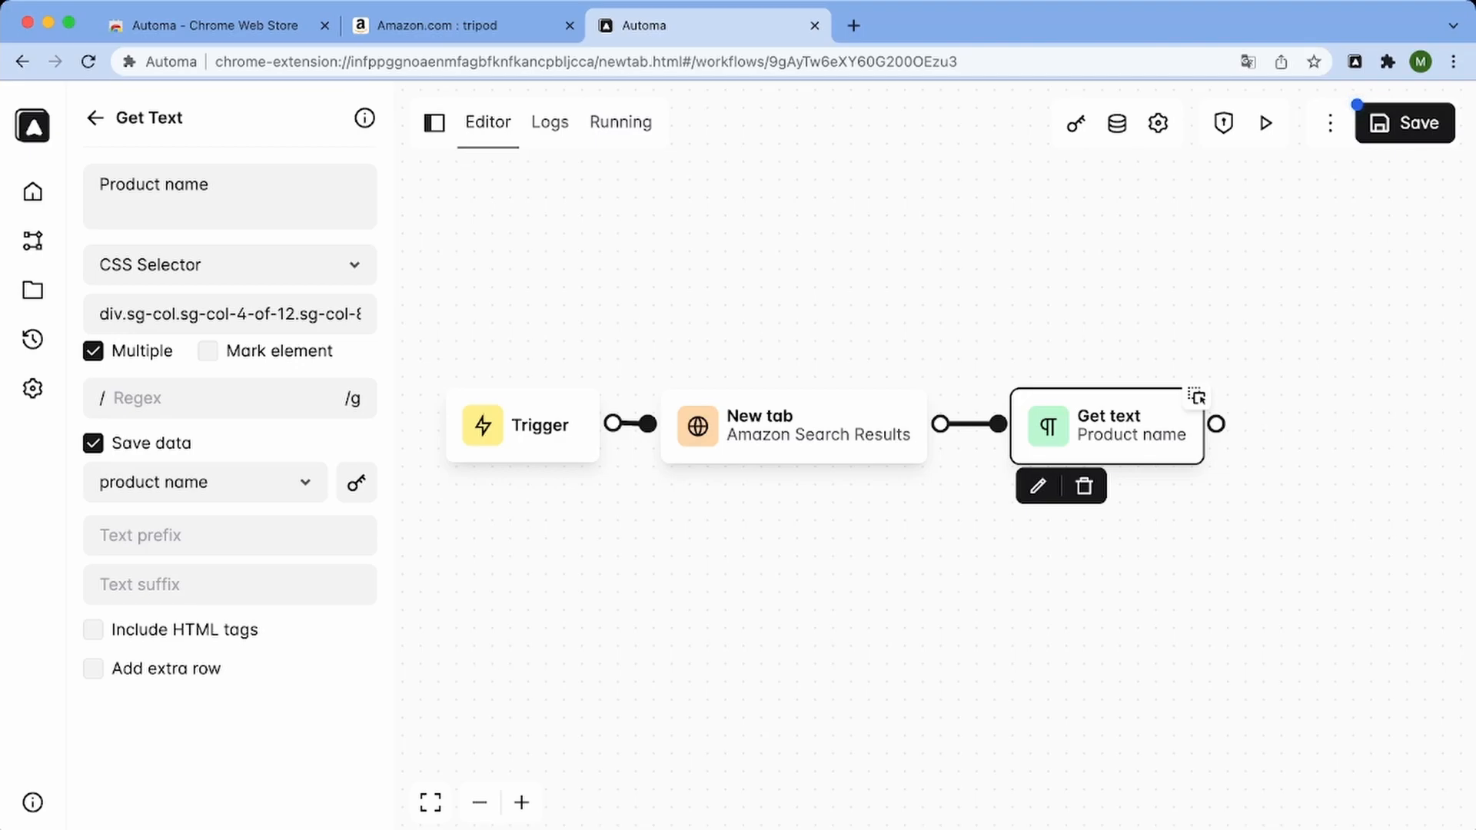
click(95, 117)
scroll(153, 403, down, 3)
scroll(153, 538, down, 8)
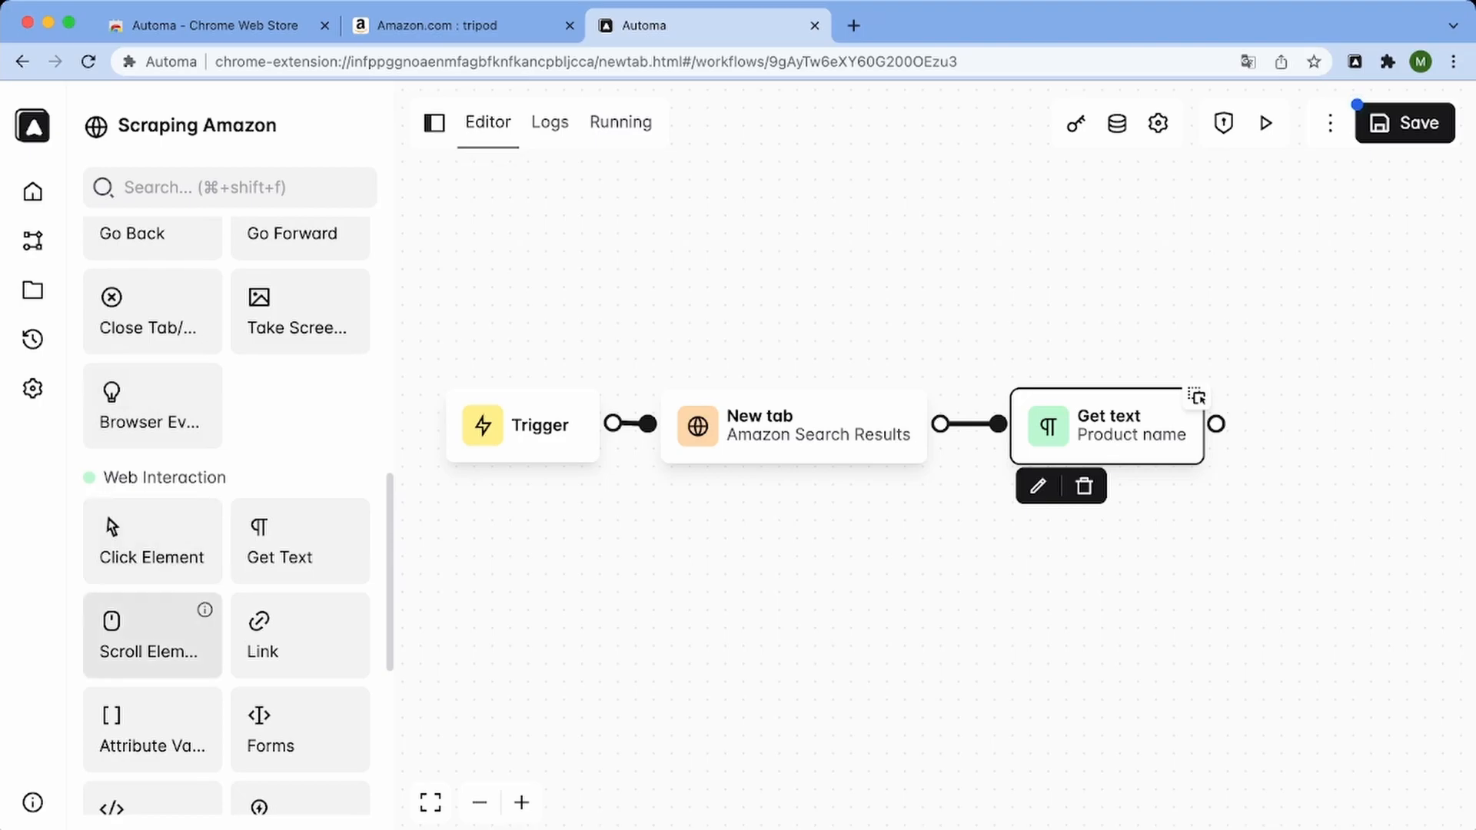
scroll(154, 561, down, 6)
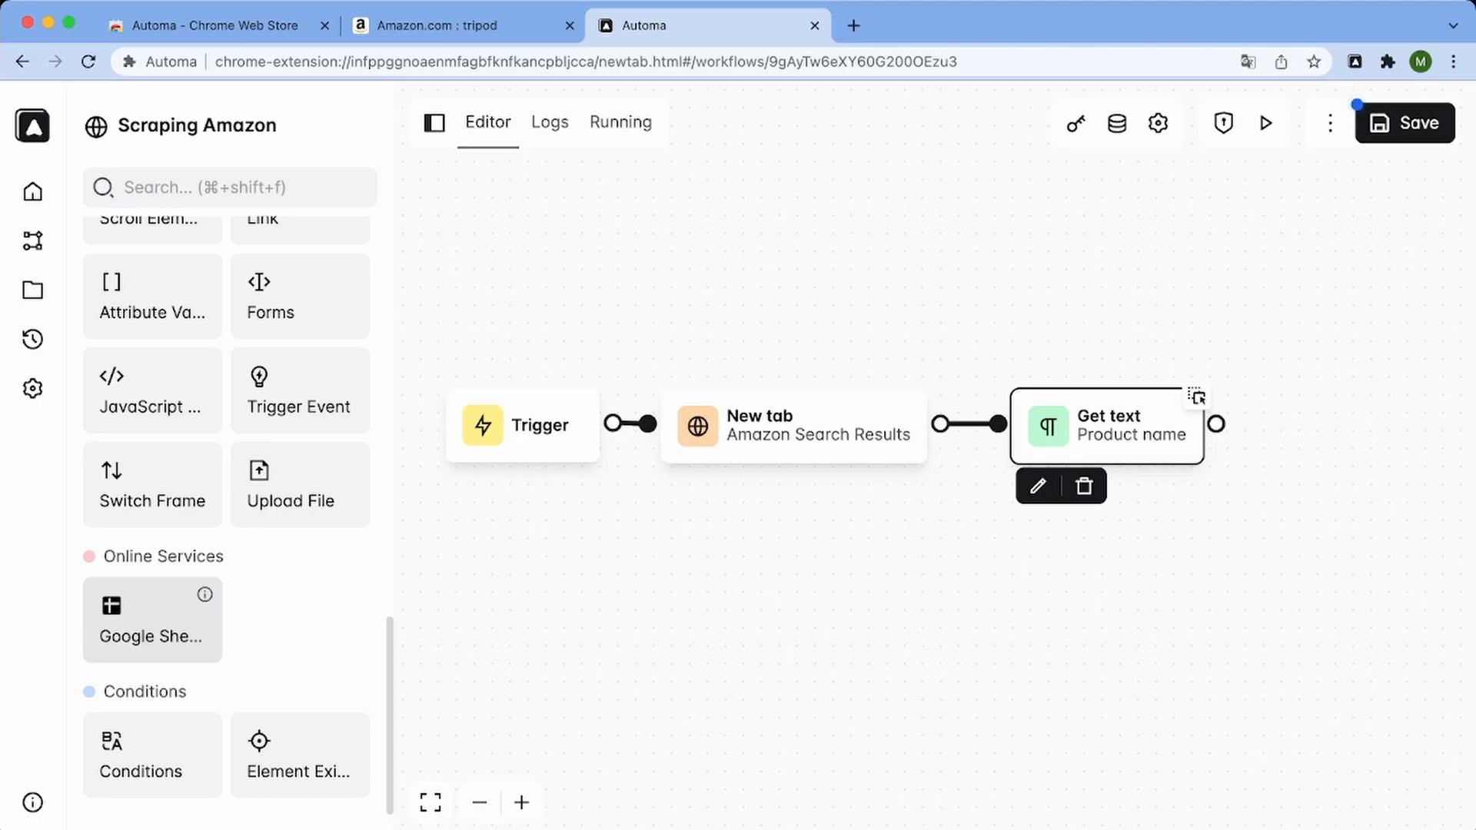
drag(153, 620, 1331, 425)
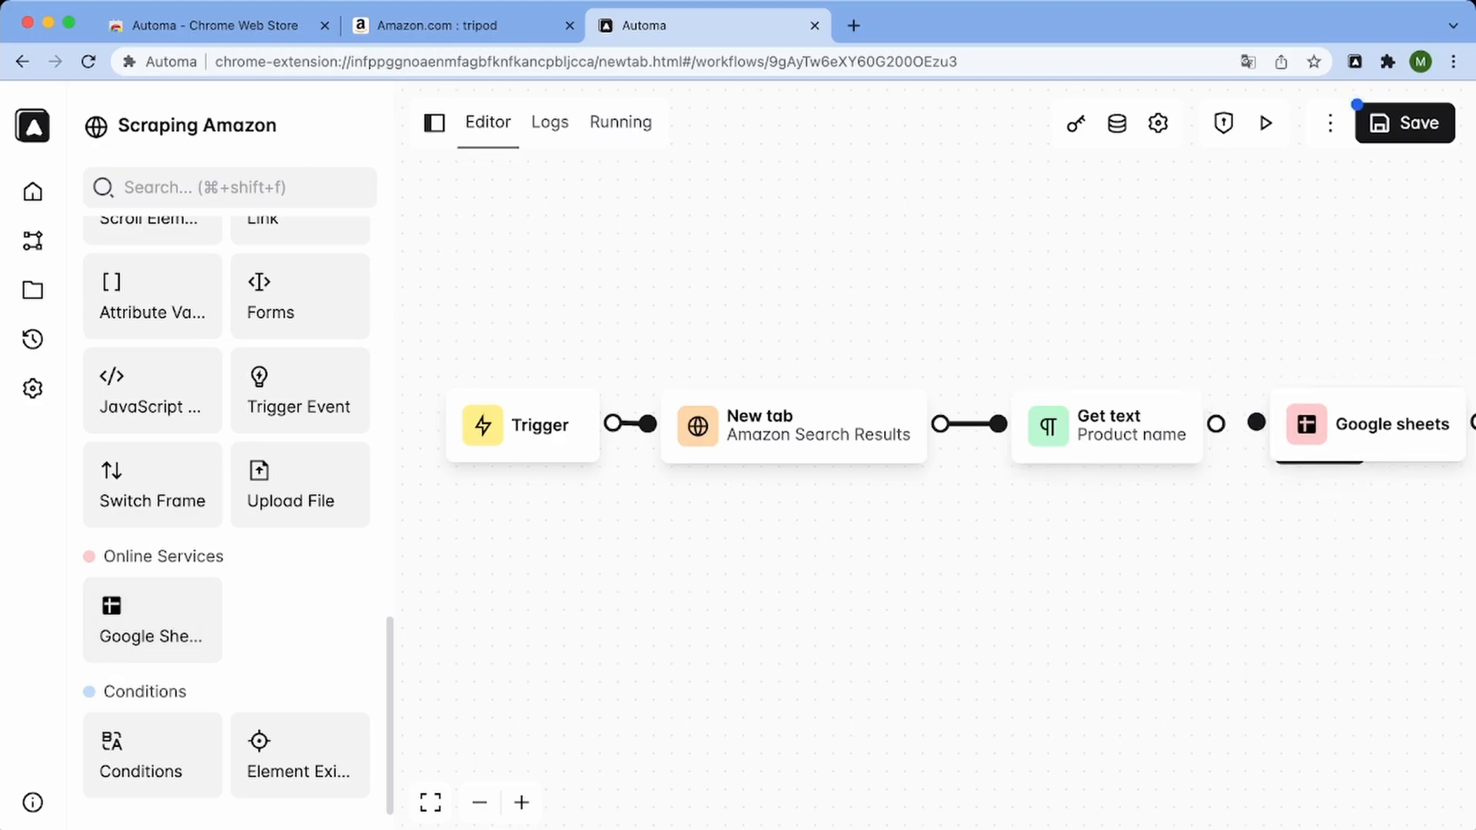
drag(1216, 423, 1256, 422)
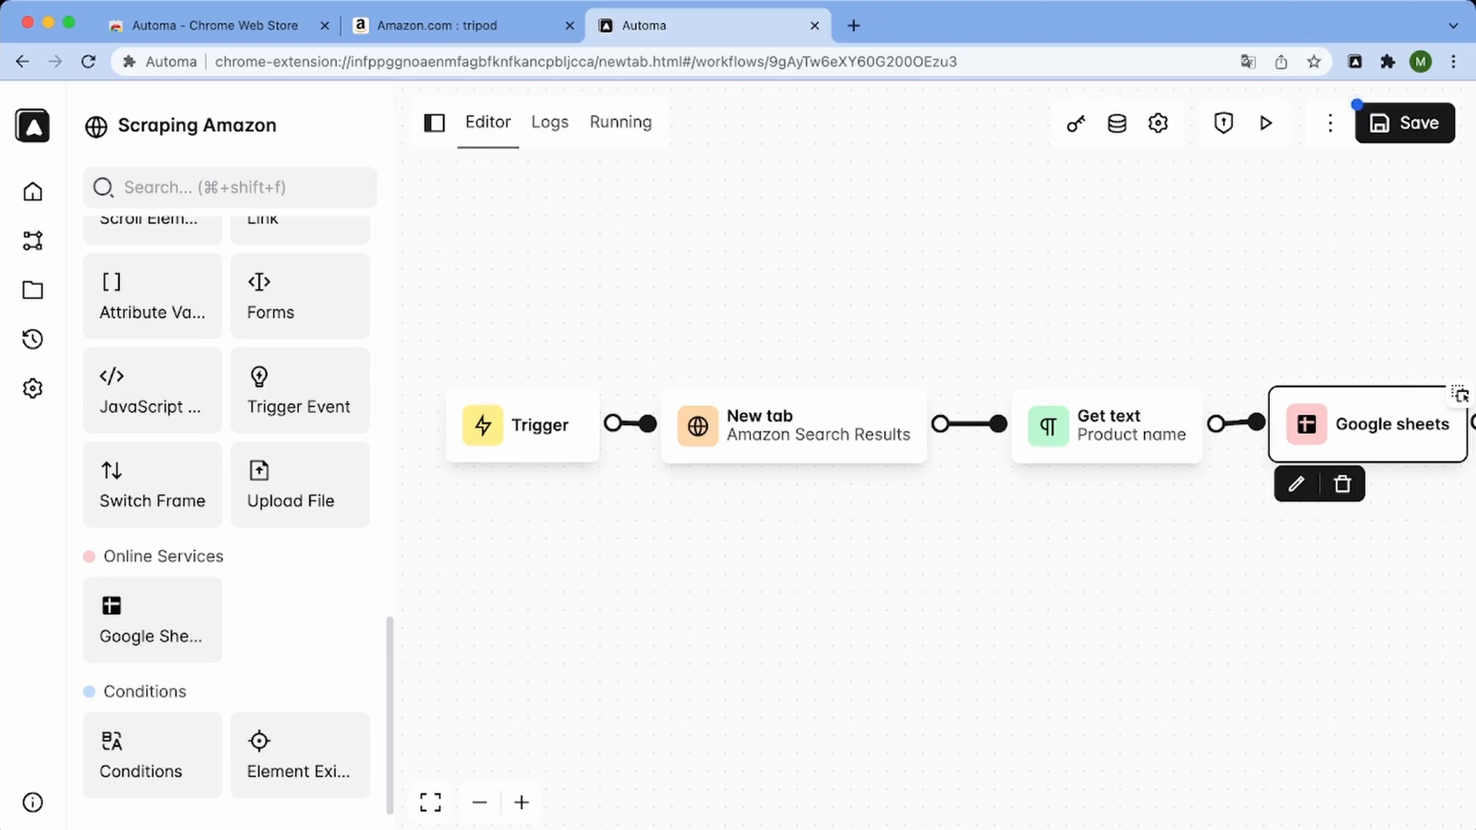
Open the Google Sheets block's documentation and copy the Automa service account's e-mail address from the spreadsheet access instructions
click(1296, 484)
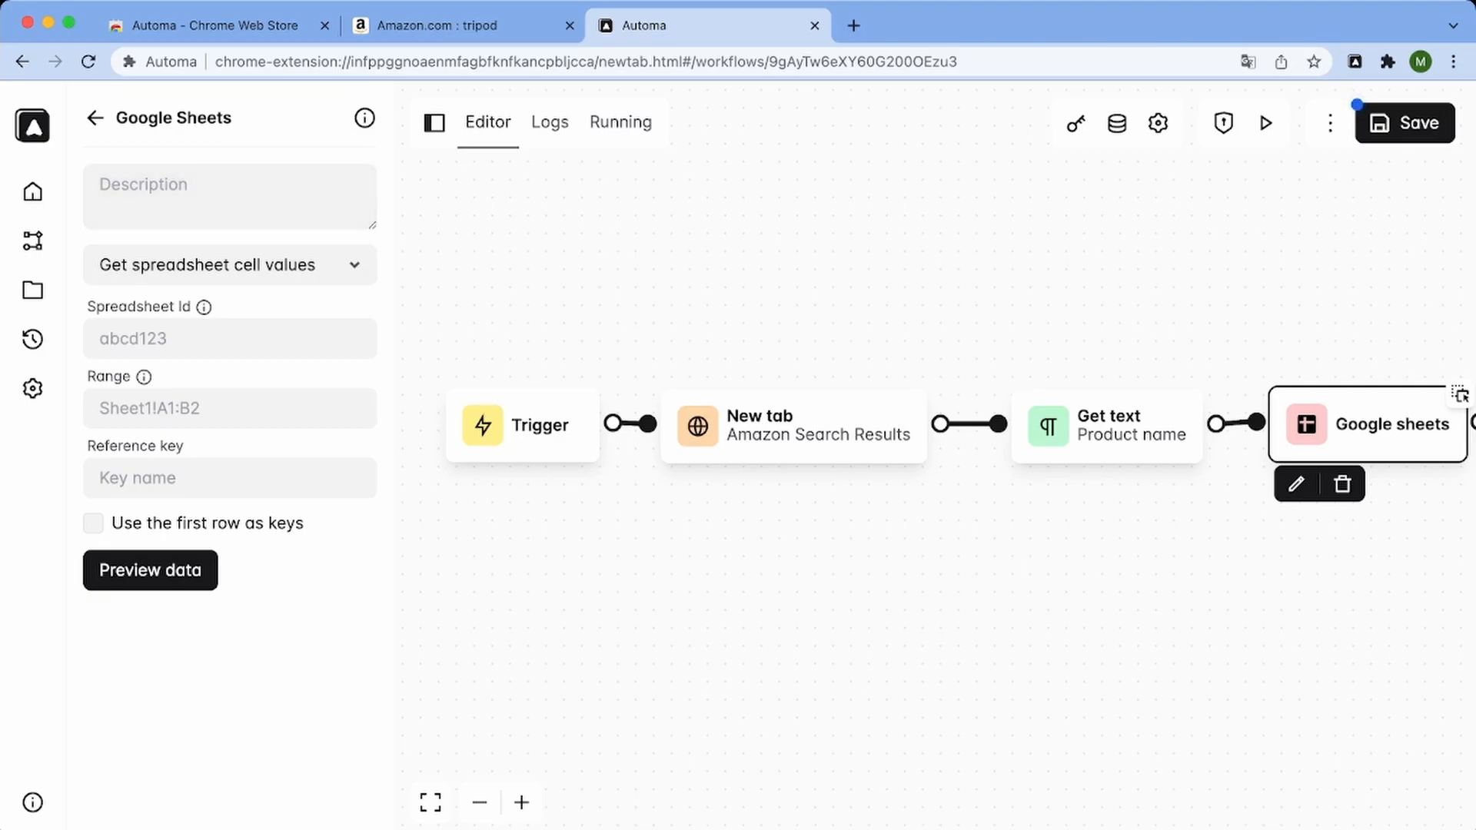
click(364, 118)
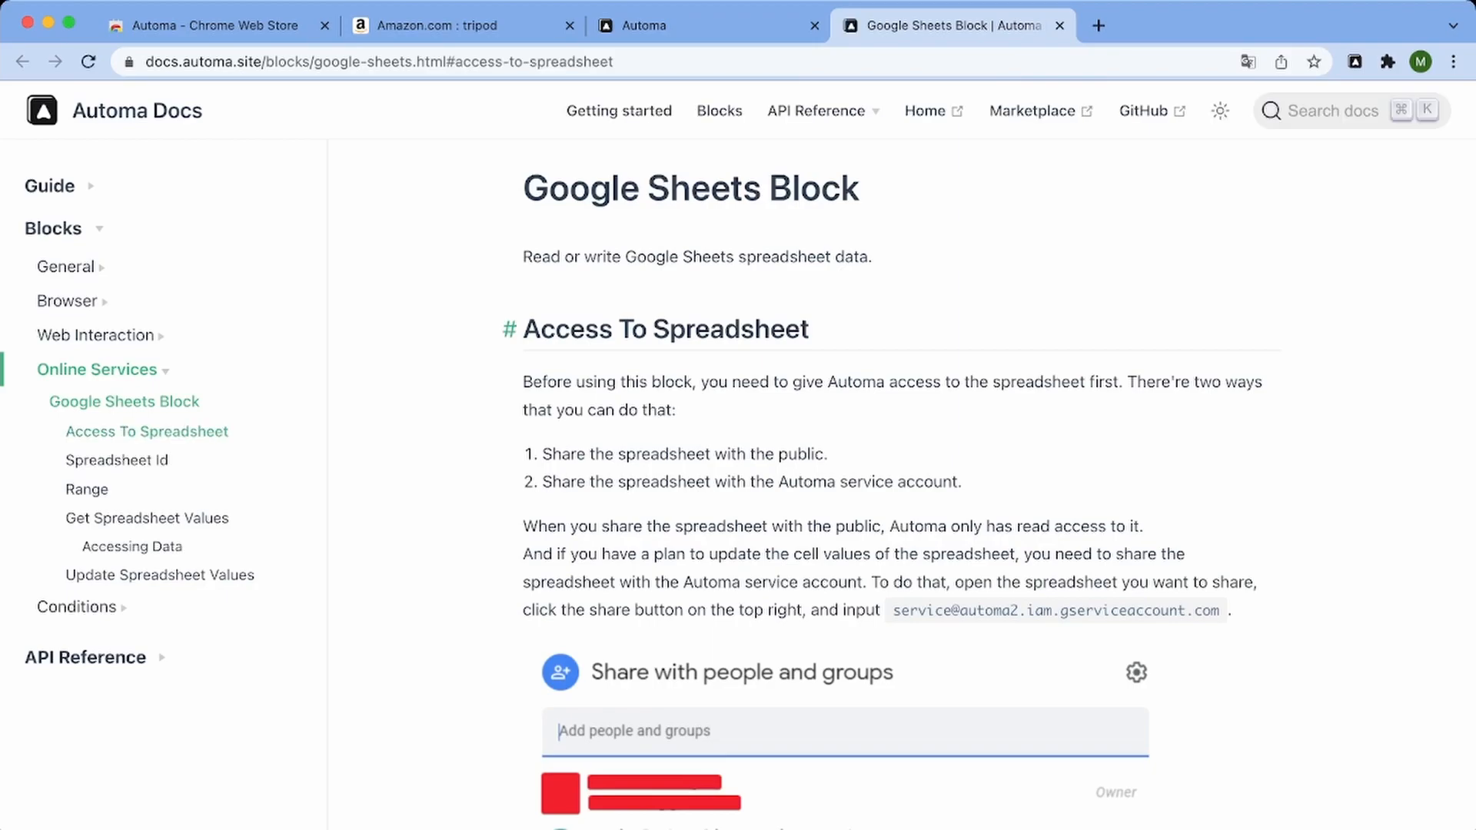
scroll(899, 484, down, 20)
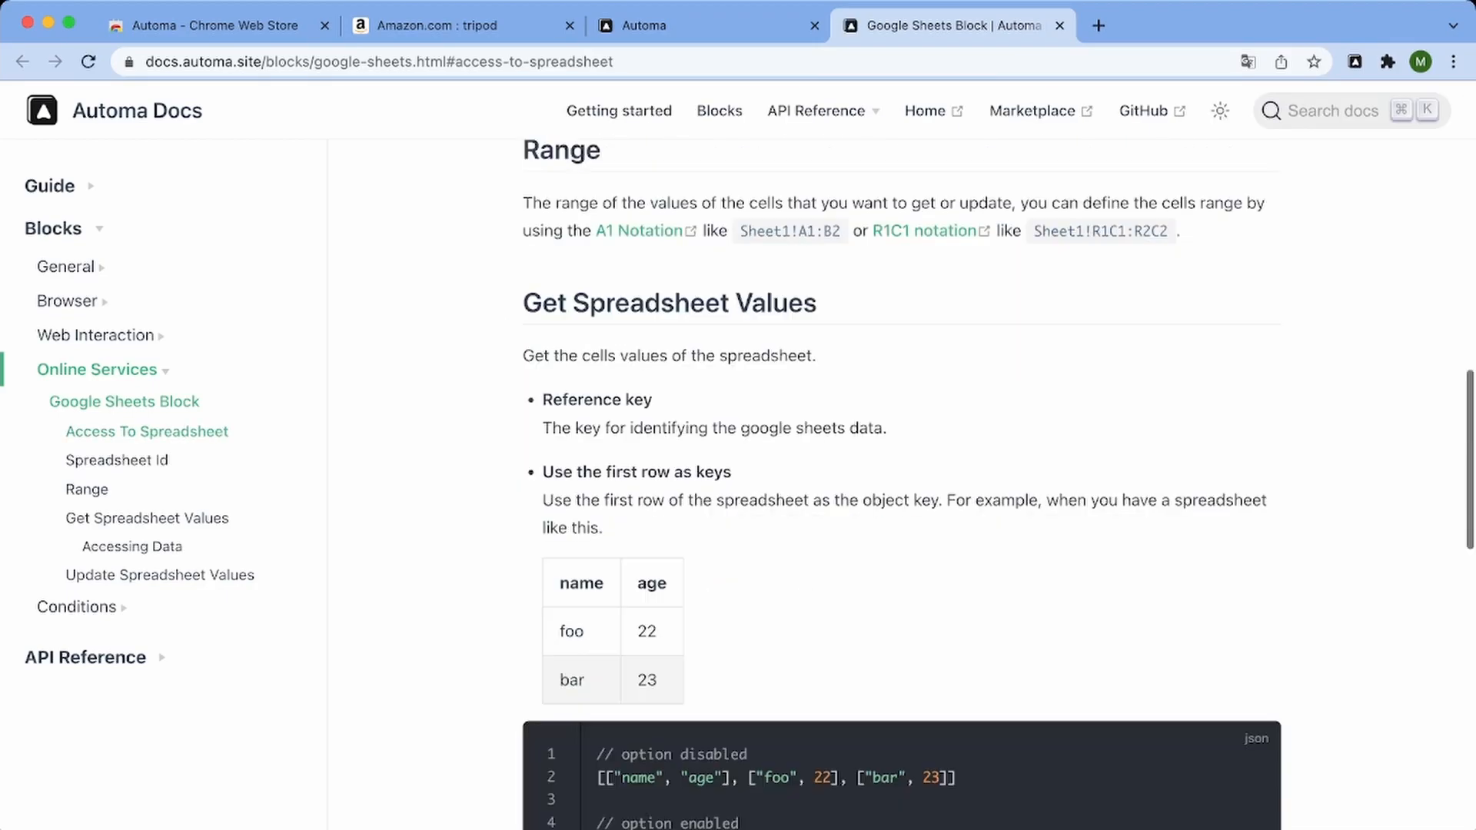
scroll(899, 484, down, 4)
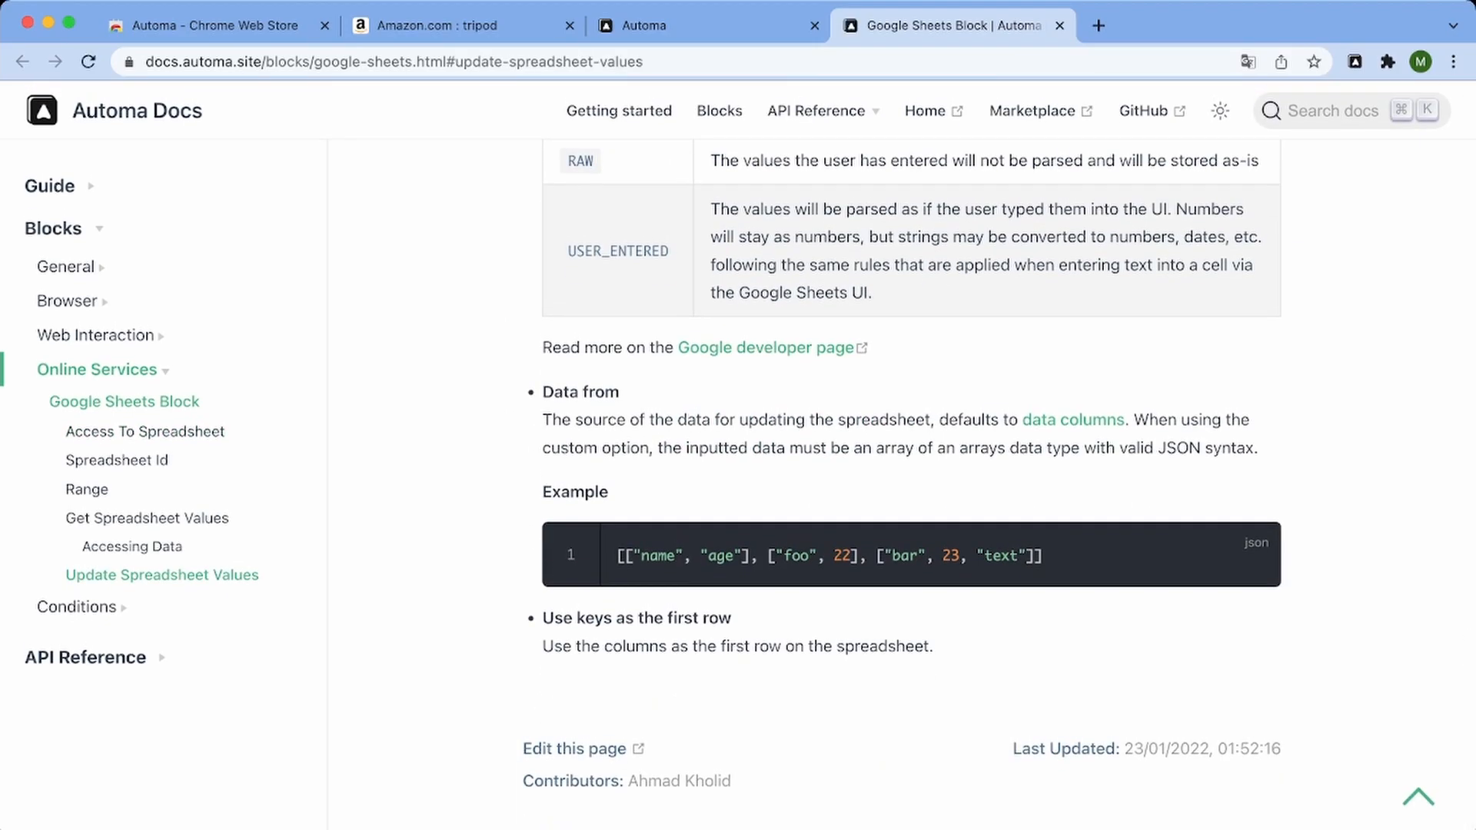
scroll(899, 484, up, 20)
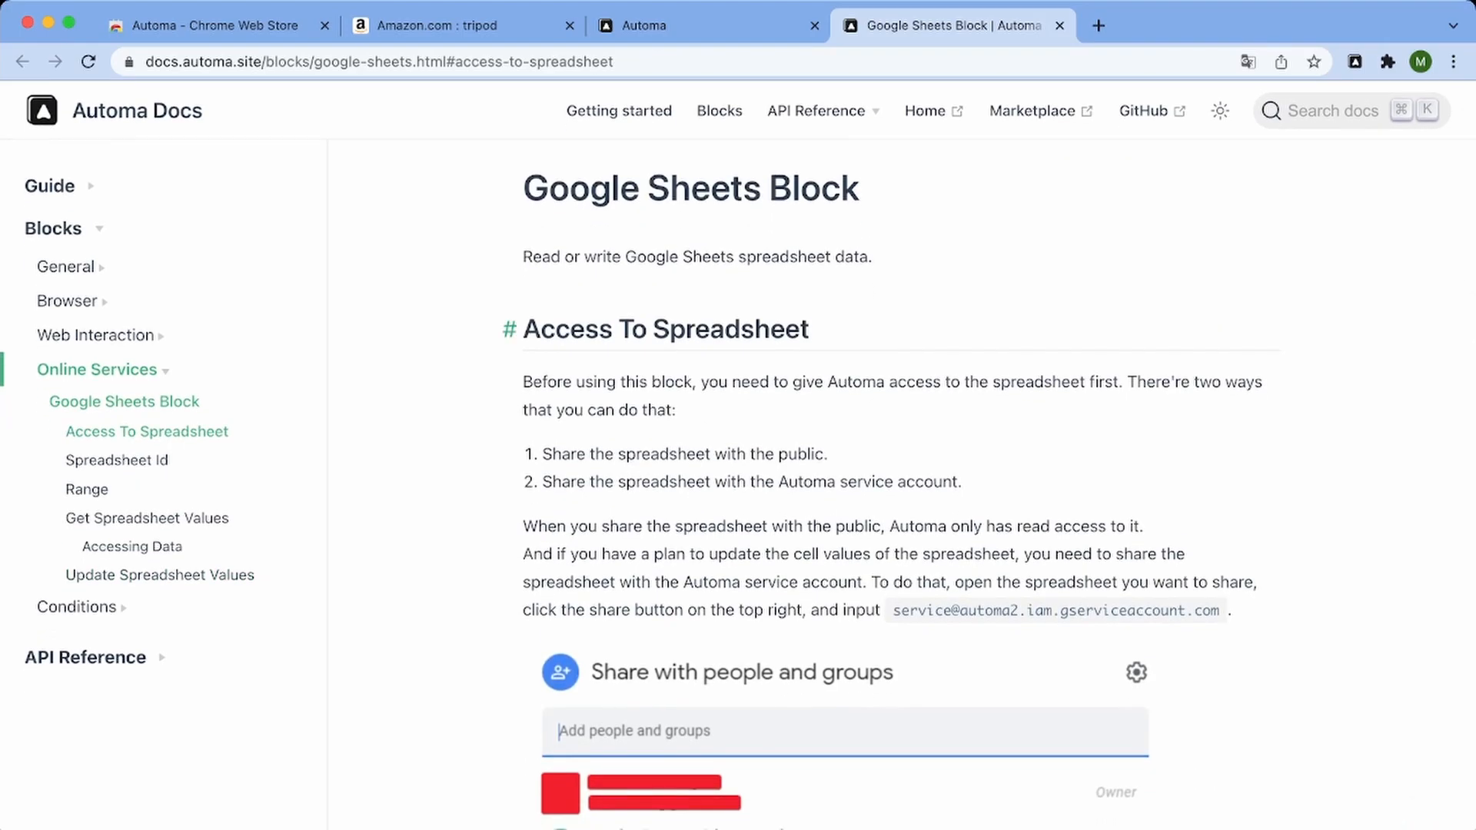
scroll(899, 484, down, 2)
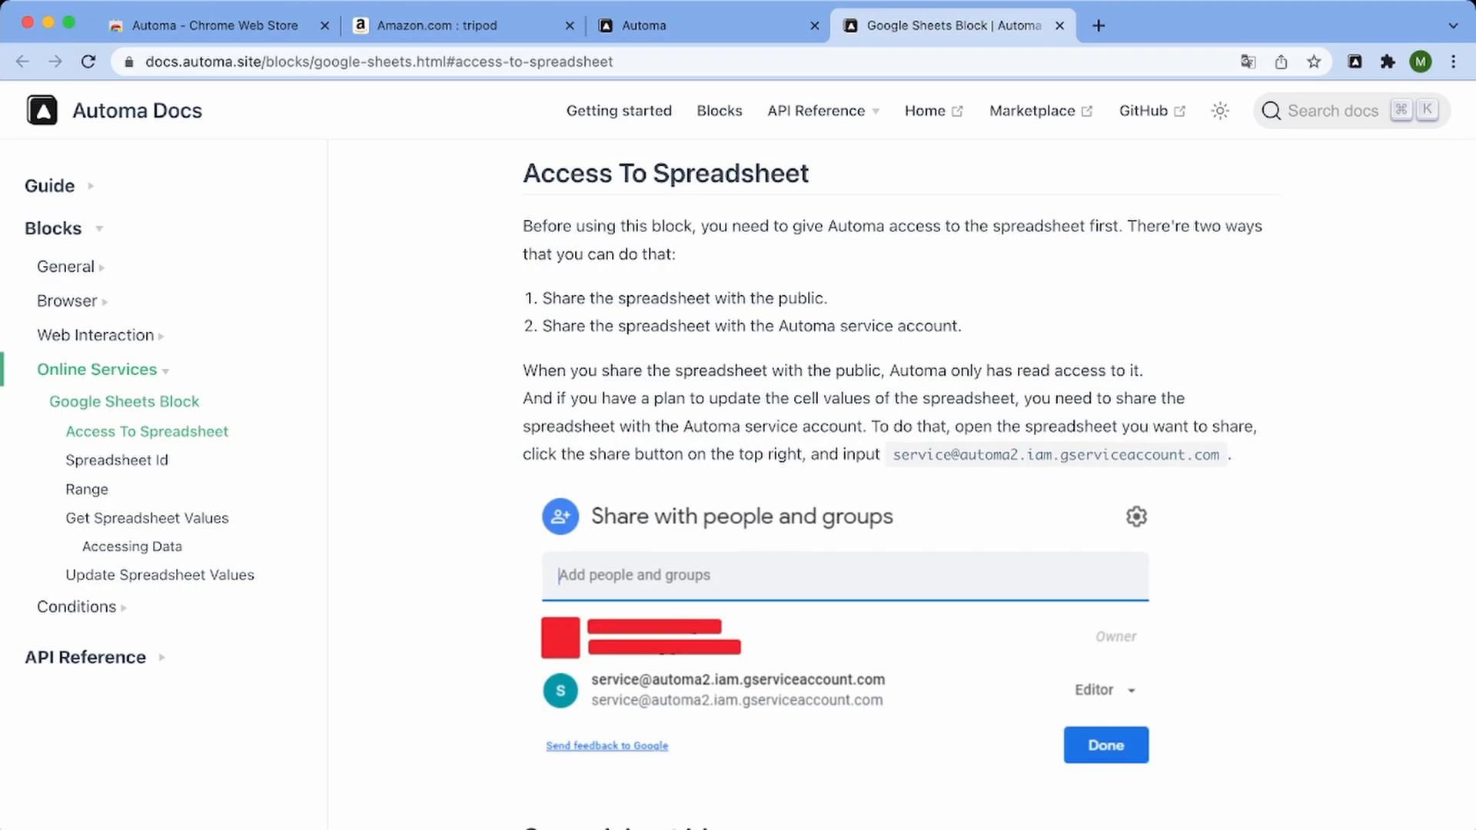
scroll(899, 484, down, 1)
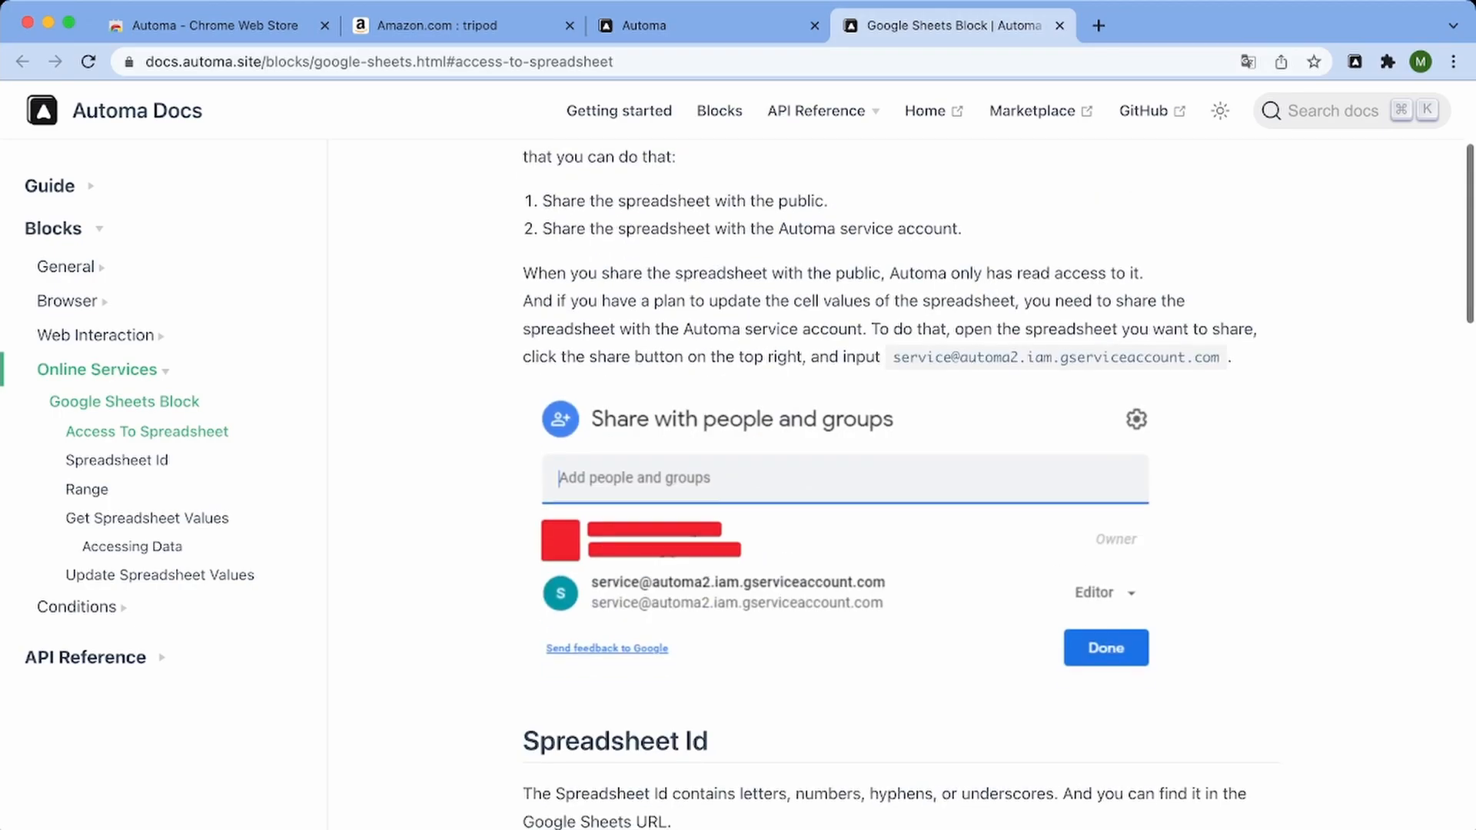
double_click(922, 357)
drag(921, 357, 1222, 357)
key(super+c)
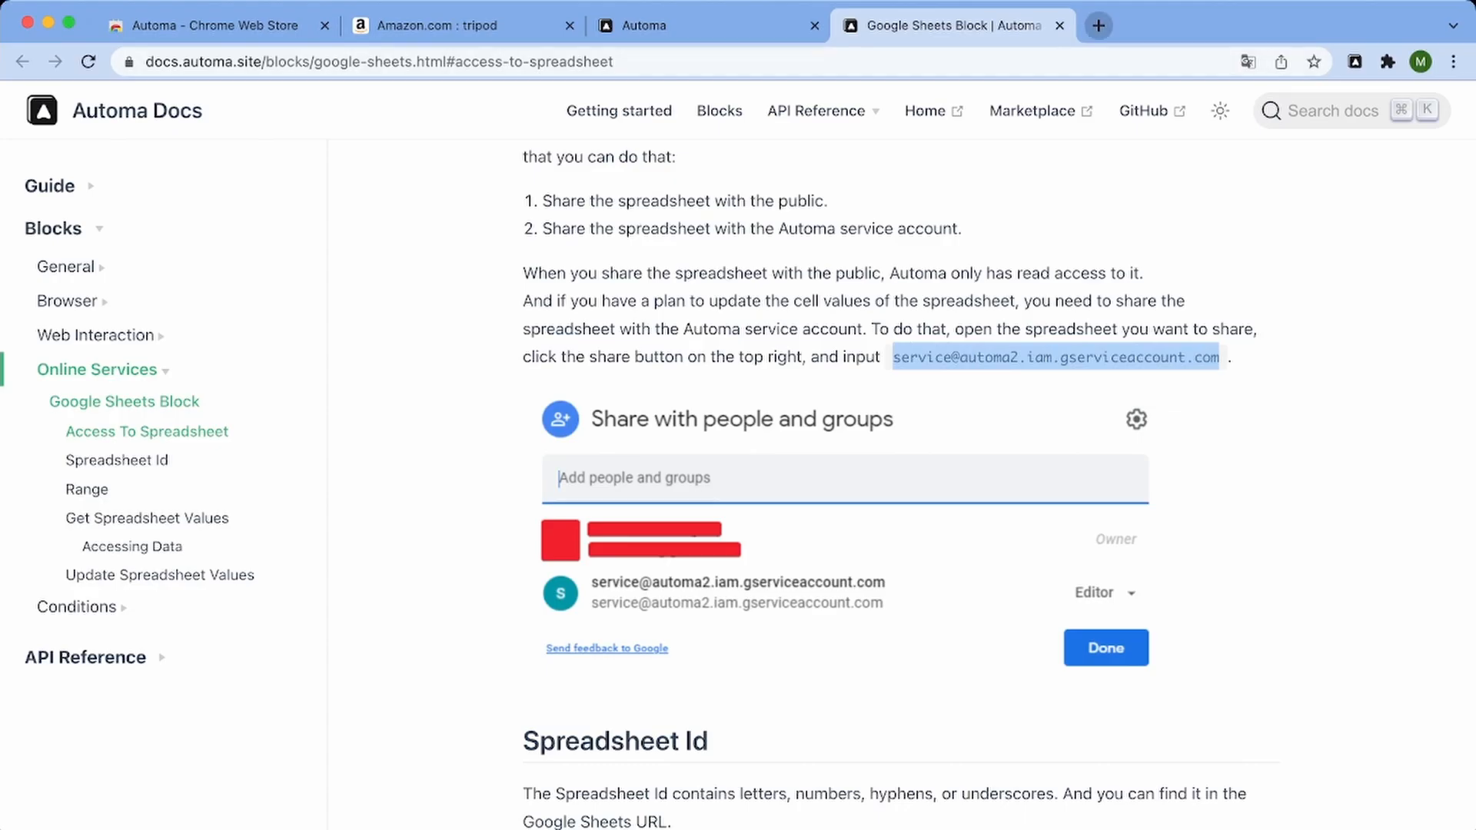
Create a new Google Sheets spreadsheet through sheet.new and name it "Amazon Product Reviews"
key(super+t)
text(sheet.new)
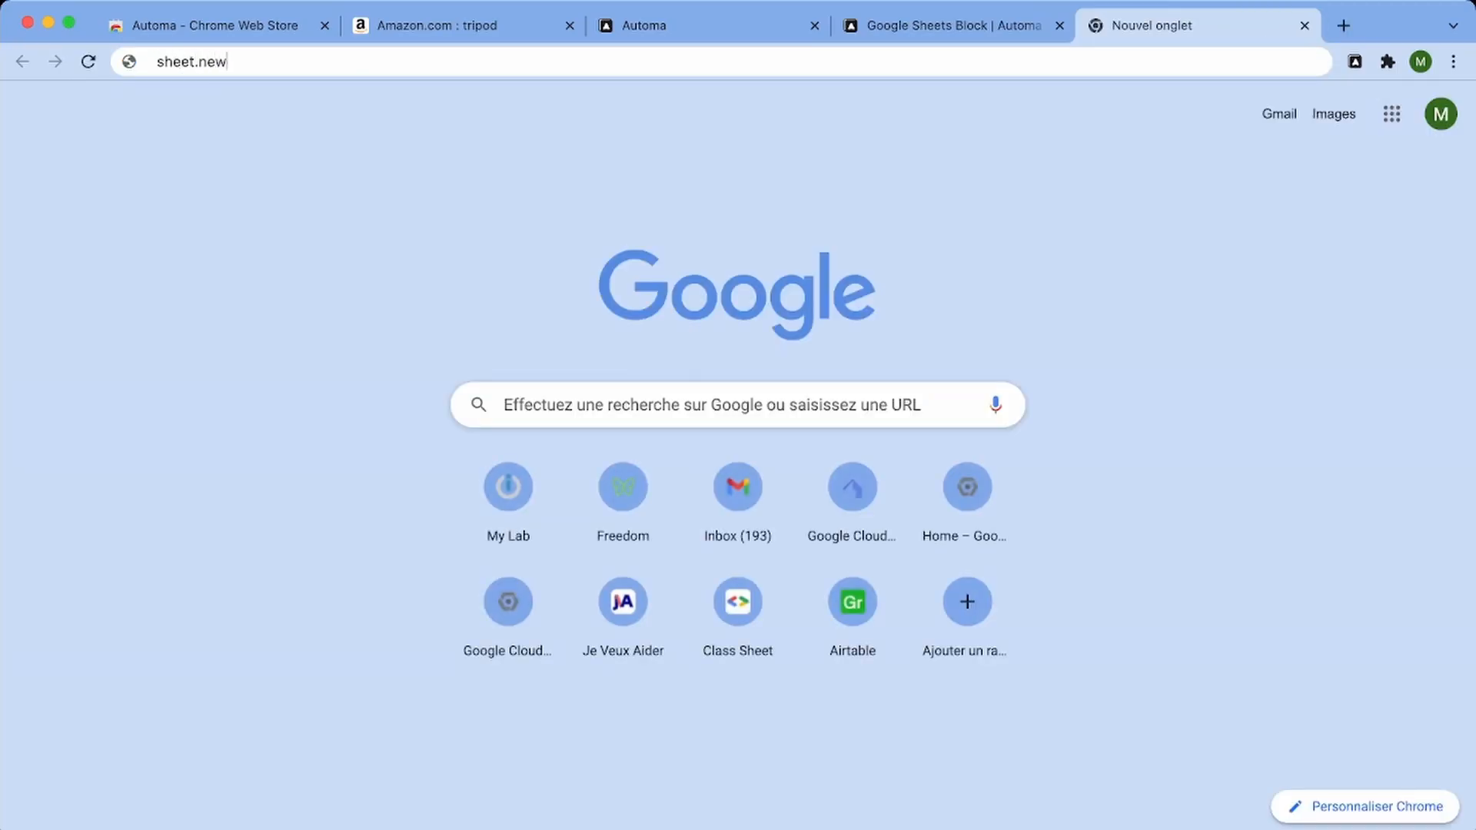
key(Return)
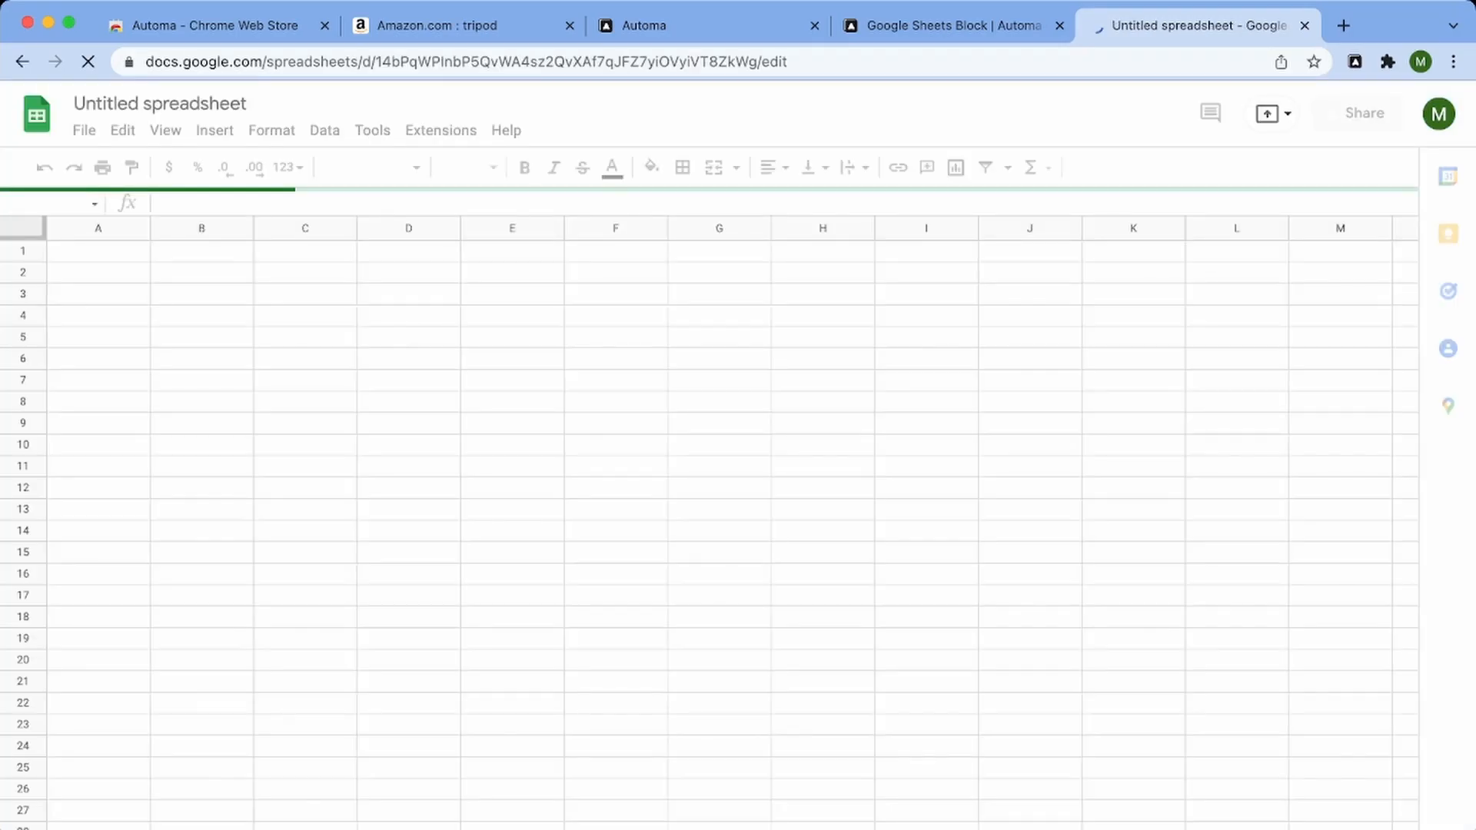
click(160, 104)
text(Amazaon)
key(BackSpace)
key(BackSpace)
text(on)
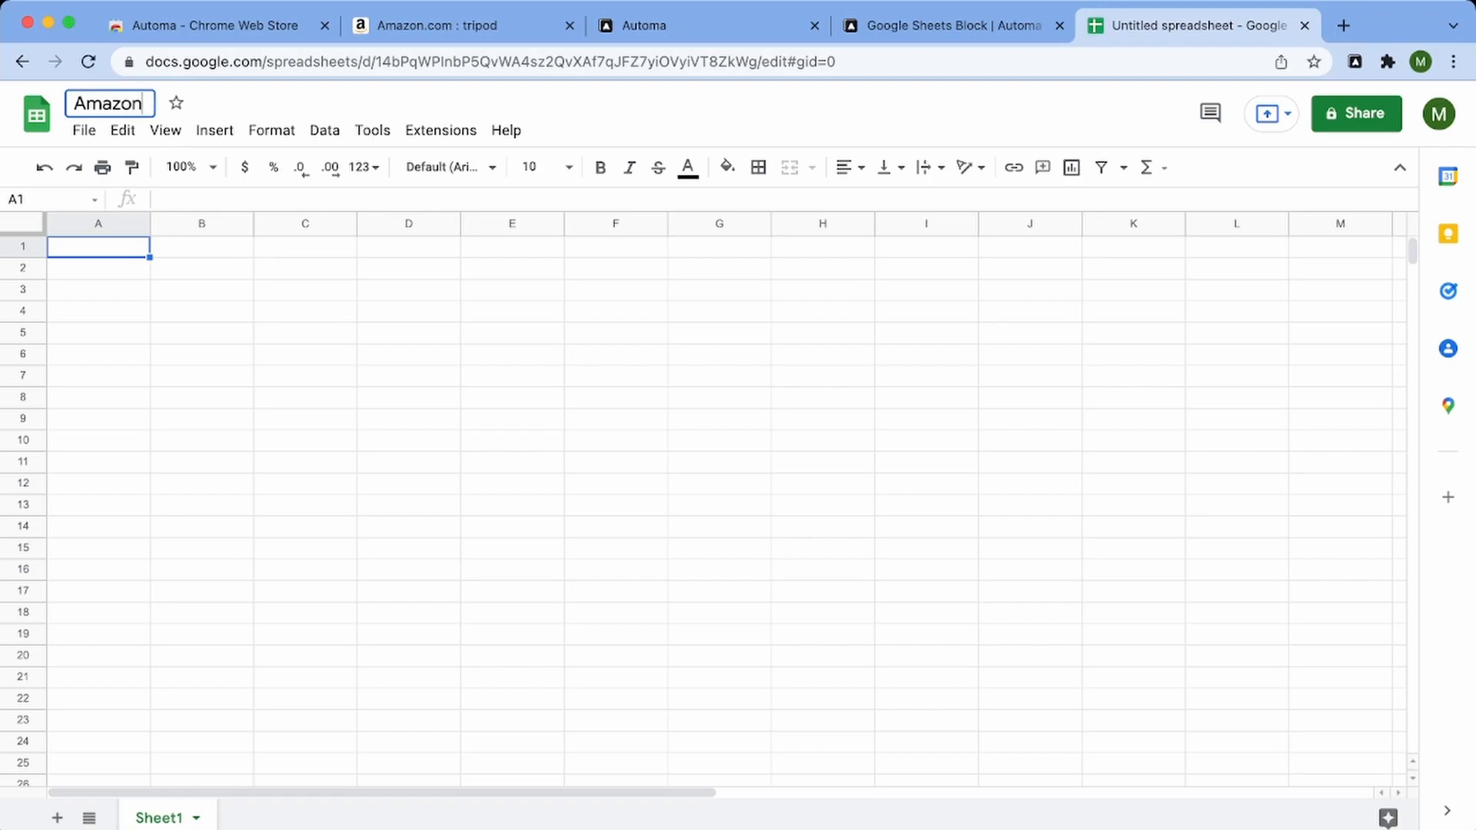
text( Product )
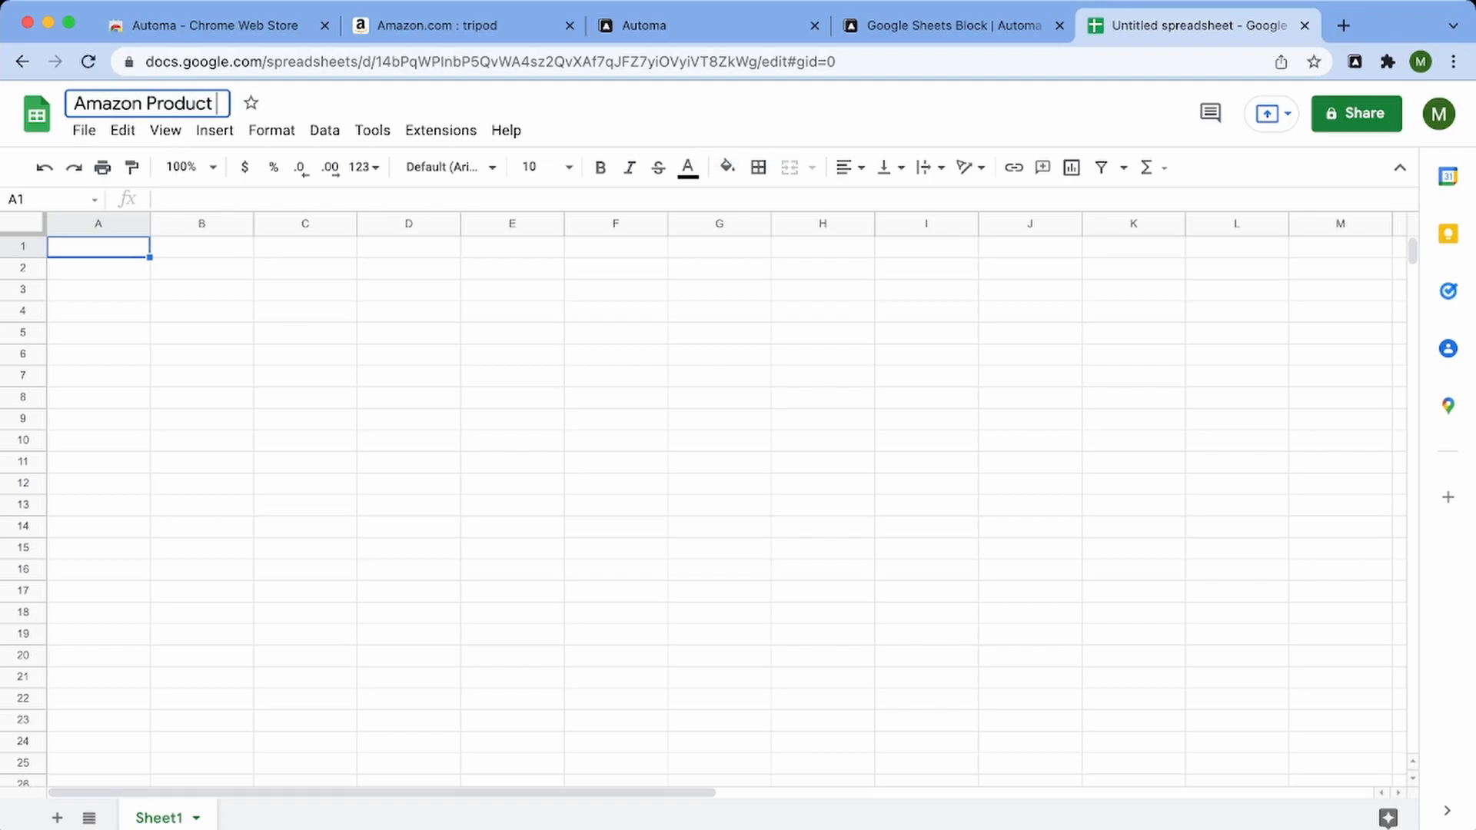
text(Reviews)
key(Return)
Share the spreadsheet with the Automa service account using its copied e-mail address
click(1356, 114)
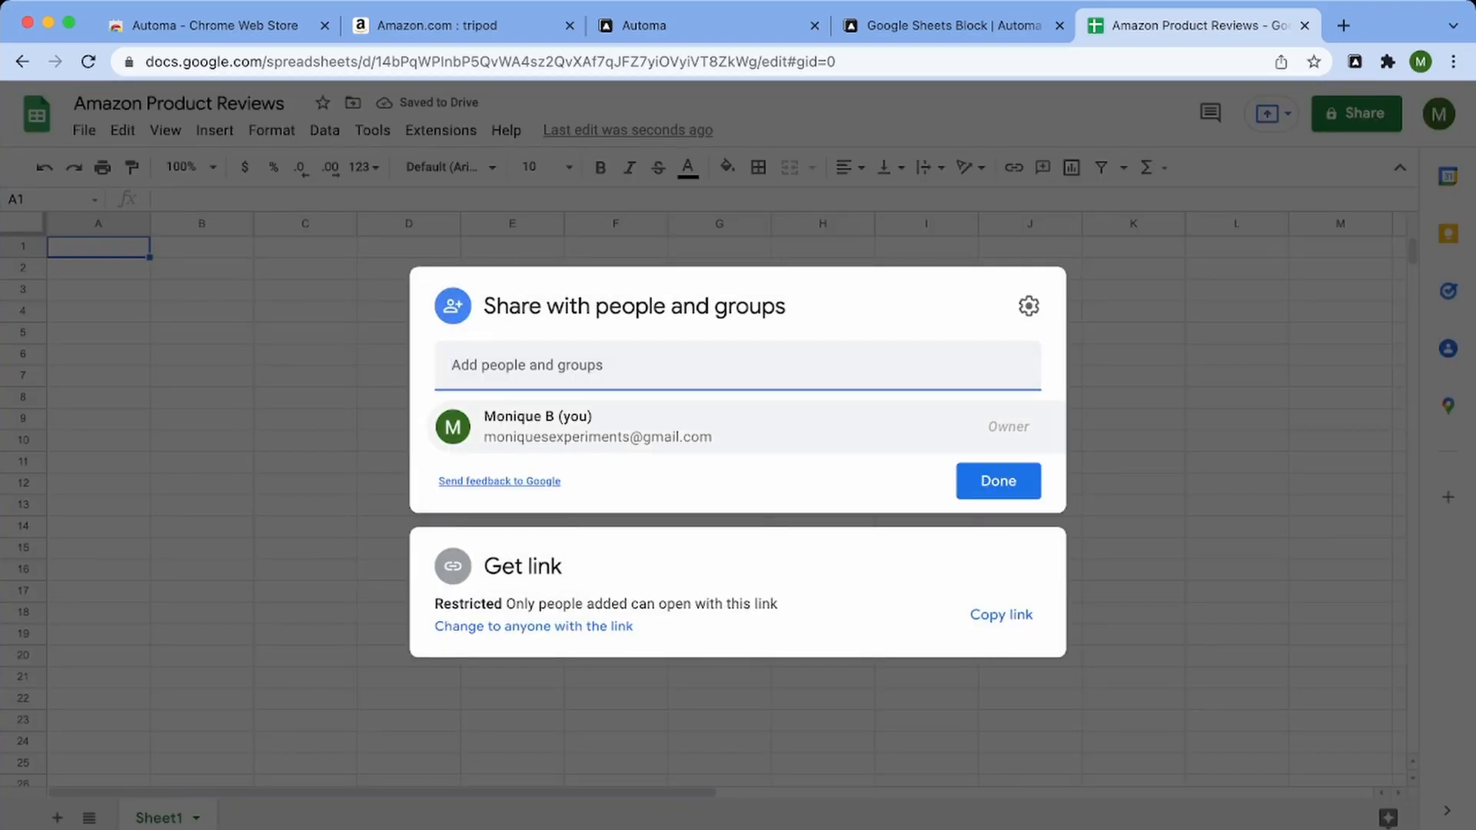
key(super+v)
click(455, 396)
click(997, 559)
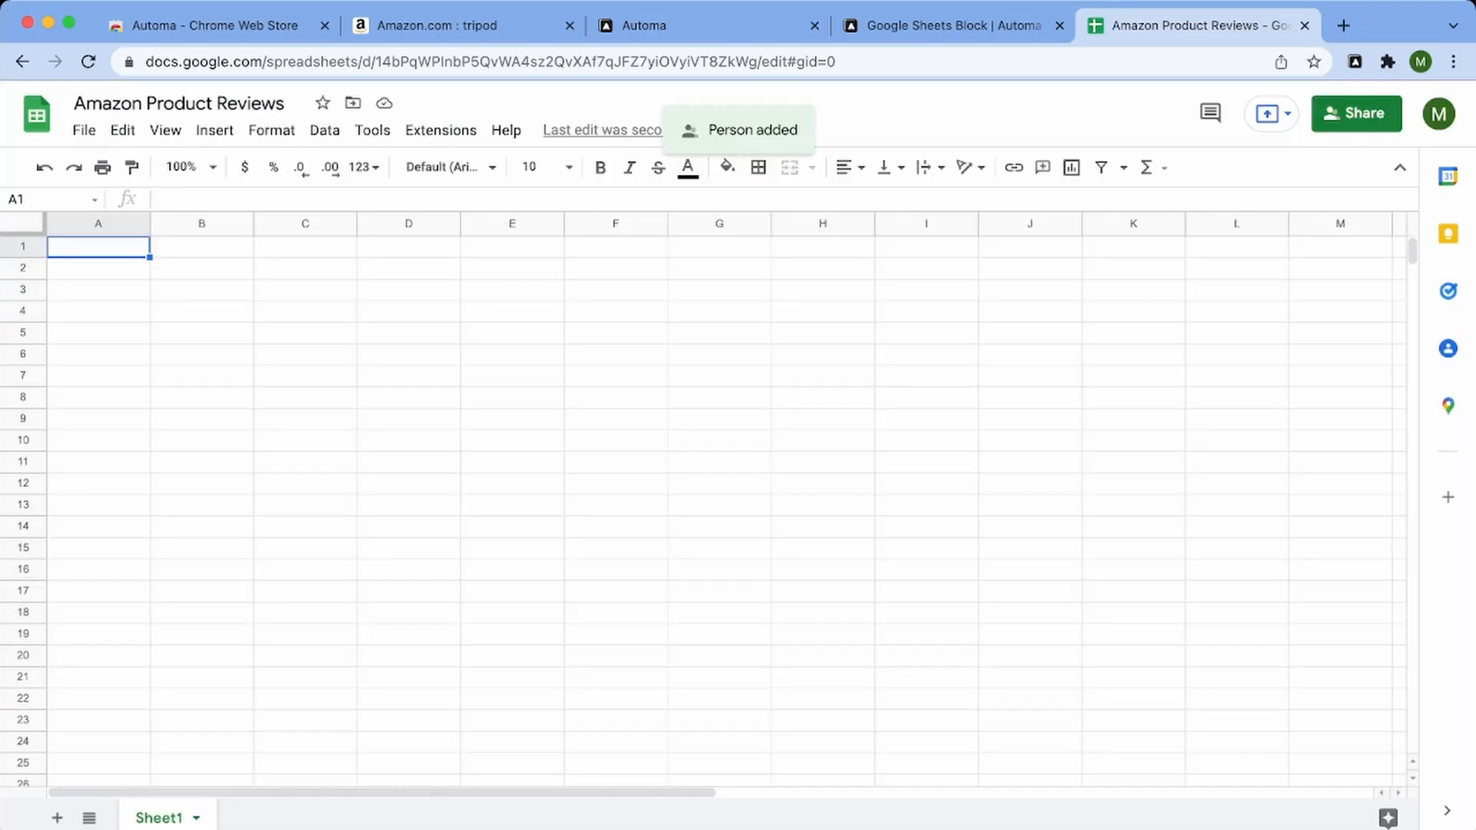
Return to the Automa workflow and set the Google Sheets block's action to update spreadsheet cell values
click(239, 25)
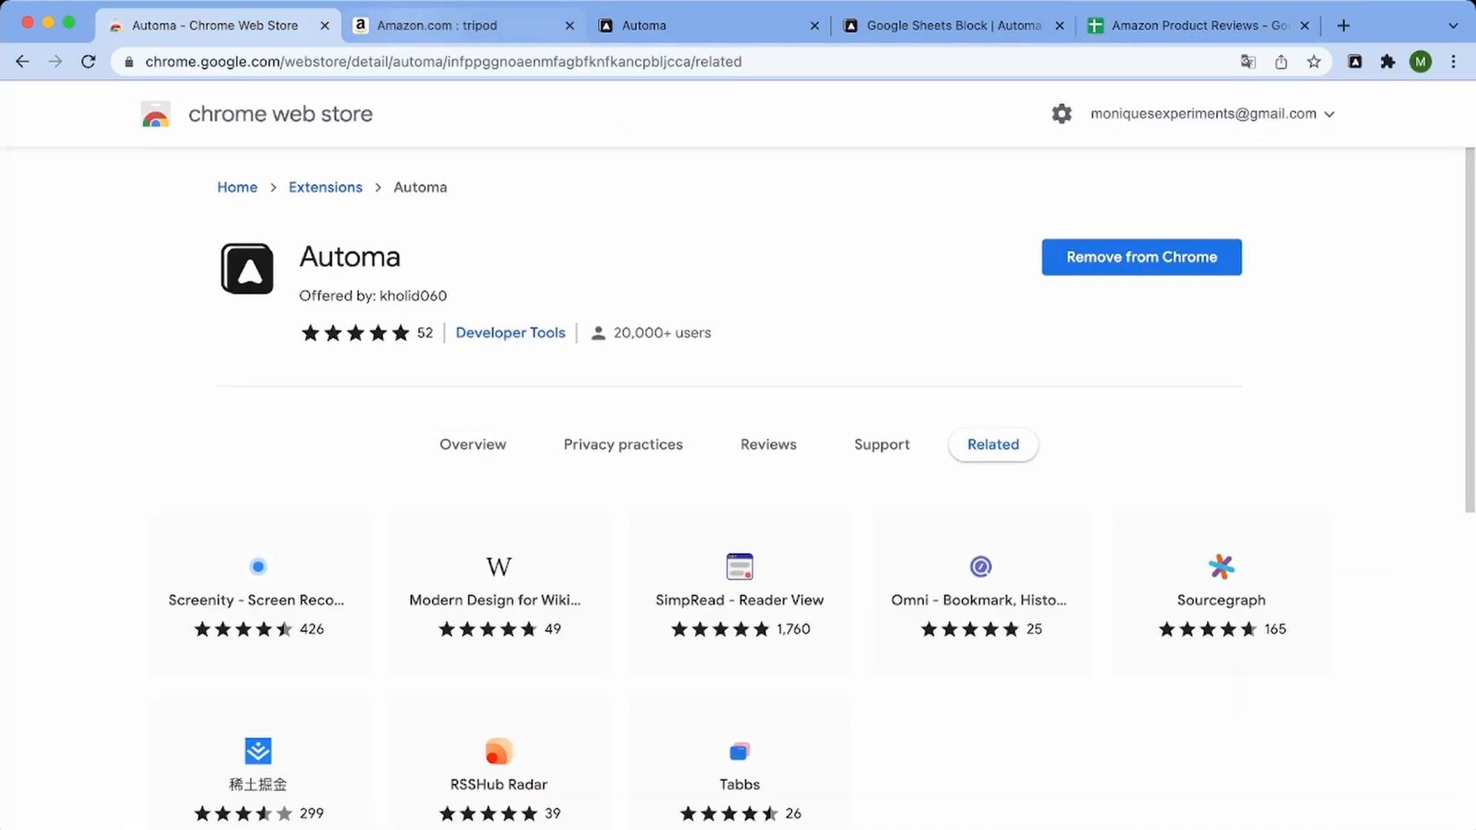
click(442, 25)
click(644, 26)
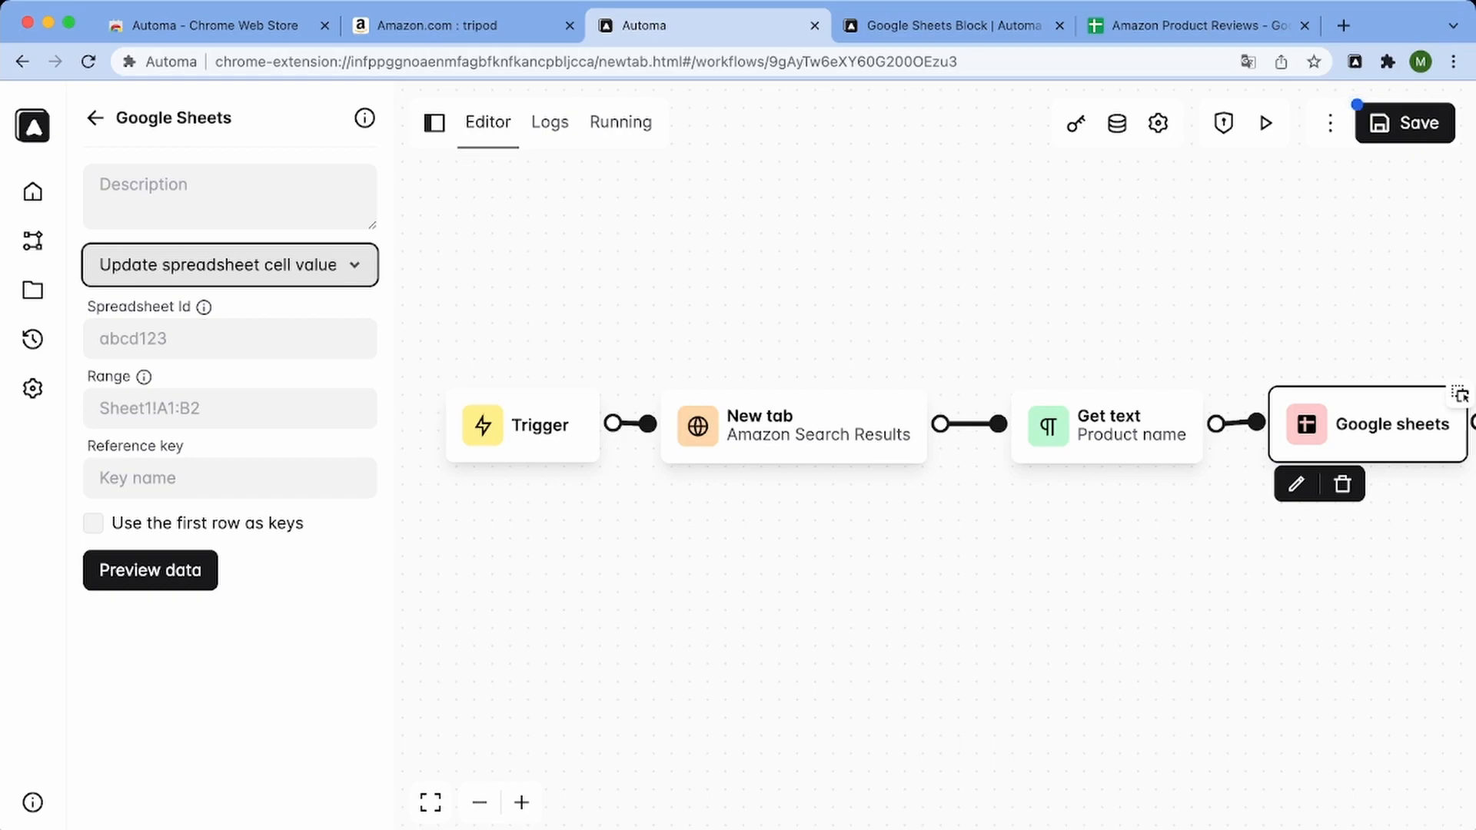
click(219, 314)
Copy the spreadsheet ID from the Amazon Product Reviews sheet's URL into the Google Sheets block's Spreadsheet Id
click(229, 339)
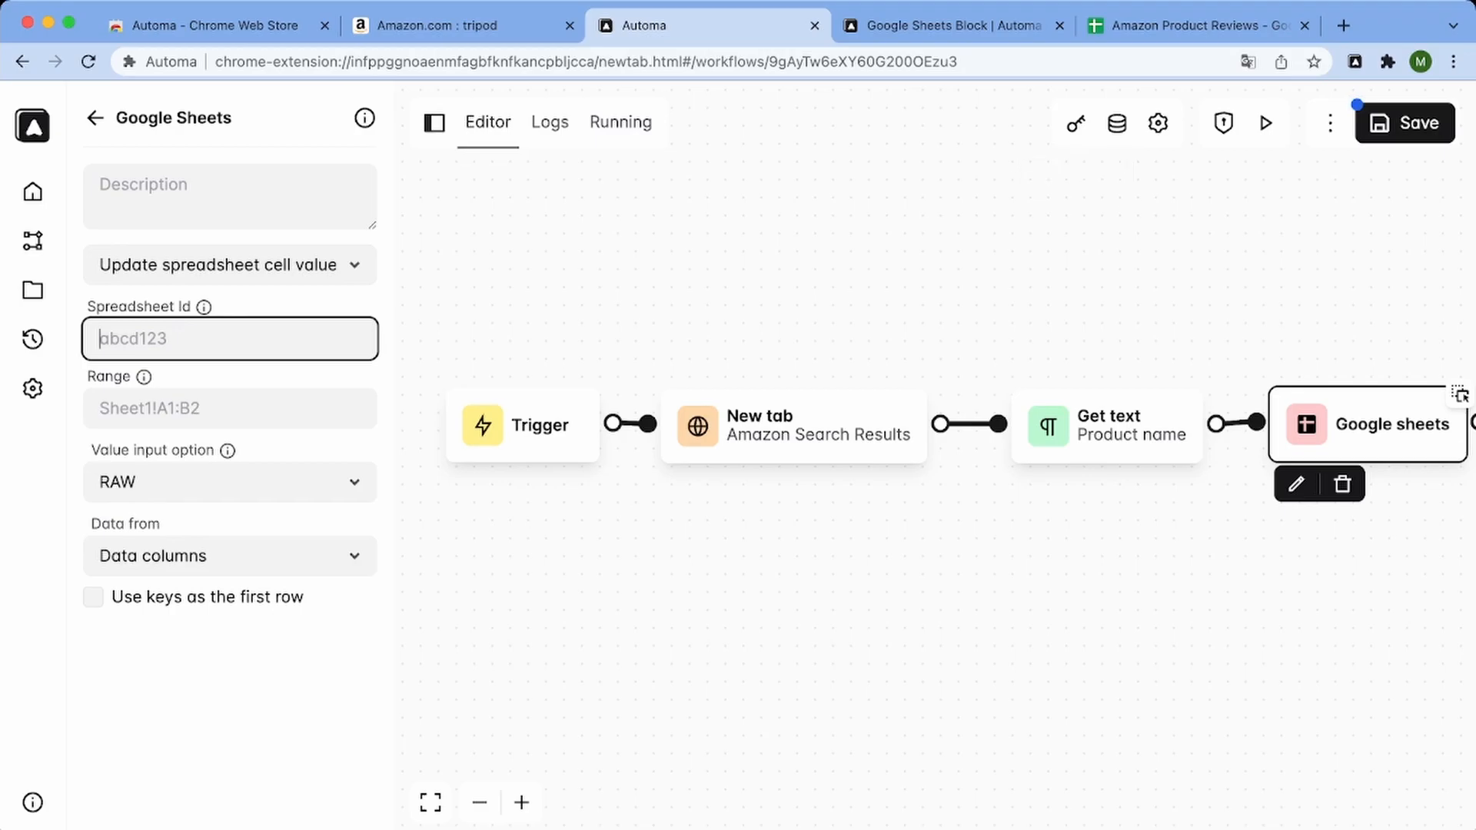
click(1187, 25)
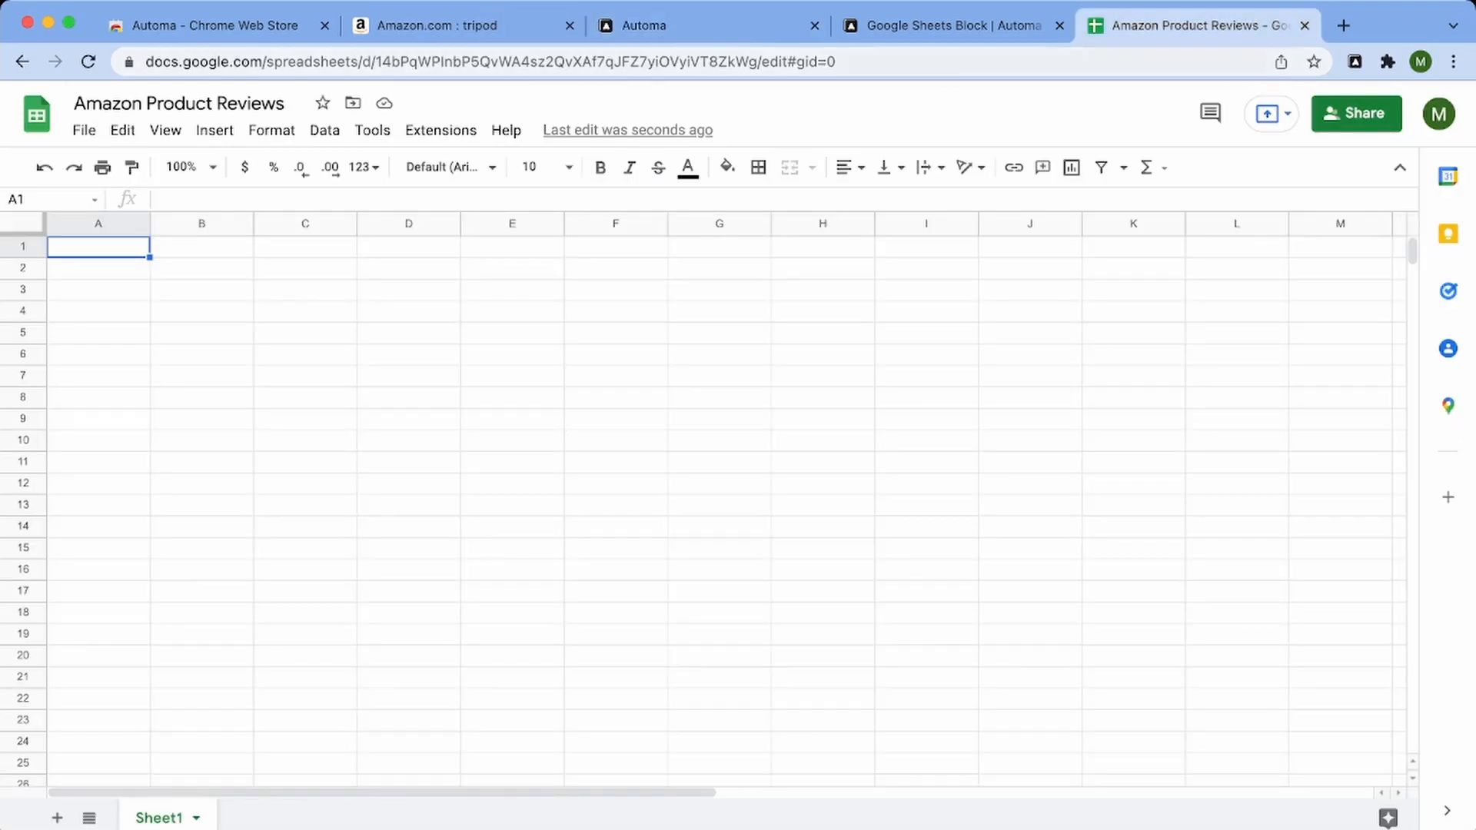
drag(375, 61, 757, 61)
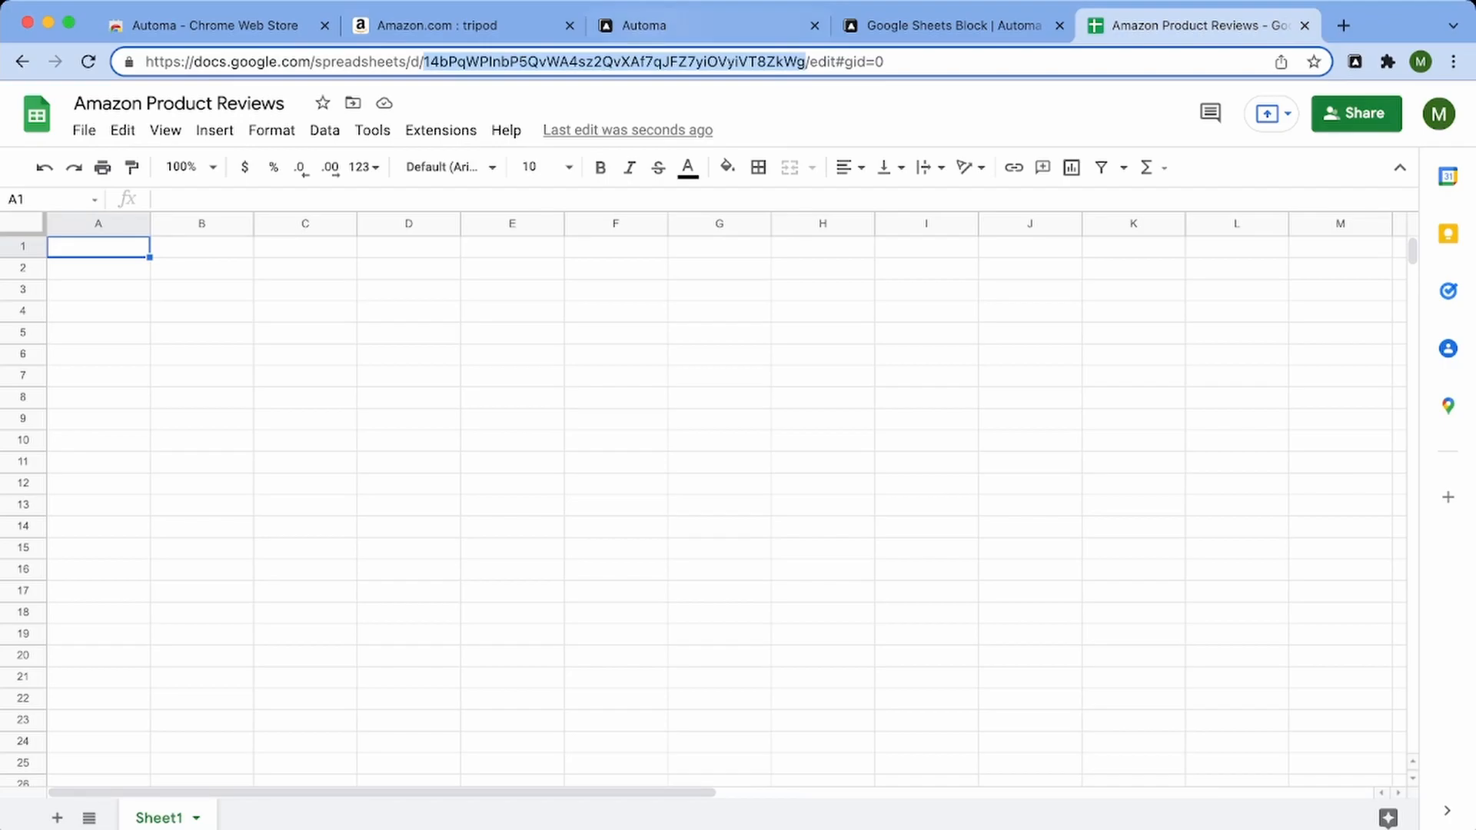
click(644, 25)
key(super+v)
key(Tab)
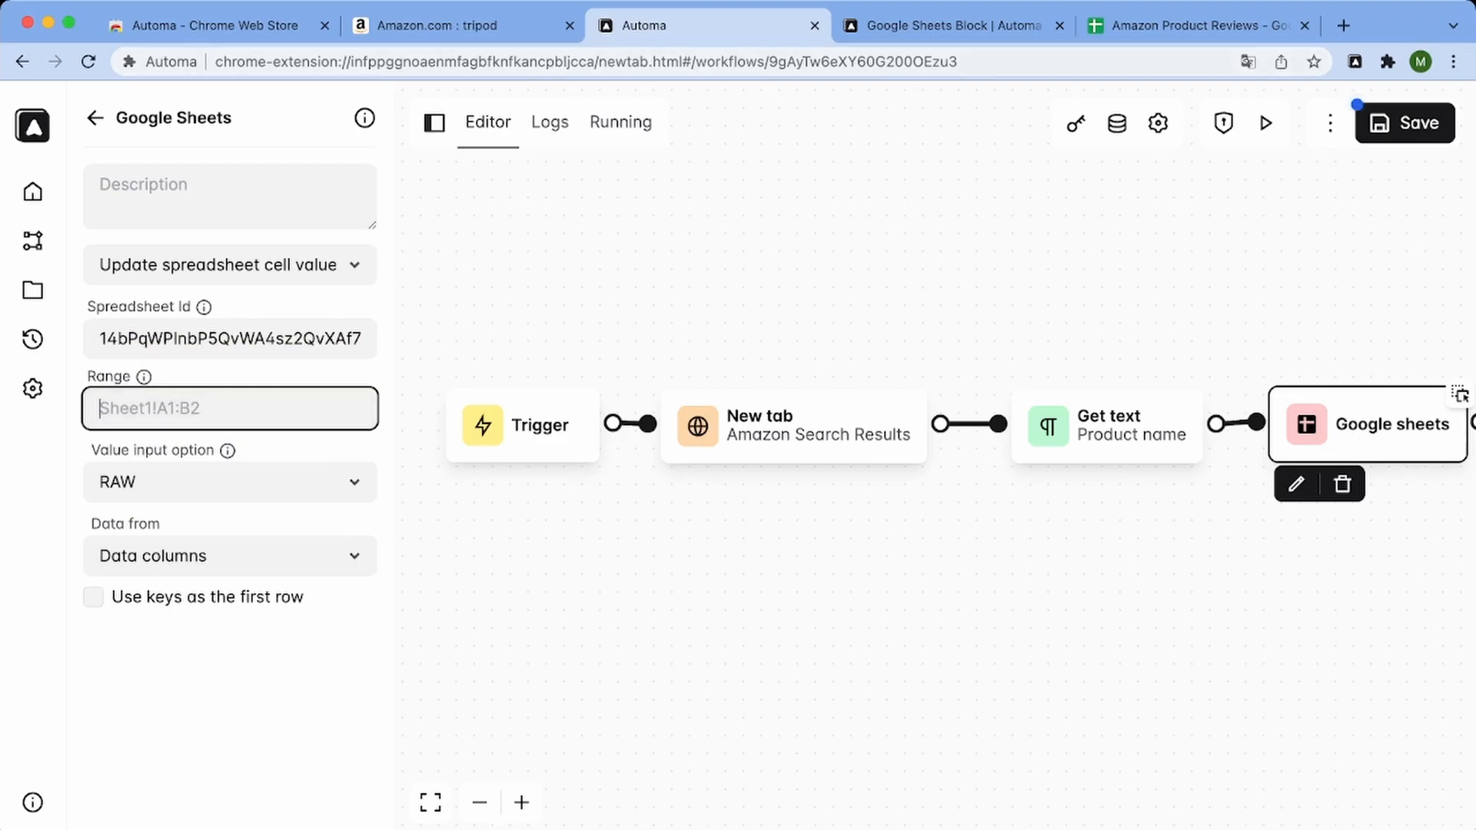
Set the Google Sheets block's range to Sheet1!A1:A, using the range example from the Automa documentation
click(1187, 25)
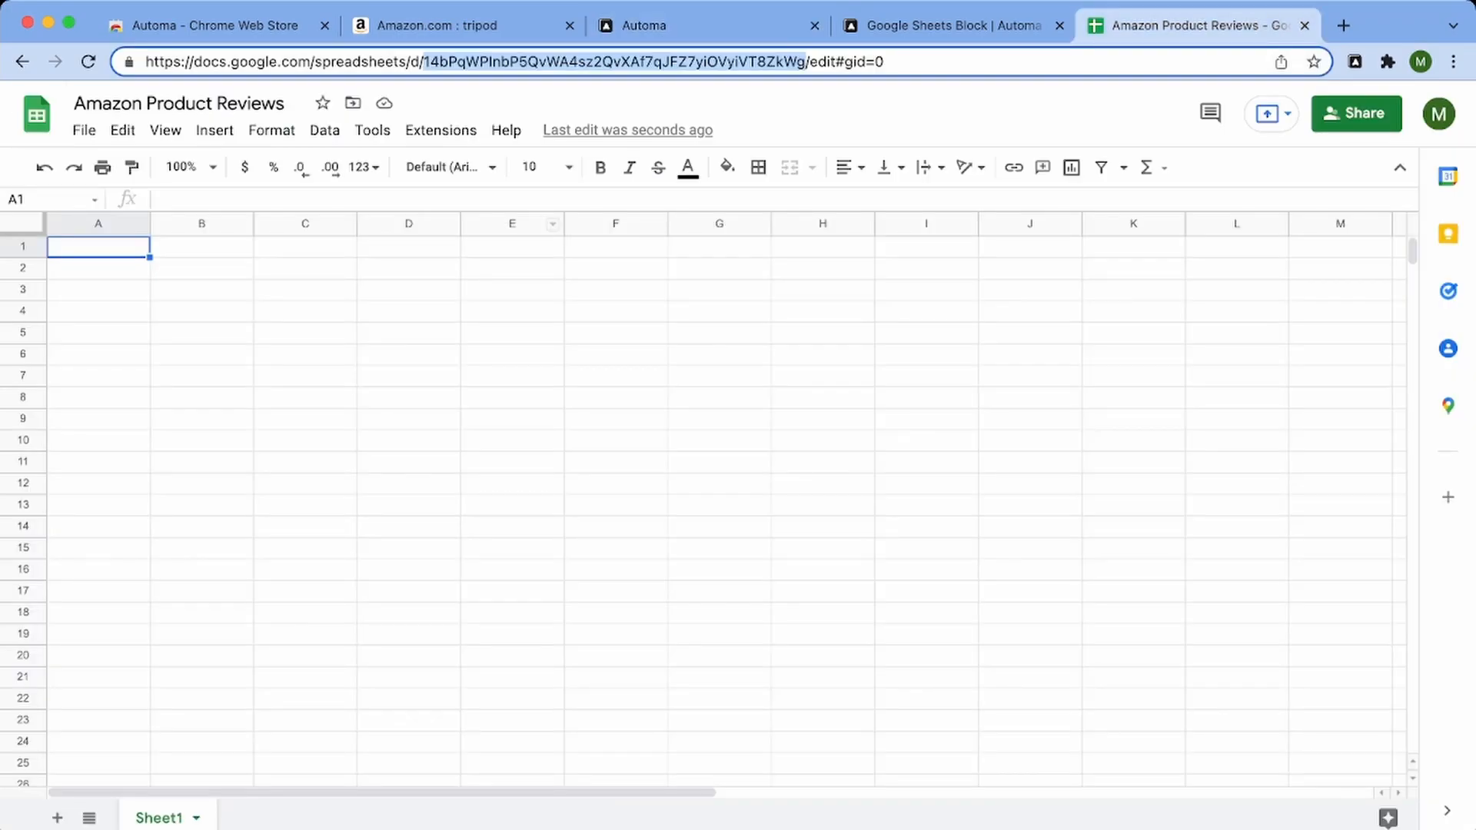
drag(99, 246, 98, 505)
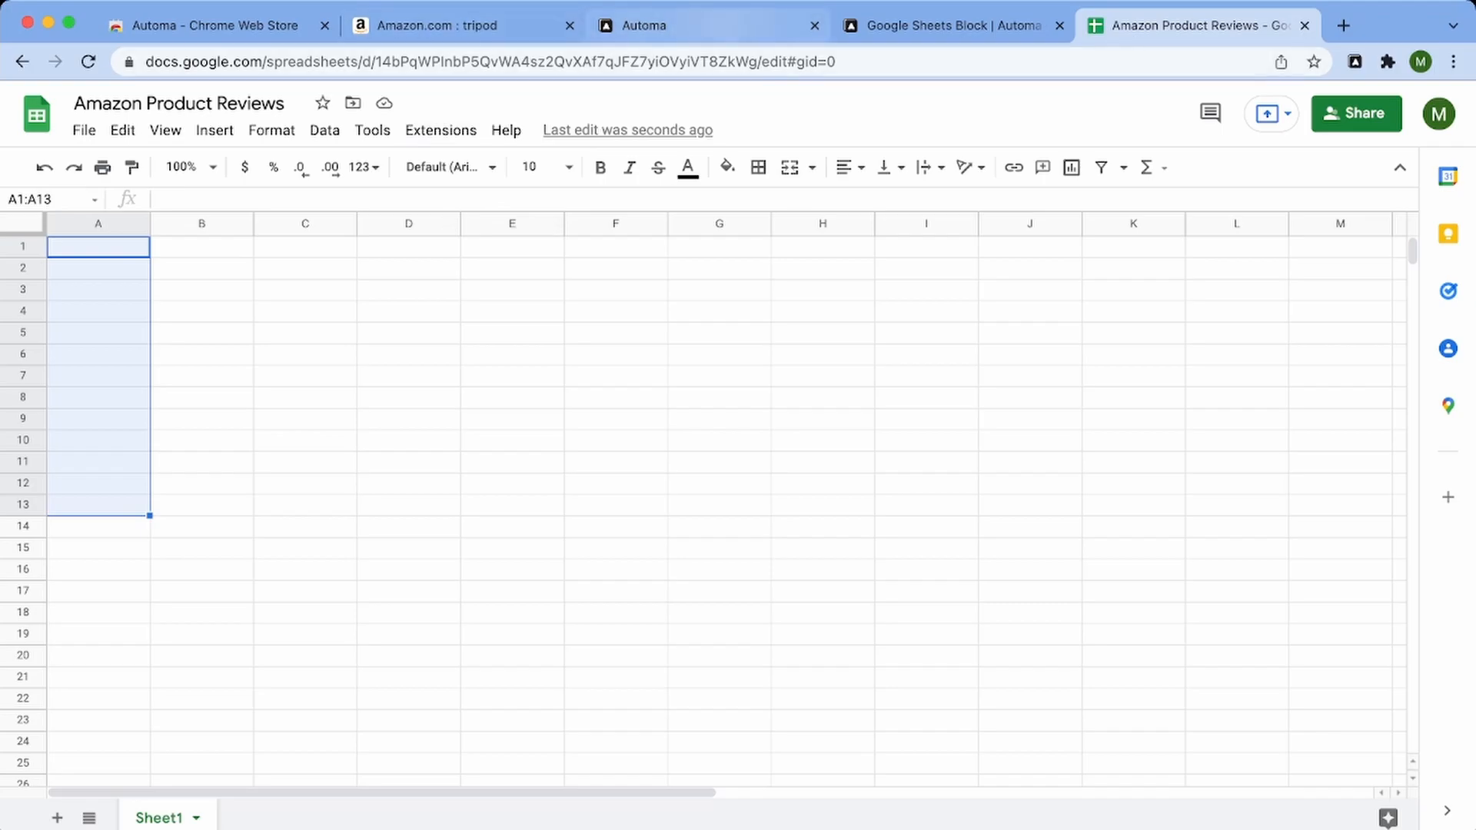
click(945, 25)
scroll(899, 476, up, 1)
scroll(899, 477, down, 10)
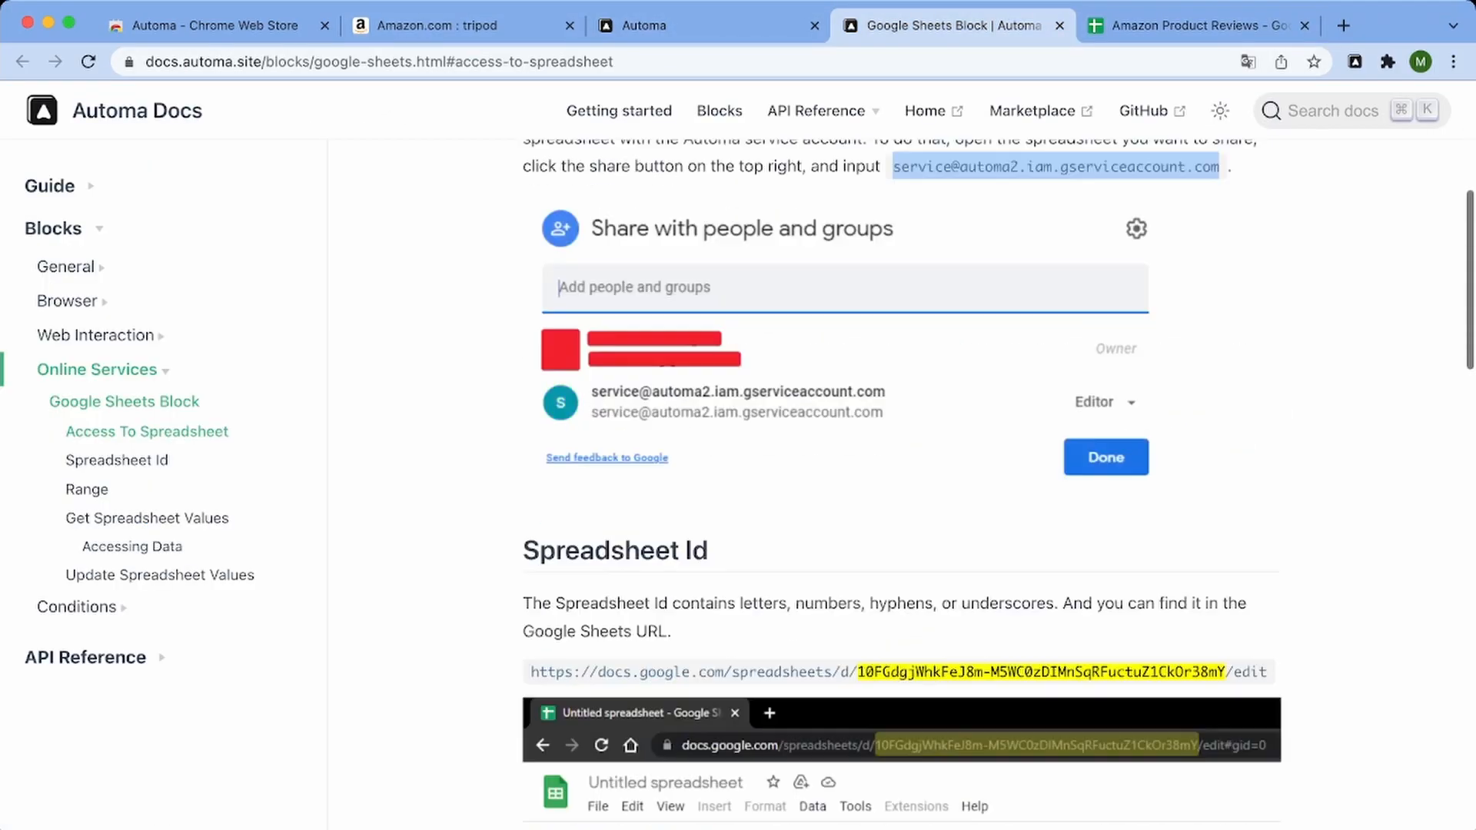
drag(740, 495, 814, 494)
key(super+c)
click(692, 26)
click(231, 408)
key(super+v)
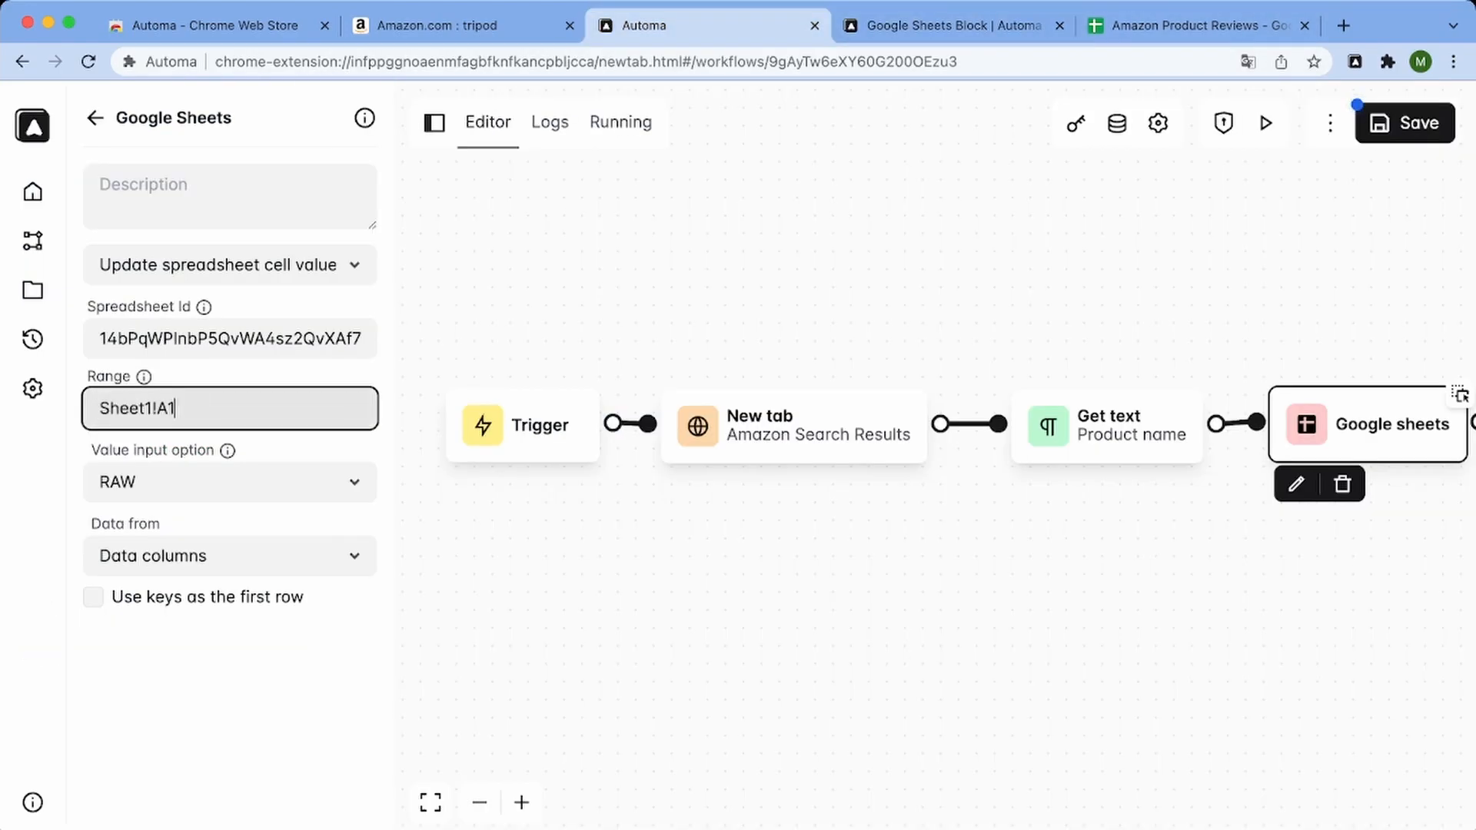
text(:A)
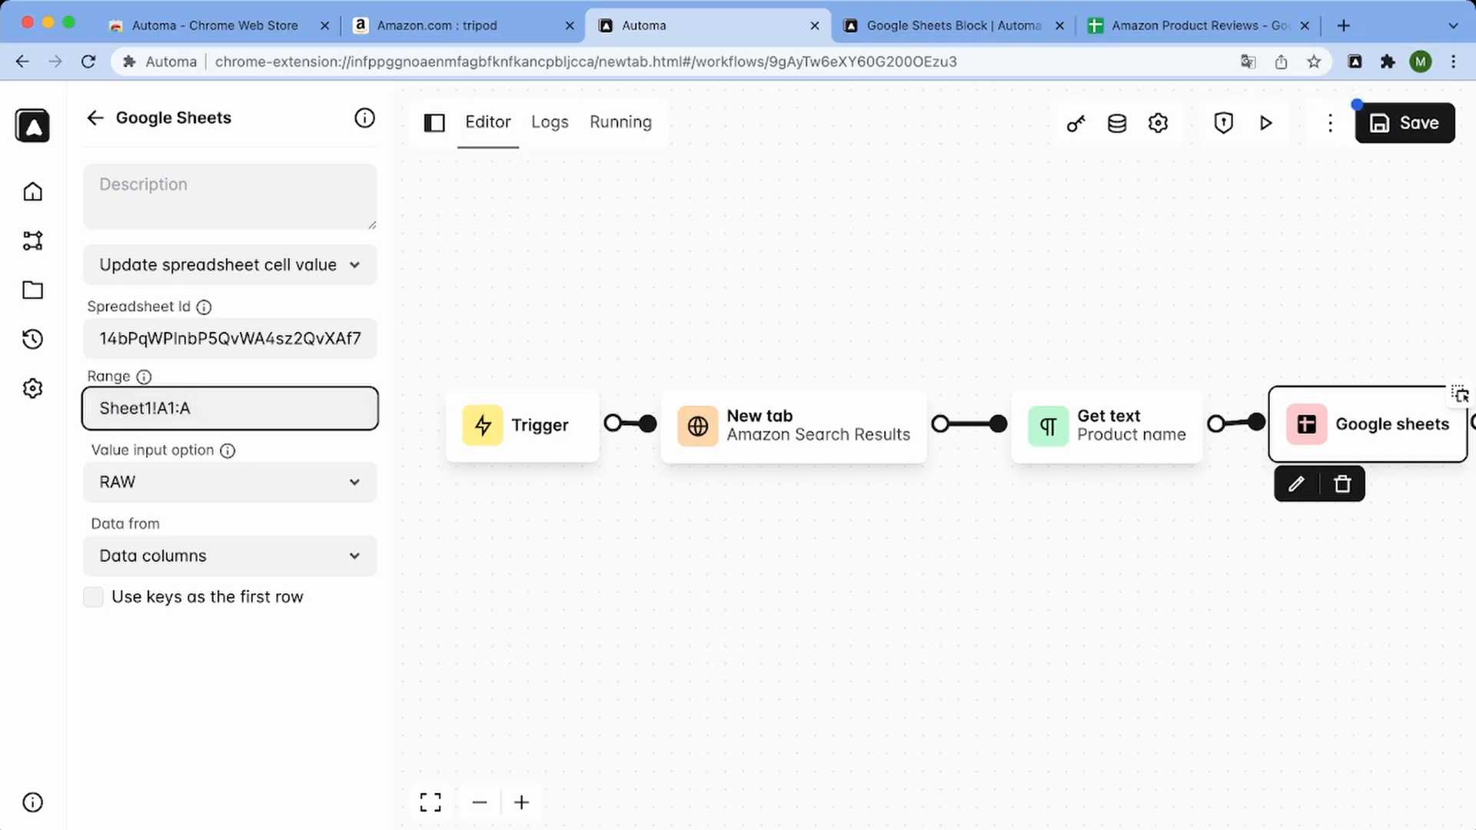
click(1195, 25)
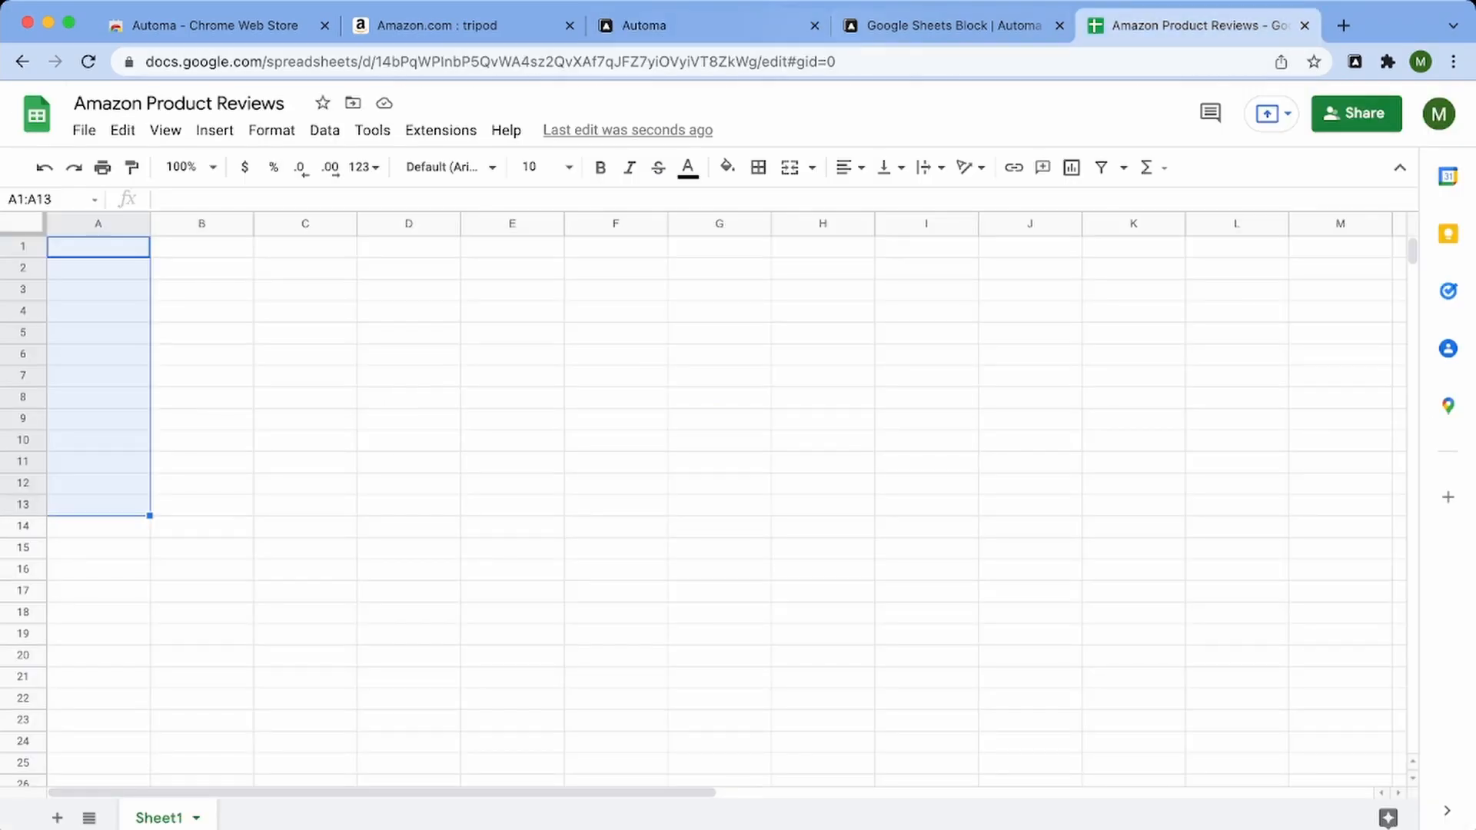
click(667, 26)
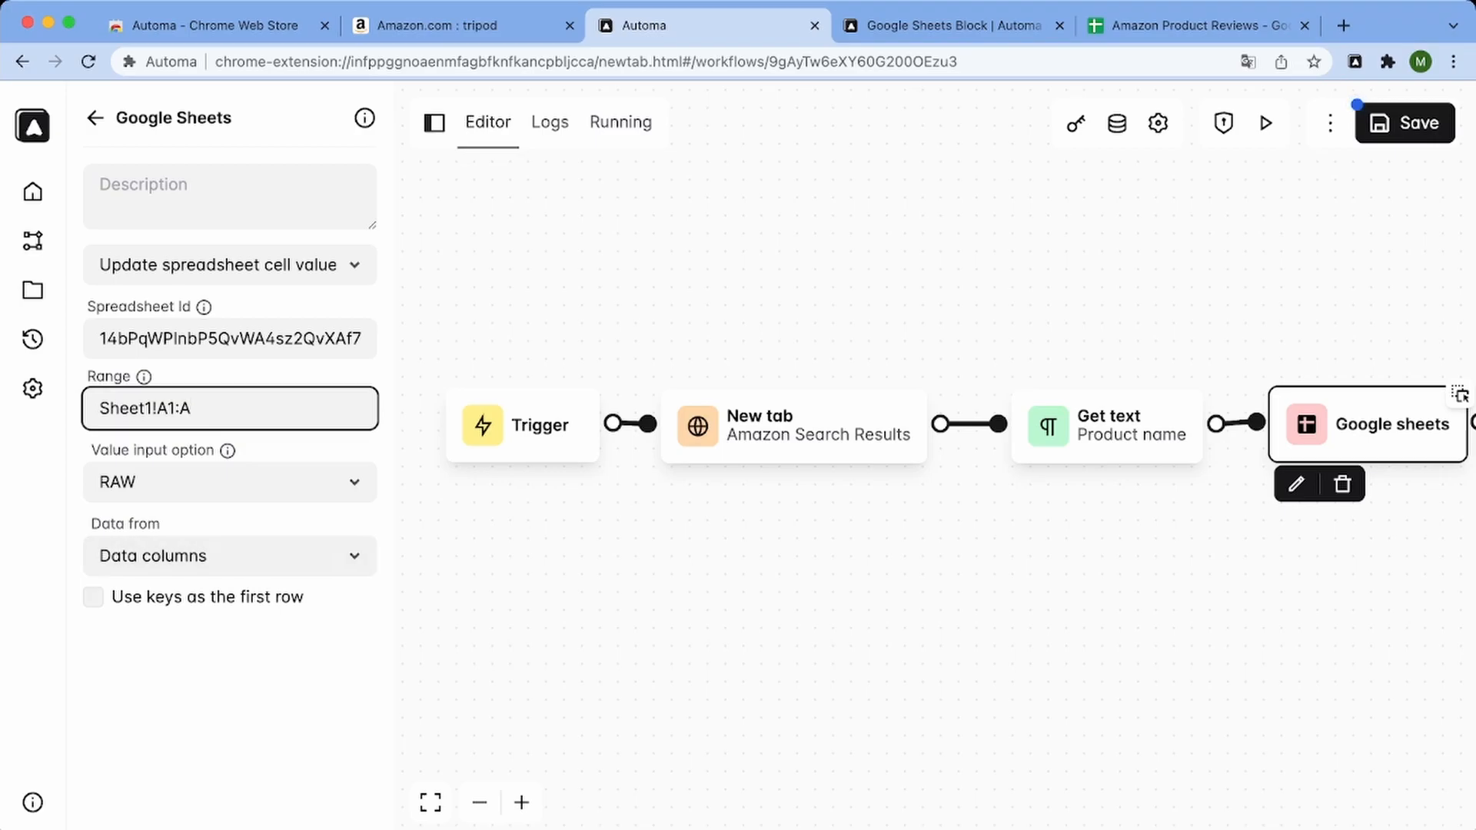
Keep Data columns as the data source, enable "Use keys as the first row", and save the workflow
click(230, 556)
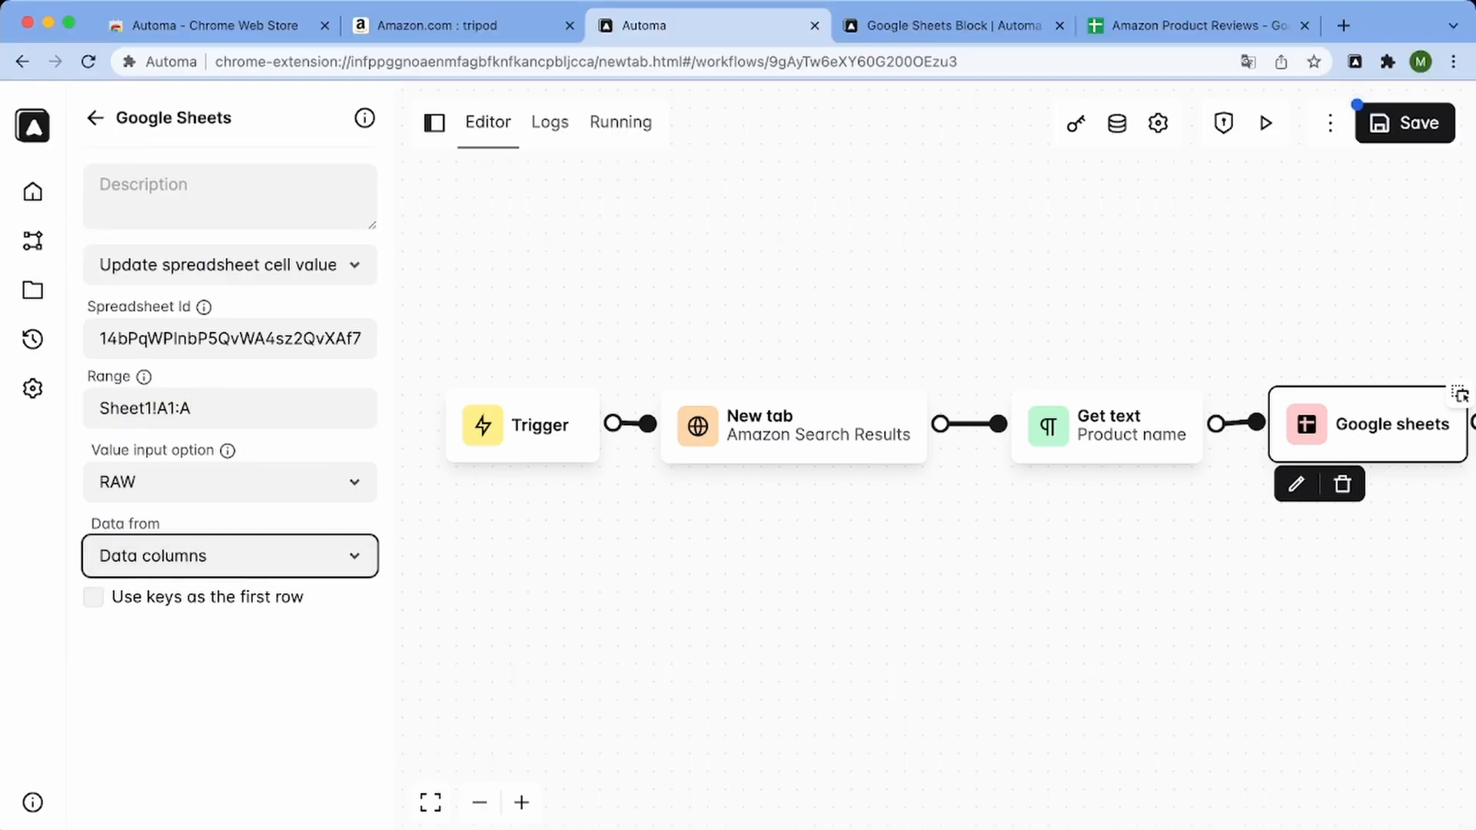
click(93, 597)
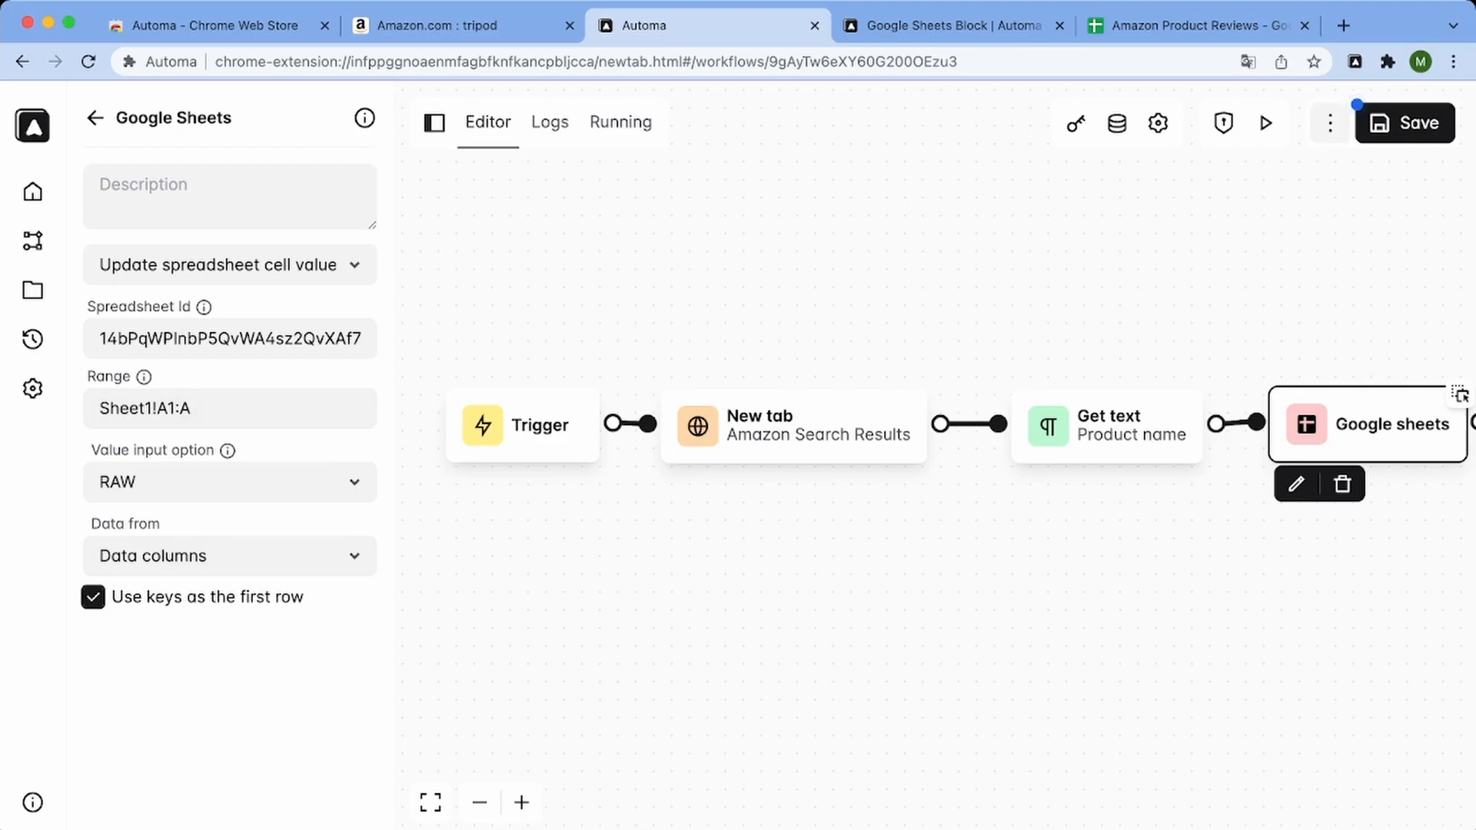
click(1404, 123)
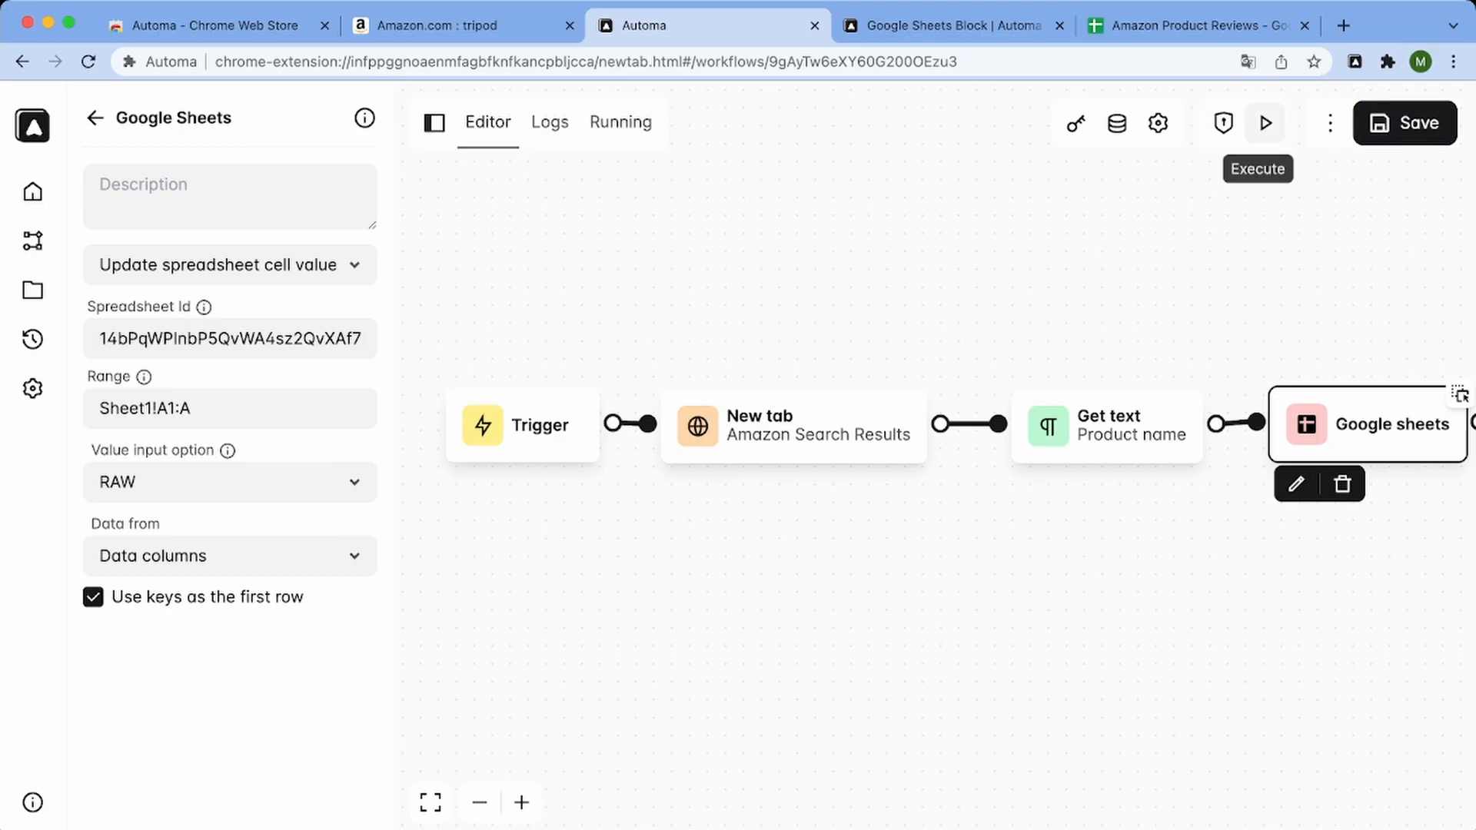
Execute the workflow and review the product names written to column A of the Amazon Product Reviews sheet
click(1265, 123)
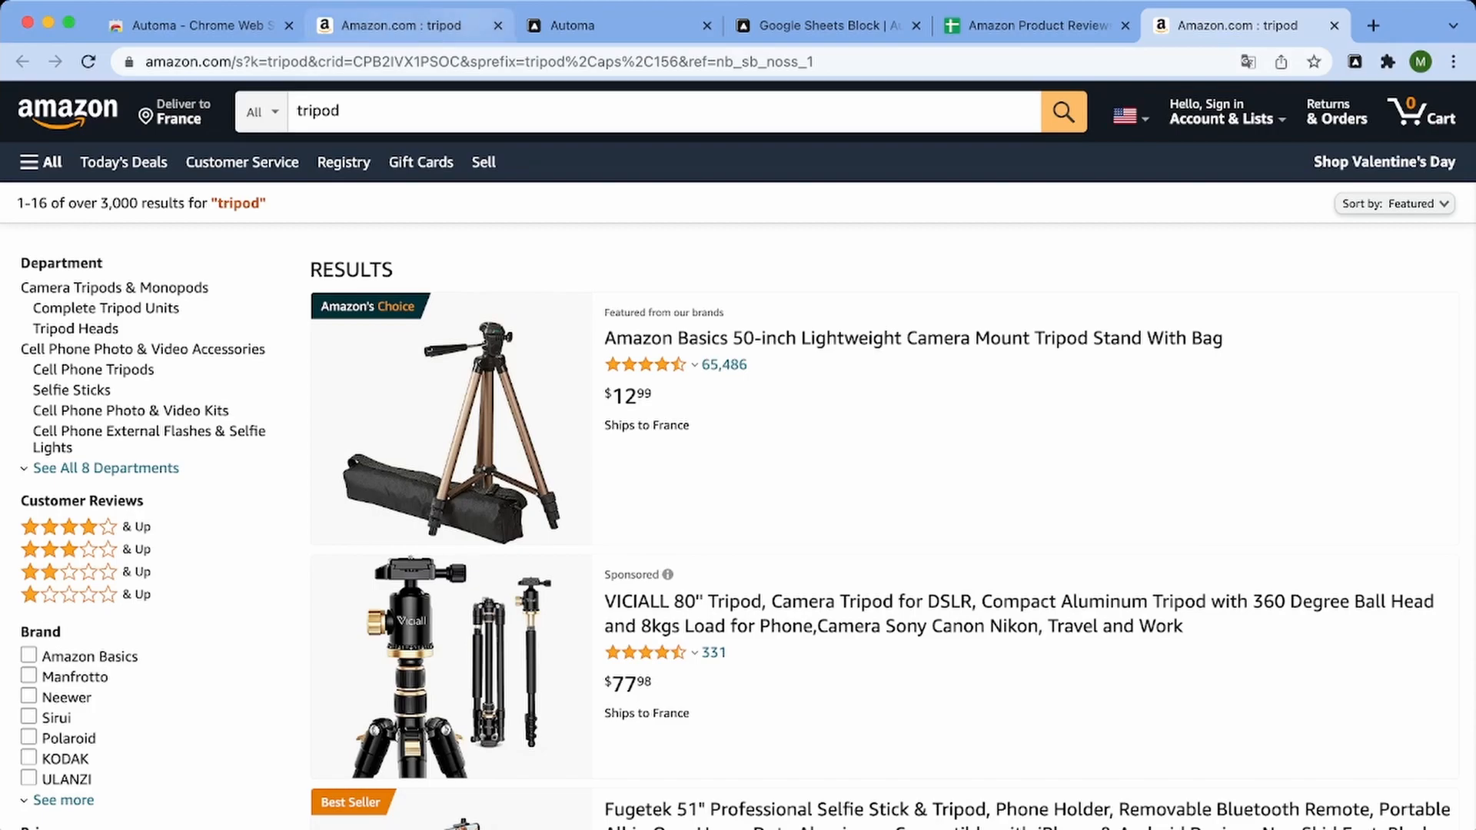
click(1030, 25)
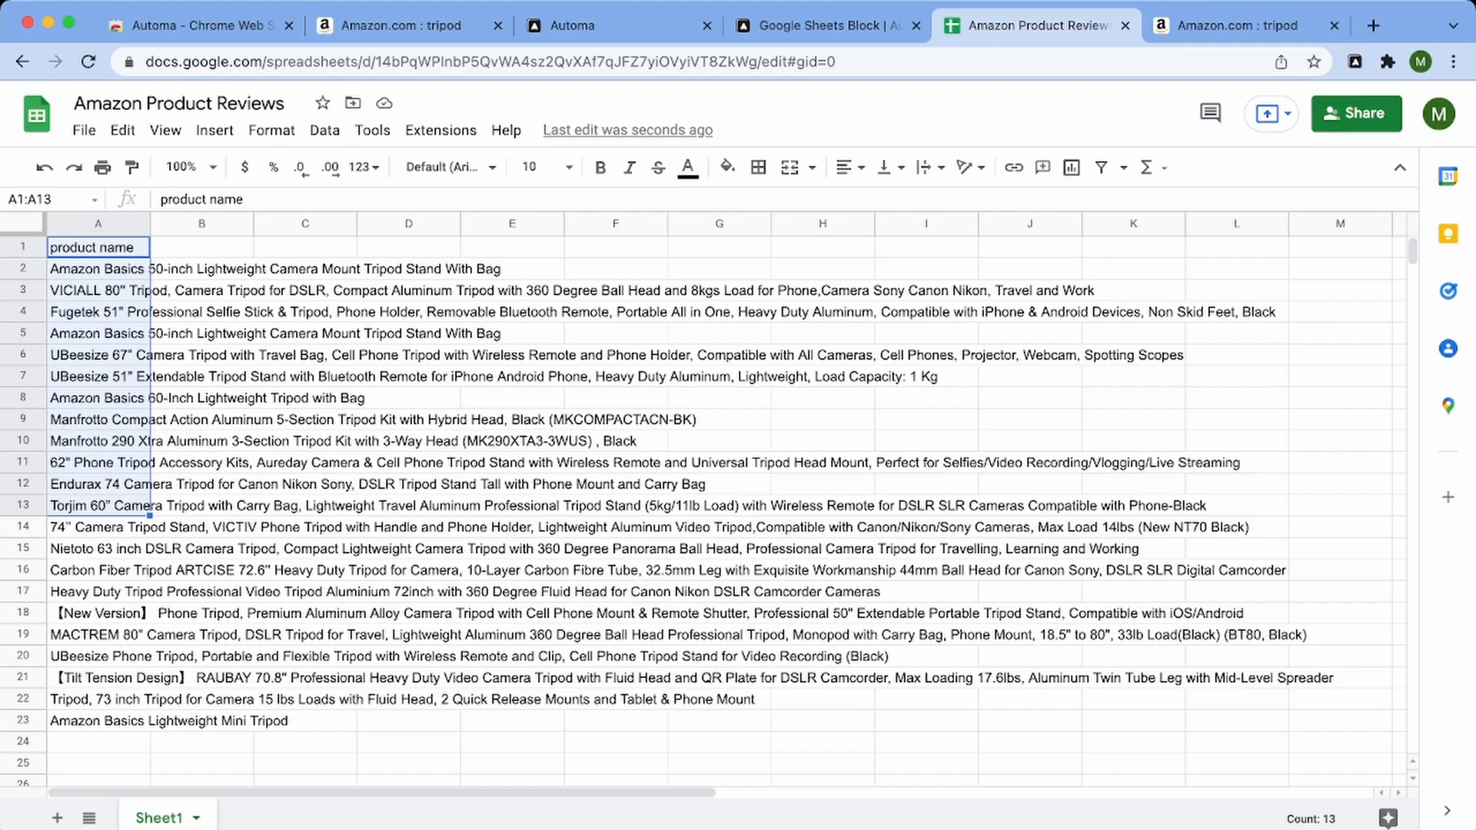
key(ctrl+Down)
scroll(719, 507, down, 4)
scroll(719, 507, up, 4)
drag(97, 269, 98, 699)
click(98, 700)
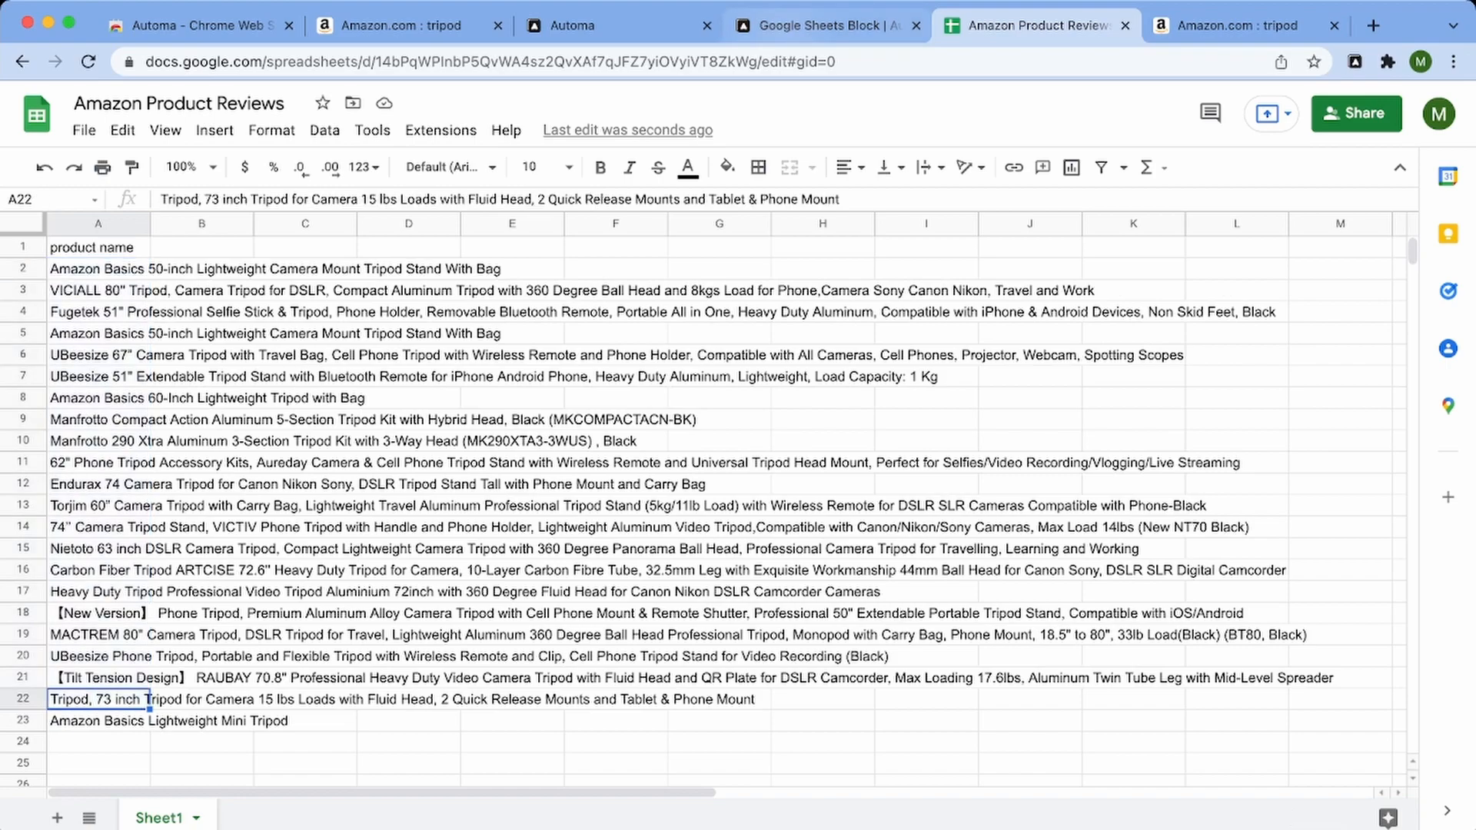
Check the workflow's run log in Automa and look over the spreadsheet, Google Sheets block documentation and Amazon tripod results
click(572, 25)
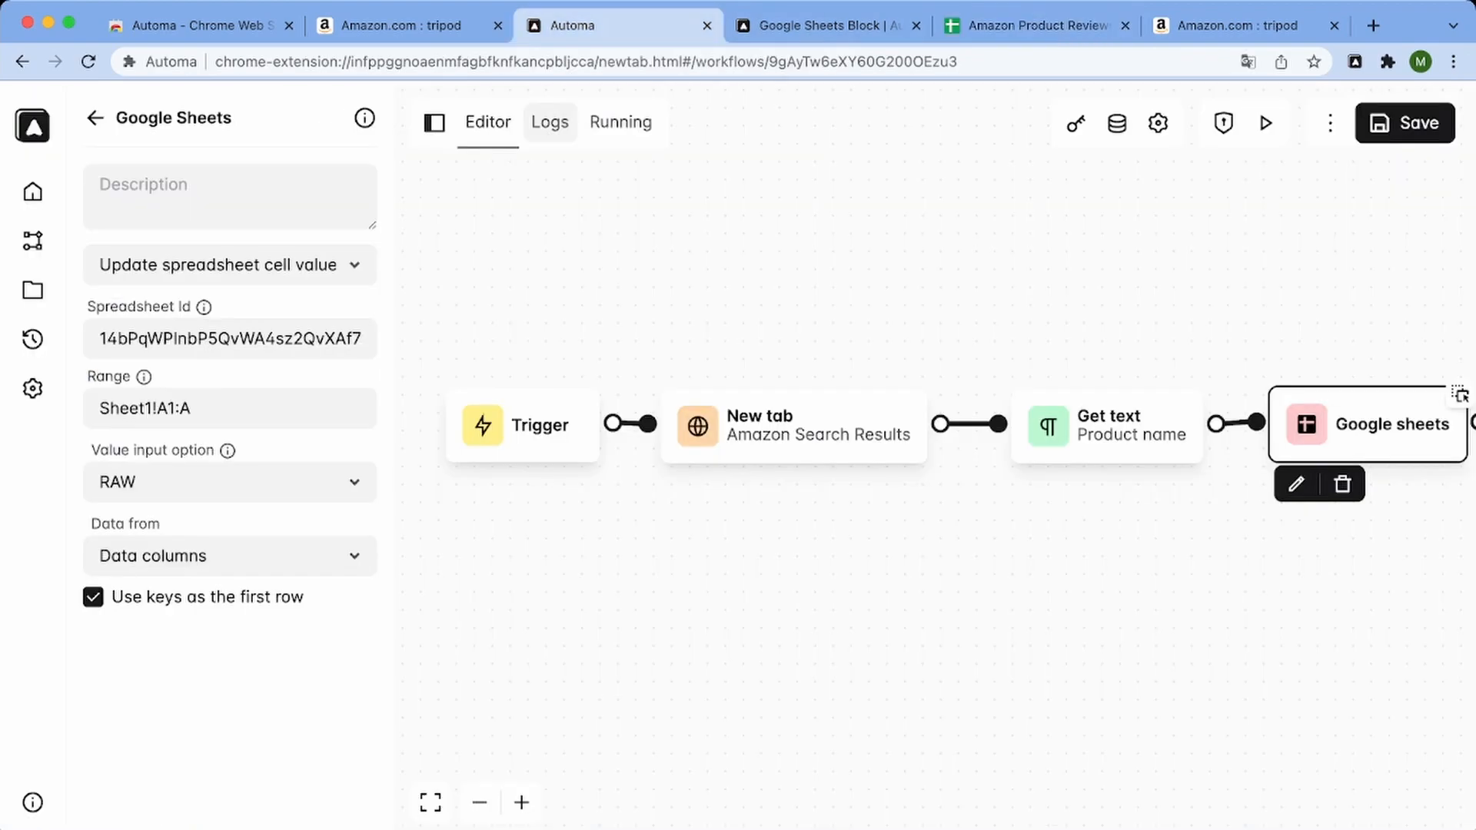
click(550, 123)
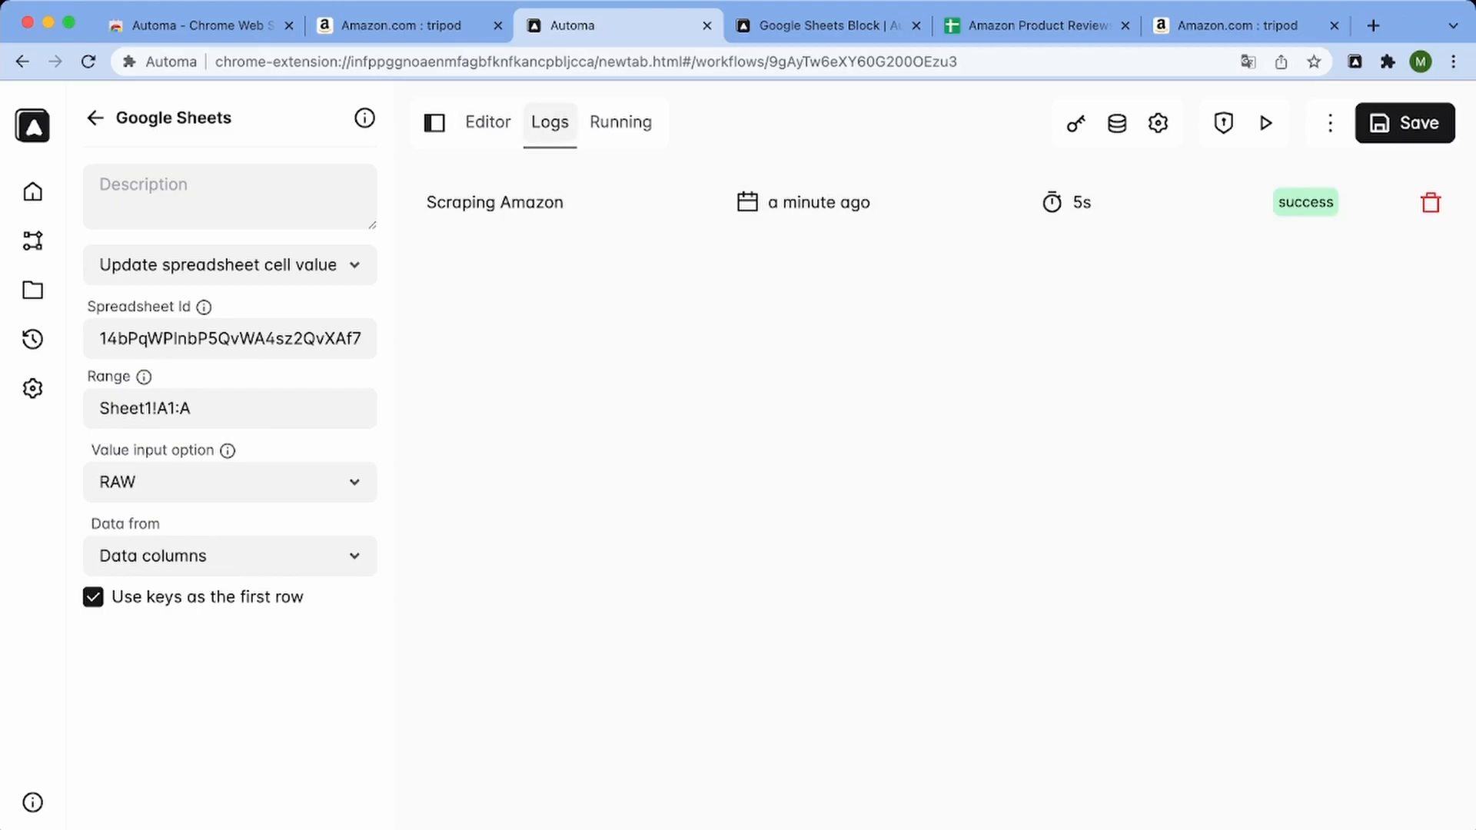
click(991, 26)
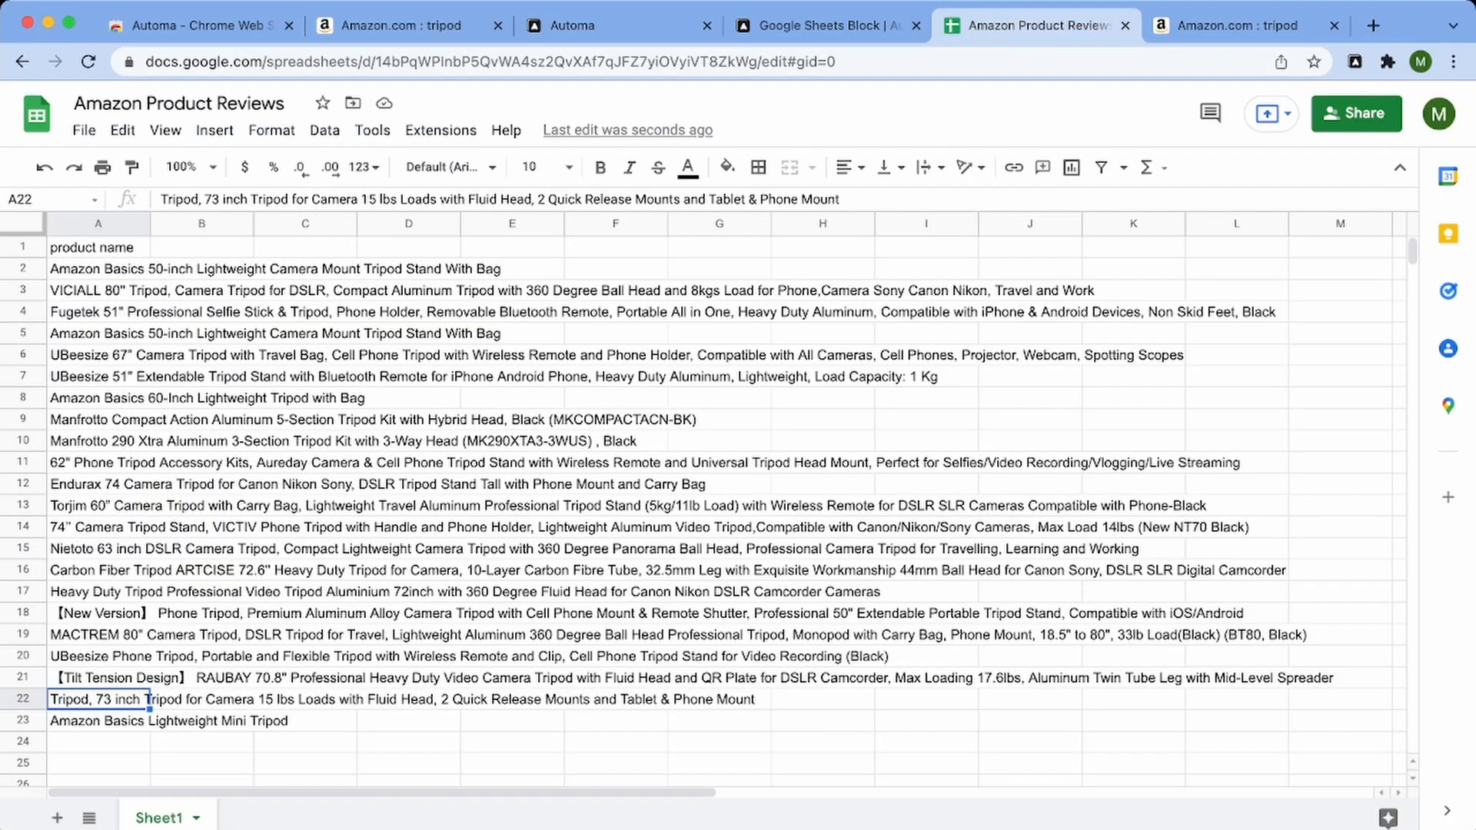
click(822, 26)
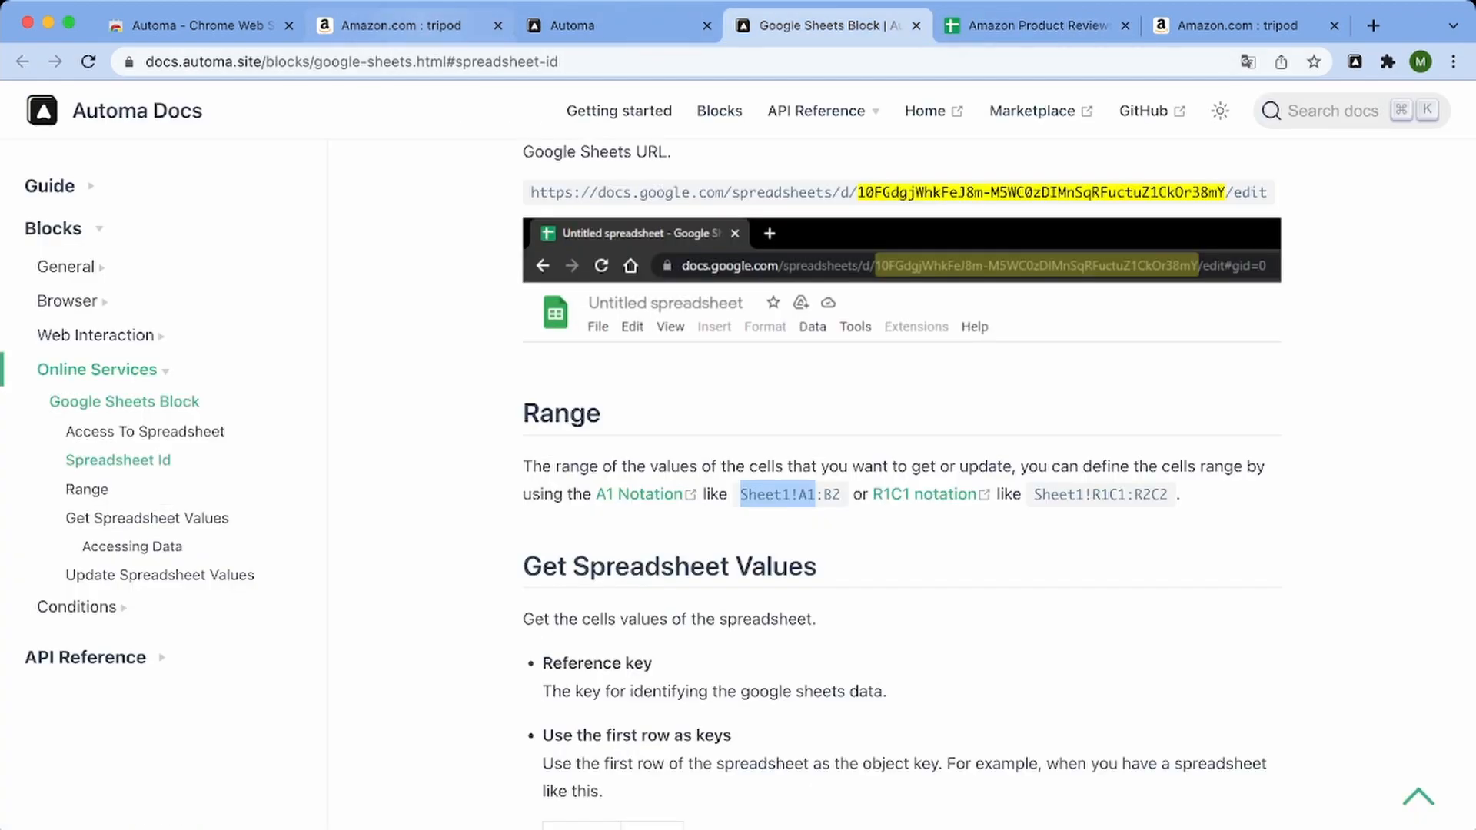
click(430, 25)
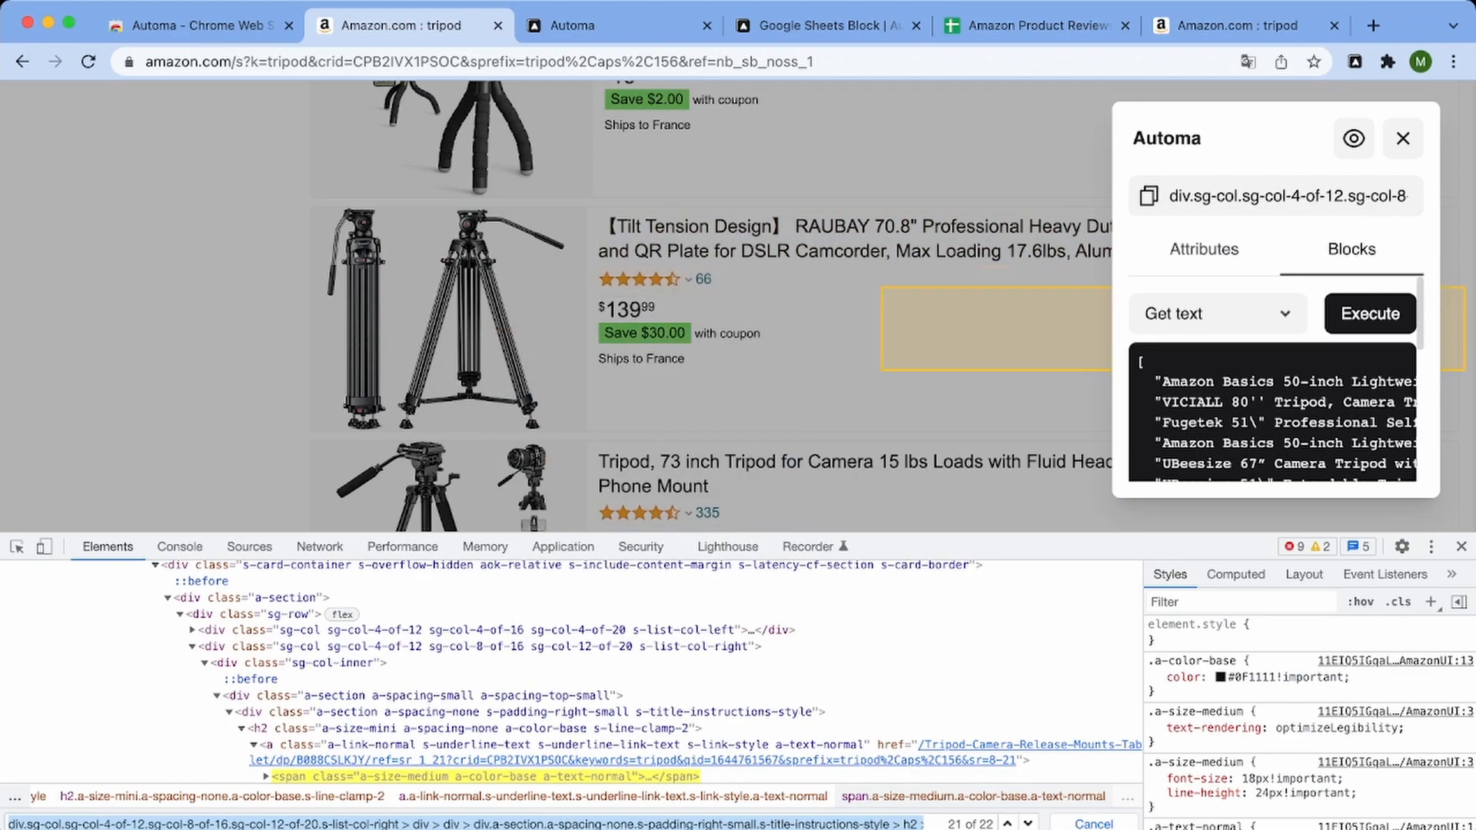
scroll(737, 308, down, 20)
scroll(738, 307, up, 10)
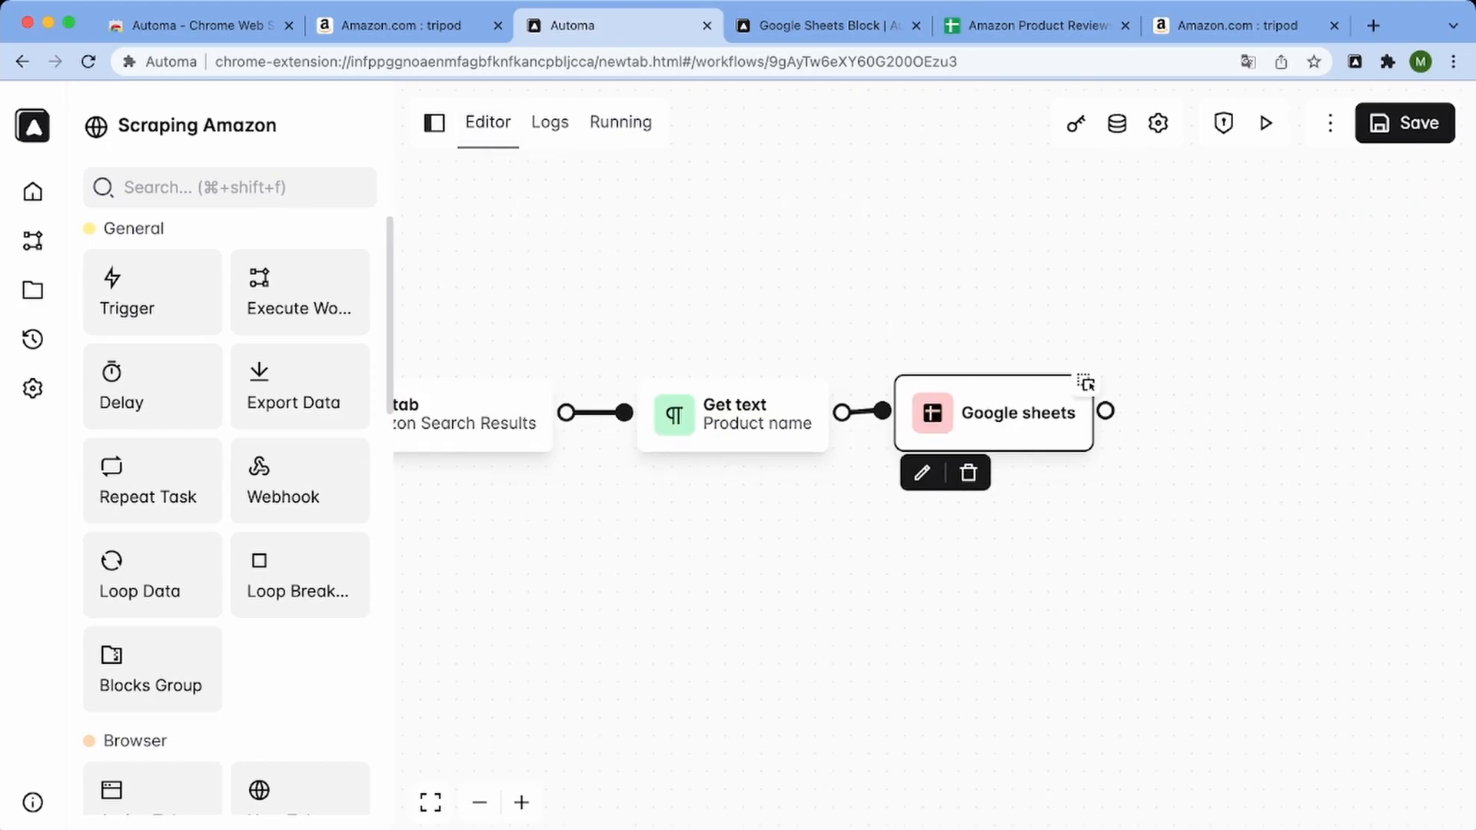
Delete the Google Sheets block from the workflow and add a Get text block connected after the Product name block
drag(993, 413, 1125, 413)
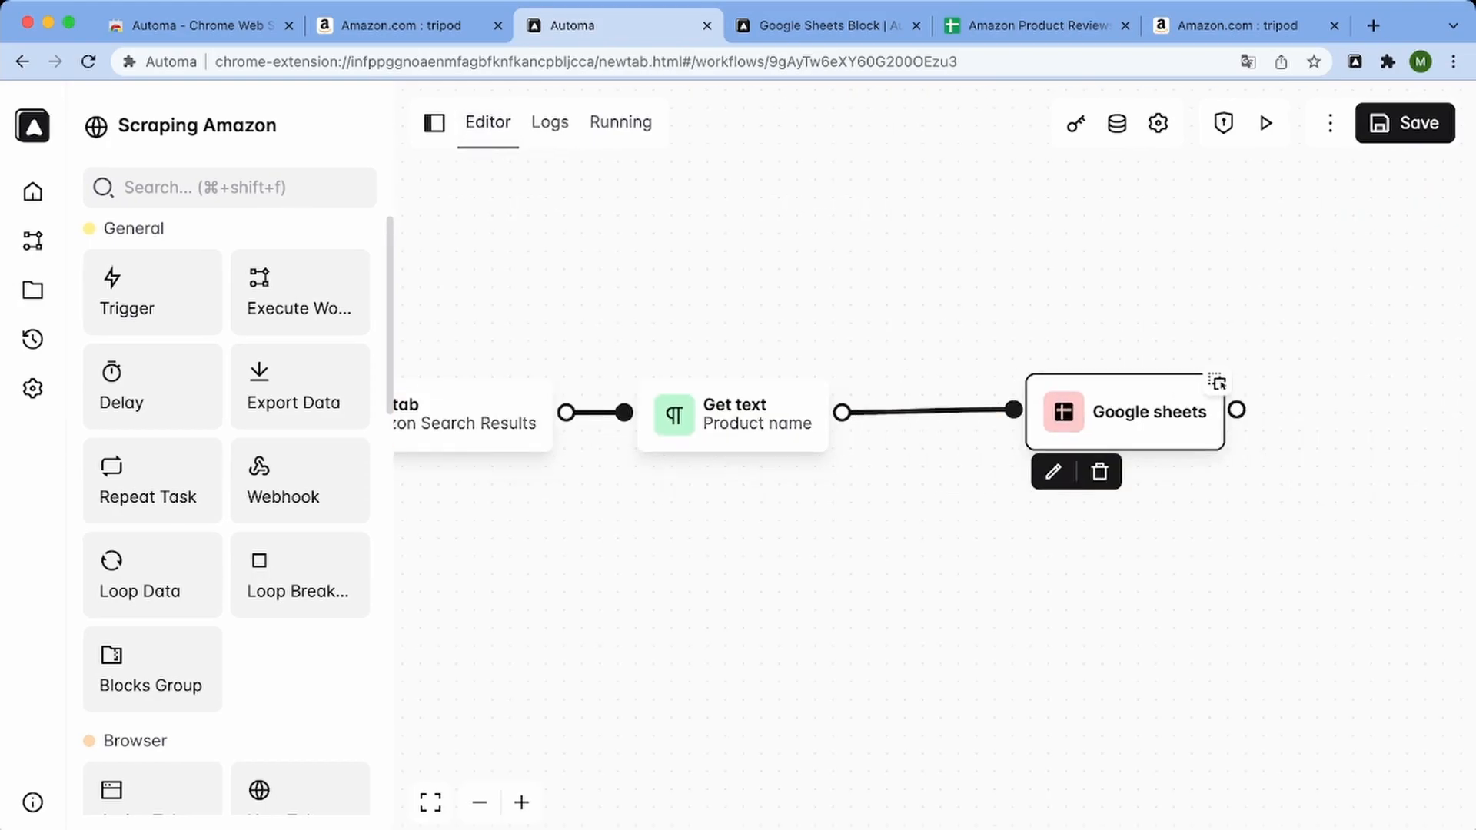
click(1099, 472)
click(230, 188)
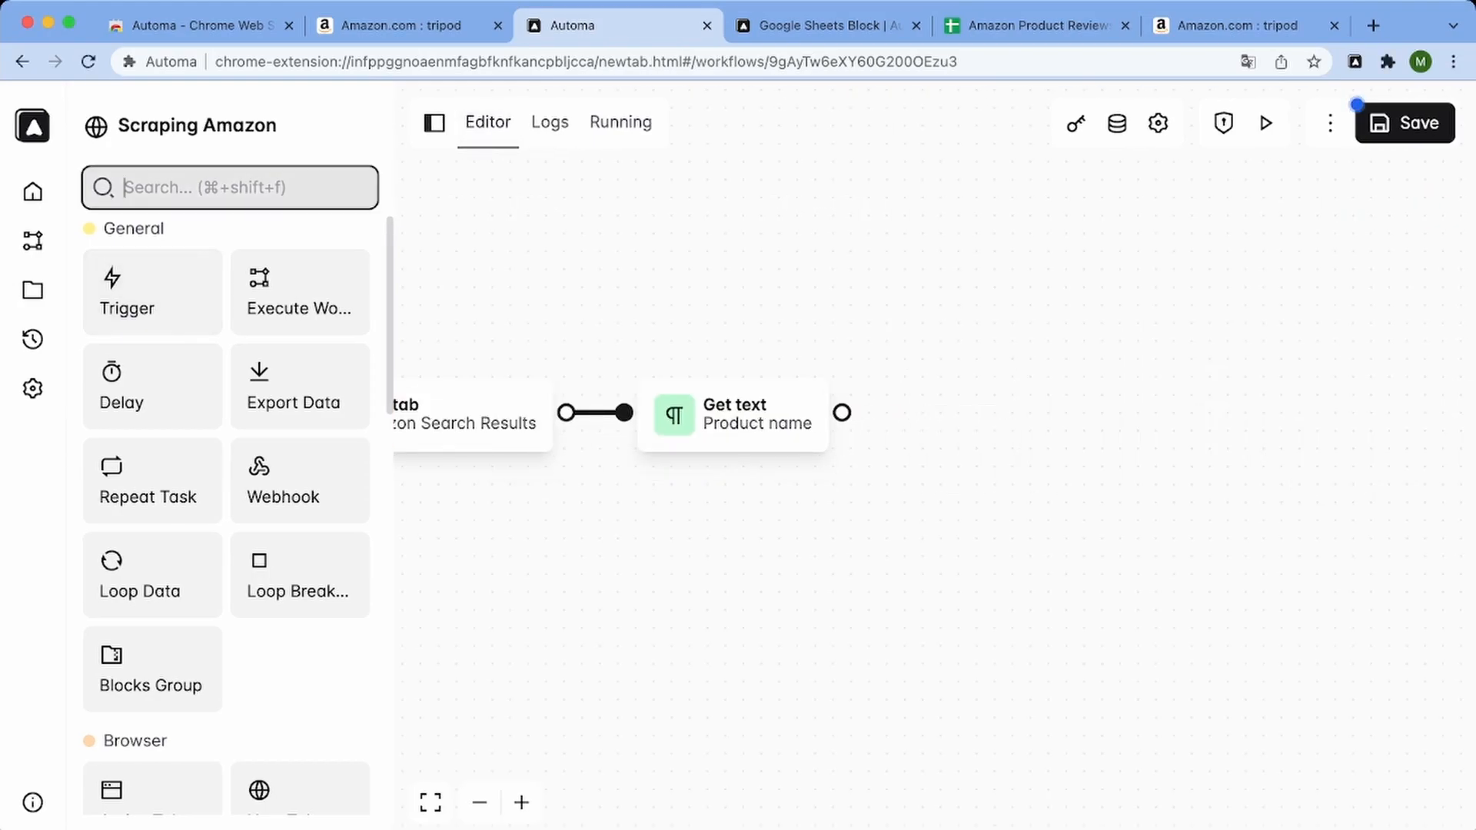
text(get te)
drag(154, 292, 1018, 407)
drag(841, 413, 989, 416)
drag(1080, 417, 996, 418)
Add a "product reviews" data column and set the new Get text block to save its data there
double_click(996, 417)
click(355, 482)
text(product reviews)
key(Return)
click(1006, 374)
click(205, 482)
click(184, 527)
Inspect the first tripod's review count on Amazon and generalize its CSS selector to match the review counts of the listed products
click(1235, 26)
key(super+alt+i)
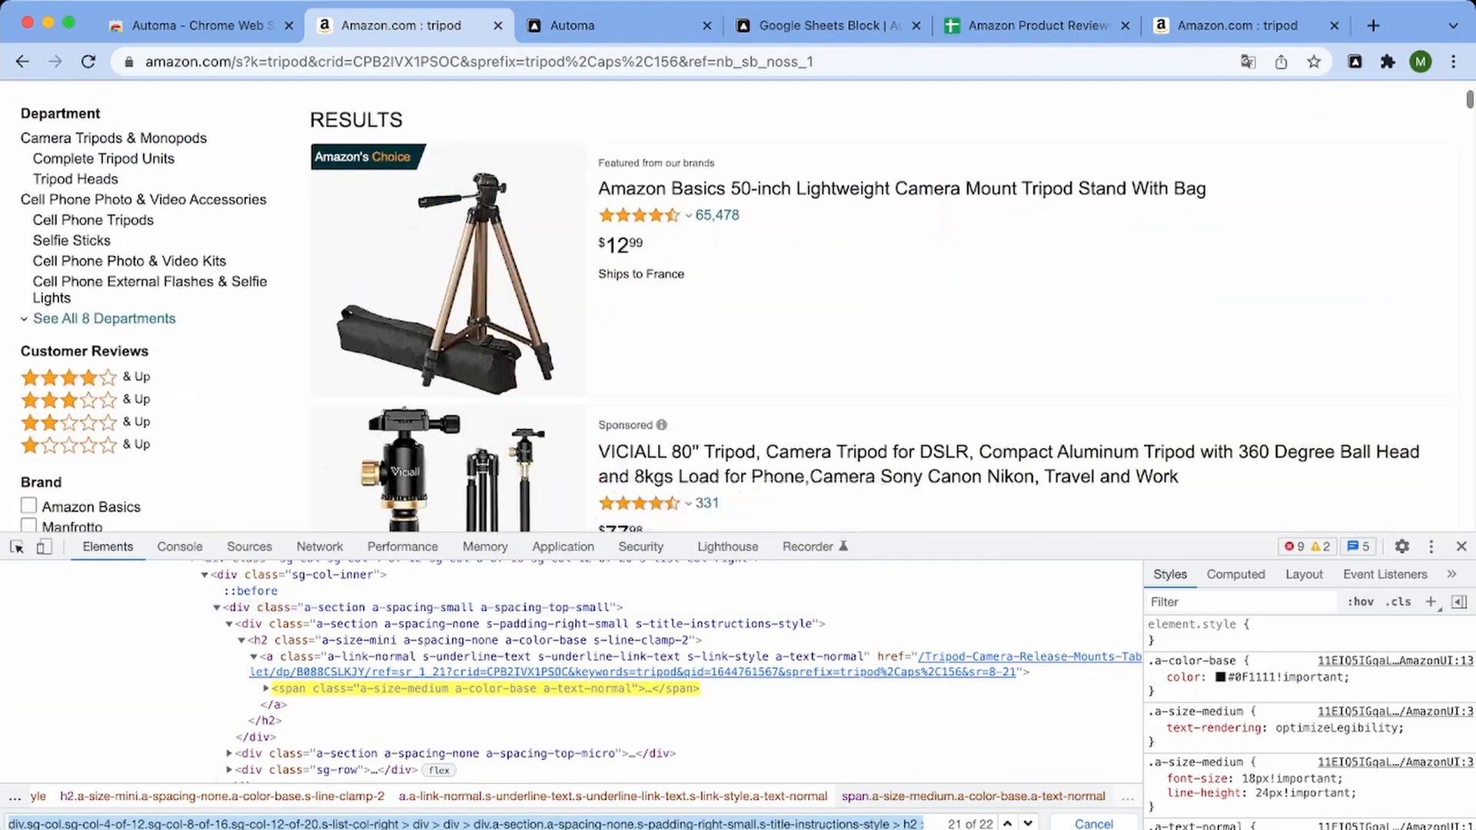
click(717, 214)
triple_click(472, 824)
key(super+v)
drag(394, 824, 7, 824)
key(BackSpace)
key(Delete)
key(Delete)
key(Delete)
key(Delete)
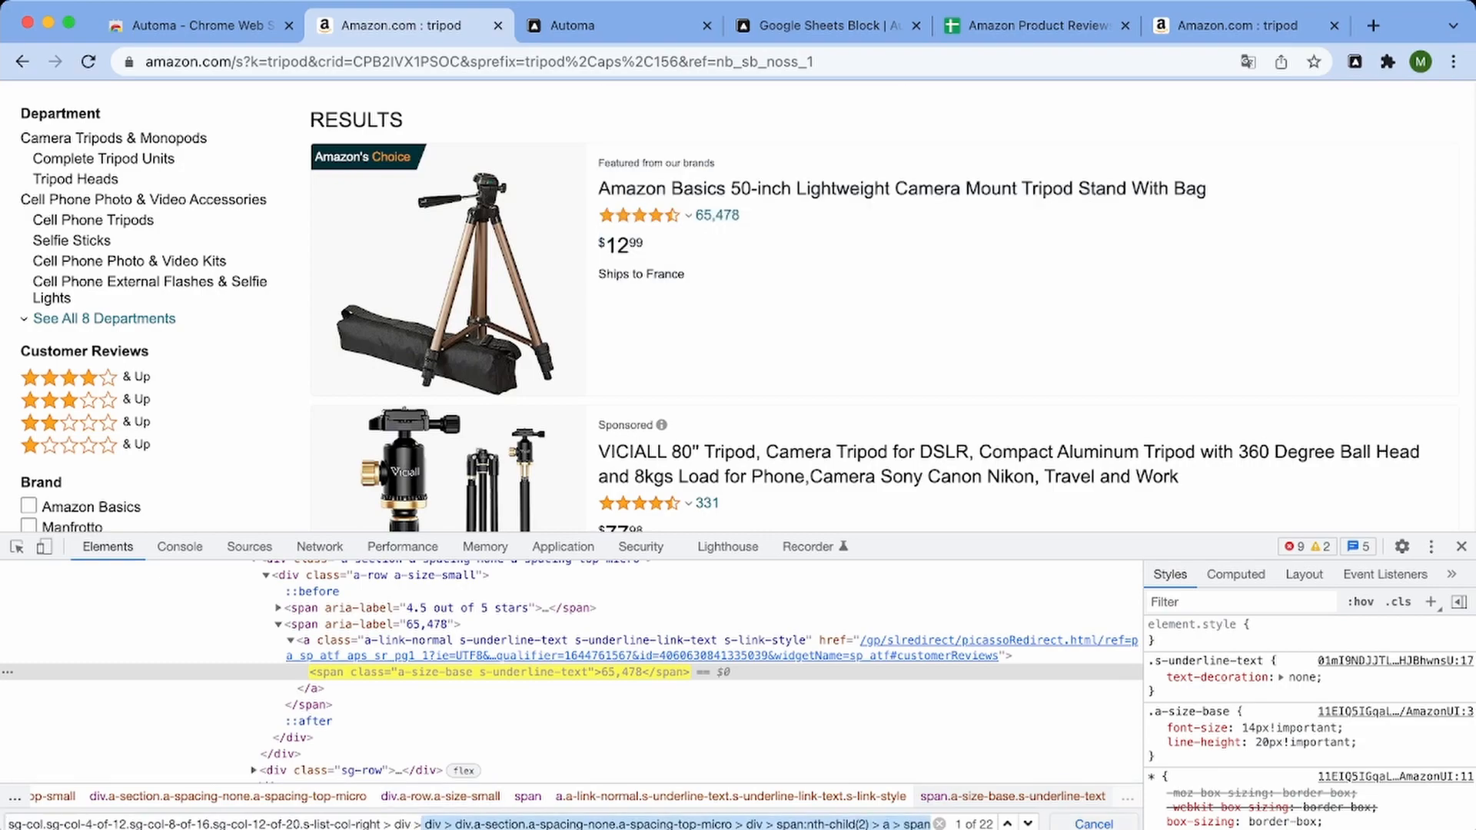
Paste the review-count selector into the Automa Get text block and set its description to "Reviews"
click(584, 25)
click(230, 314)
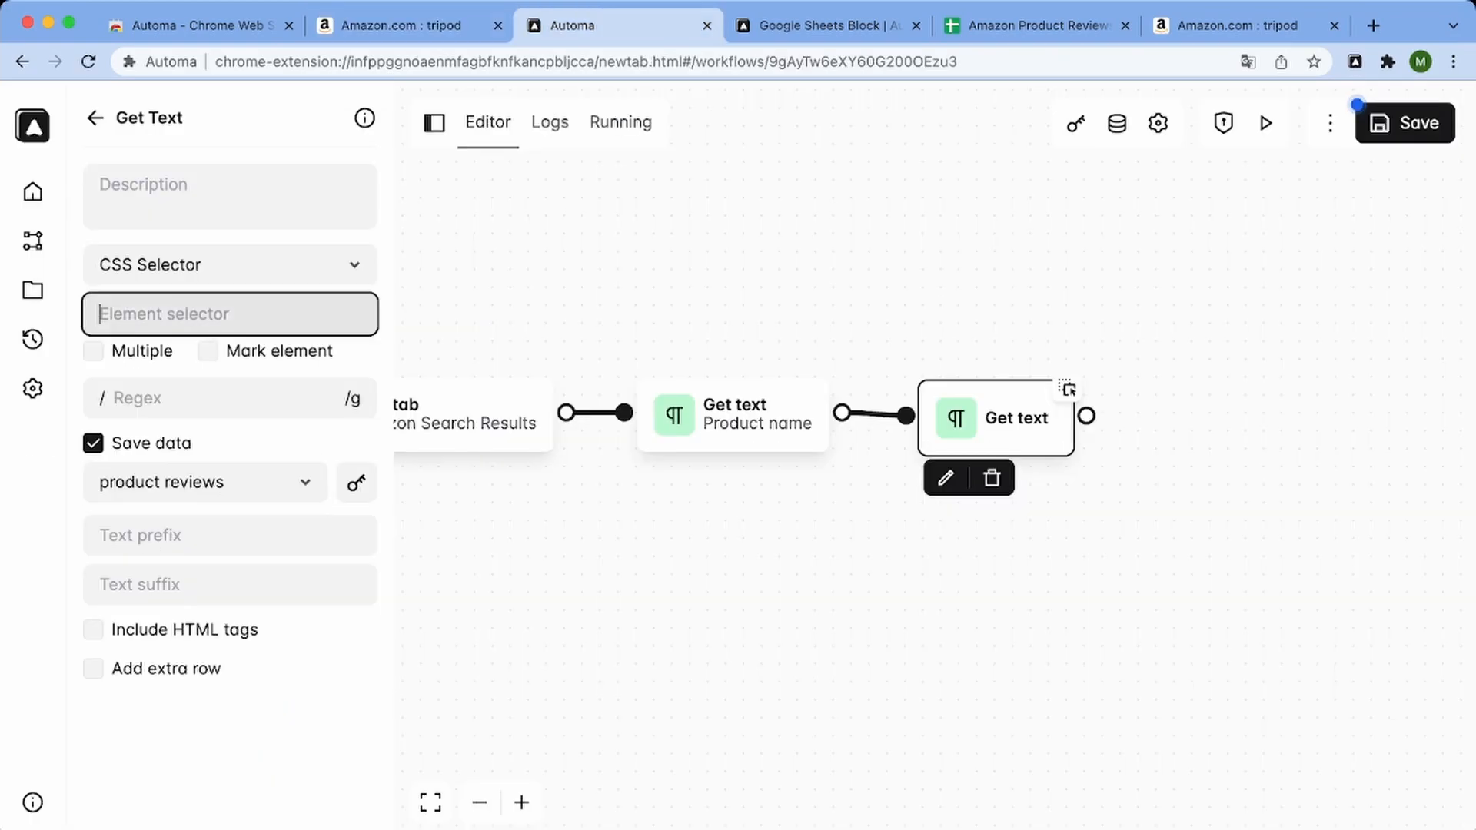
key(super+v)
click(230, 196)
text(Reviews)
click(615, 269)
click(95, 117)
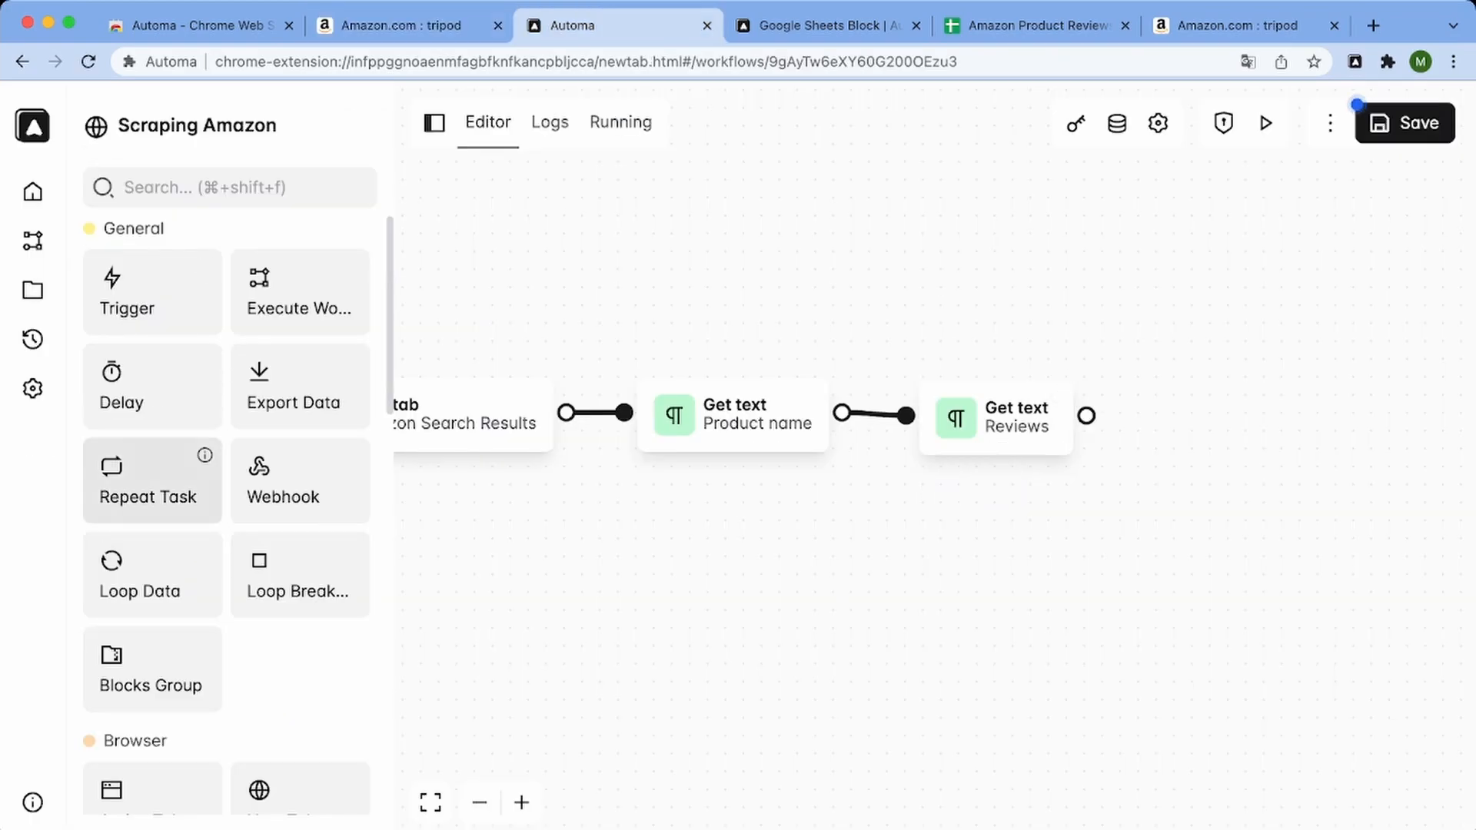
Add another Get text block connected after the Reviews block and open its settings
scroll(158, 477, down, 12)
drag(299, 386, 1222, 396)
click(1221, 463)
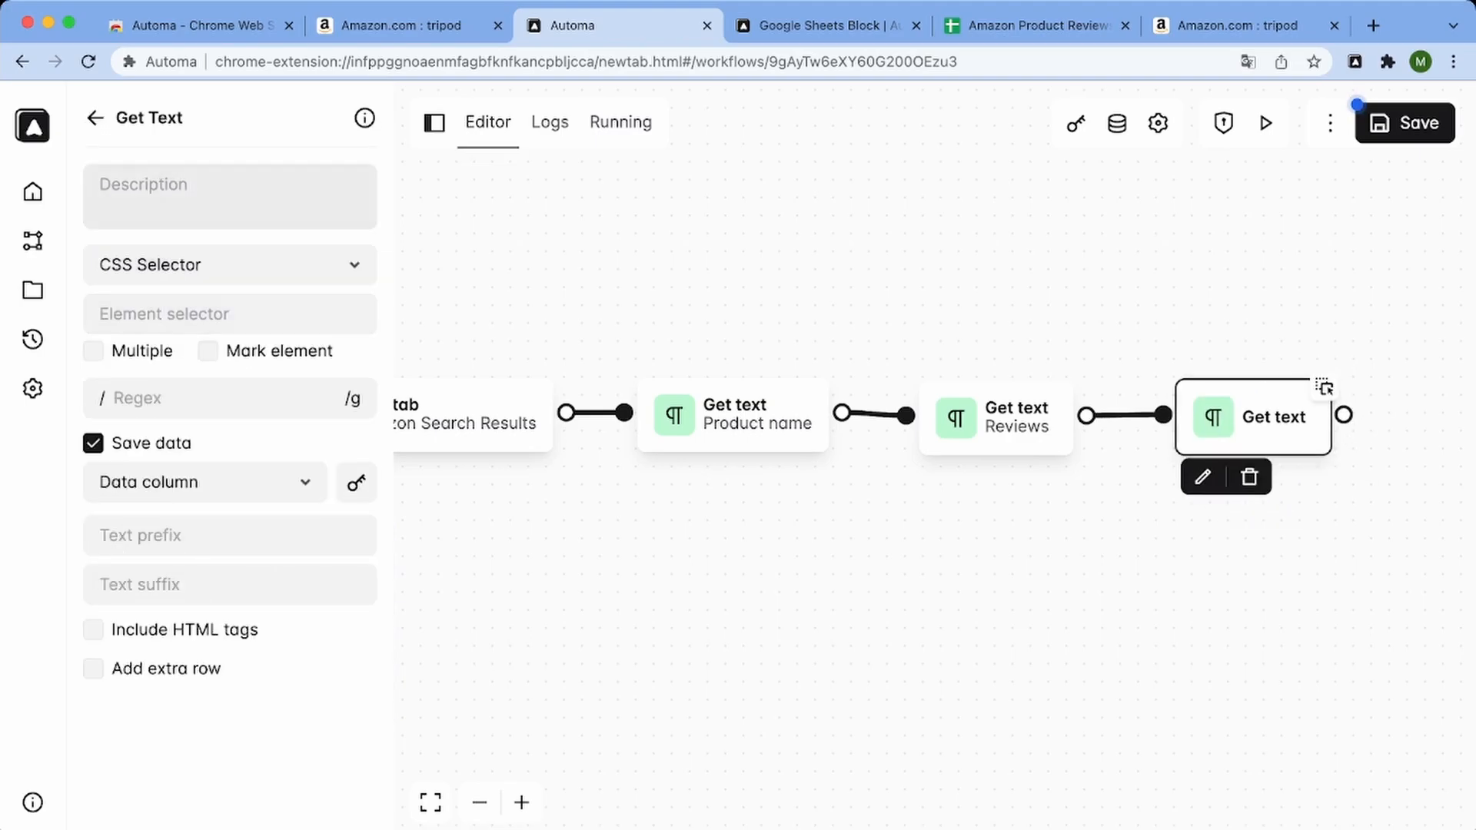
Add a "price" data column, set the last Get text block to save into it, and enable Multiple
click(356, 482)
text(price)
click(985, 468)
click(853, 557)
click(853, 583)
click(1006, 350)
click(93, 351)
click(995, 419)
click(205, 482)
click(95, 118)
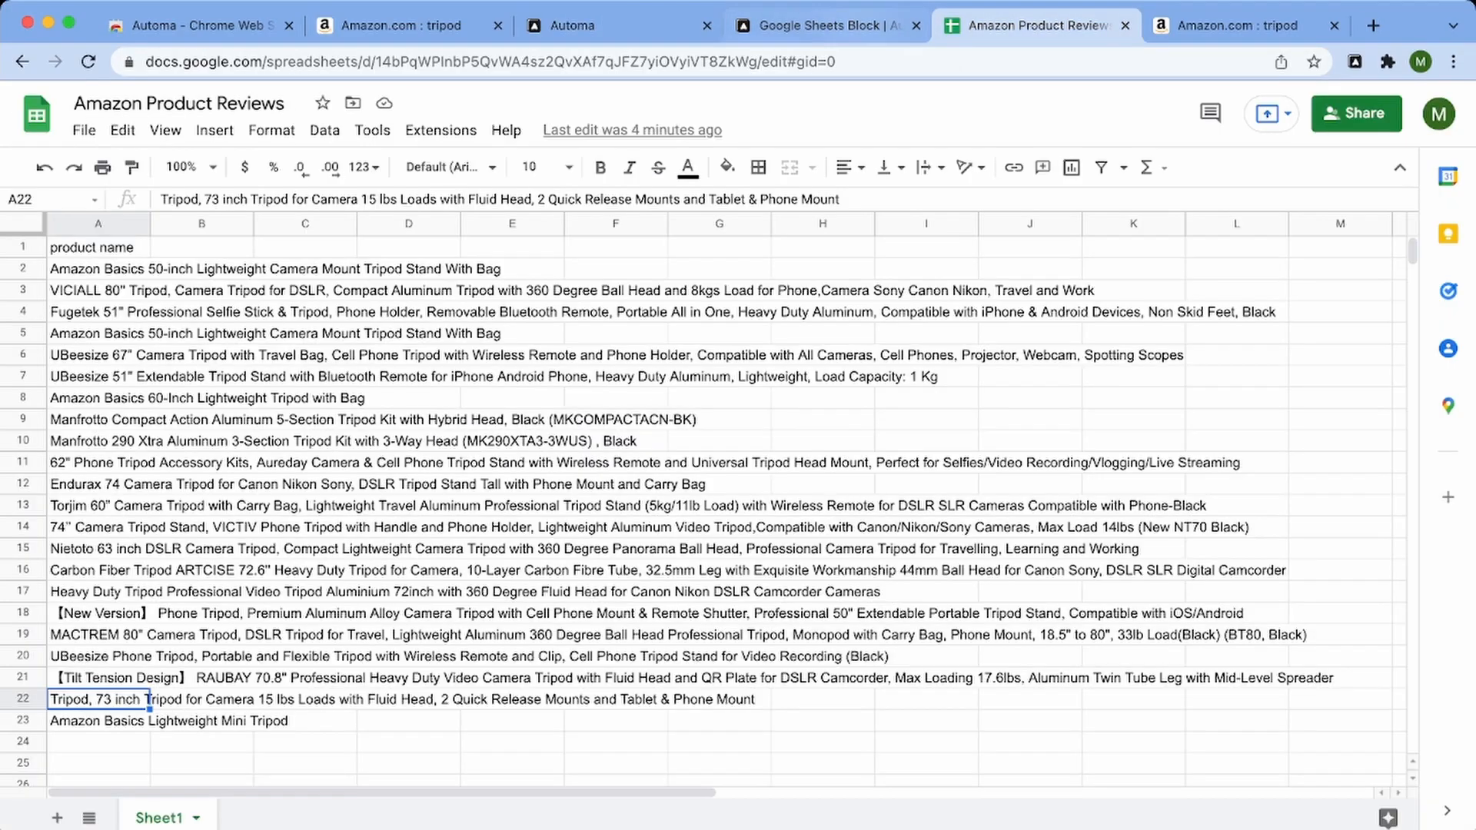
Inspect the first tripod's price on Amazon and generalize its CSS selector to match the prices of the listed products
click(402, 25)
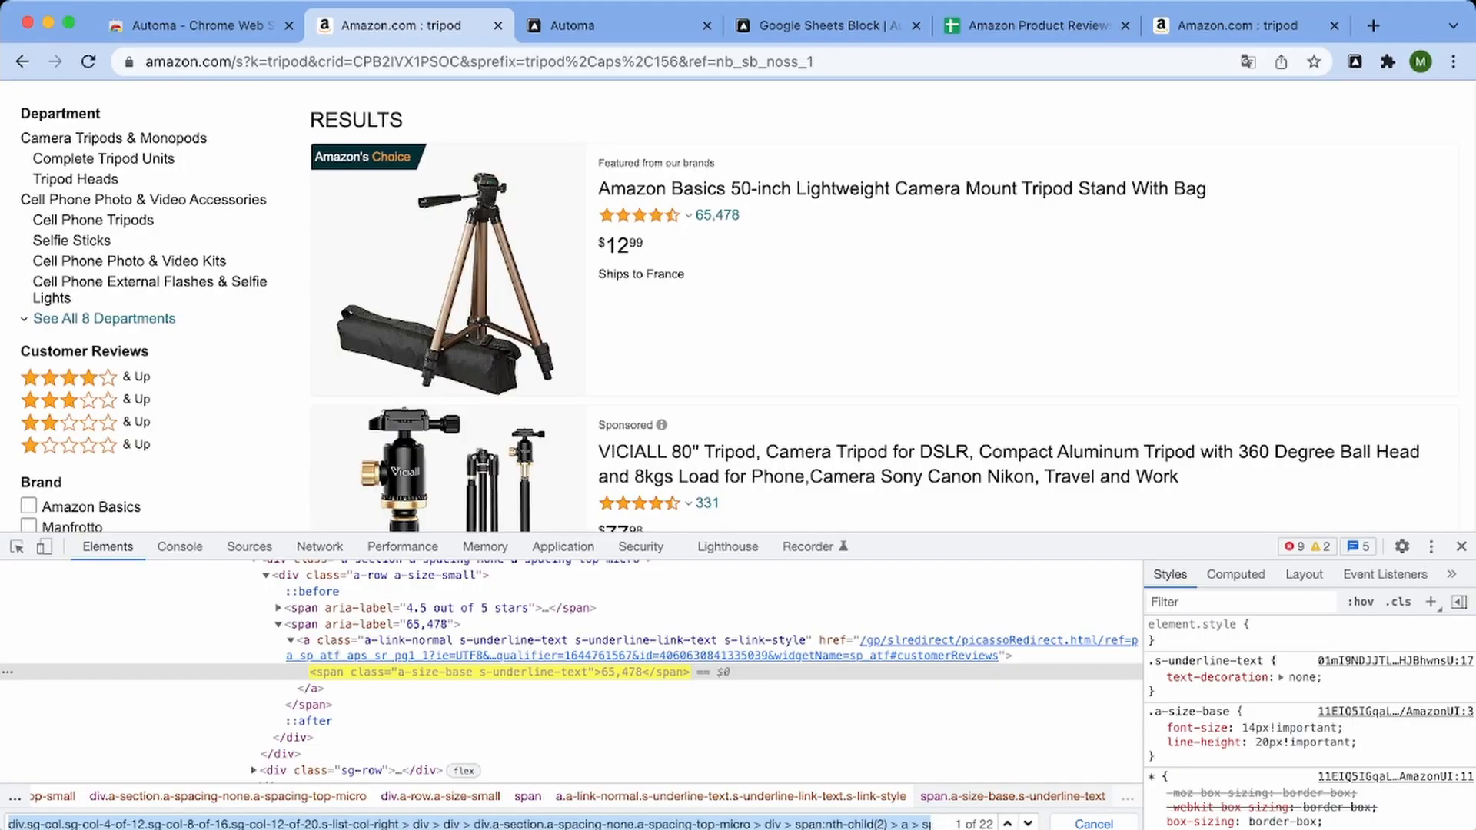
click(17, 546)
click(642, 248)
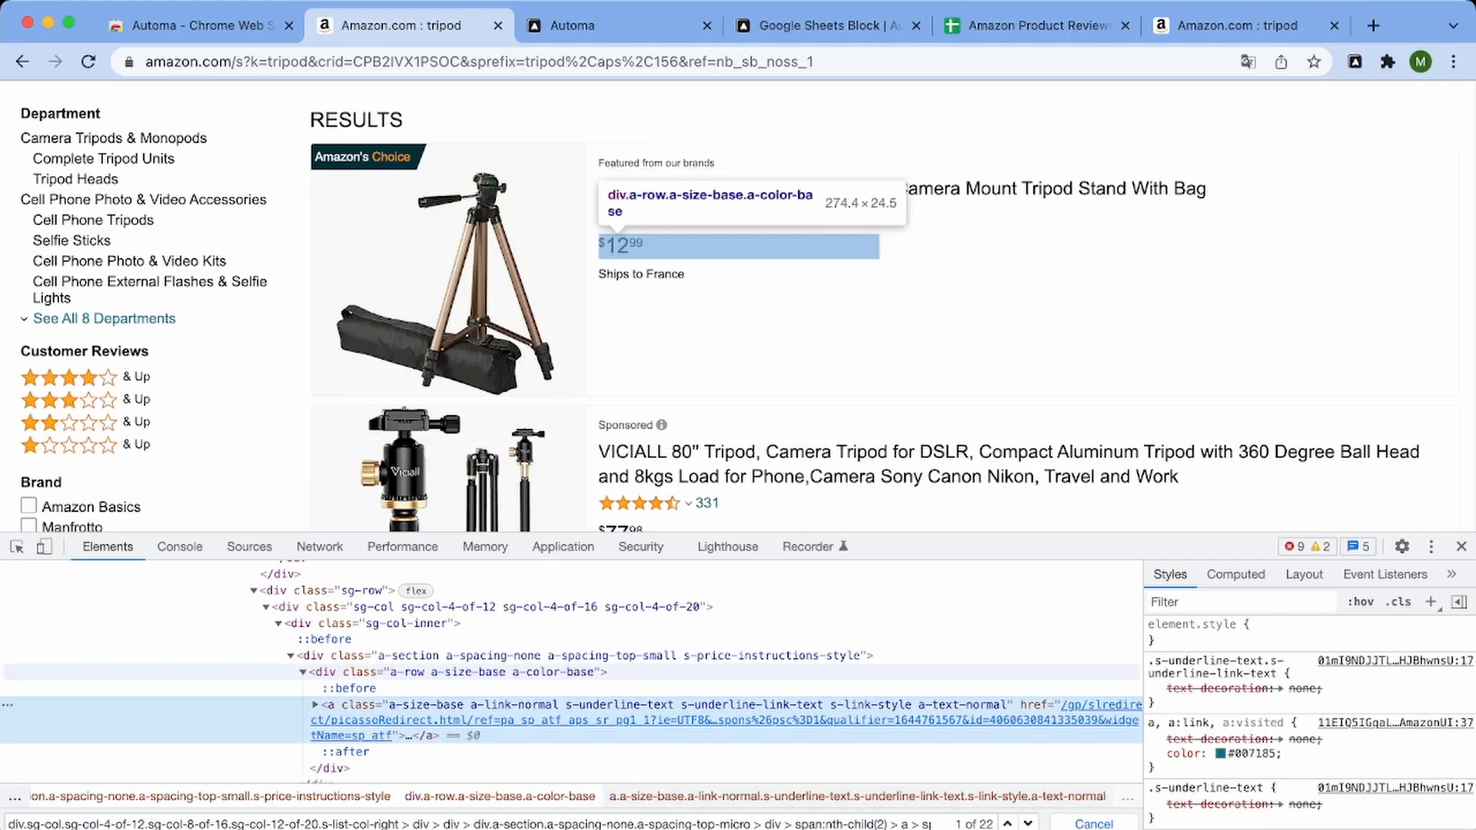
triple_click(461, 824)
key(super+v)
drag(440, 824, 384, 824)
drag(261, 824, 8, 824)
key(BackSpace)
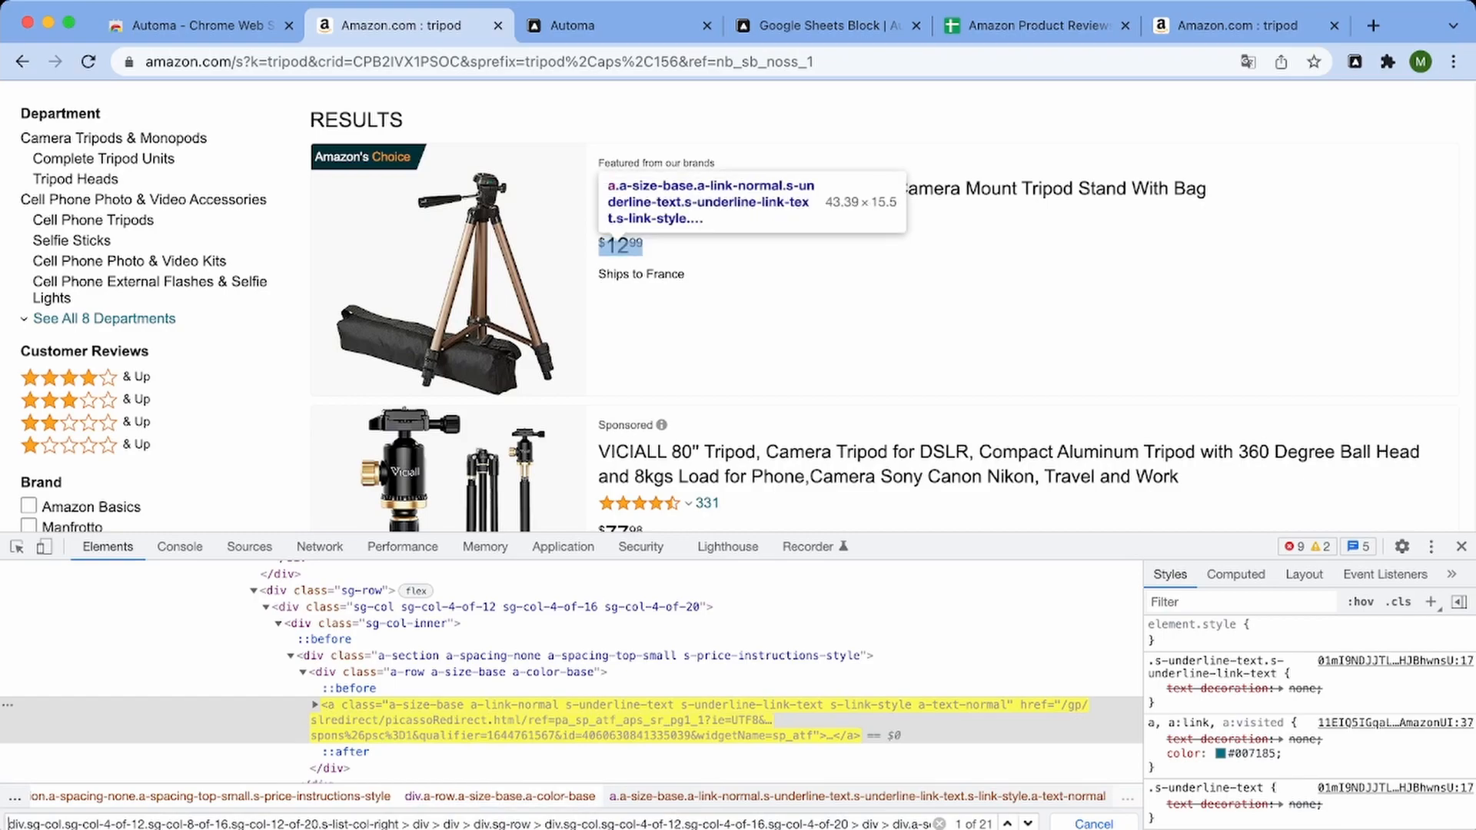
scroll(884, 307, down, 15)
scroll(884, 307, down, 15)
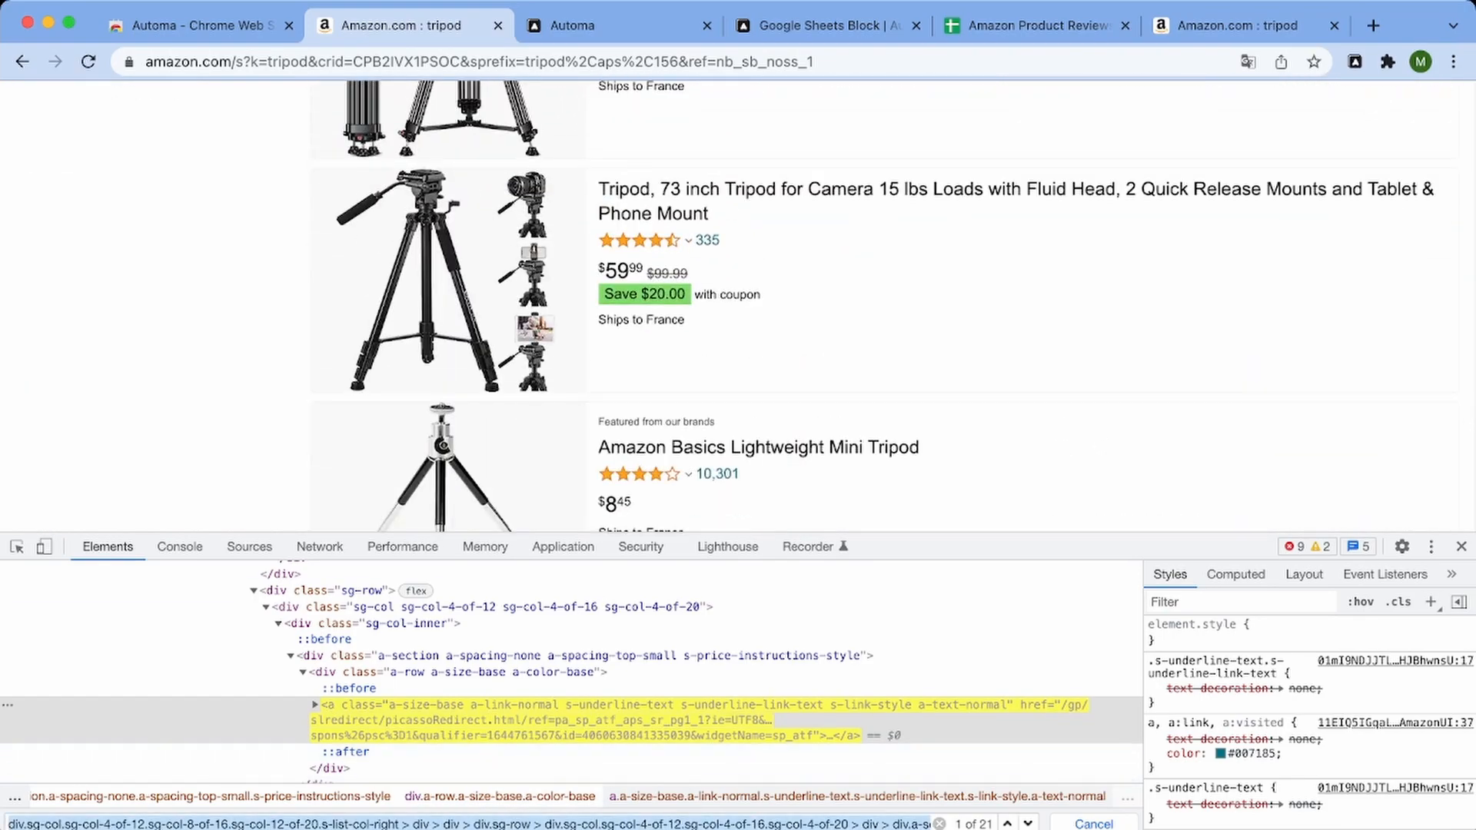
Paste the price selector into the last Get text block in Automa and set its description to "Price"
click(615, 26)
click(230, 313)
key(ctrl+v)
click(230, 192)
text(Price)
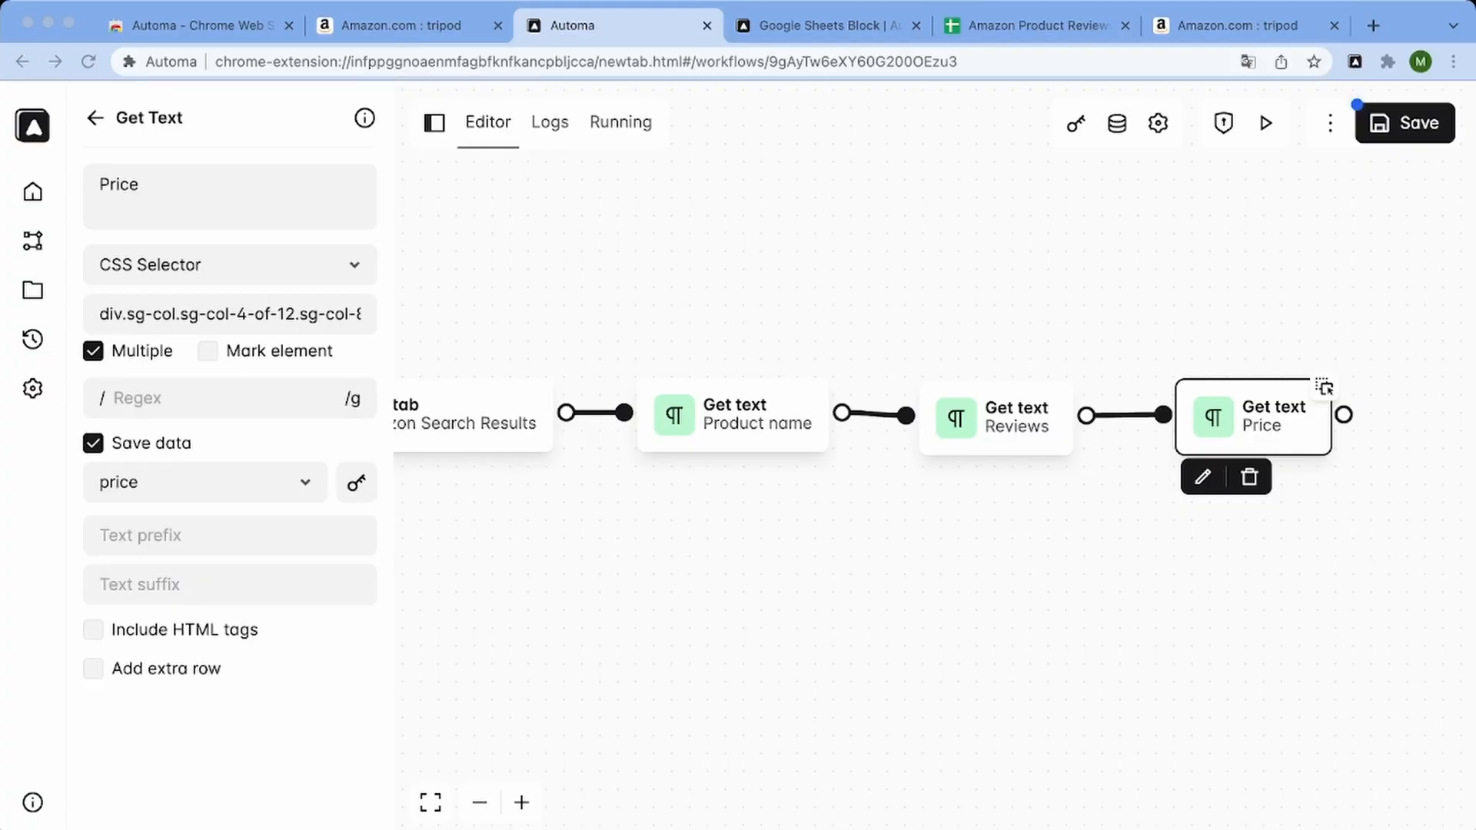
click(139, 184)
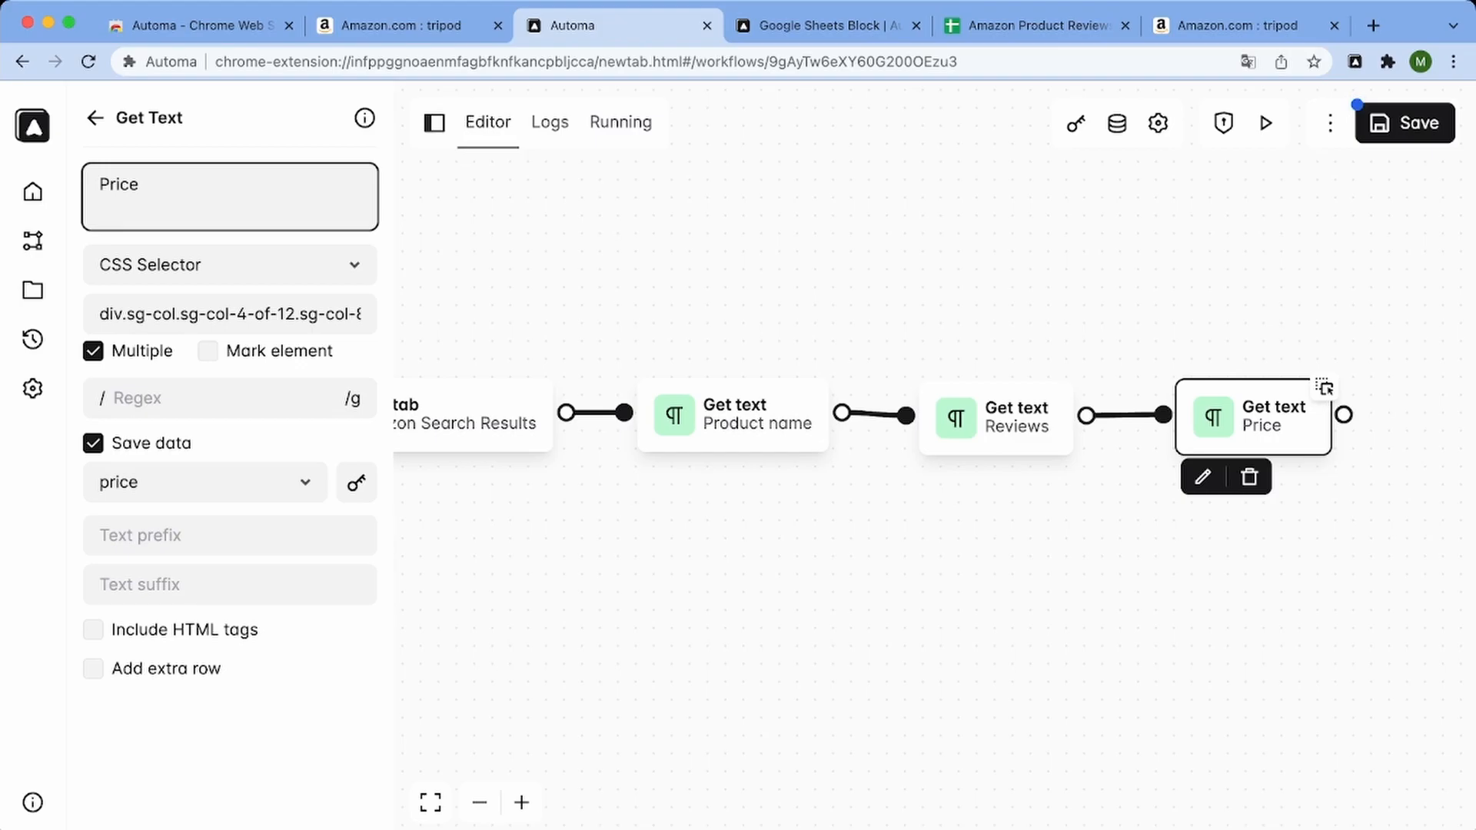
click(95, 117)
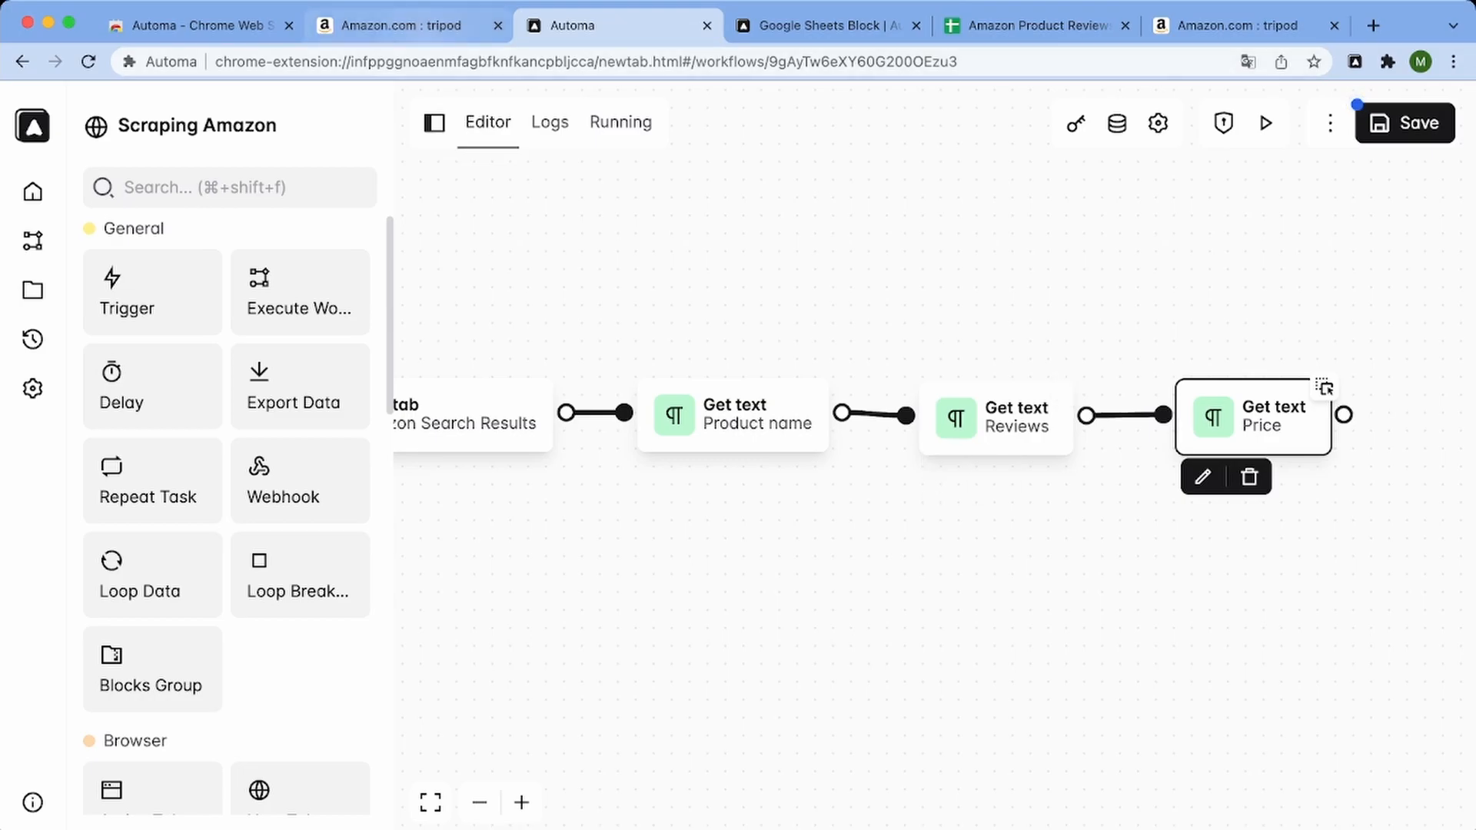
Inspect the Next pagination link below the Amazon tripod results and start an element search in the developer tools
click(407, 26)
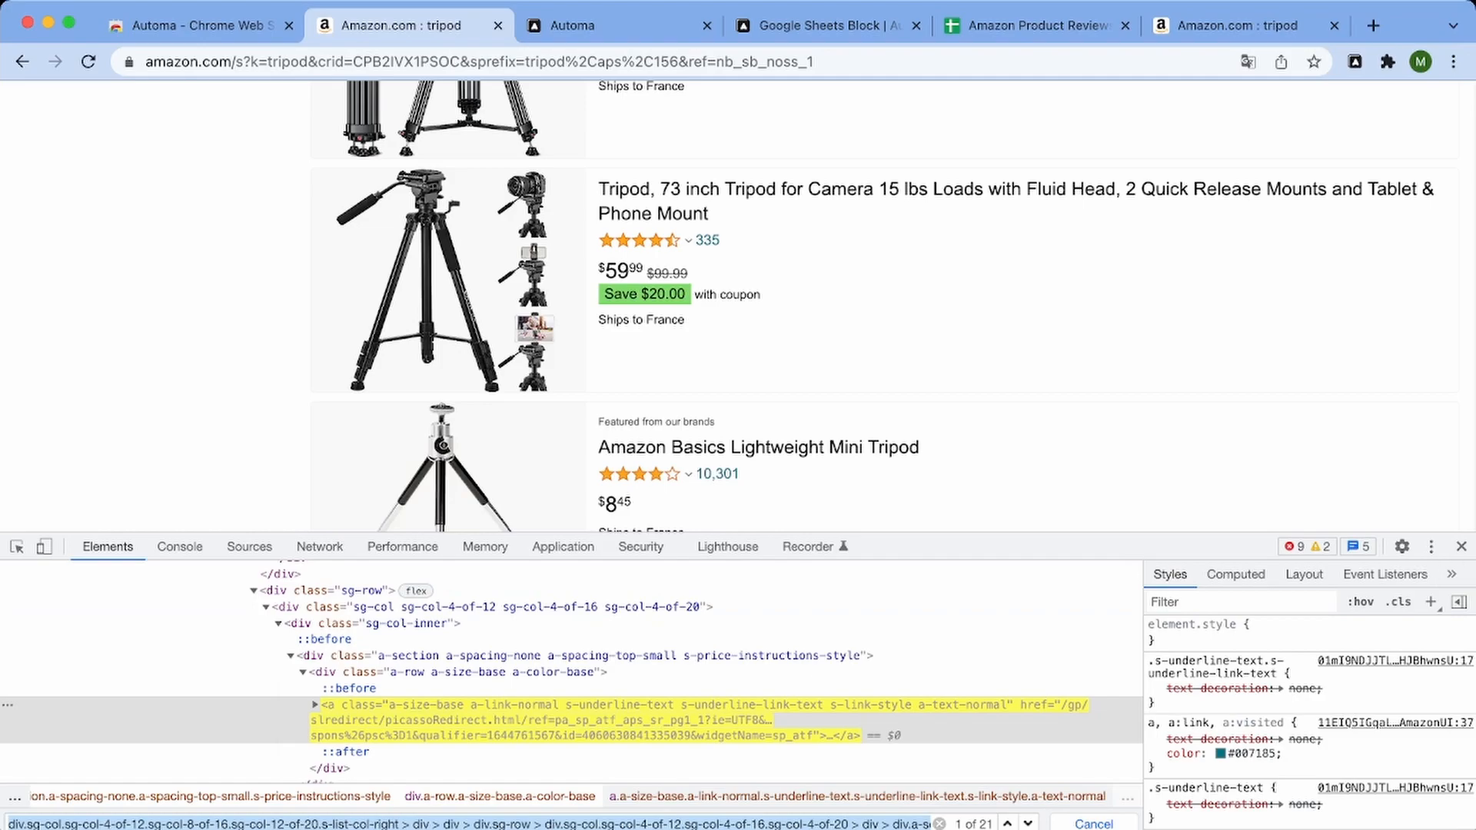
click(1461, 546)
scroll(1460, 547, down, 7)
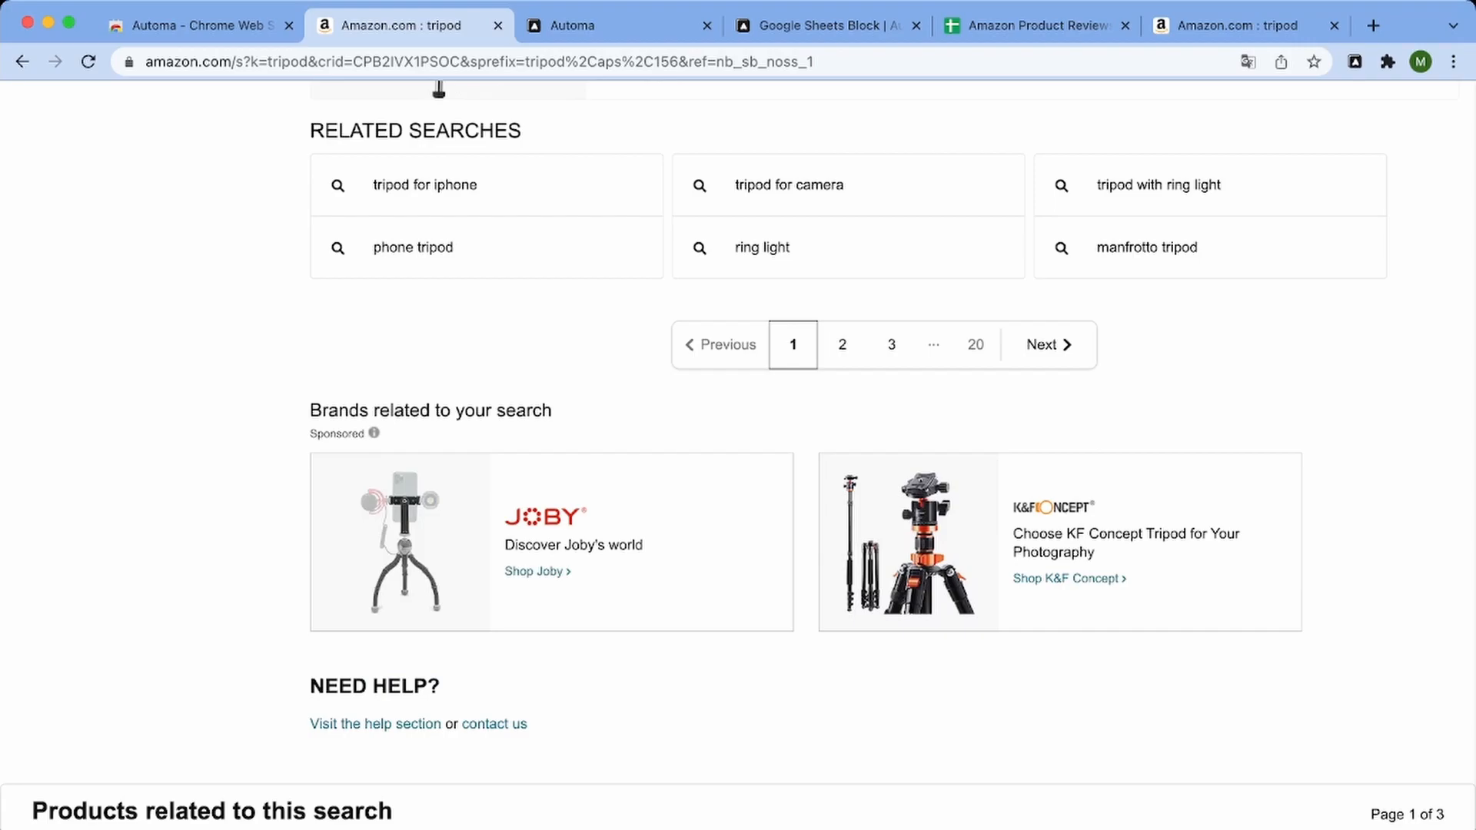
key(super+alt+i)
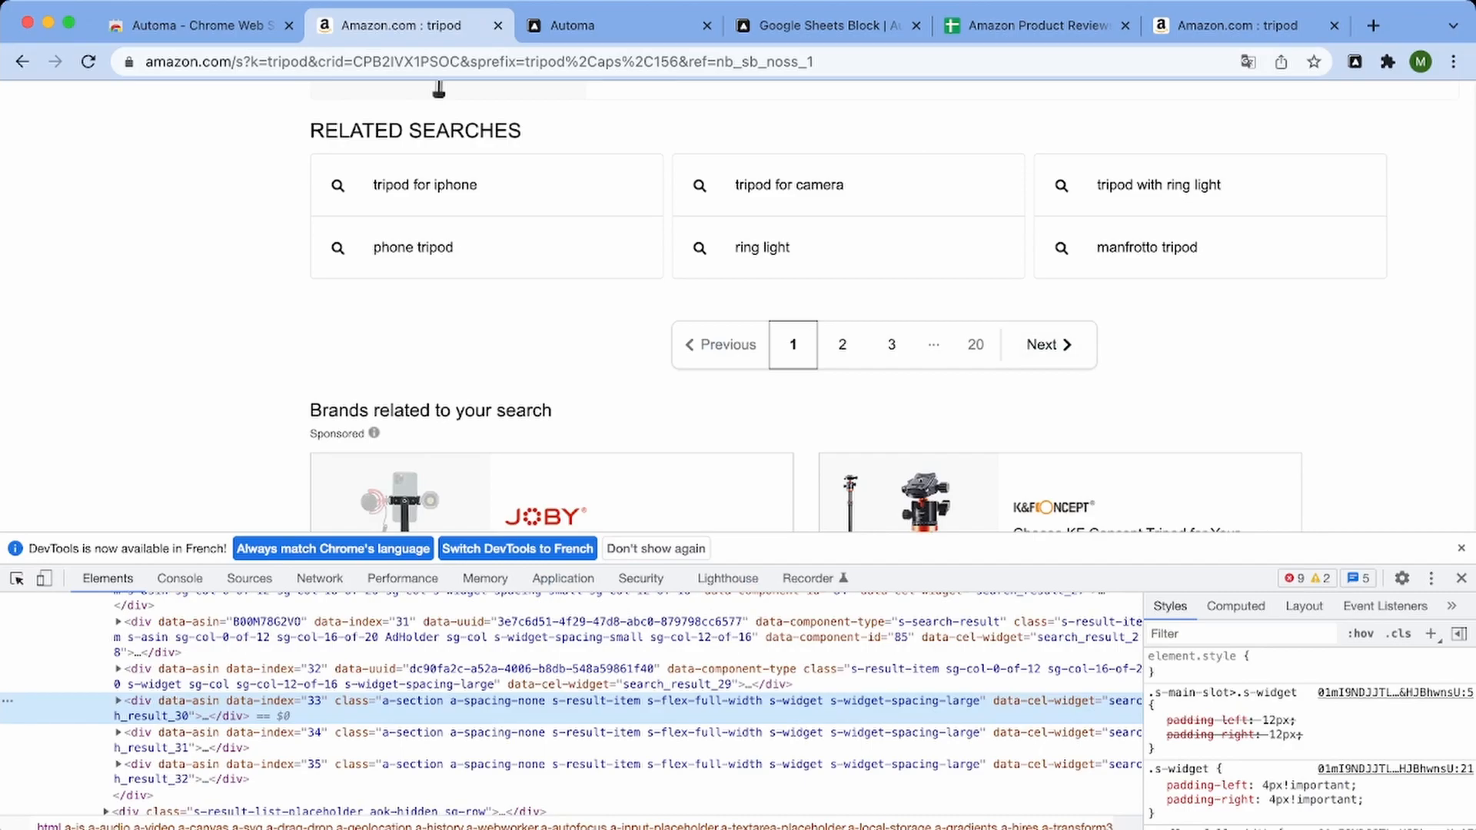
key(super+shift+c)
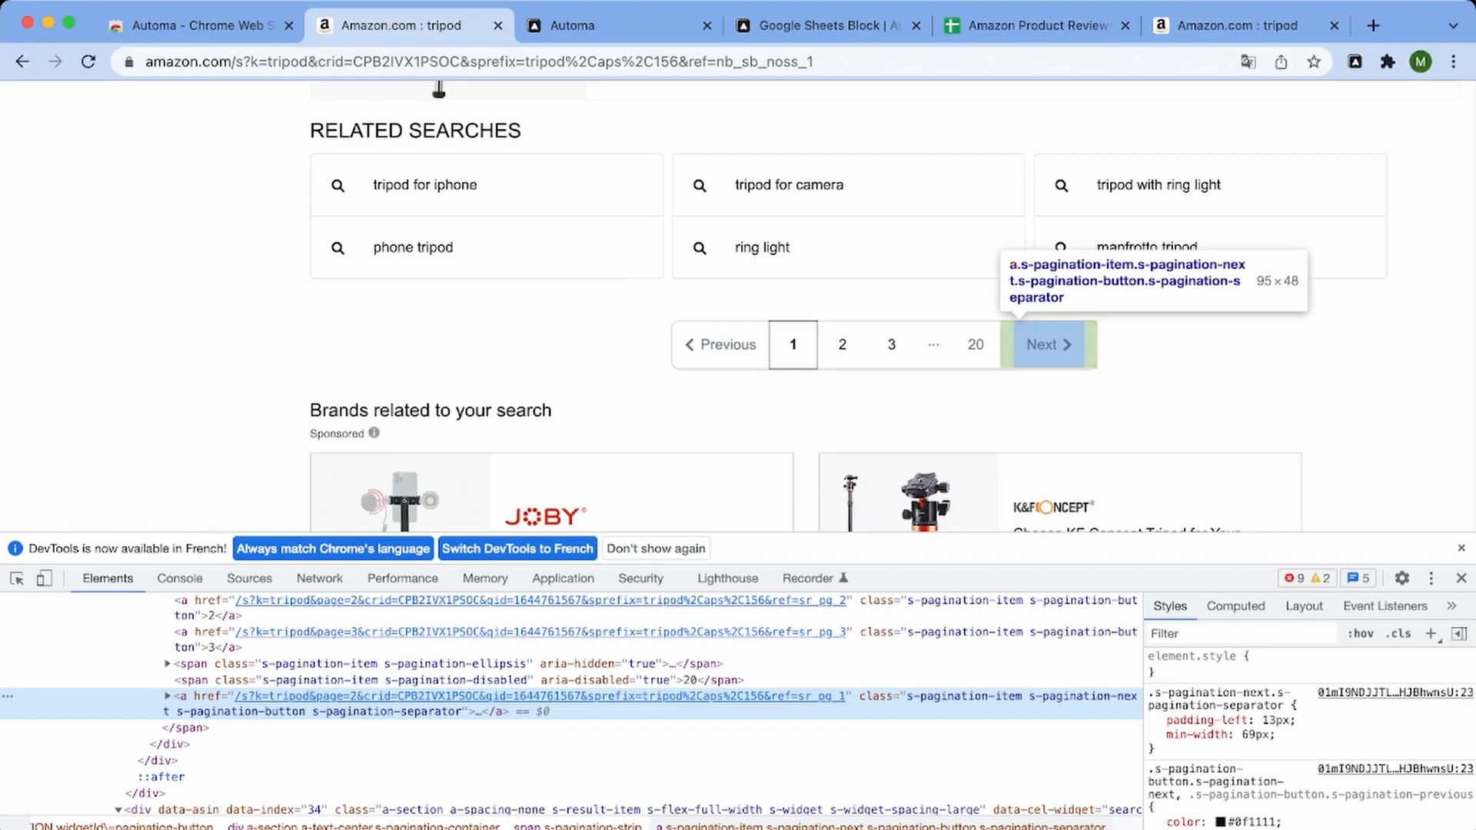
key(super+f)
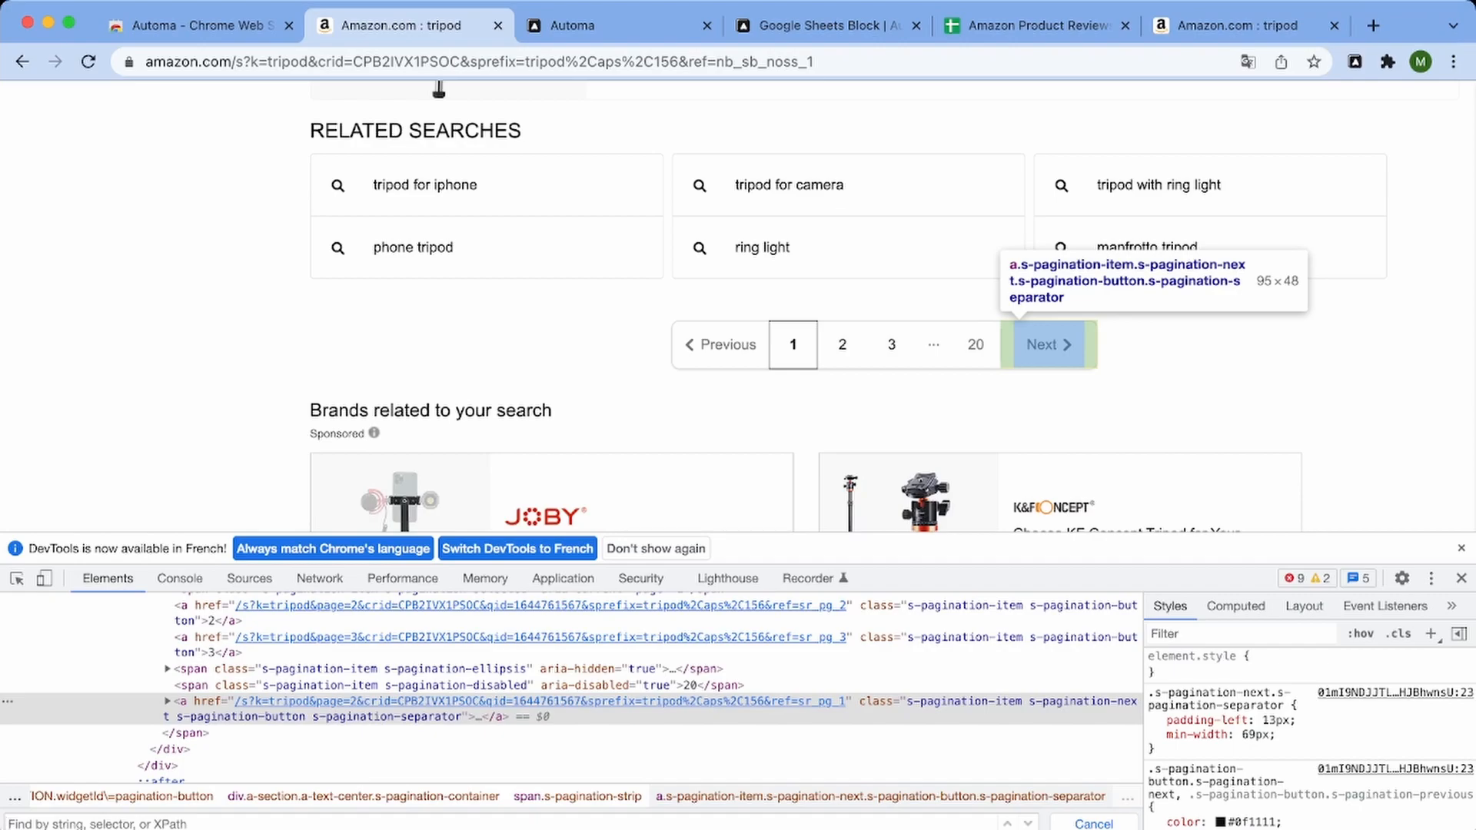
Examine the class names in the Next pagination link's markup
double_click(1035, 701)
click(1036, 701)
drag(1029, 701, 1130, 701)
scroll(845, 667, down, 15)
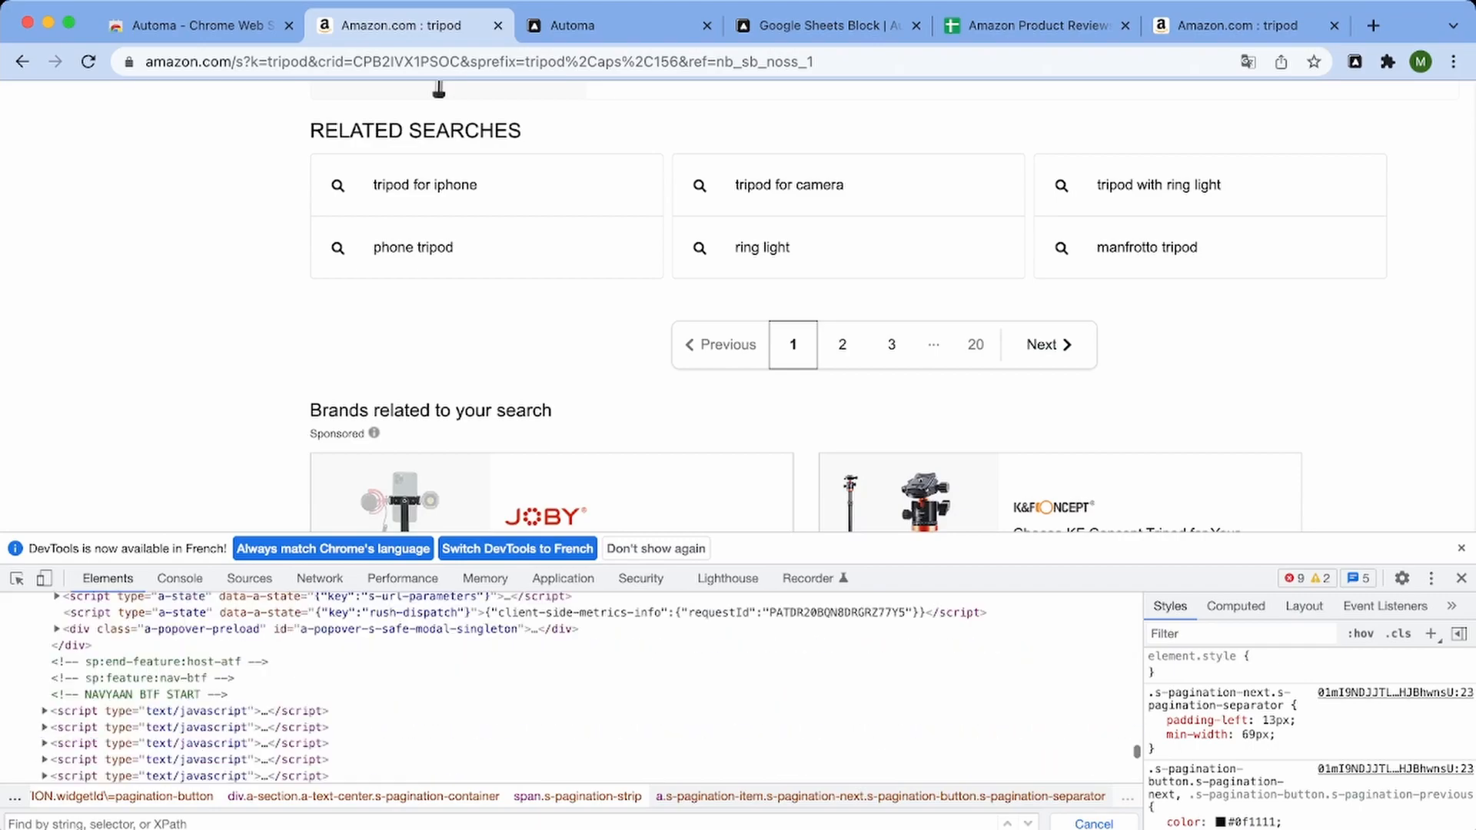
scroll(573, 691, up, 10)
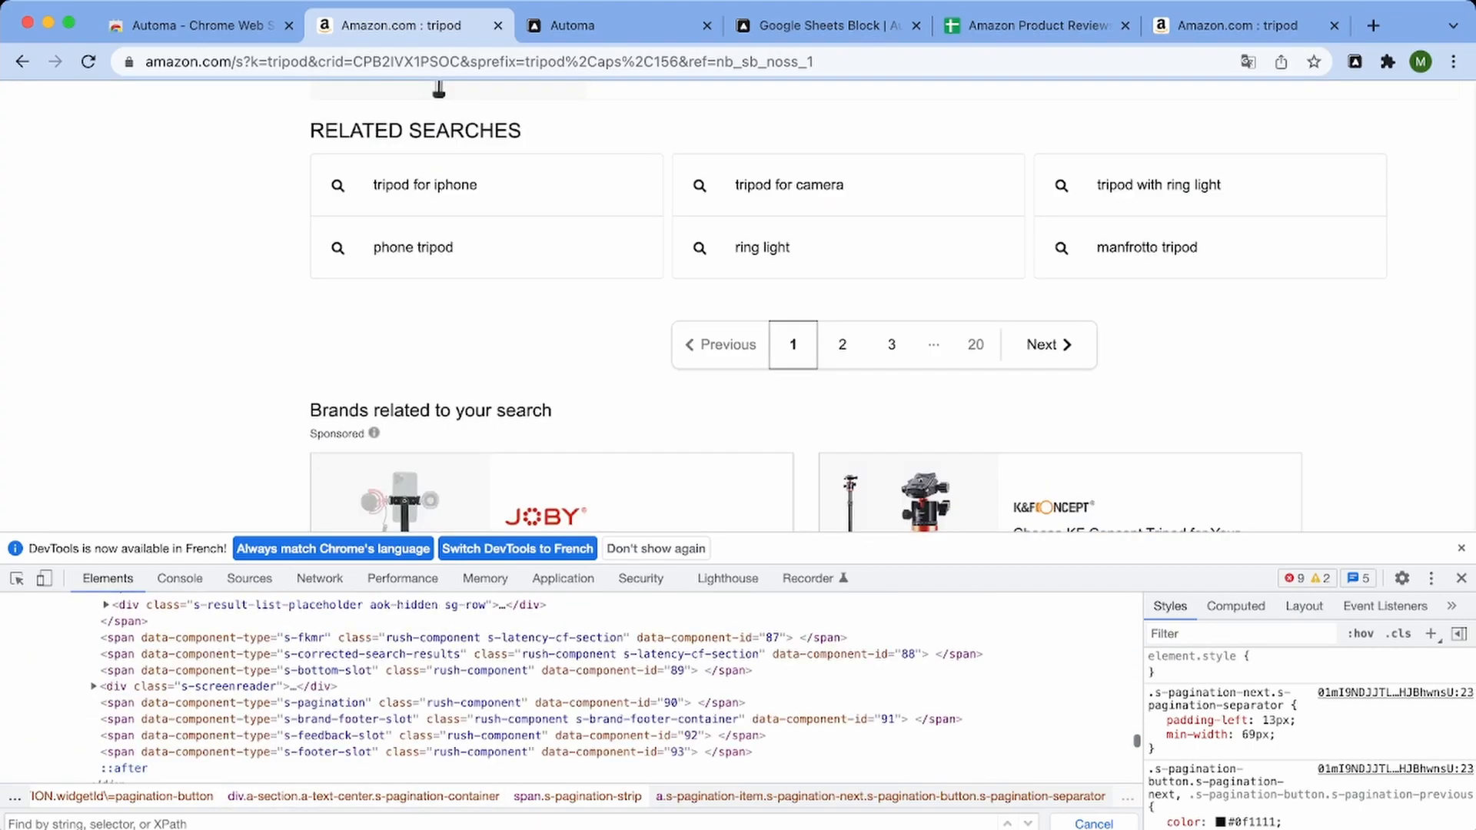
Select the Next pagination link again and search the page's elements for the selector .s-pagination-next
key(super+shift+c)
click(1042, 345)
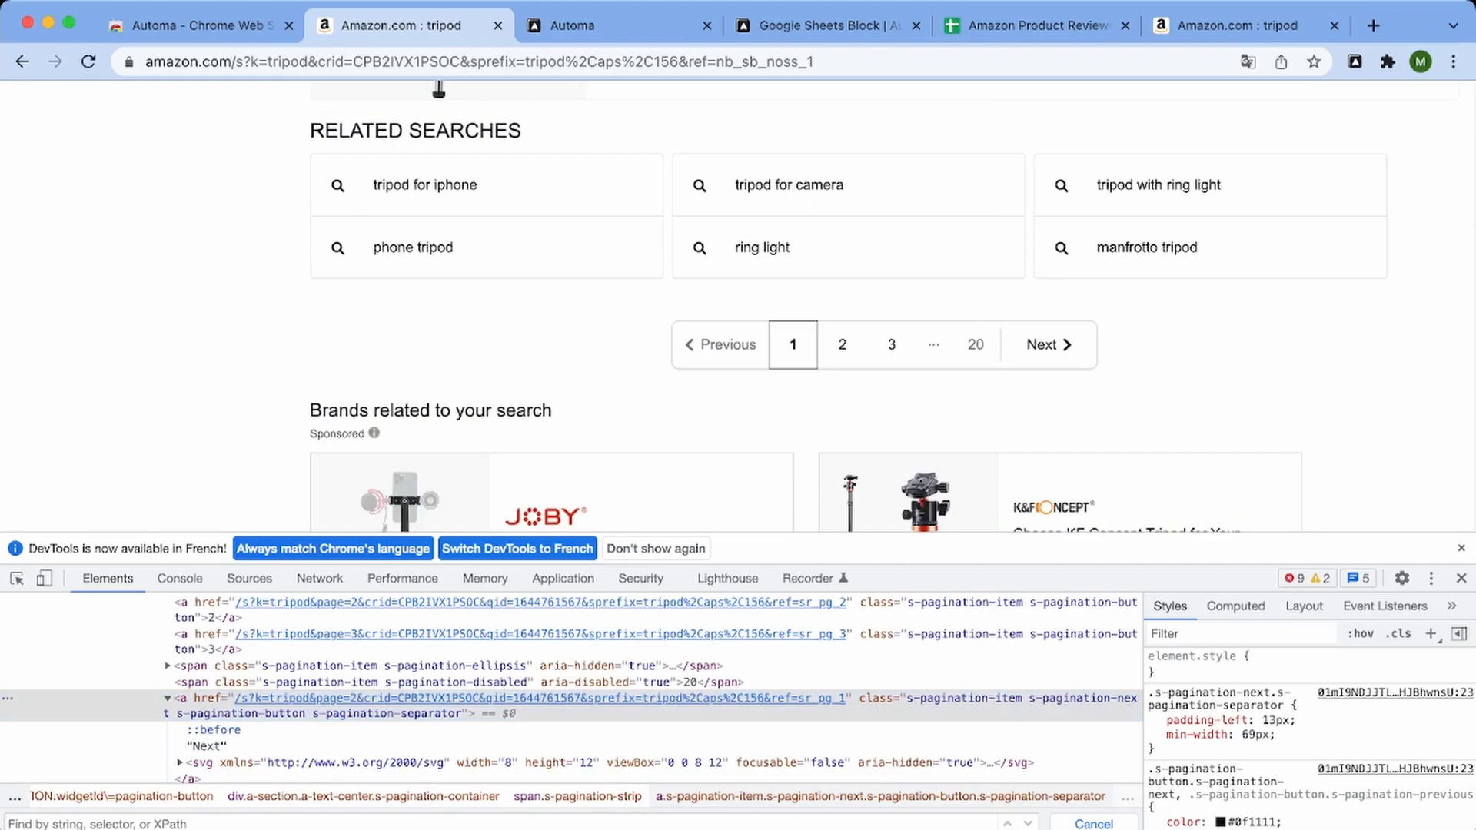
text(.)
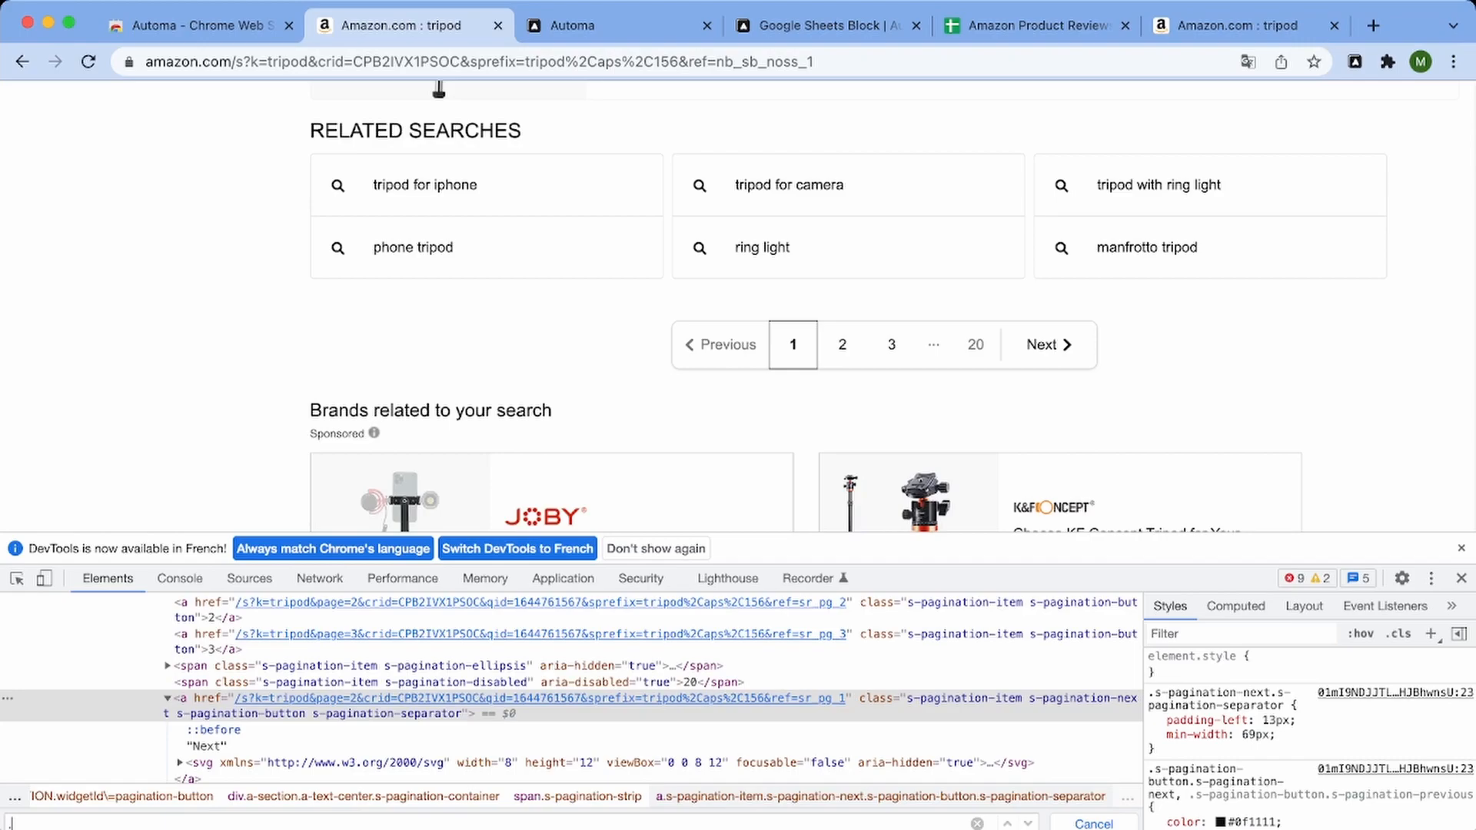
text(s-pagination-next)
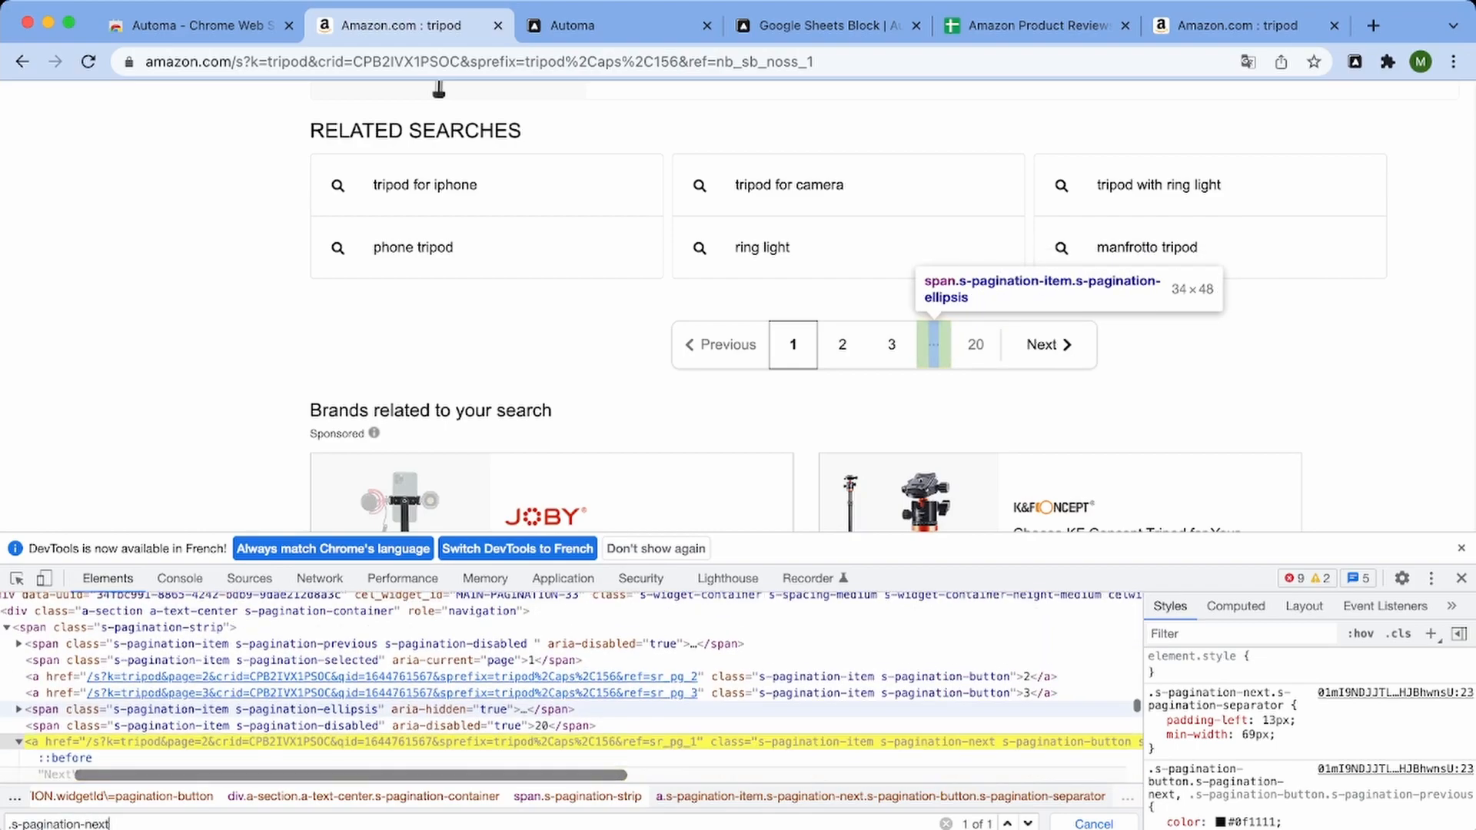
scroll(570, 710, down, 1)
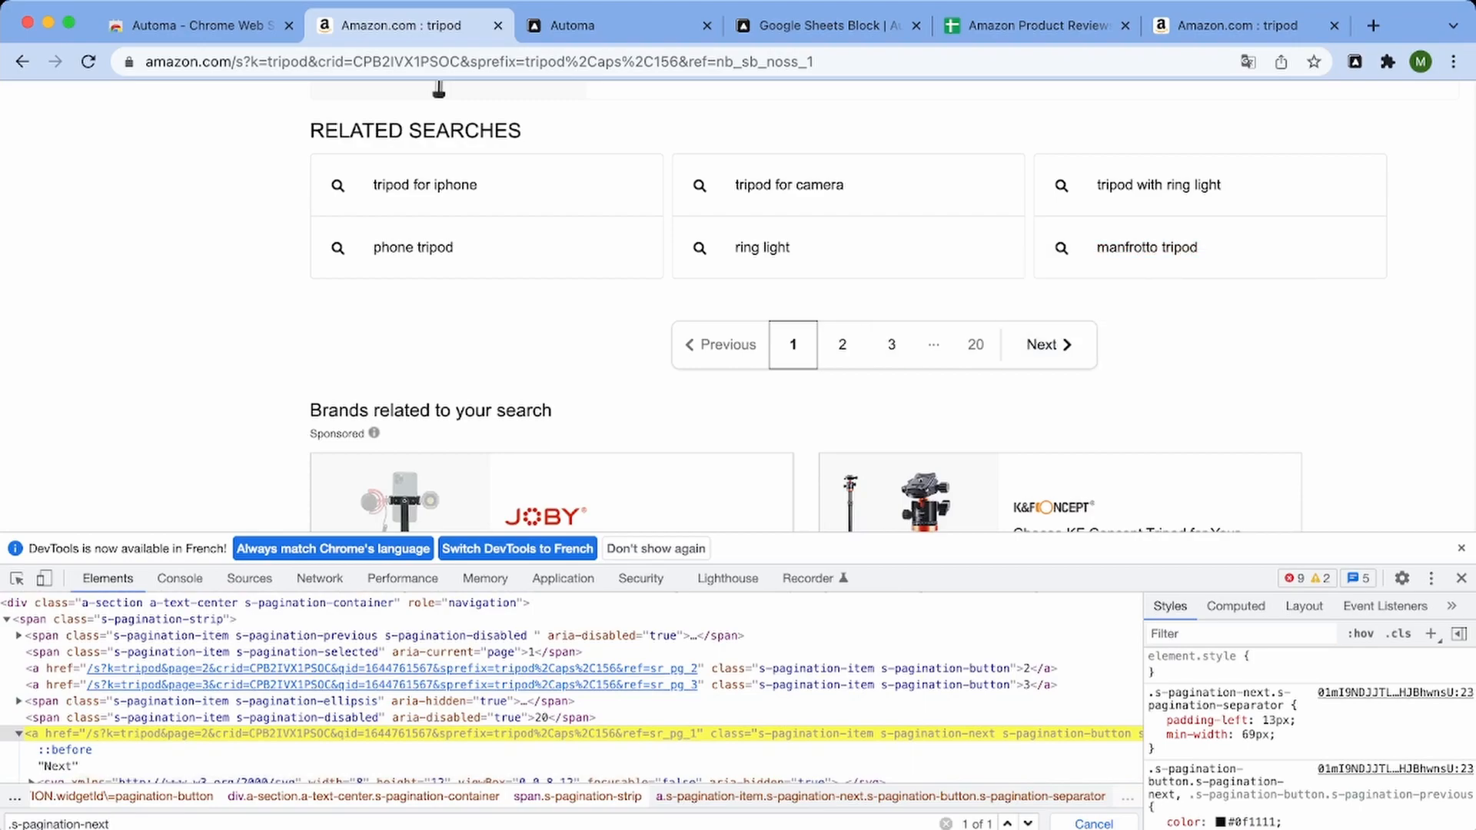
Enter .s-pagination-next in the Automa element selector and test it on the Next link by executing a Click element block
key(super+a)
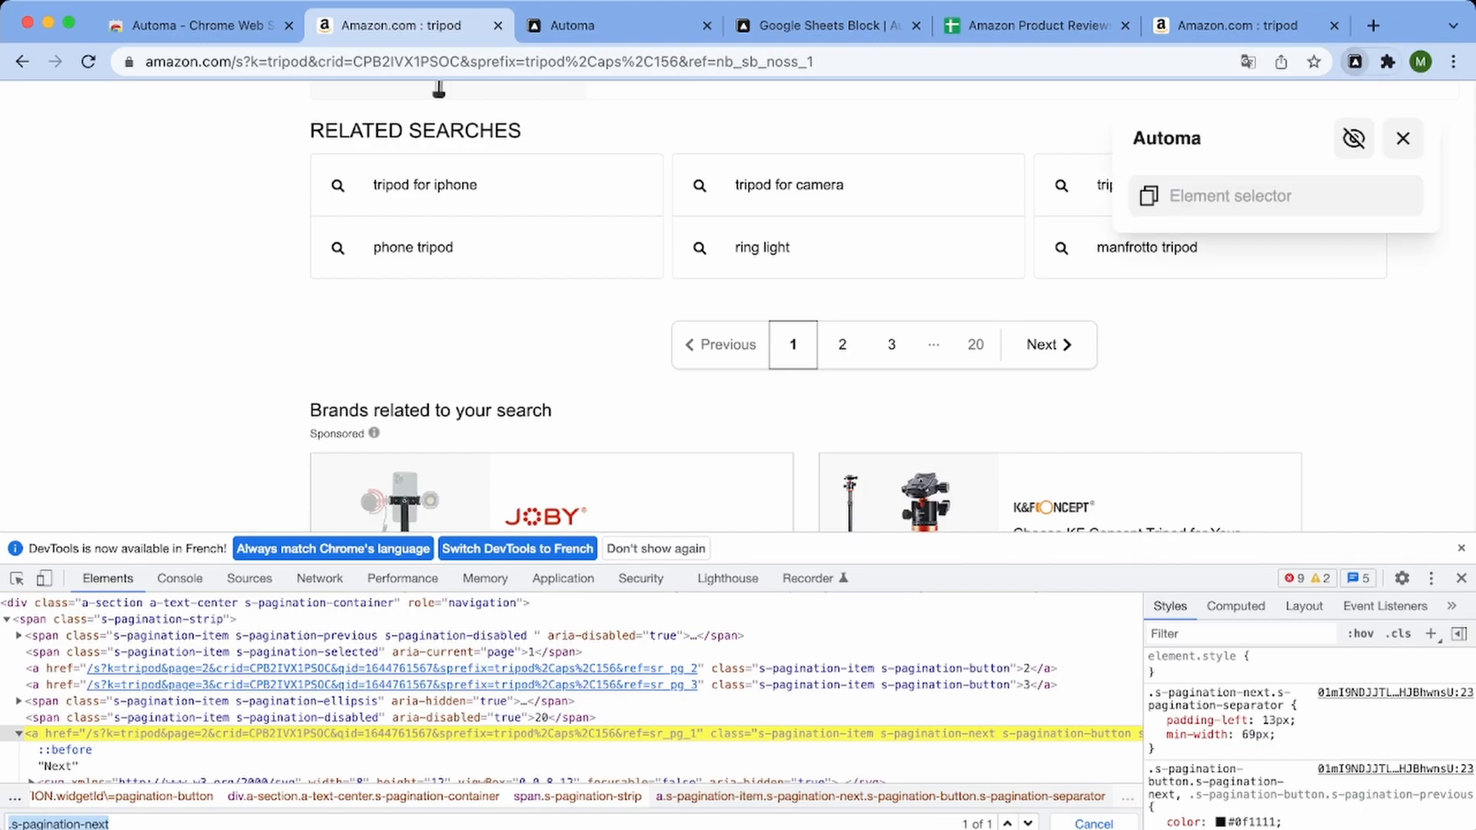
key(super+v)
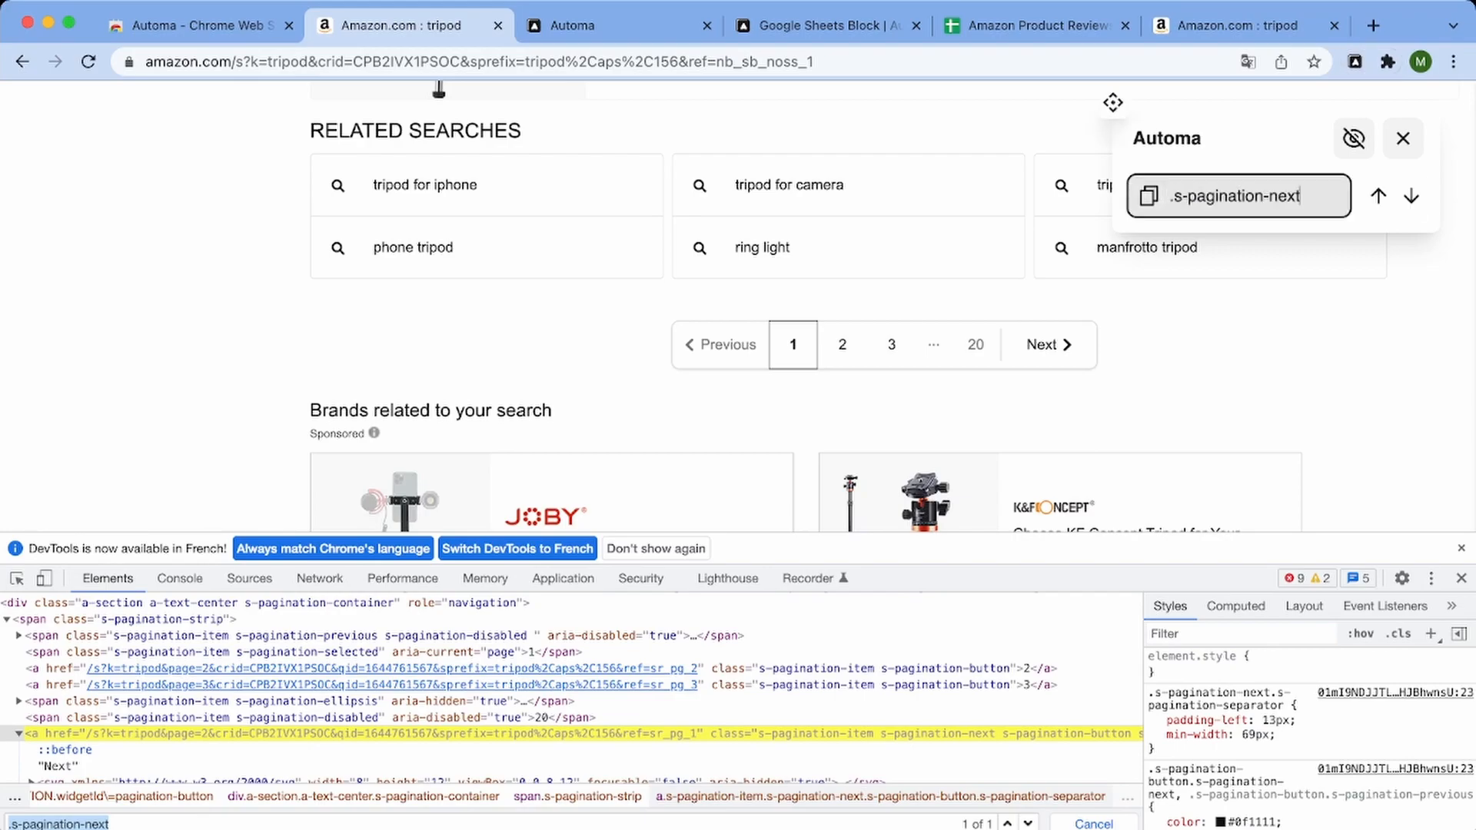
click(1353, 139)
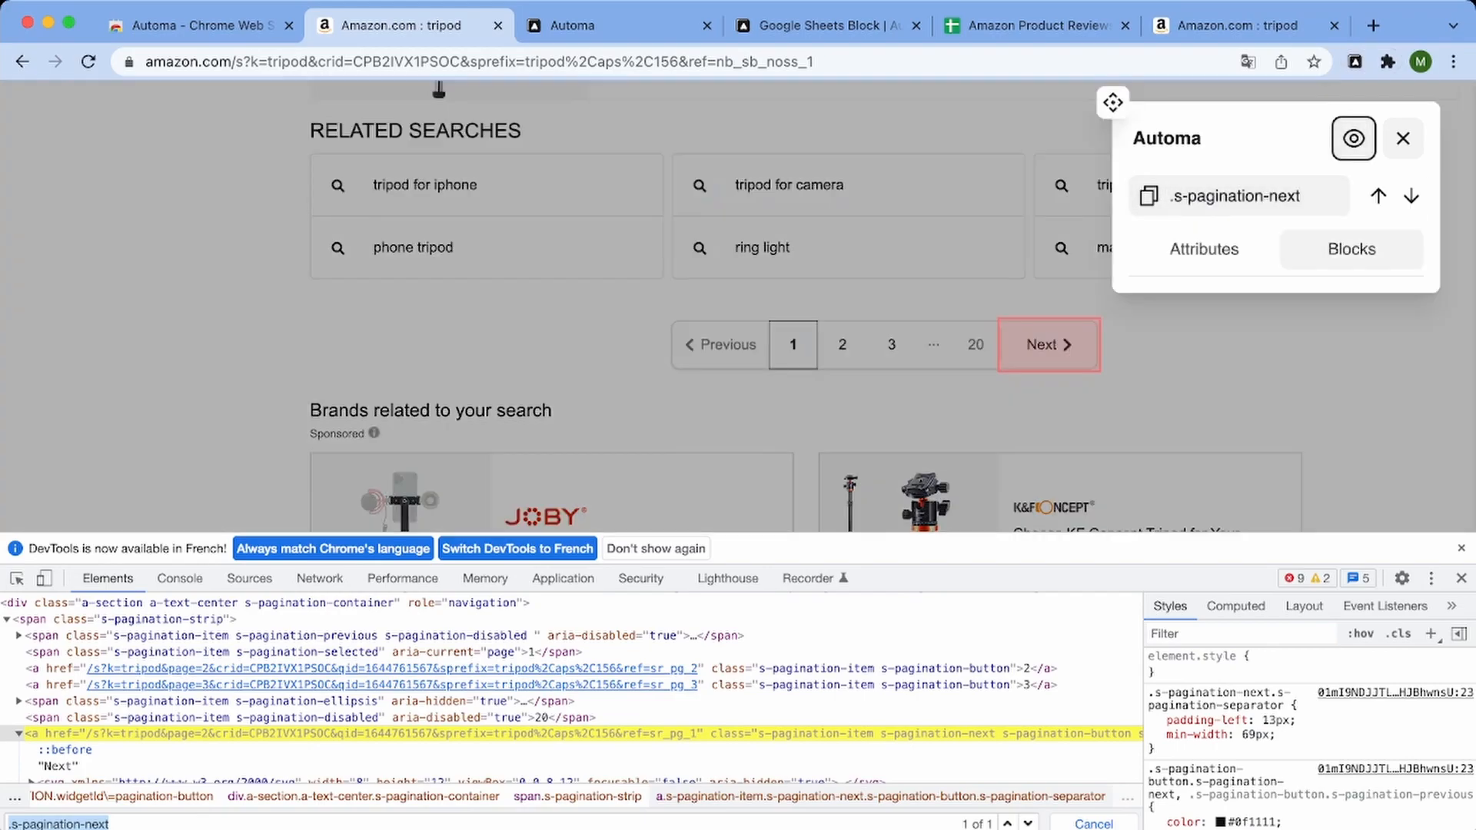
click(1351, 249)
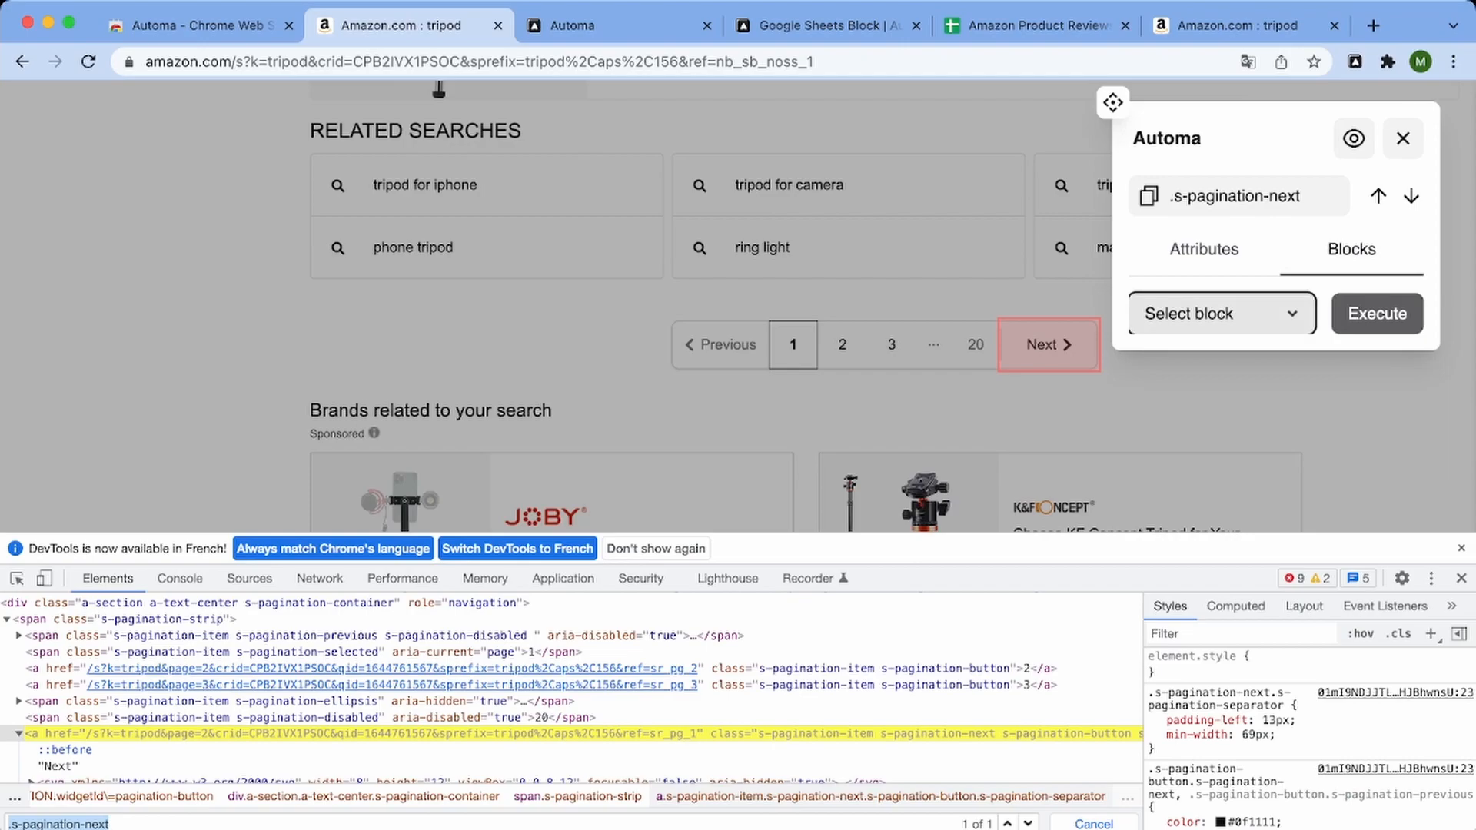
click(1207, 339)
click(1377, 314)
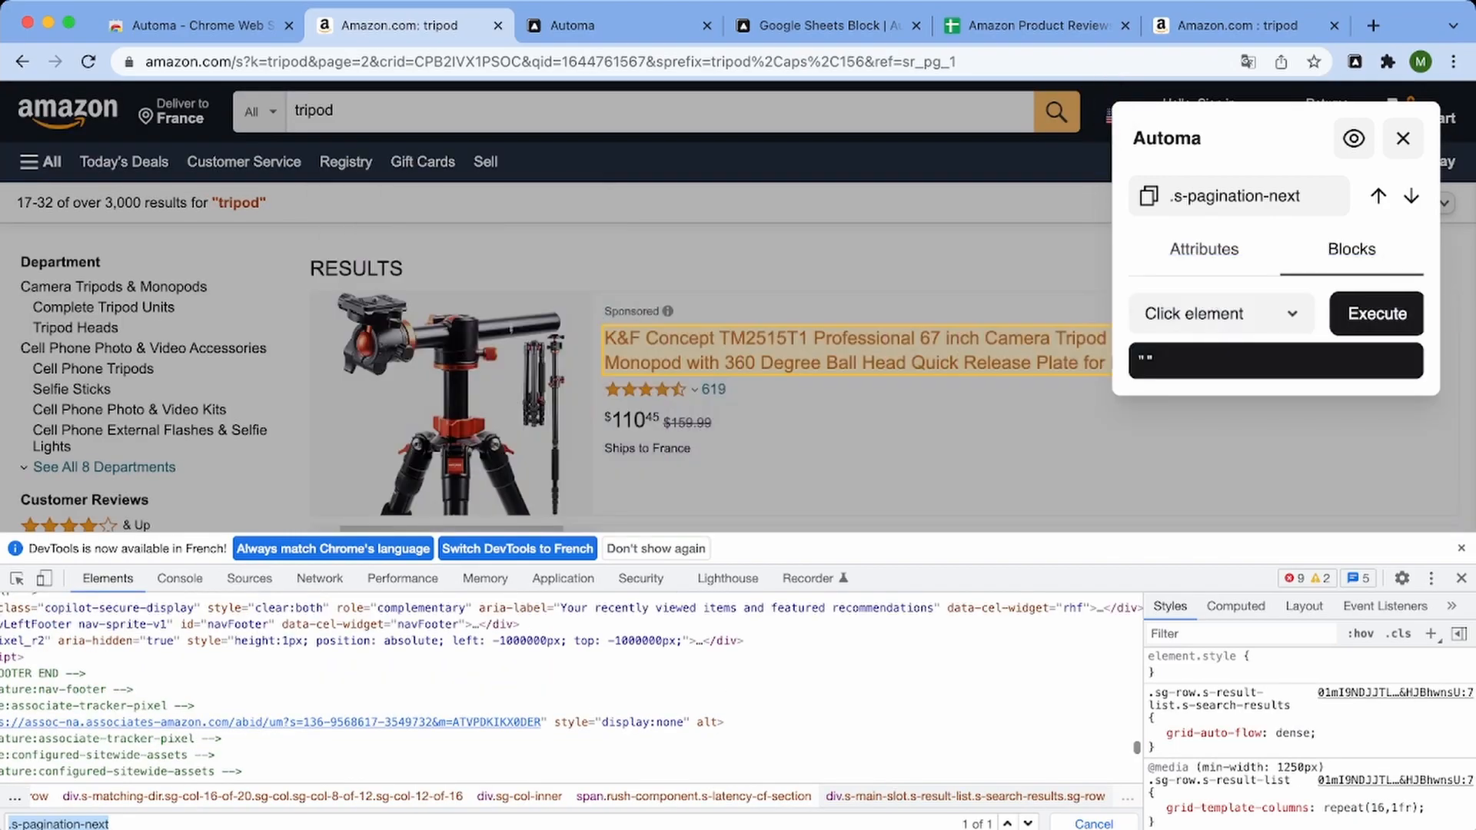
drag(1168, 197, 1304, 198)
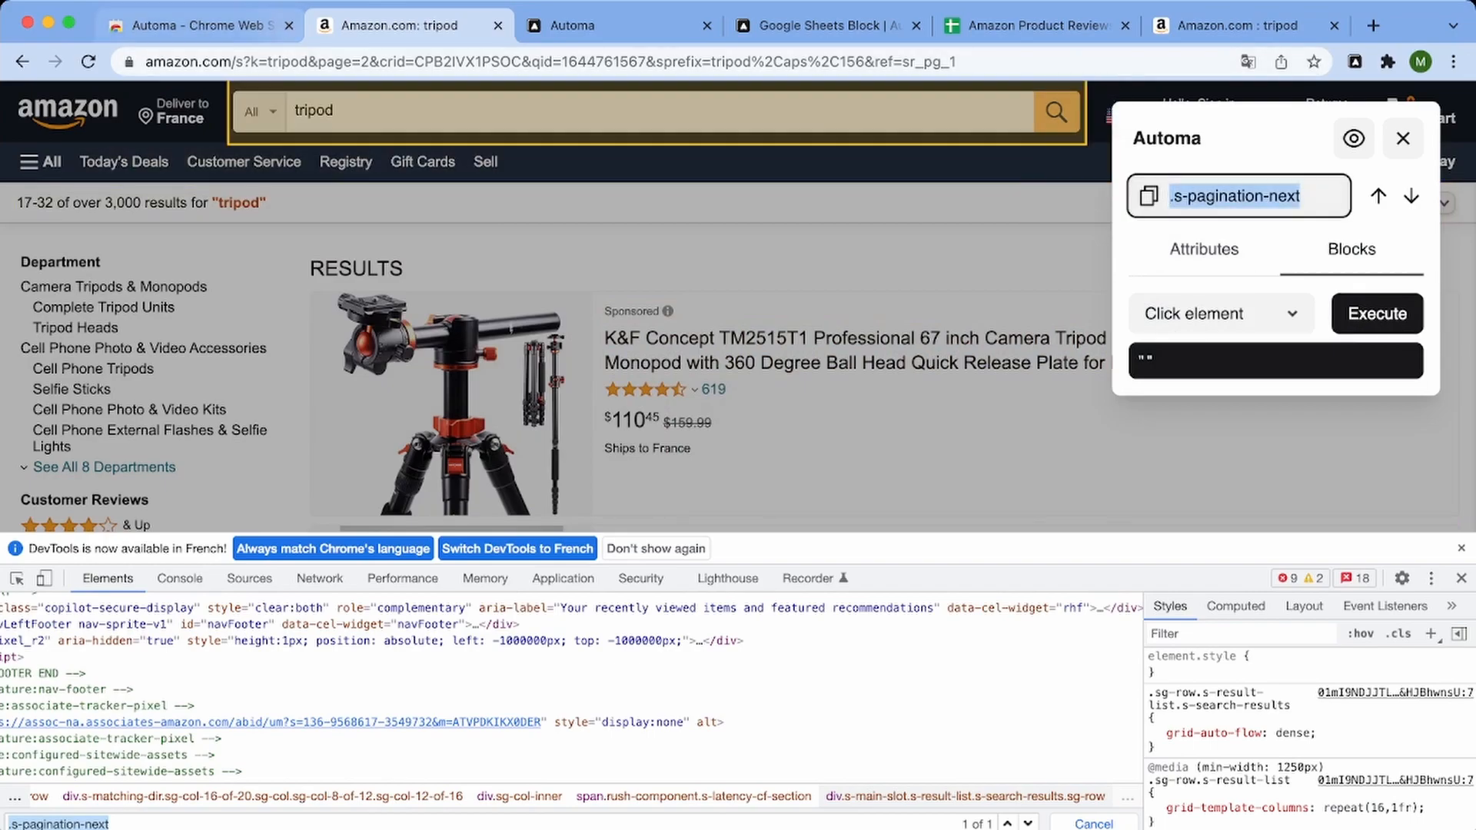
Switch to the Automa workflow, add a Click element block after the Price Get text block and connect the two
click(597, 25)
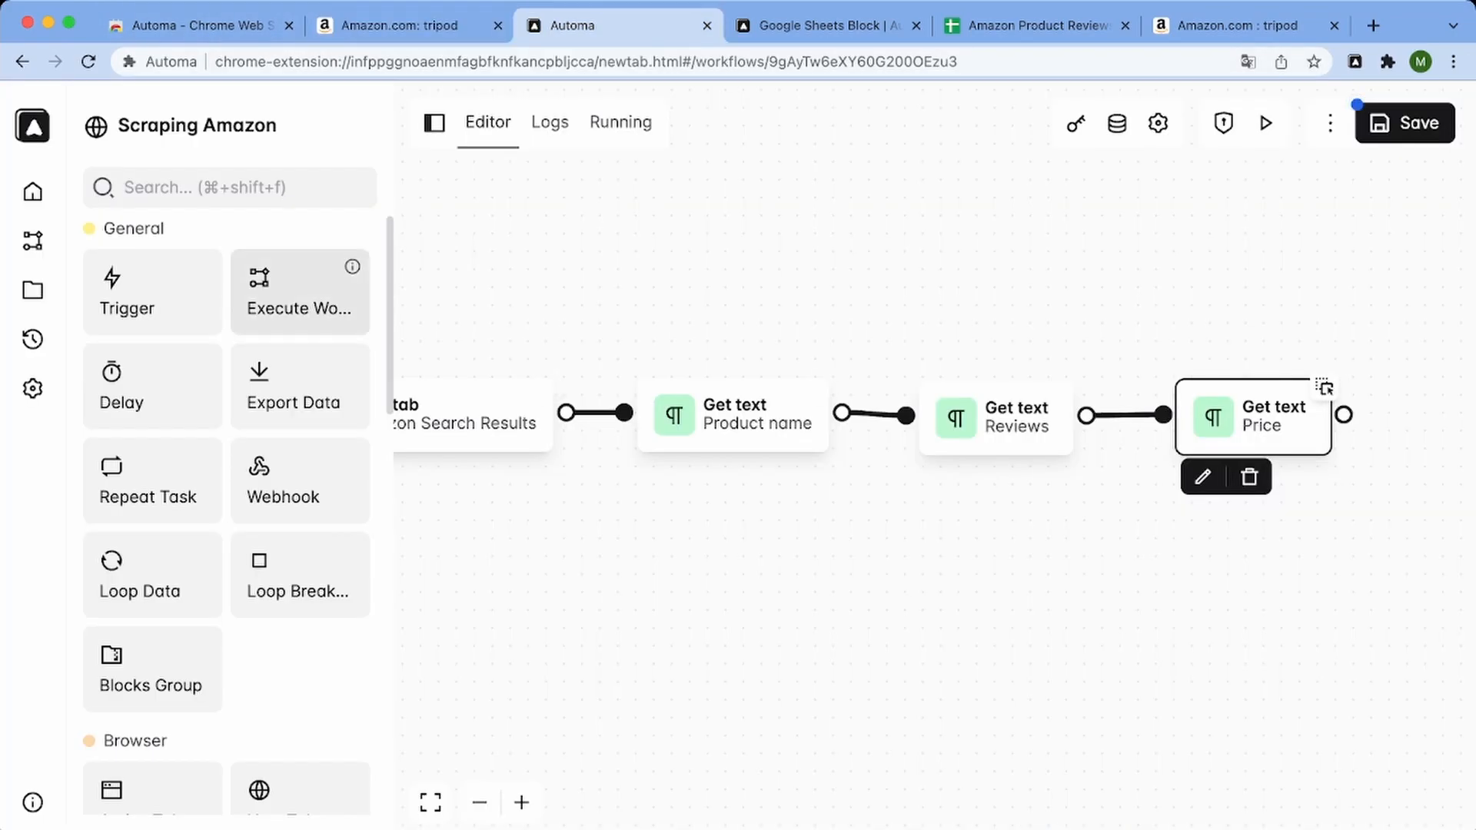
scroll(300, 515, down, 6)
scroll(300, 515, down, 5)
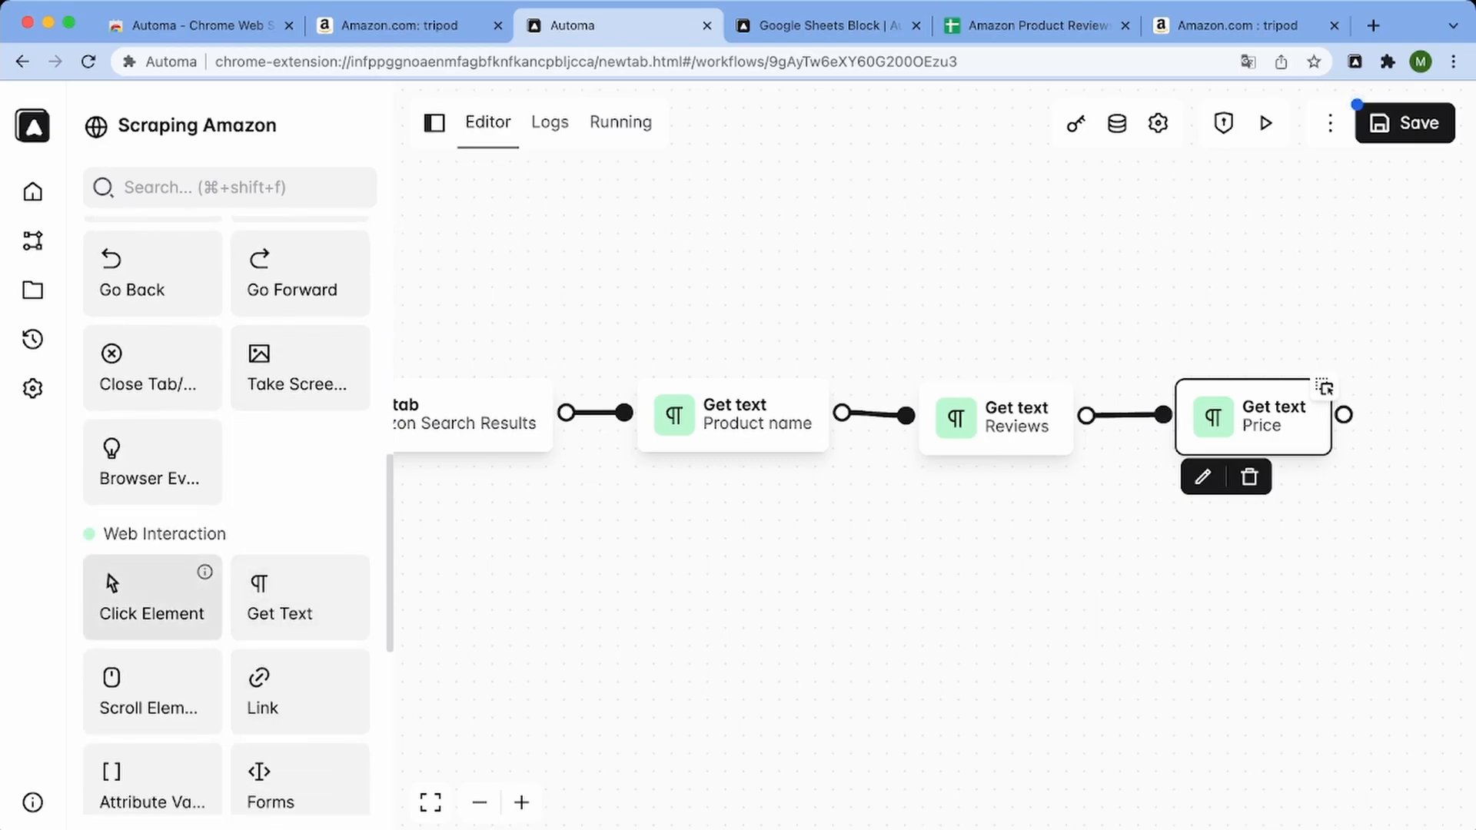
click(480, 802)
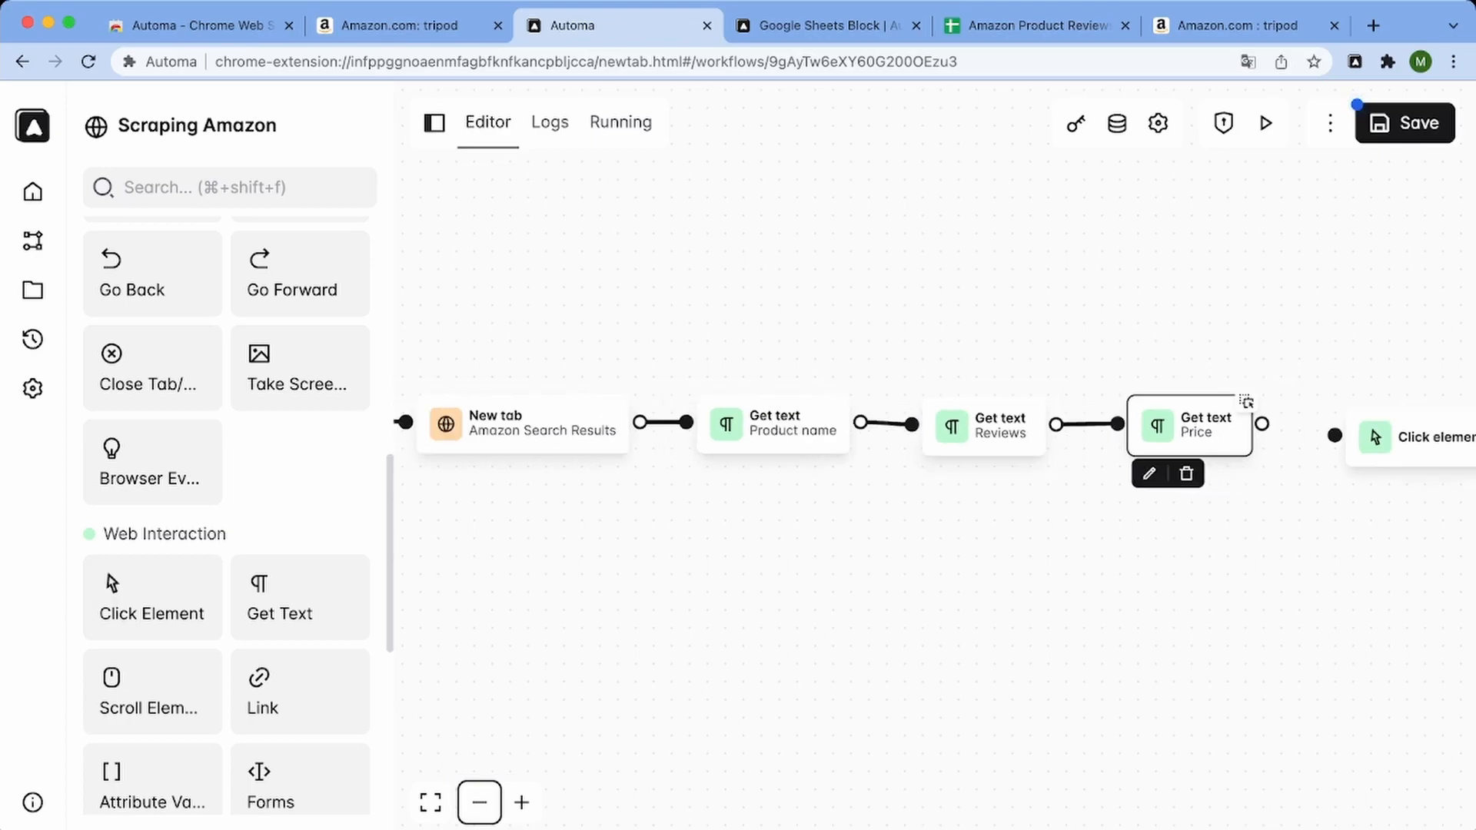
drag(1060, 553, 619, 552)
drag(979, 438, 973, 426)
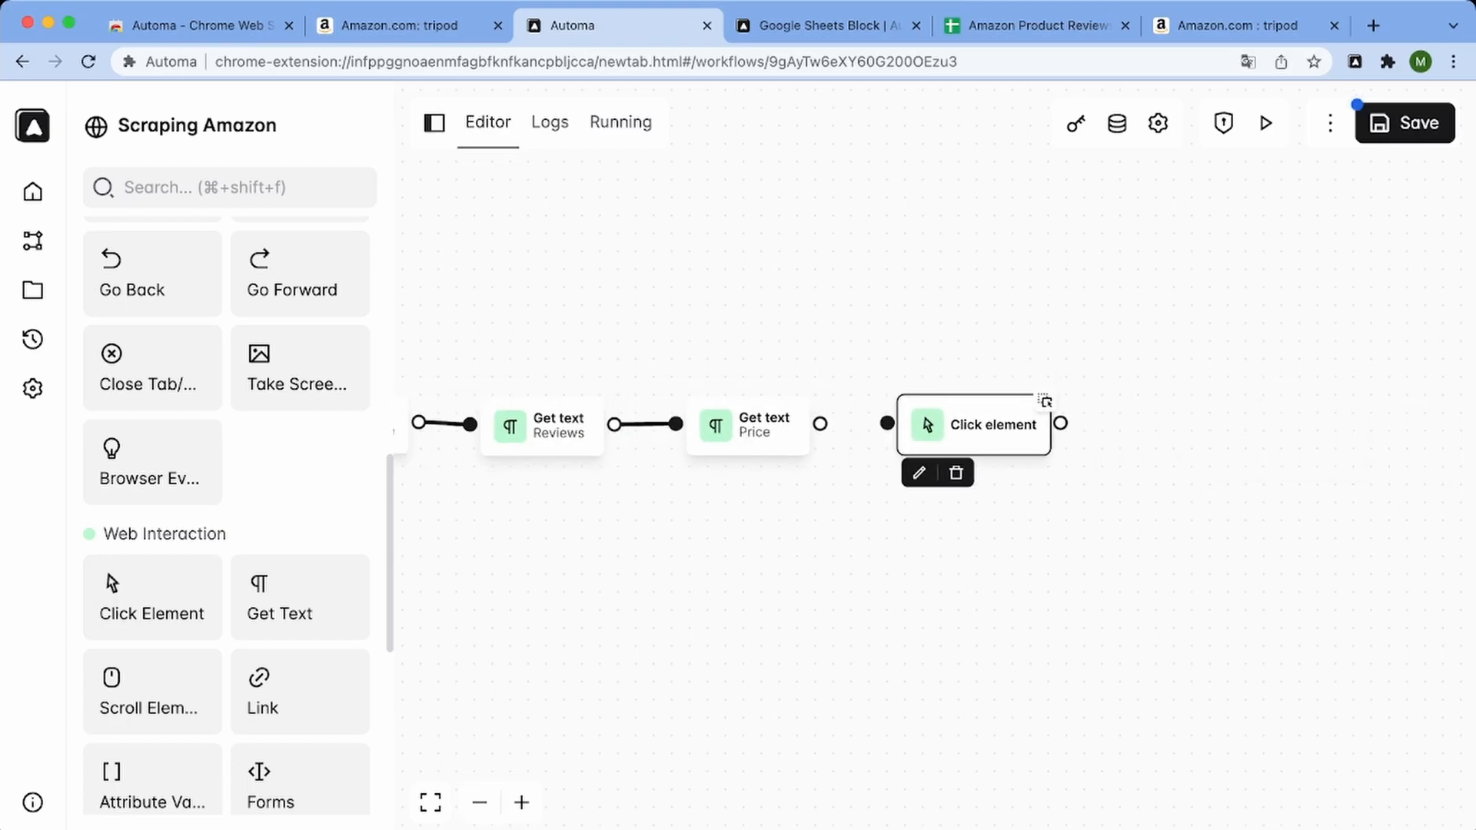
drag(820, 423, 887, 422)
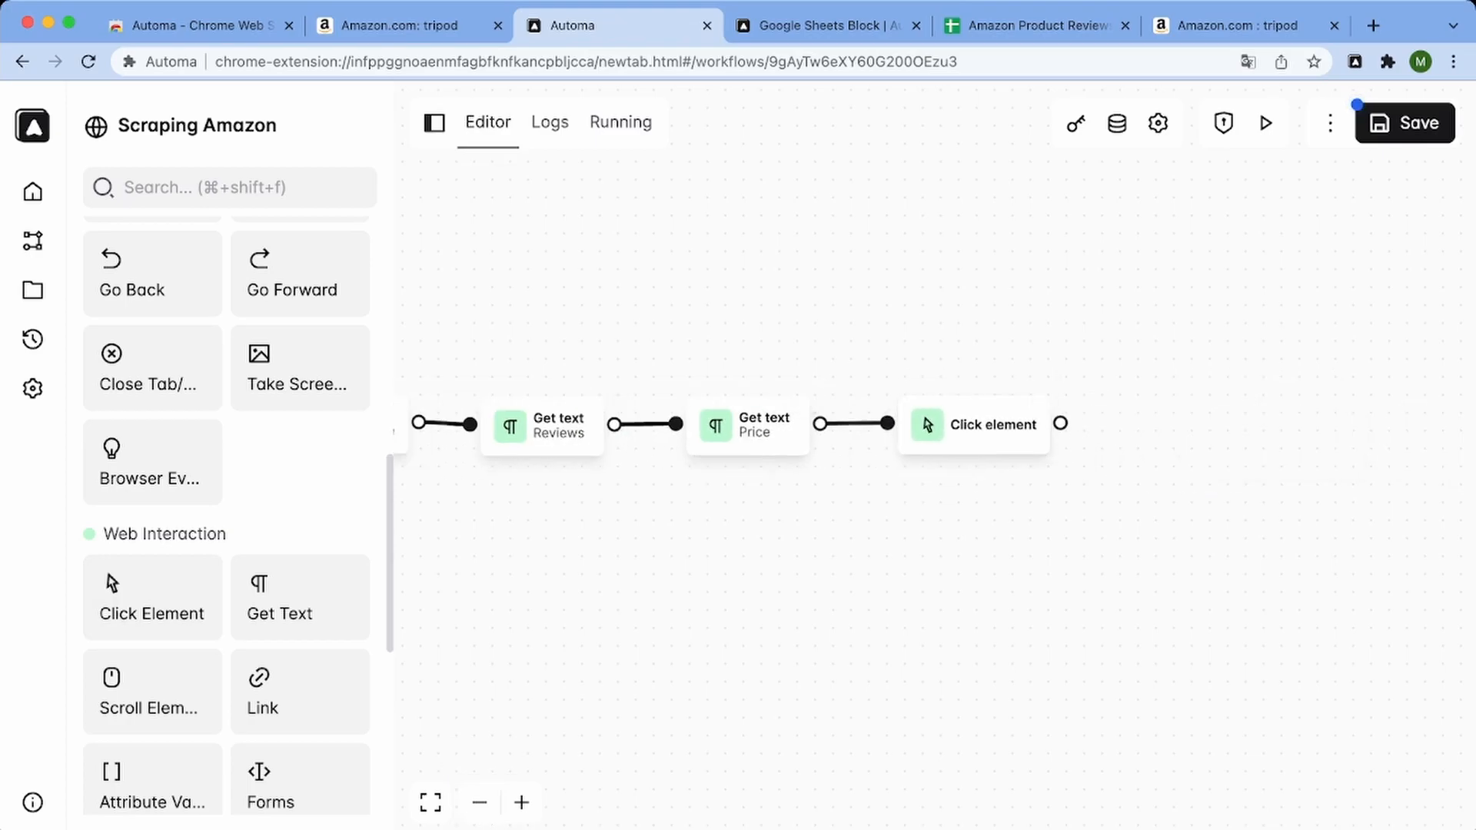
Set the Click element block's CSS selector to .s-pagination-next and save the workflow
double_click(1045, 401)
click(230, 313)
key(super+v)
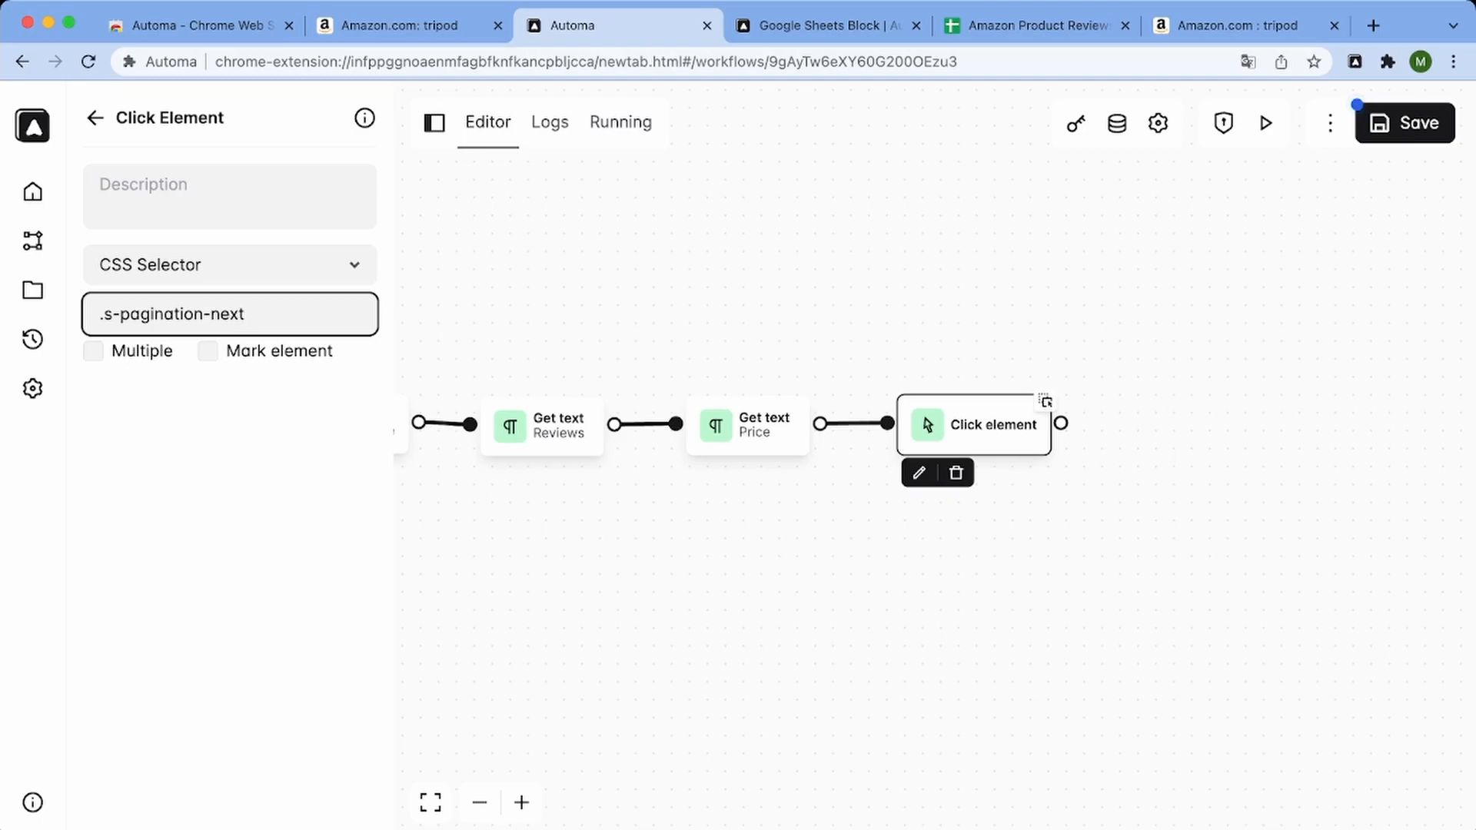
click(1404, 123)
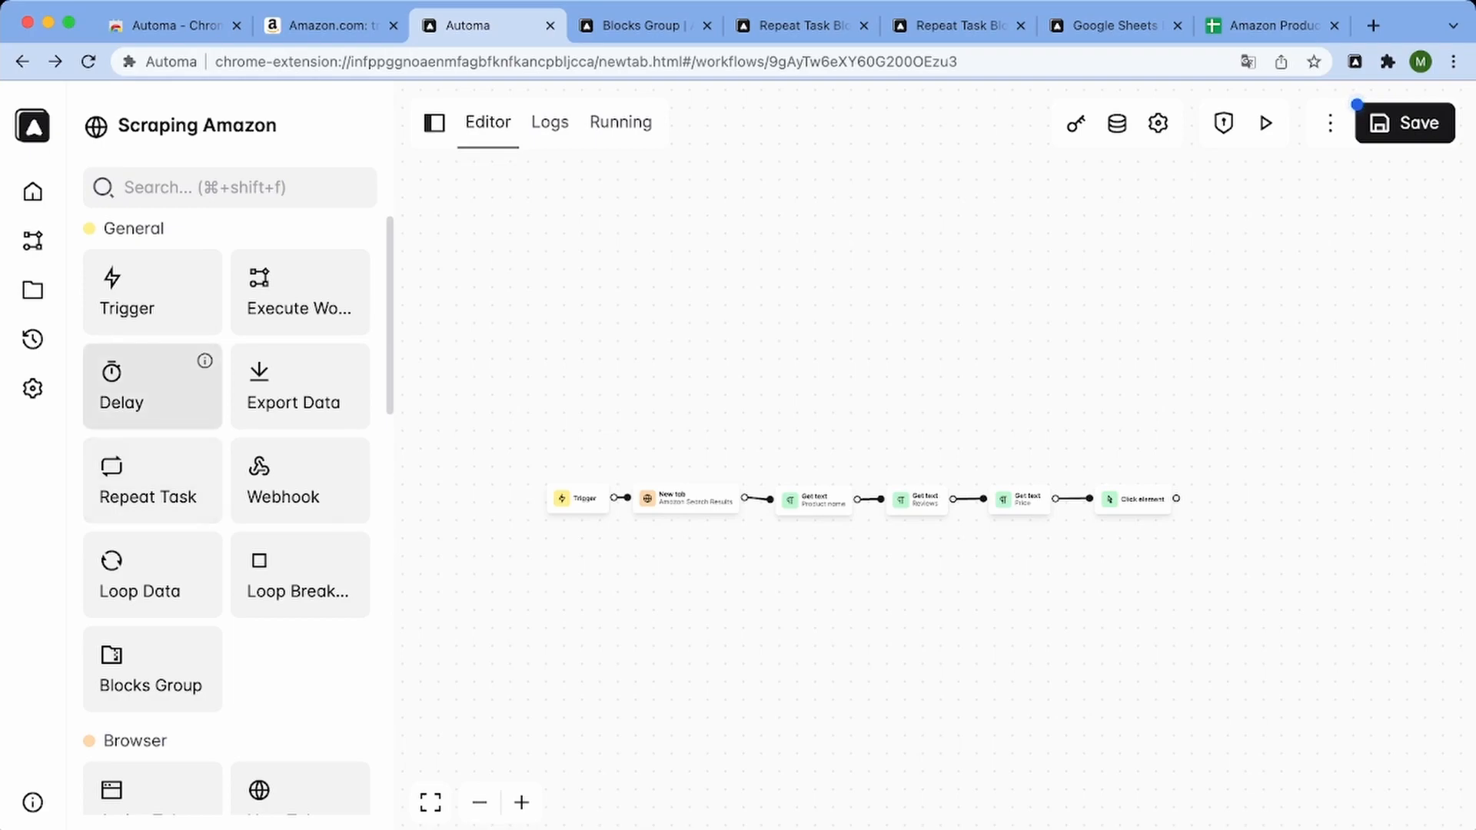
Add a Delay block connected after the Click element block and set its delay to 1000
drag(152, 386, 1253, 496)
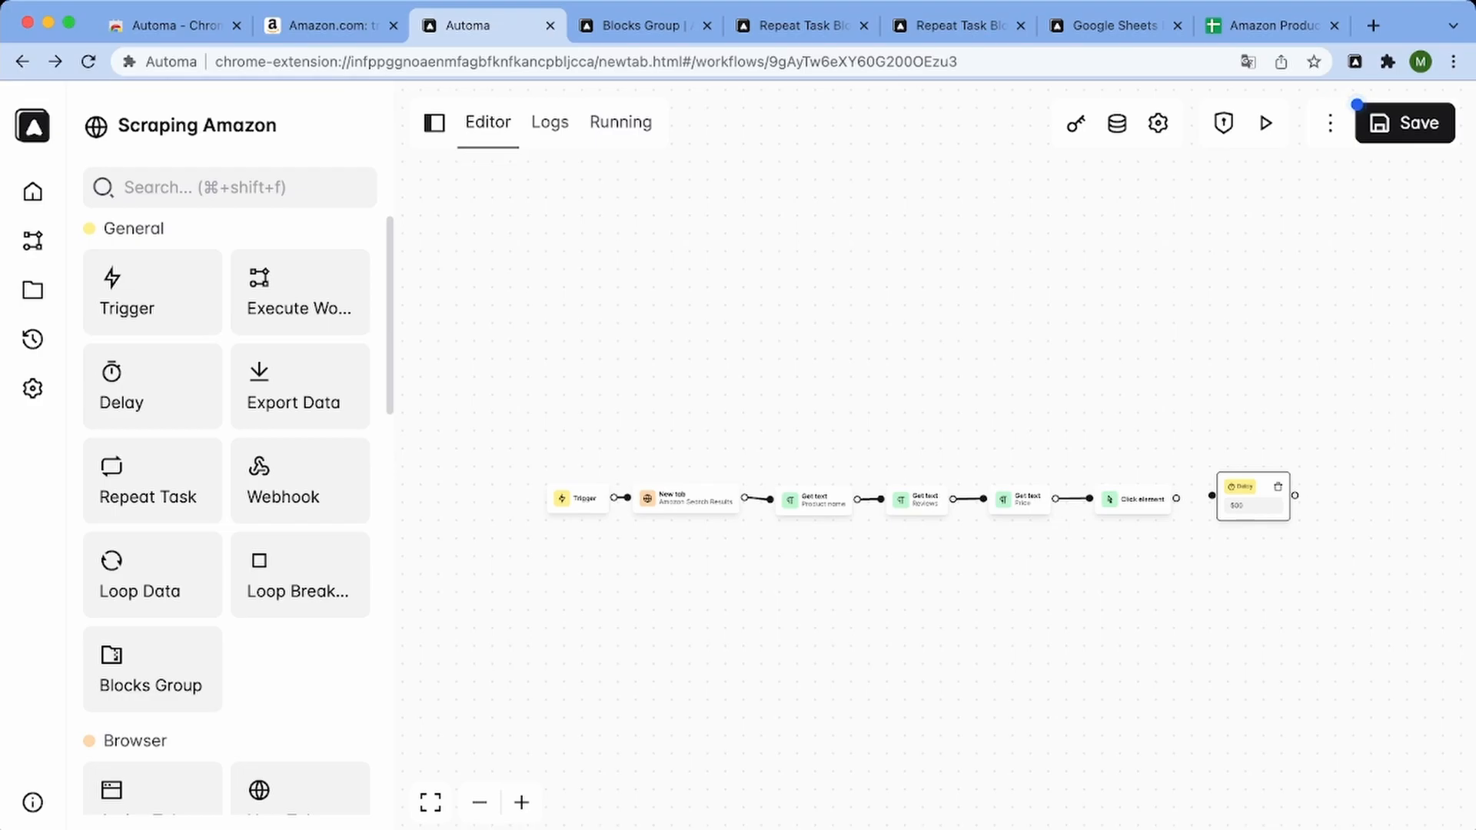
drag(1176, 498, 1212, 496)
click(1252, 506)
text(10)
scroll(934, 459, up, 8)
drag(1114, 459, 690, 454)
drag(876, 533, 876, 544)
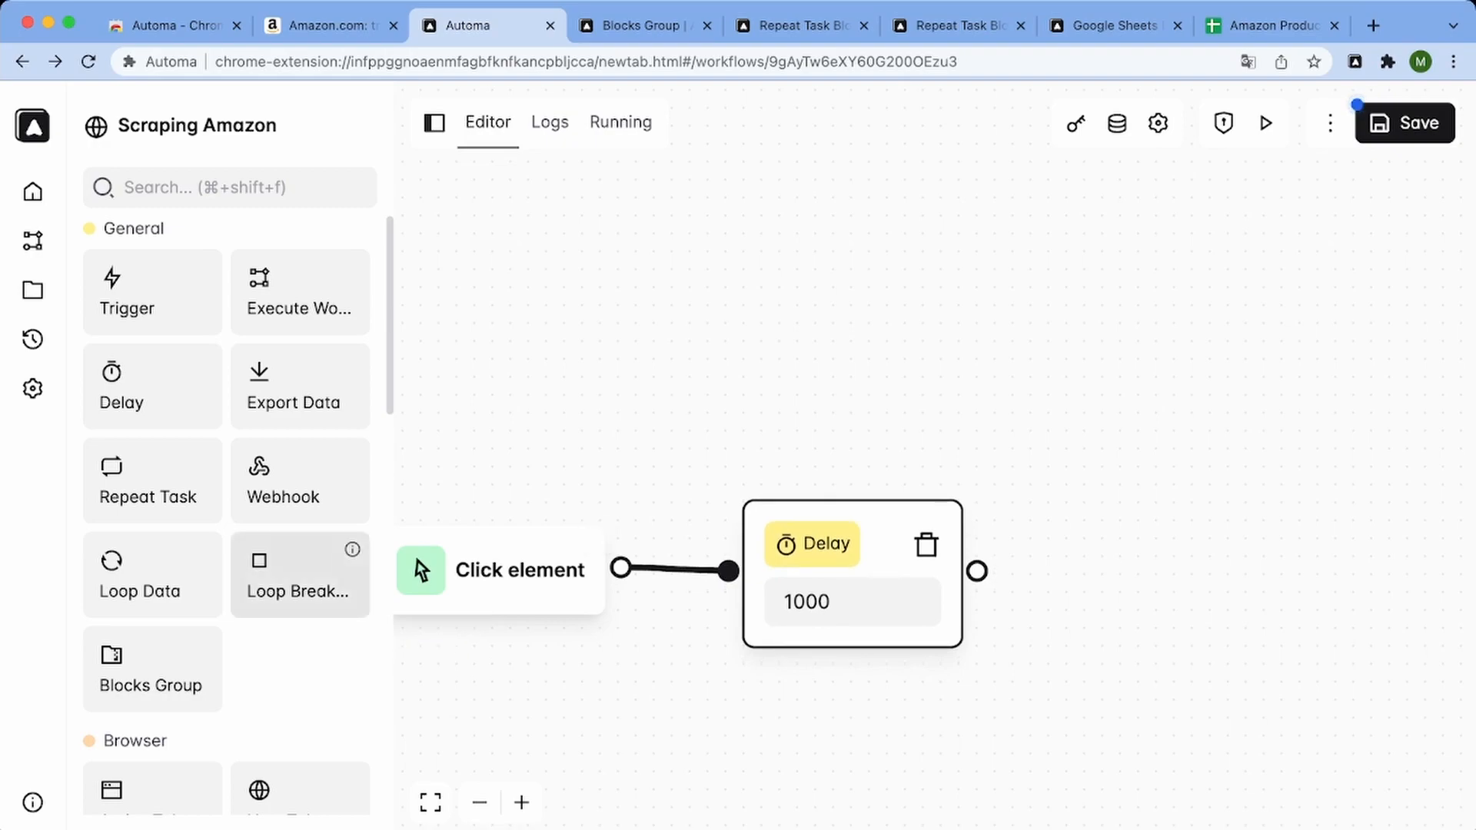
Add a Repeat task block after the Delay, set it to 2 times and link its Repeat from output to the Reviews Get text block
drag(152, 481, 1199, 511)
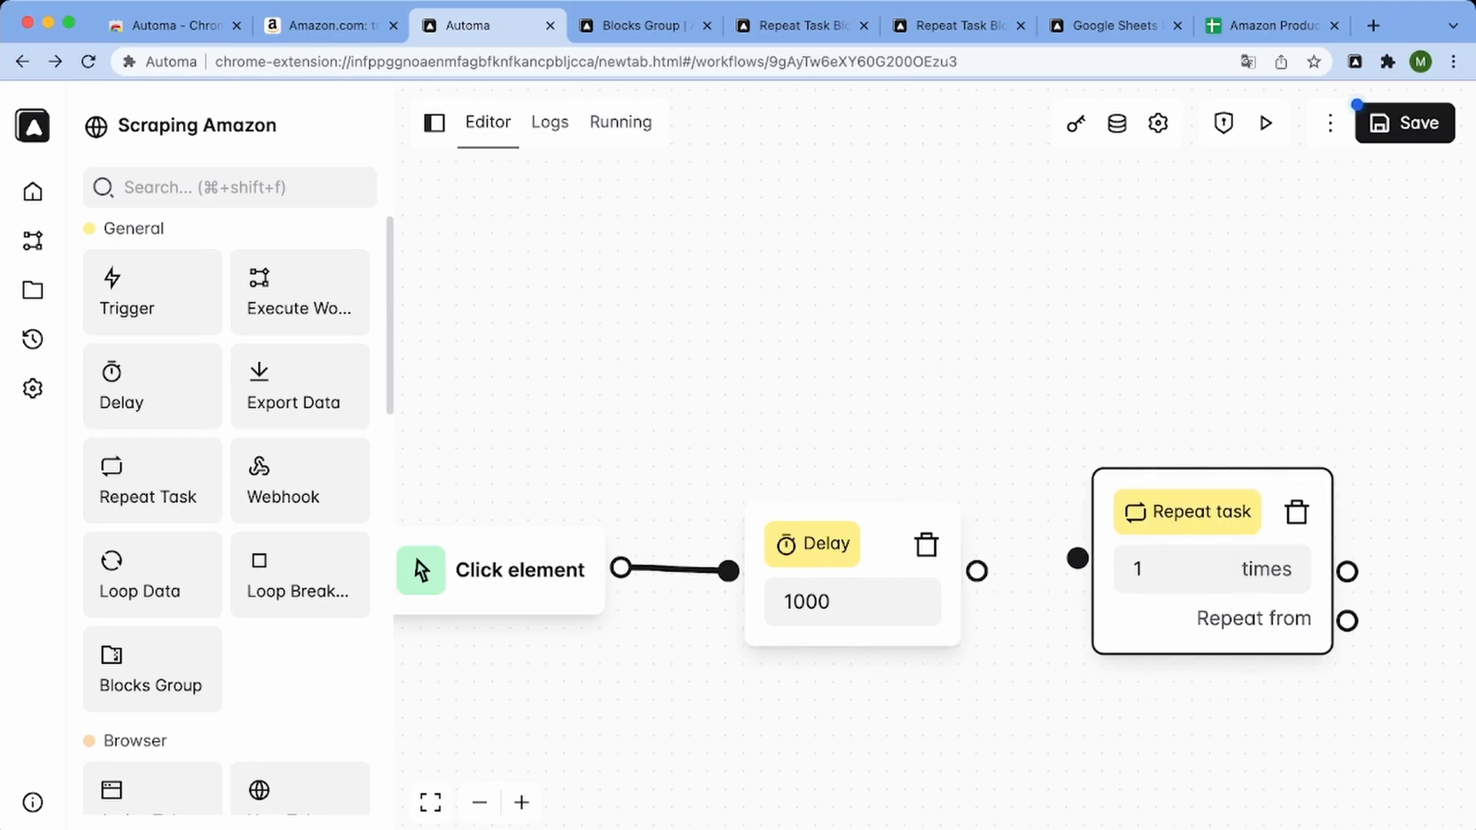
drag(977, 571, 1077, 559)
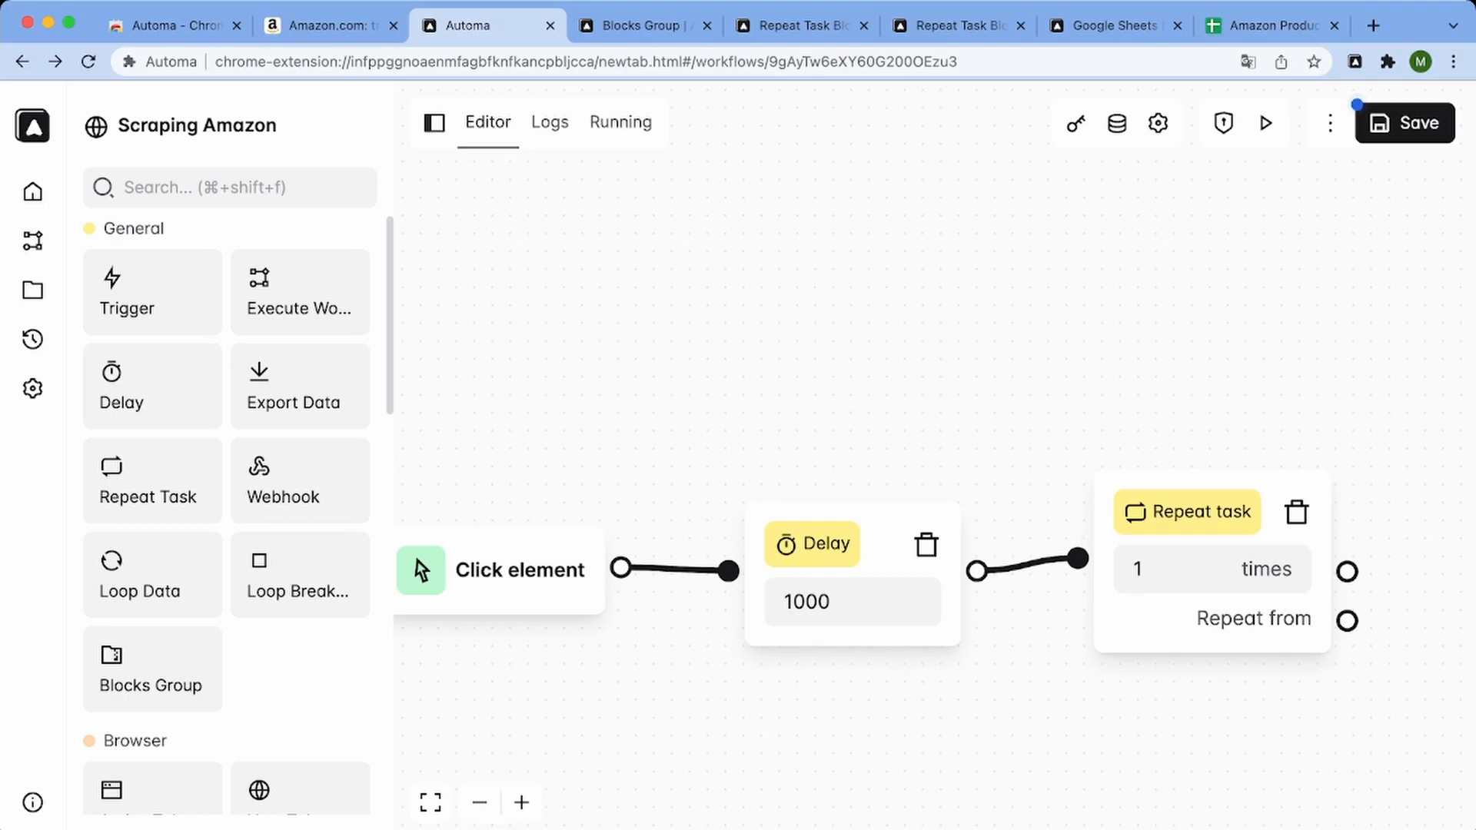
scroll(934, 460, down, 8)
drag(768, 453, 889, 461)
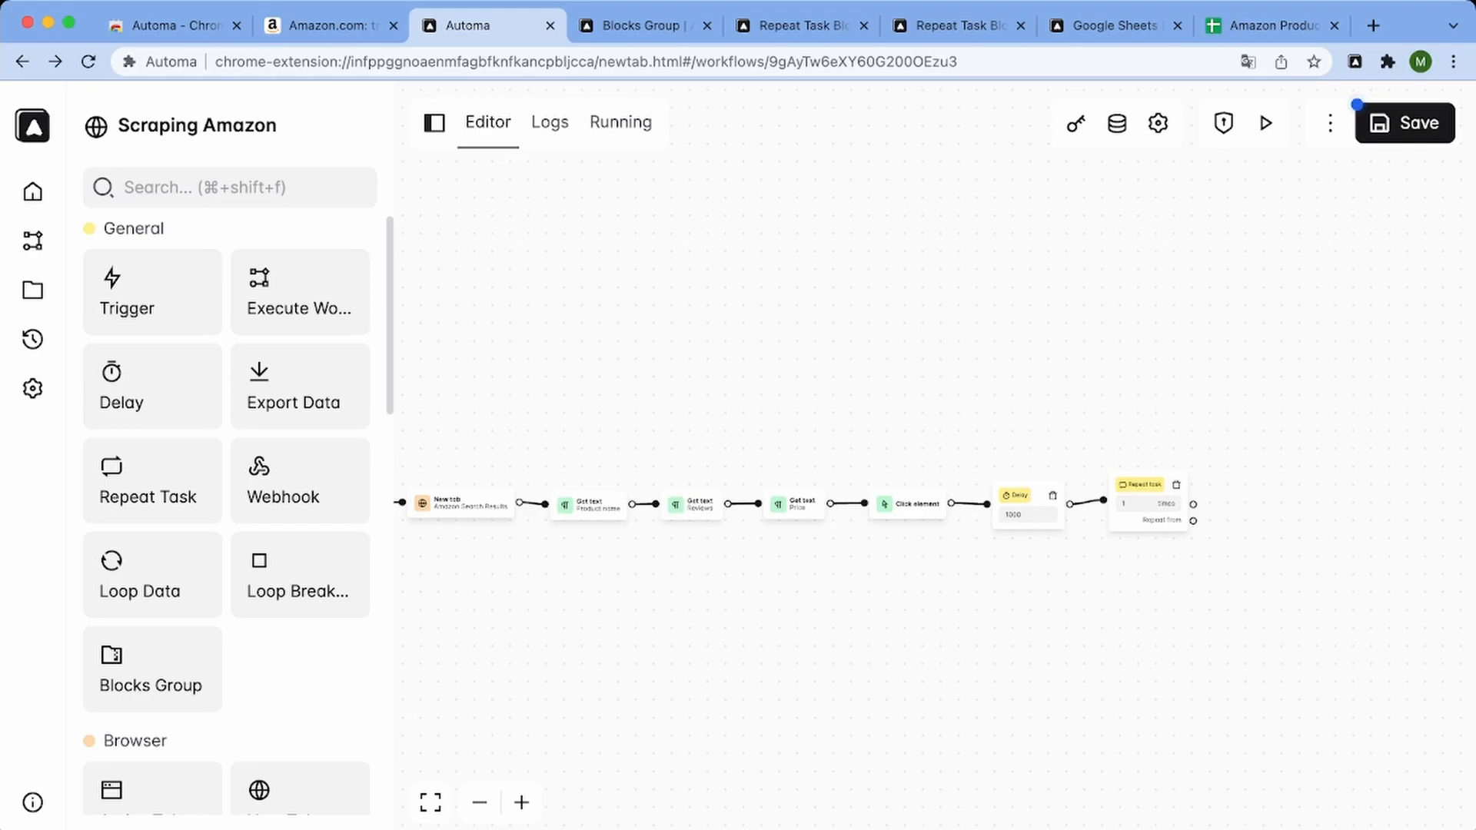
drag(1193, 520, 654, 504)
click(1125, 504)
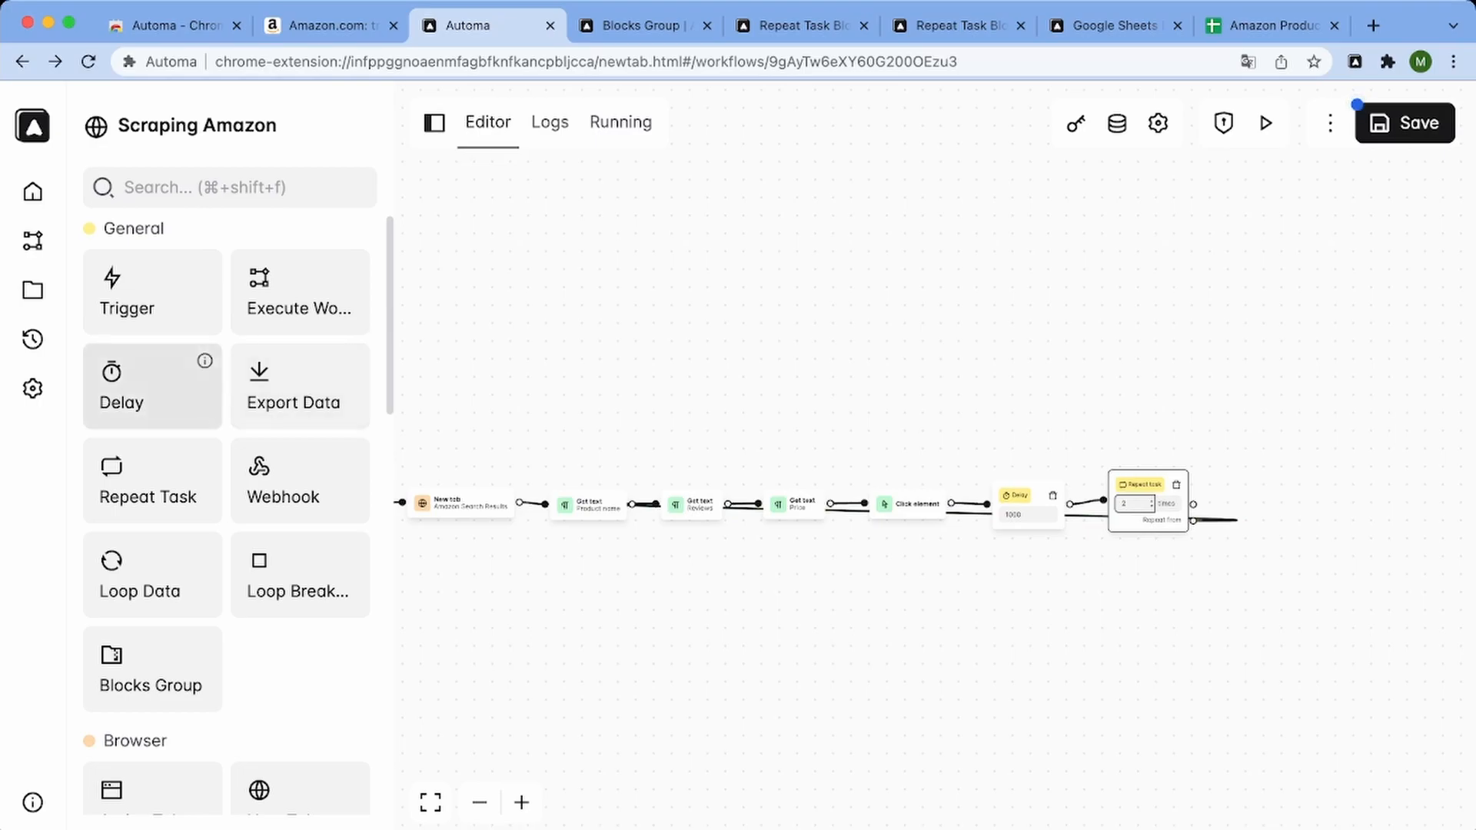
Add a second Delay block connected after the Repeat task block and set its delay to 1000
click(205, 360)
click(637, 26)
drag(153, 385, 1349, 500)
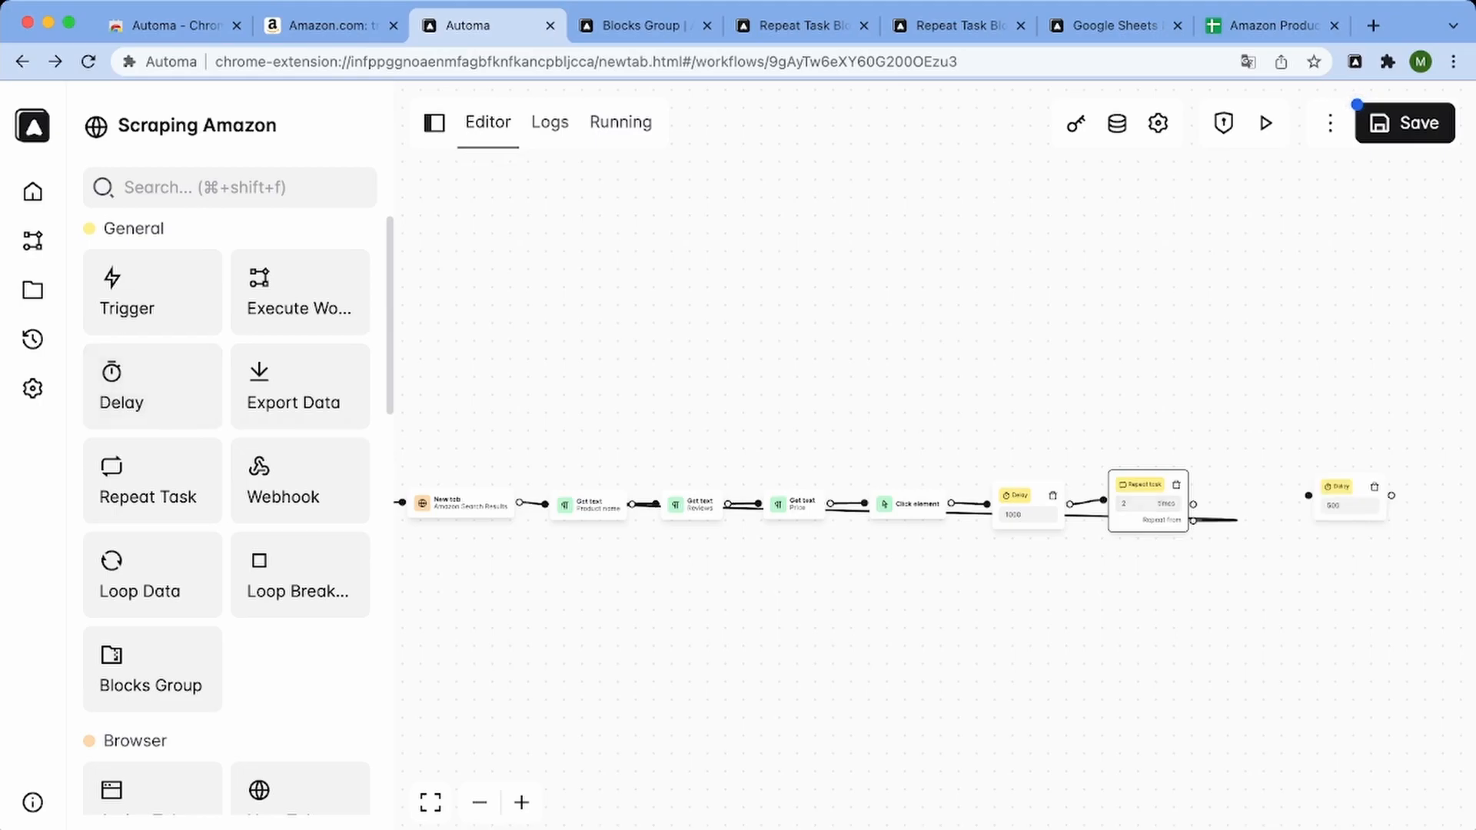
drag(1193, 504, 1321, 491)
double_click(1297, 509)
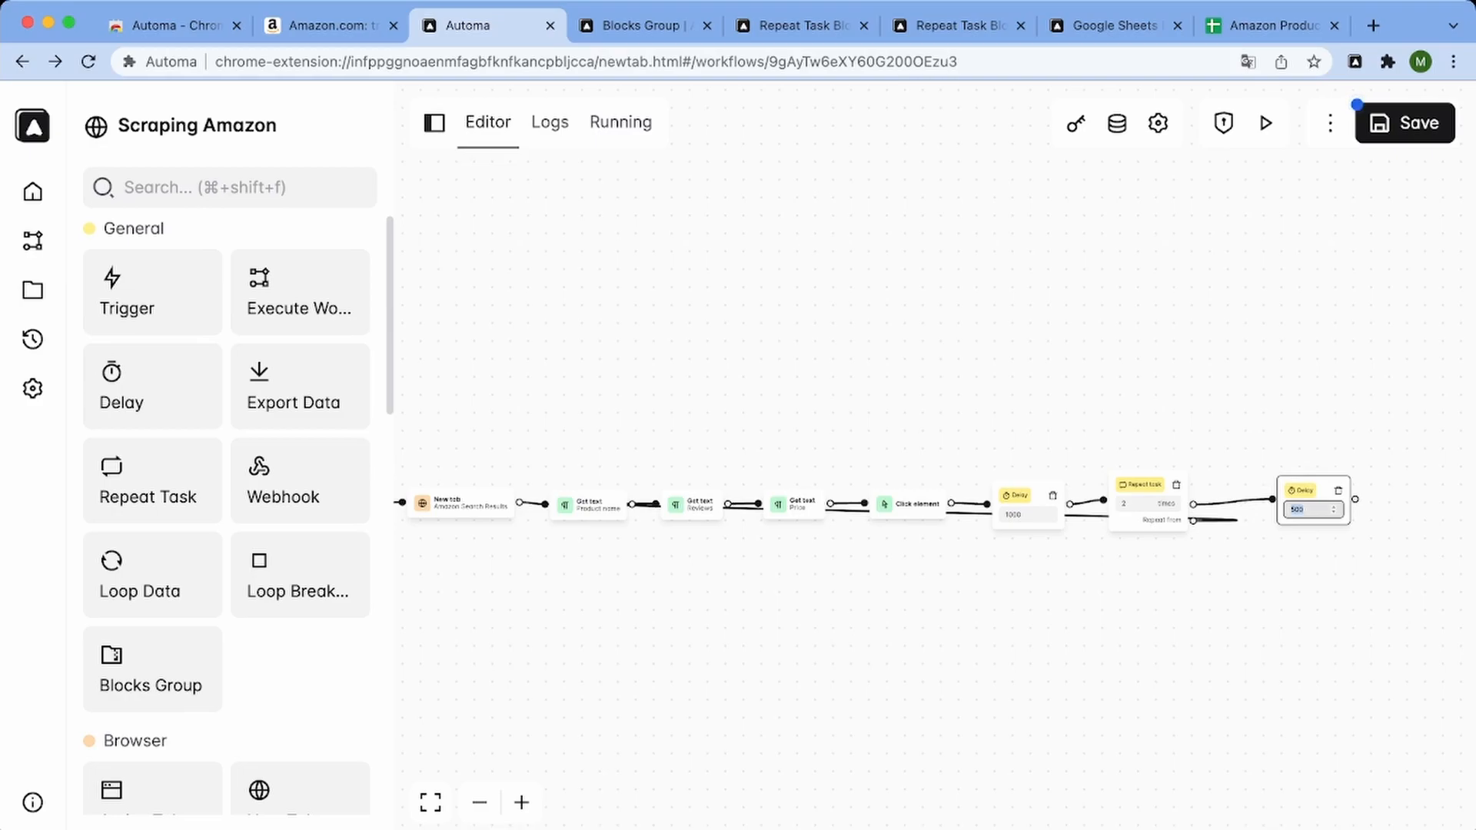
text(1000)
click(1245, 599)
drag(1323, 493, 1288, 491)
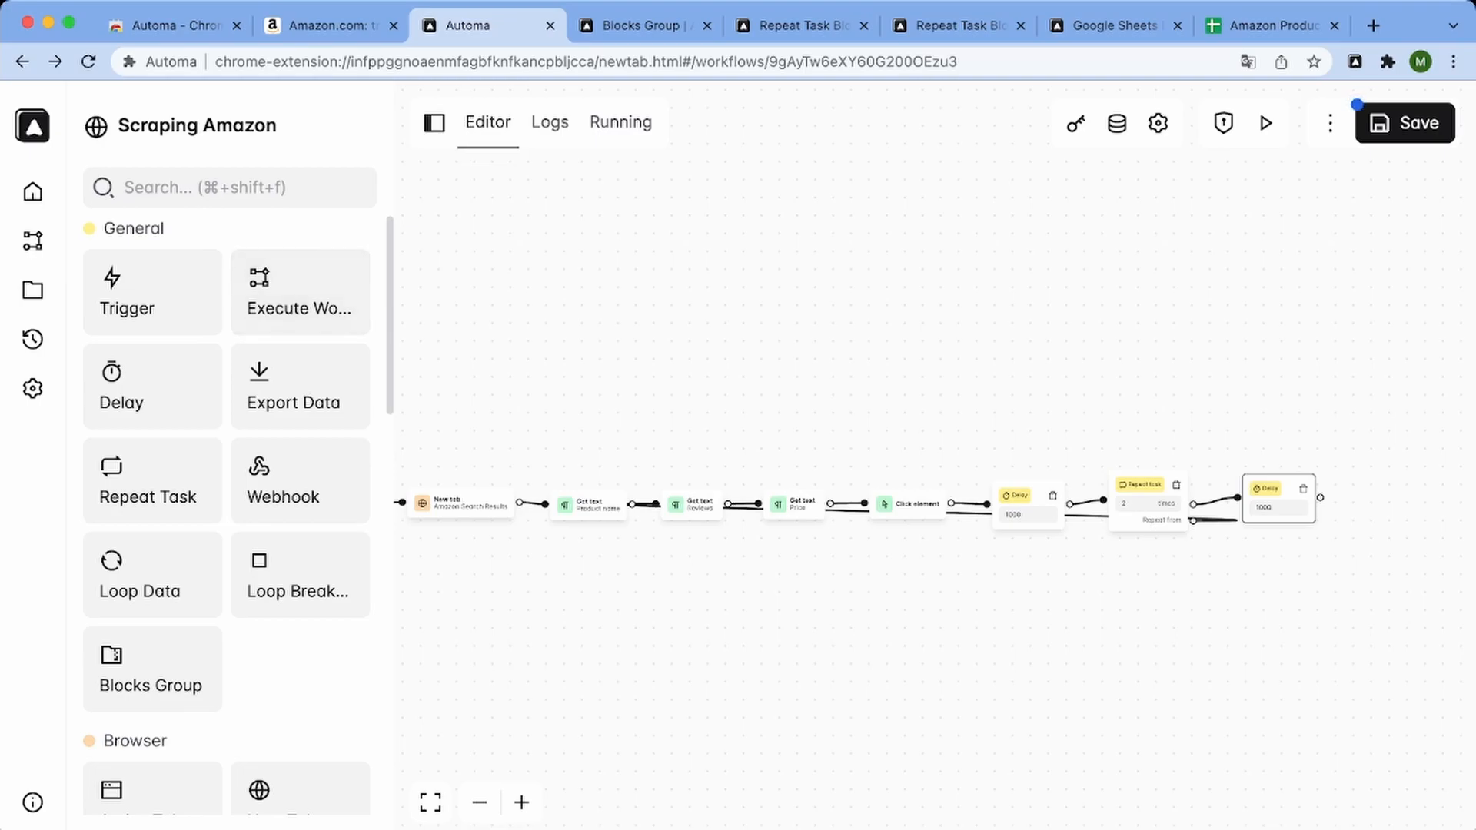
Find the Google Sheets block, place it connected after the second Delay block and open its settings
click(229, 188)
text(goog)
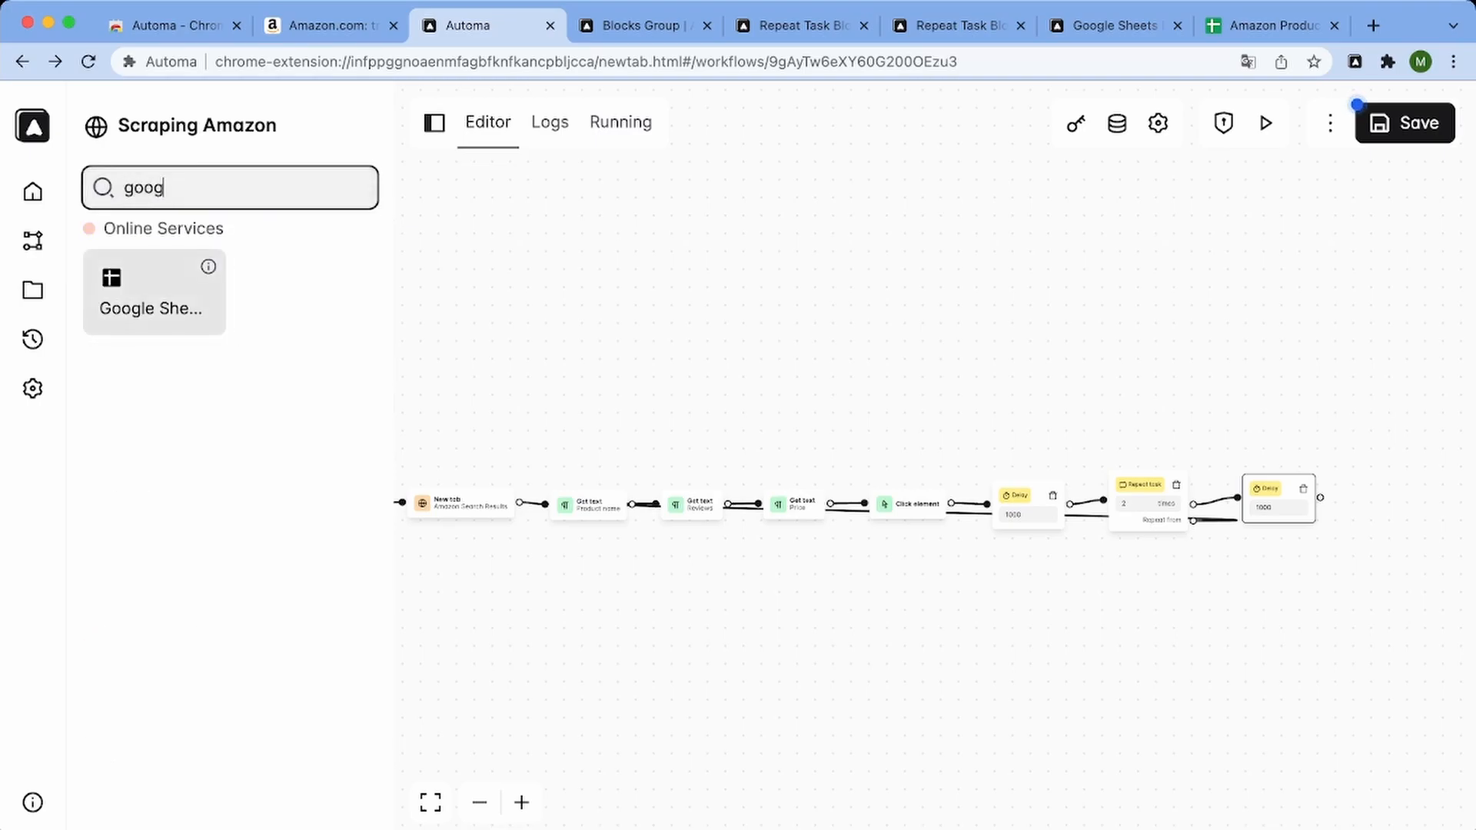
click(154, 293)
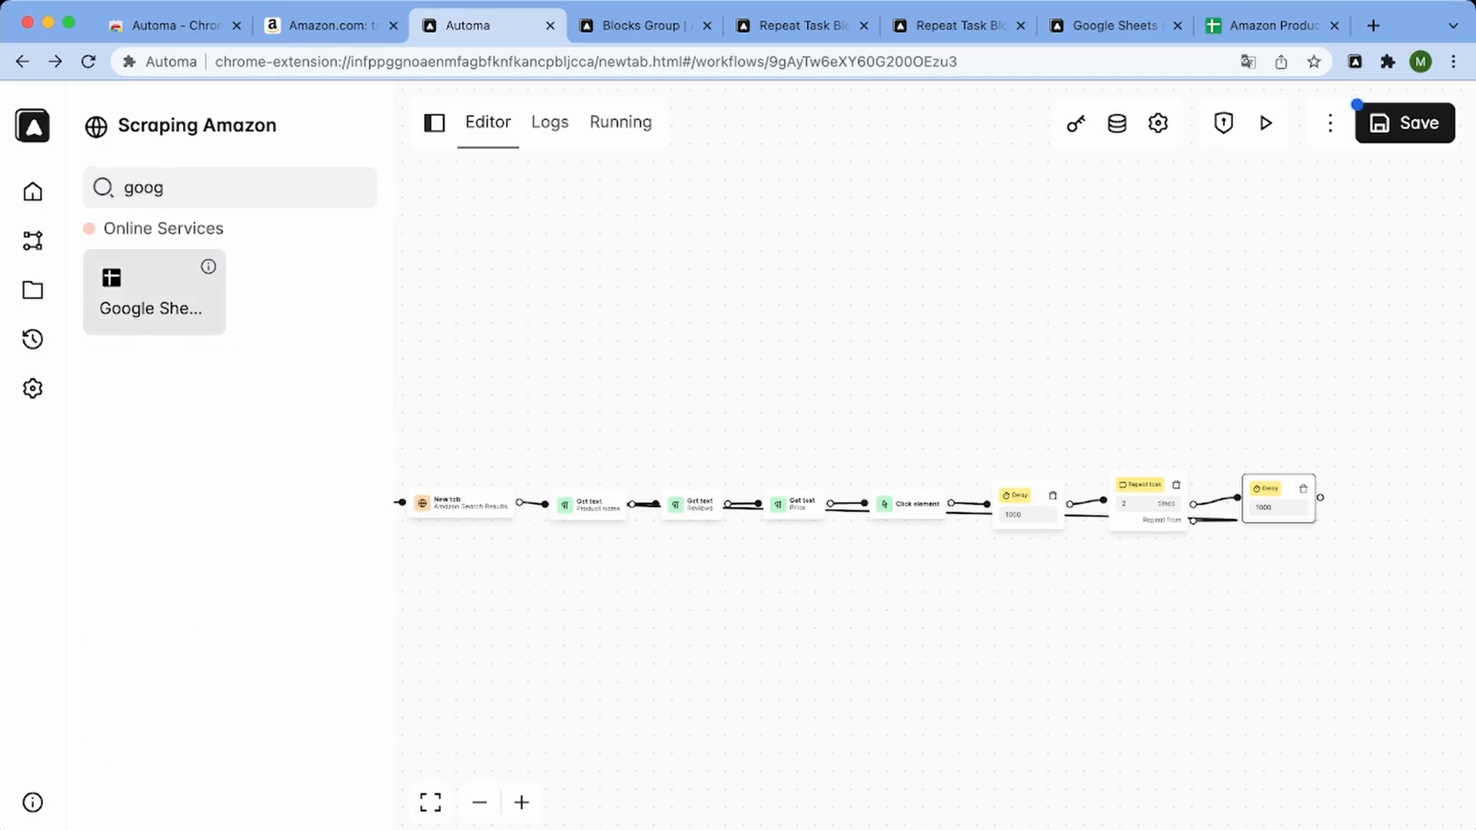
drag(154, 292, 1392, 501)
click(1364, 525)
Copy the spreadsheet ID from the Amazon Product Reviews sheet's URL into the Google Sheets block
click(229, 339)
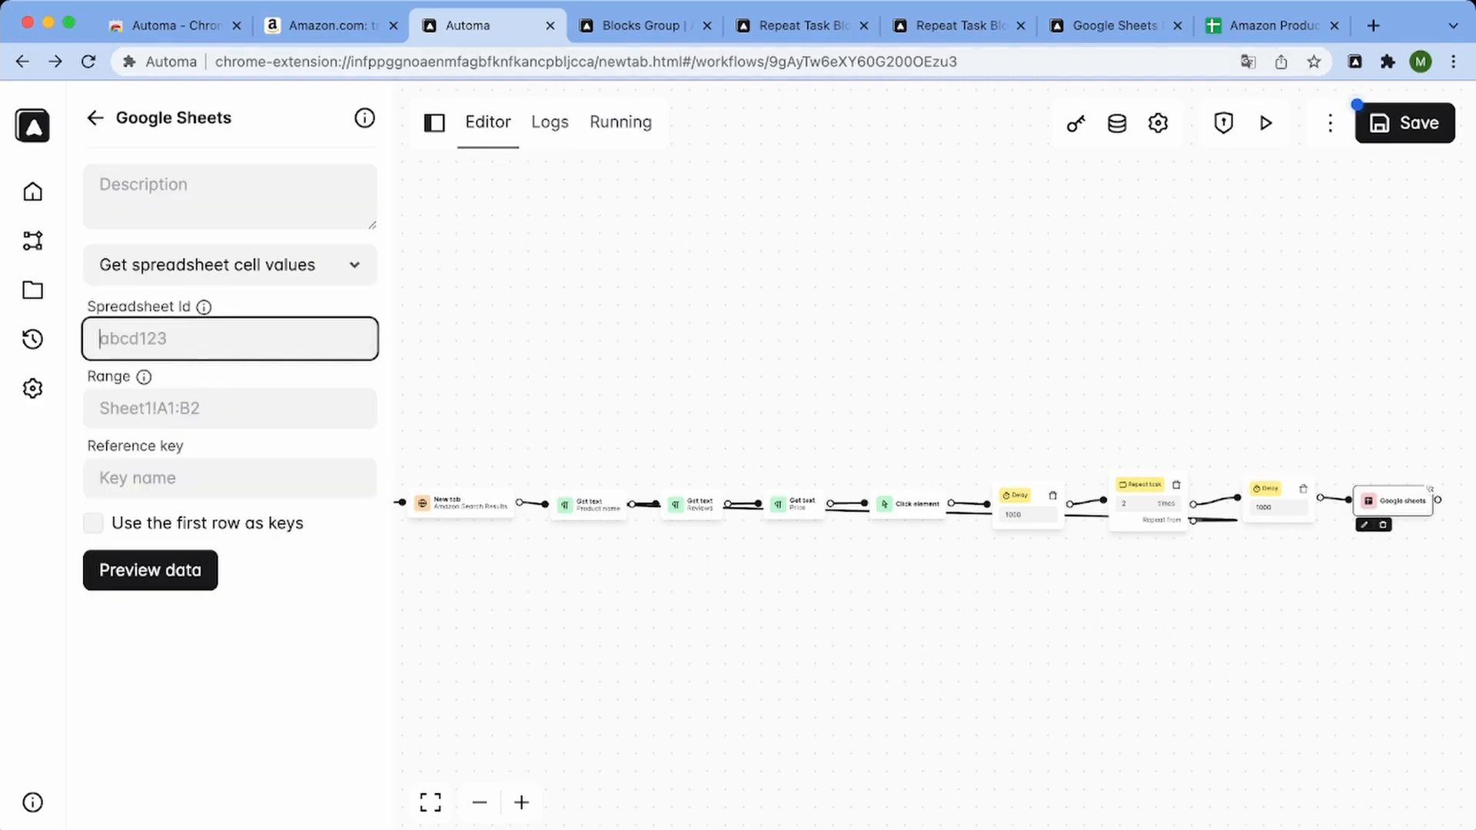
click(1273, 25)
click(538, 62)
click(425, 61)
drag(424, 62, 805, 61)
key(super+c)
click(467, 26)
click(229, 339)
key(super+v)
Set the Google Sheets block's range to Sheet1!A2:C, copying the sheet name from the spreadsheet
click(229, 408)
click(1273, 26)
double_click(159, 818)
key(super+c)
click(467, 25)
key(super+v)
text(!A2:C)
Make the Google Sheets block update spreadsheet cell values and use keys as the first row
click(93, 523)
click(229, 265)
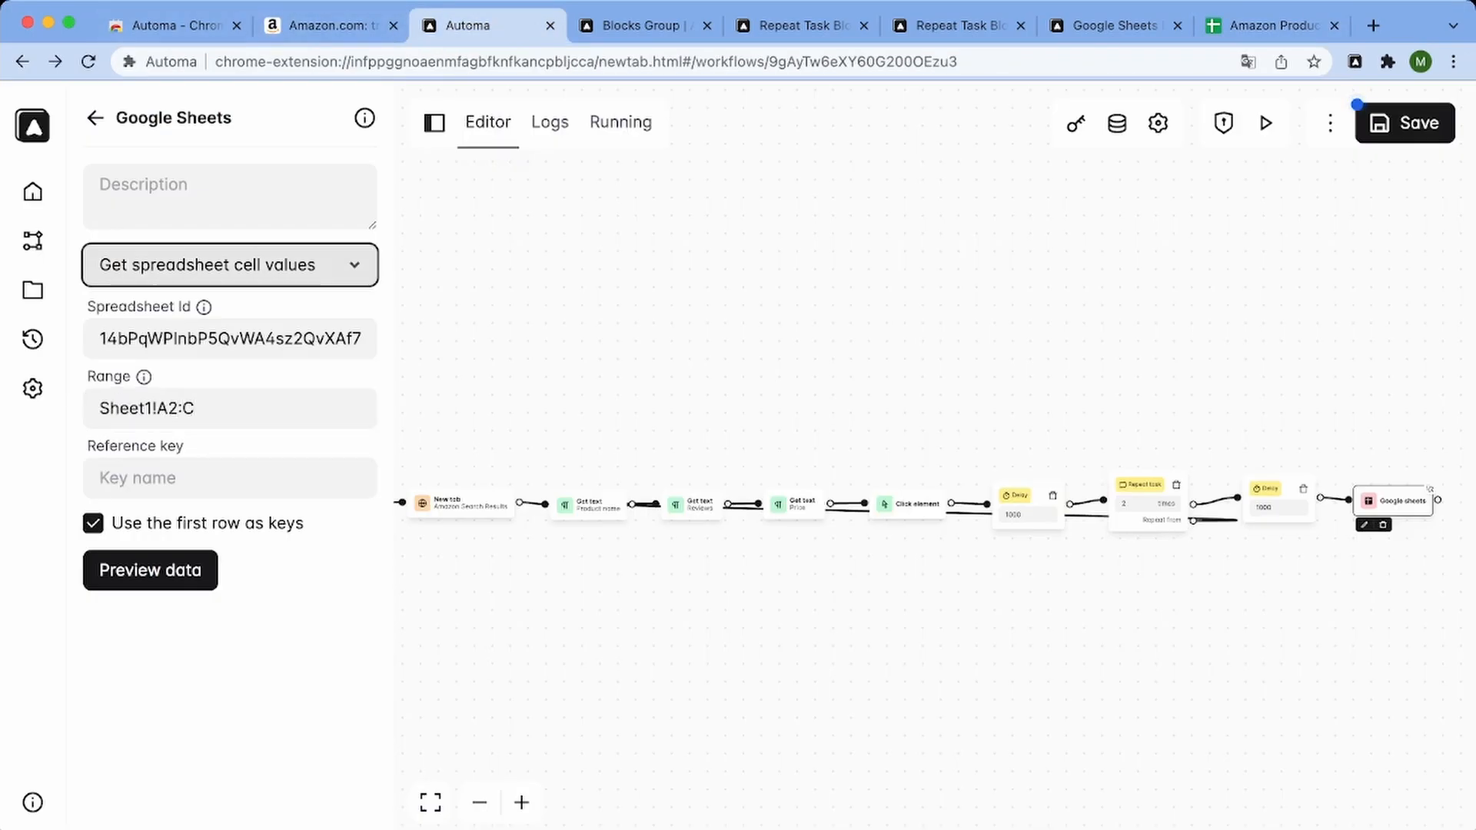
click(229, 311)
click(93, 597)
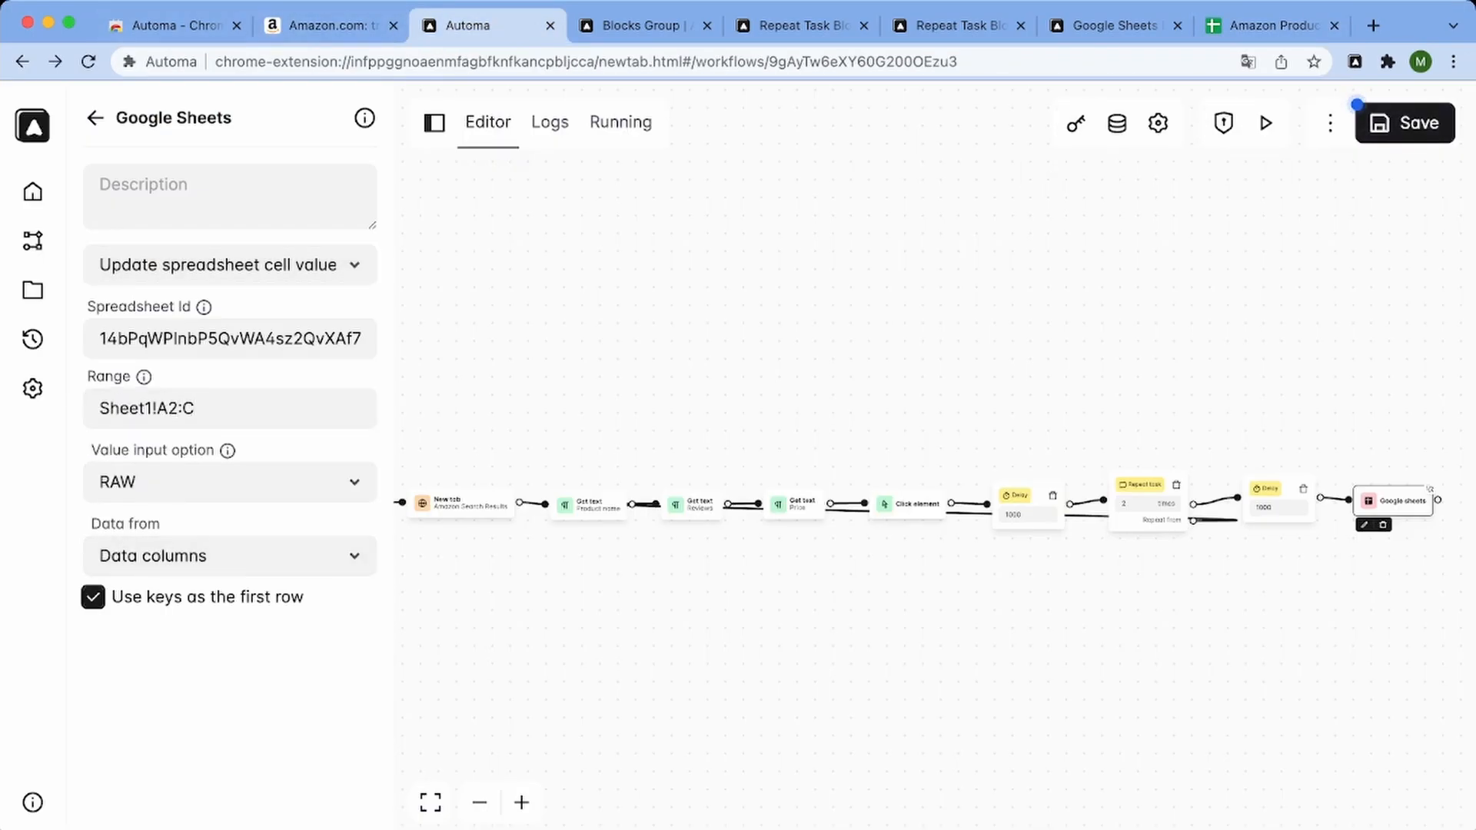
Save and execute the Scraping Amazon workflow, and open the Amazon Product Reviews spreadsheet
click(1404, 123)
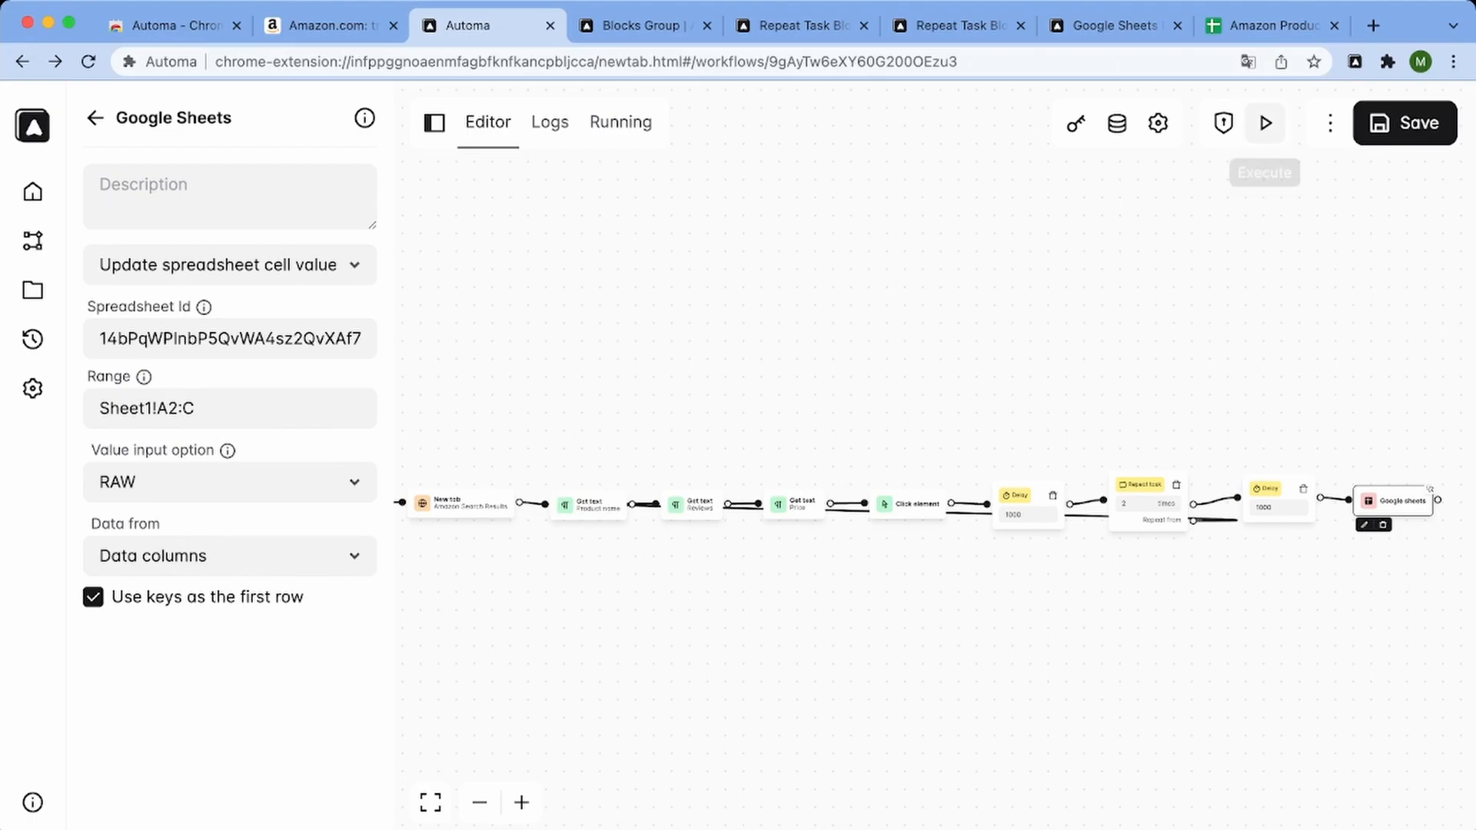
click(1265, 123)
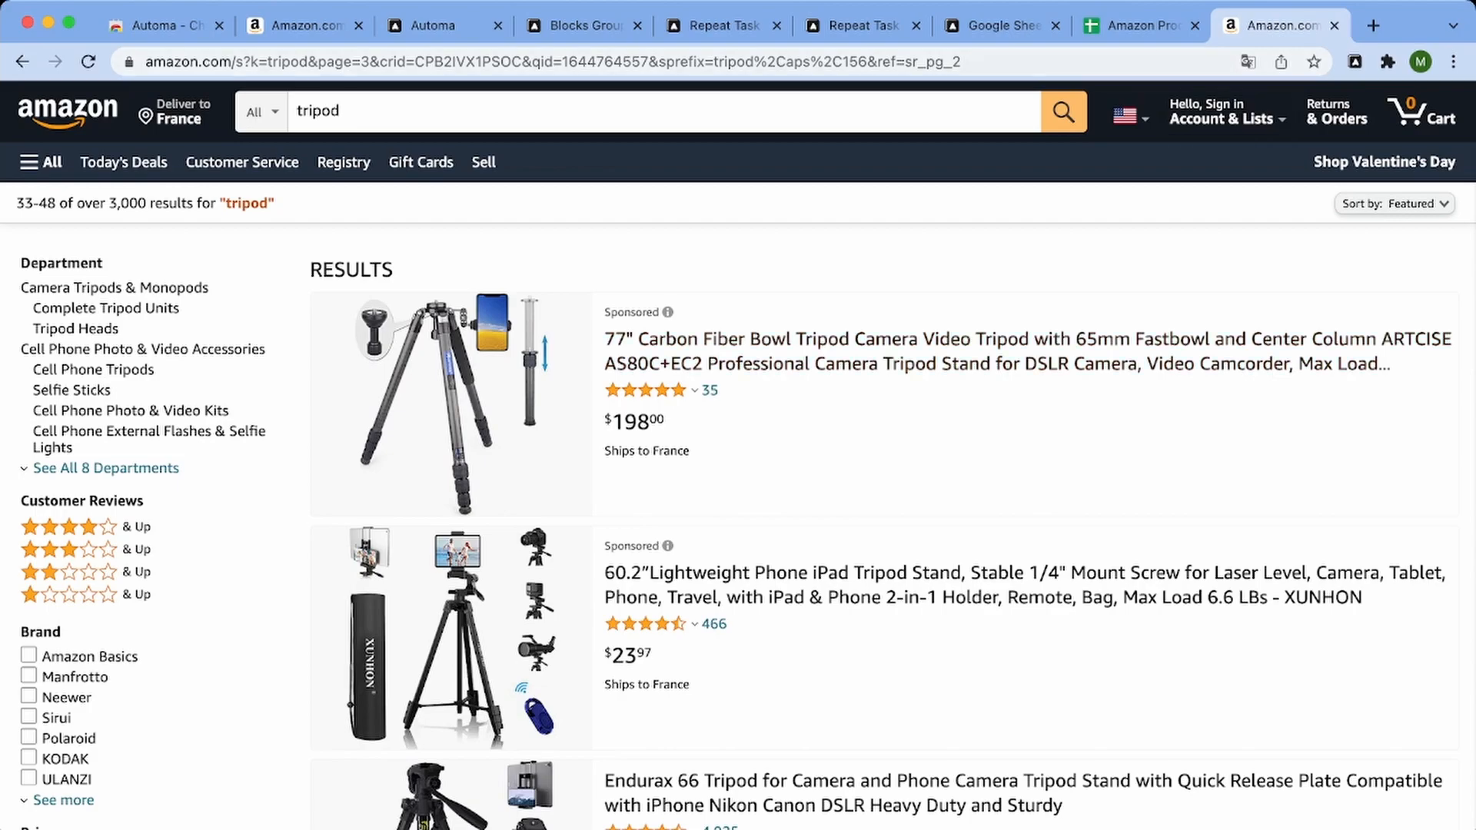
click(1149, 27)
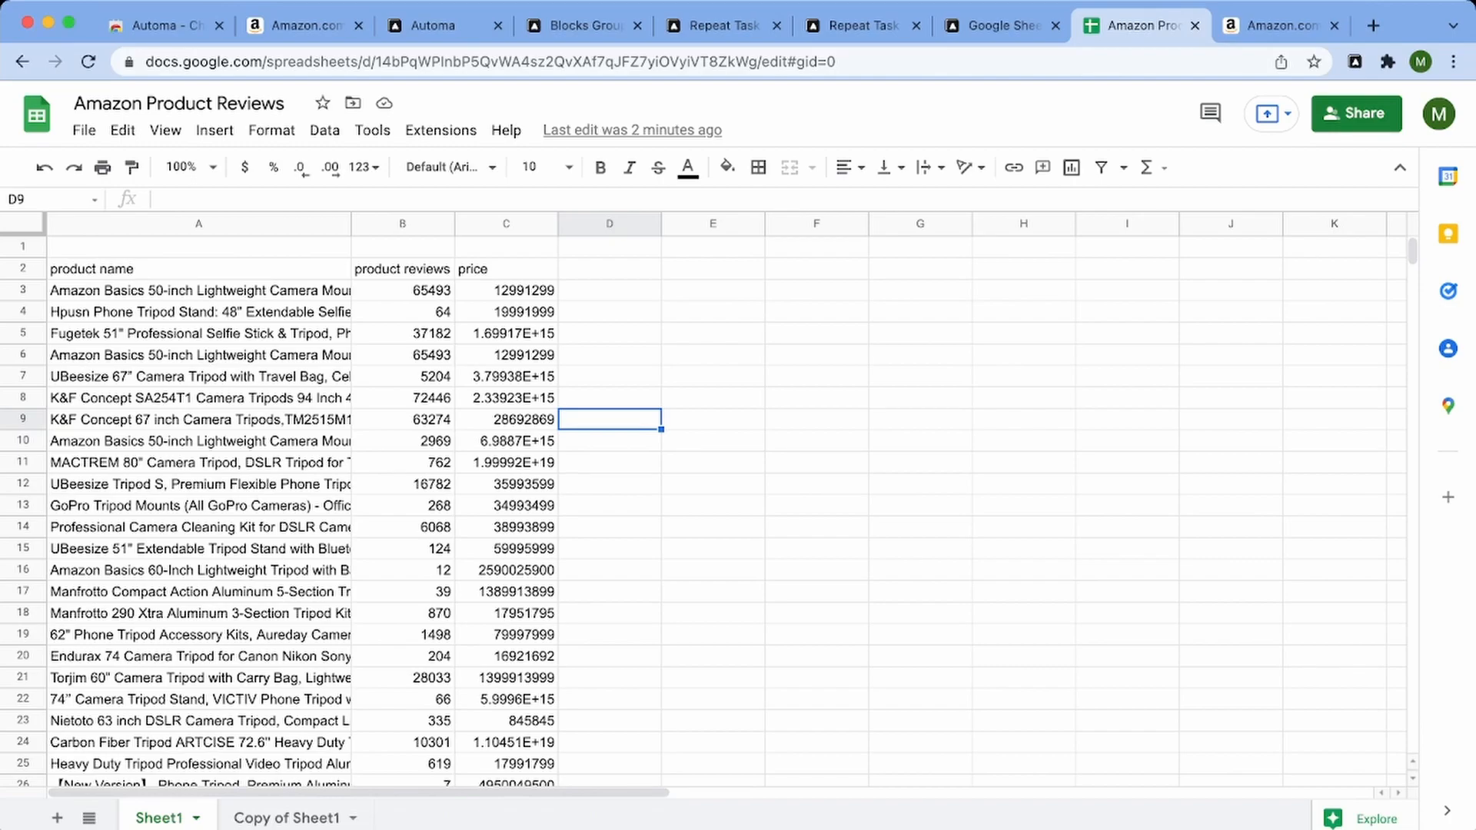
Examine the scraped product names, reviews and prices in Sheet1, selecting the blank product name cells A32:A42
scroll(726, 511, down, 4)
scroll(727, 511, up, 4)
scroll(726, 511, down, 9)
scroll(726, 511, up, 3)
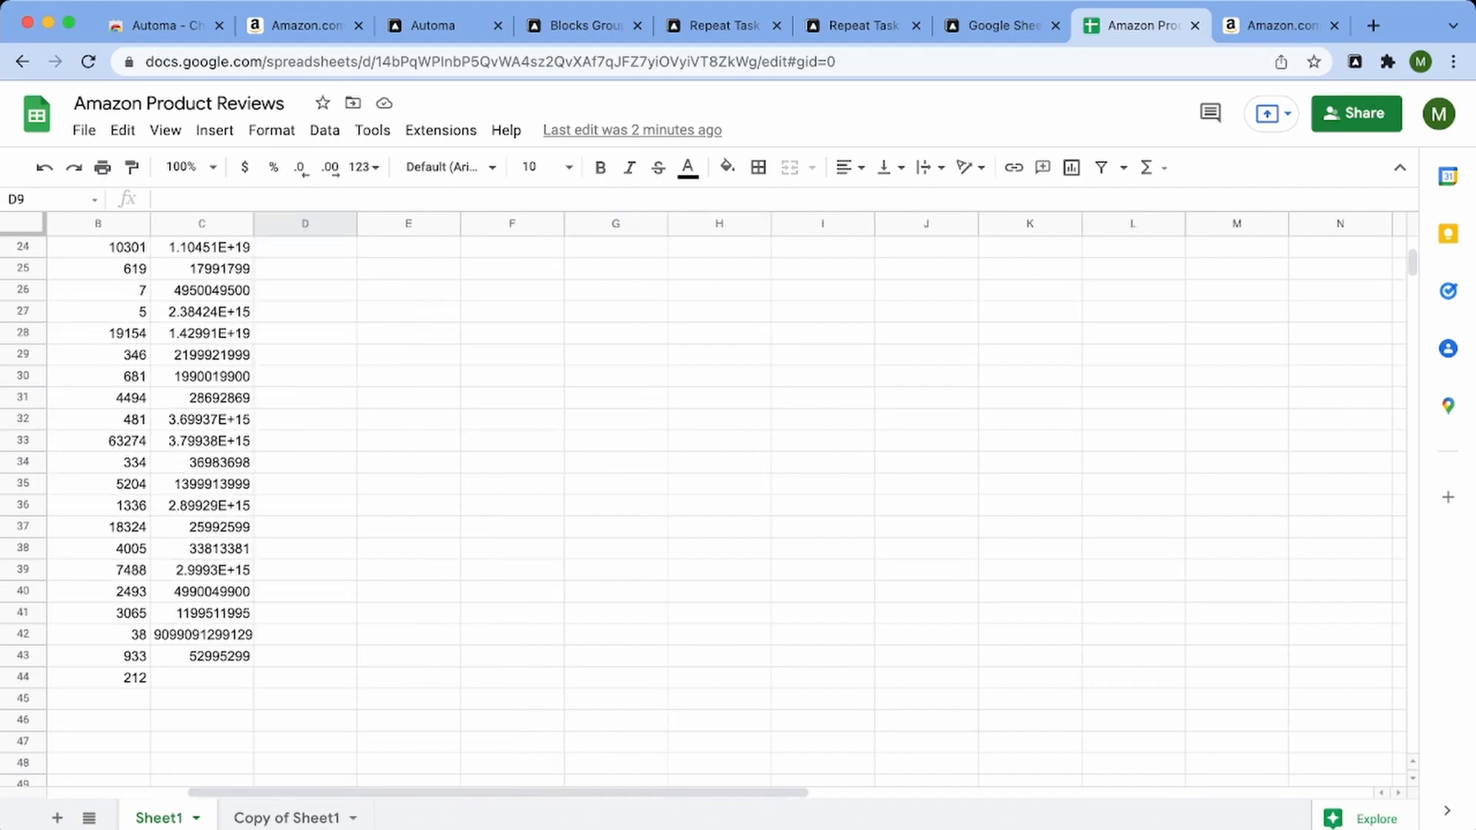
drag(198, 419, 330, 637)
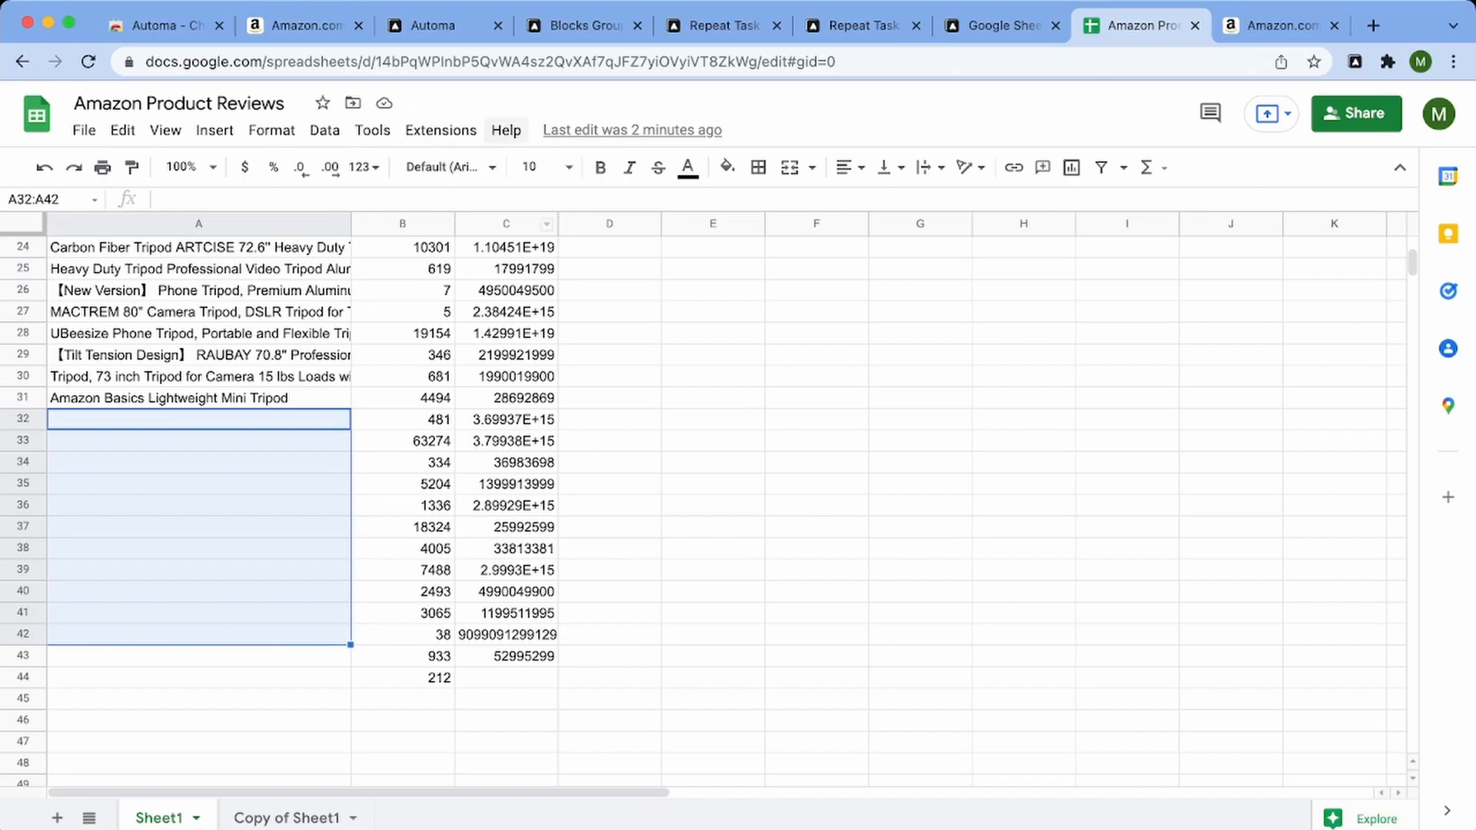
Return to the Automa workflow and pull the Repeat from connection line down below the row of blocks
click(447, 26)
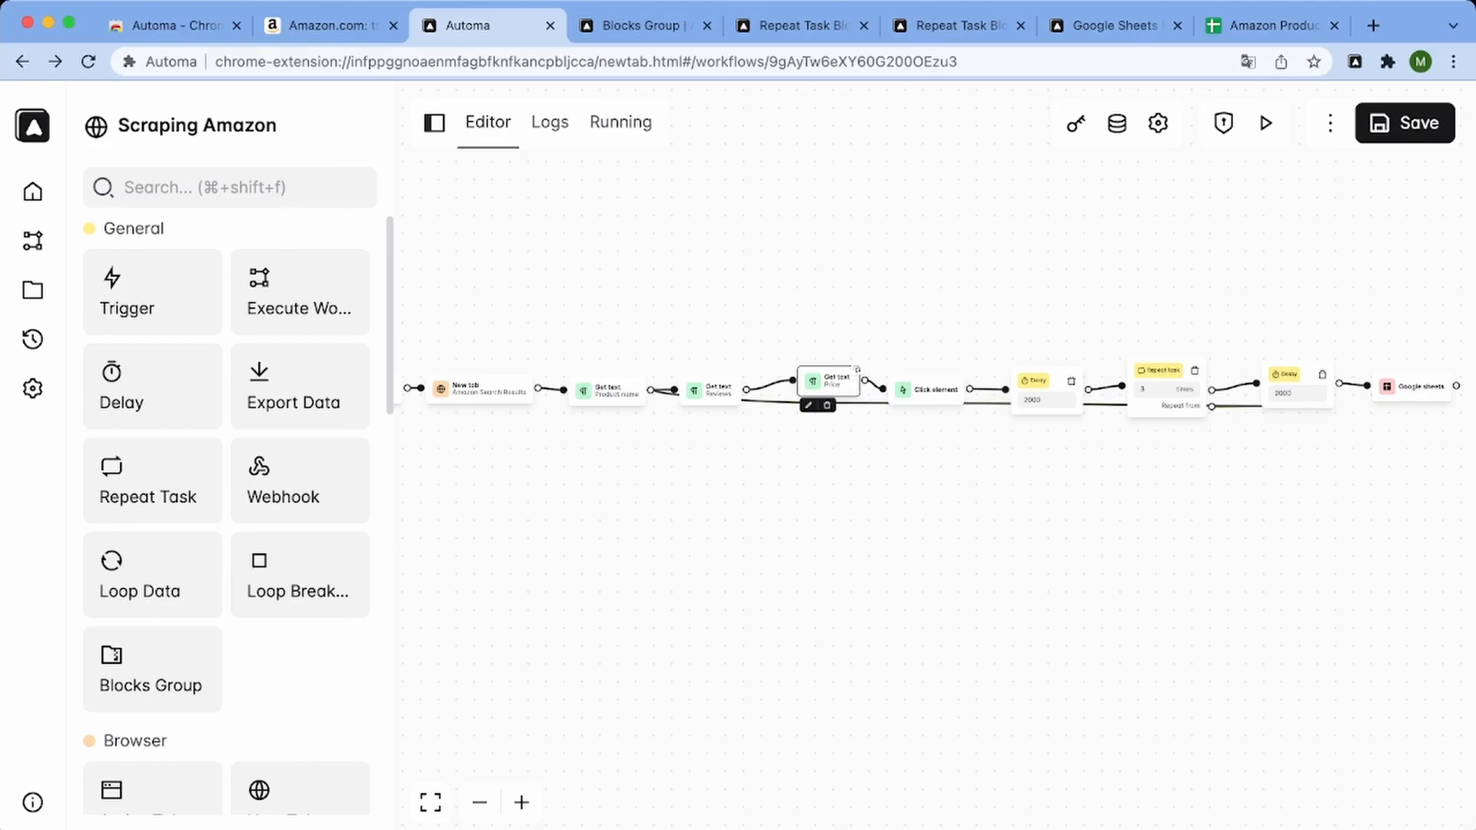
drag(812, 402, 789, 606)
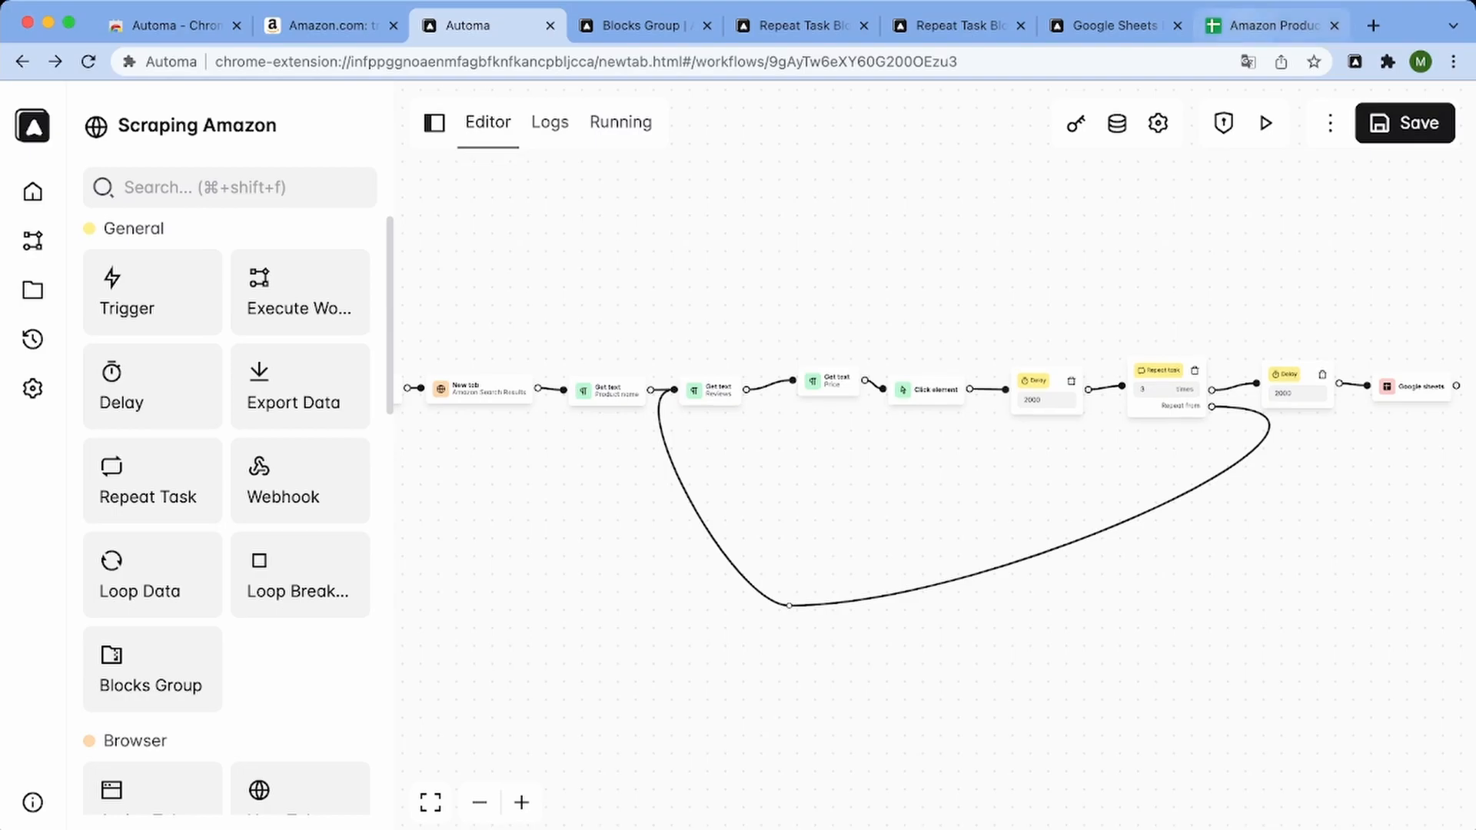
Reopen the Amazon Product Reviews spreadsheet, select cells A26:A41 and check the lower rows of scraped reviews and prices
click(1272, 26)
drag(198, 376, 198, 697)
scroll(198, 697, down, 7)
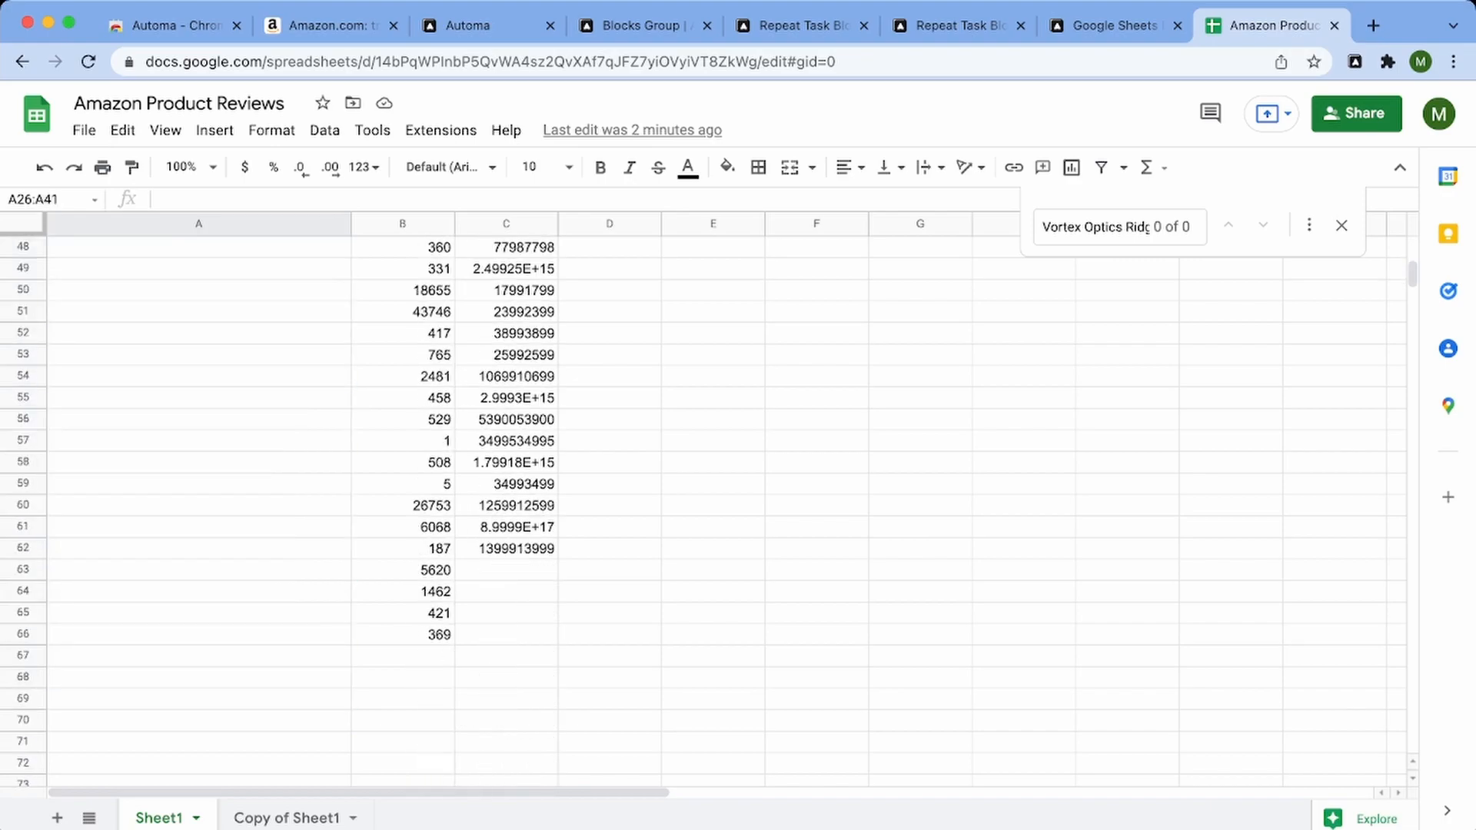
Return from the spreadsheet to the Automa workflow and delete the existing Repeat task block
scroll(722, 507, down, 2)
scroll(722, 507, up, 15)
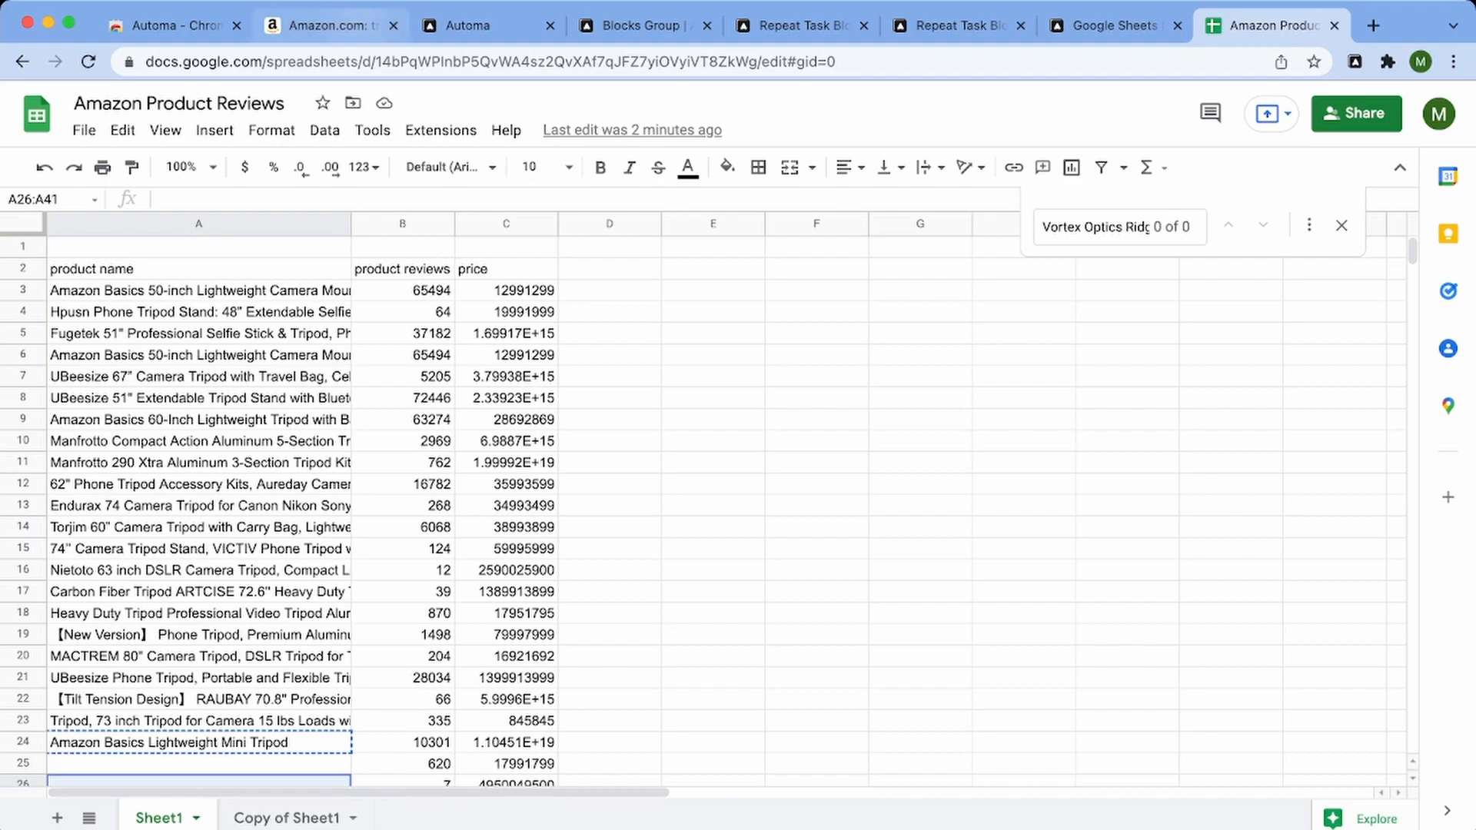
click(481, 26)
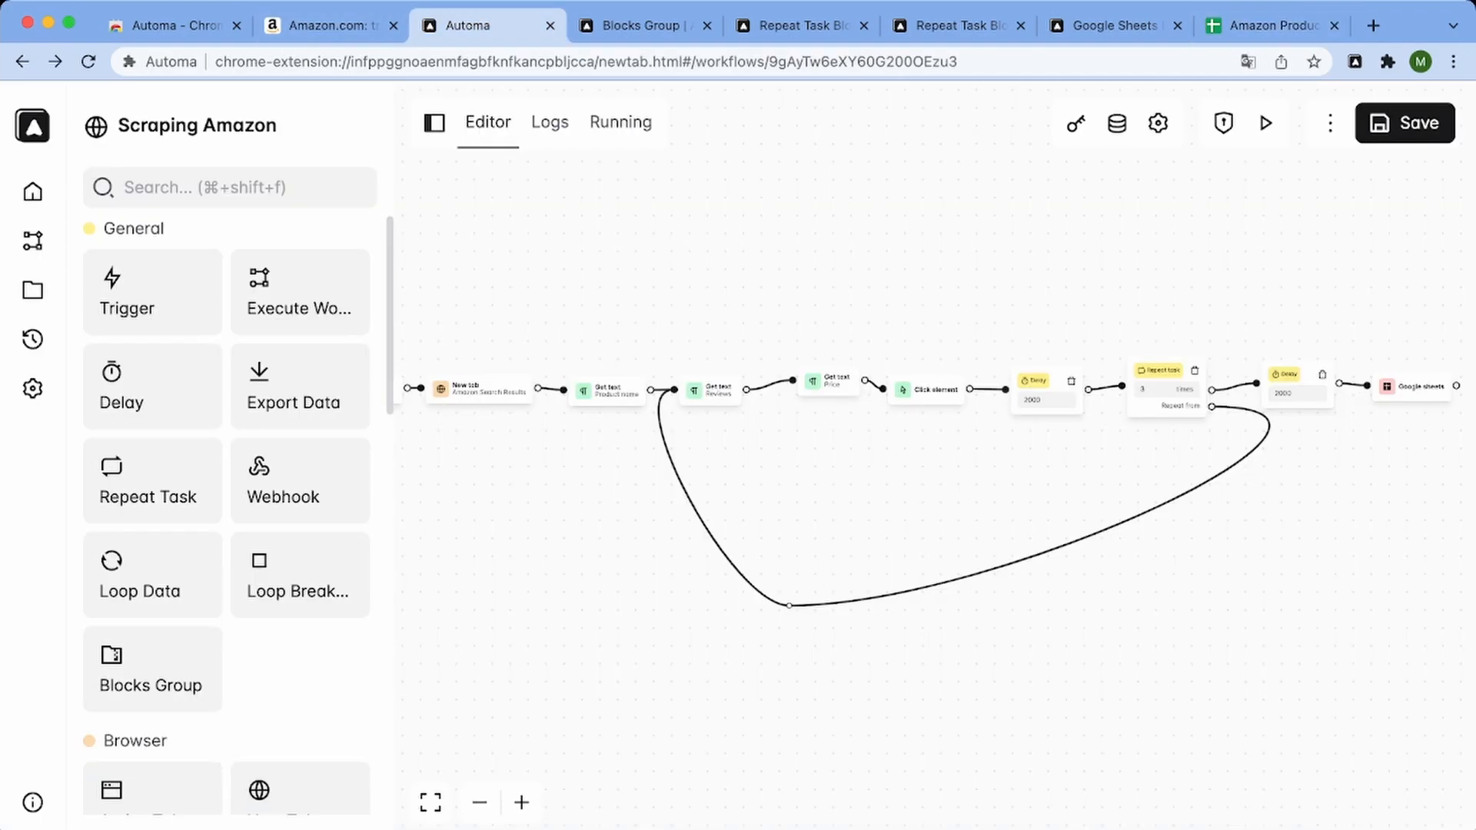
mouse_move(1158, 370)
mouse_down()
mouse_move(1160, 485)
mouse_move(1169, 365)
mouse_up()
click(1152, 554)
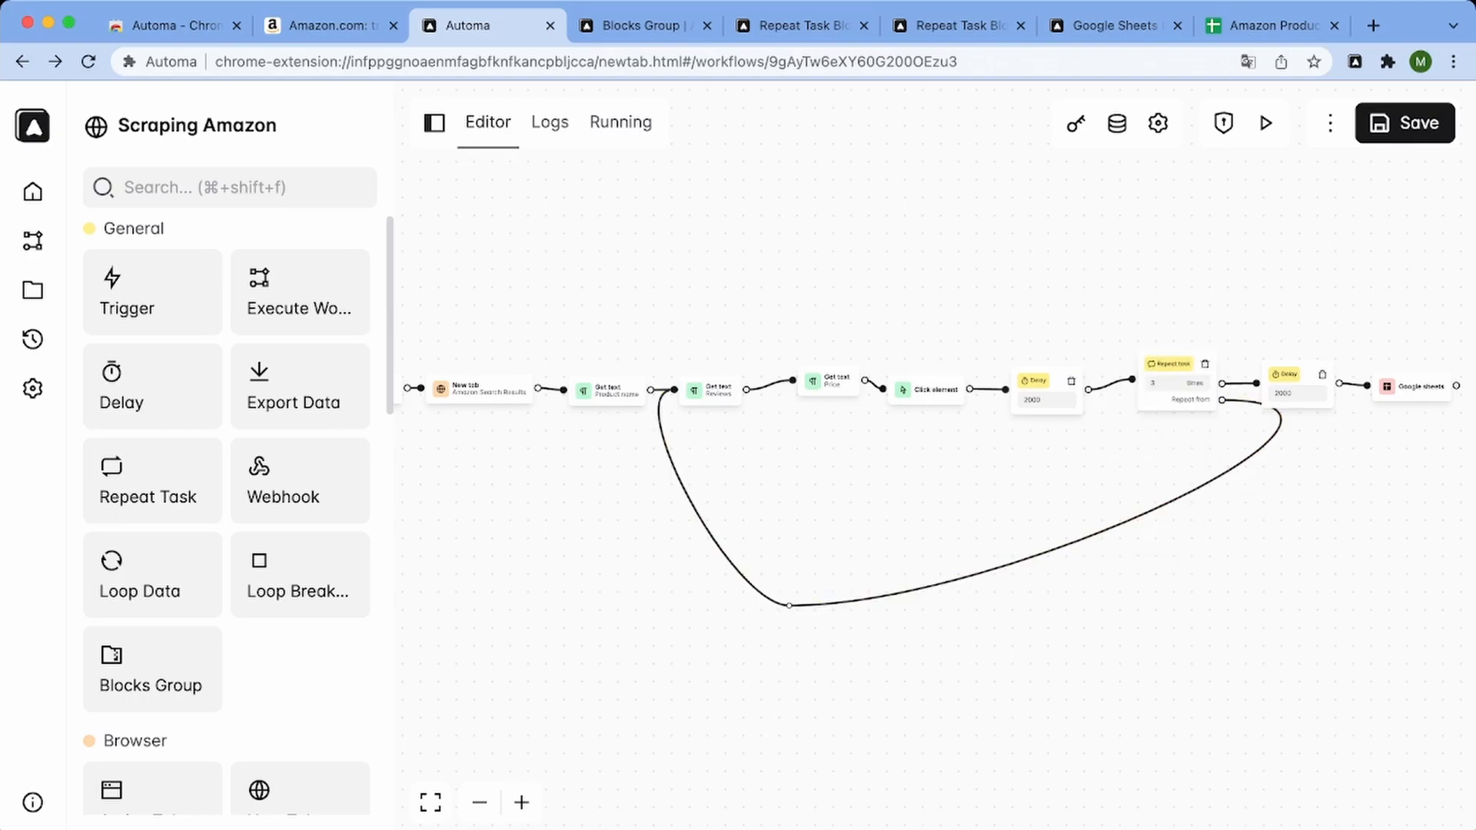
click(1204, 364)
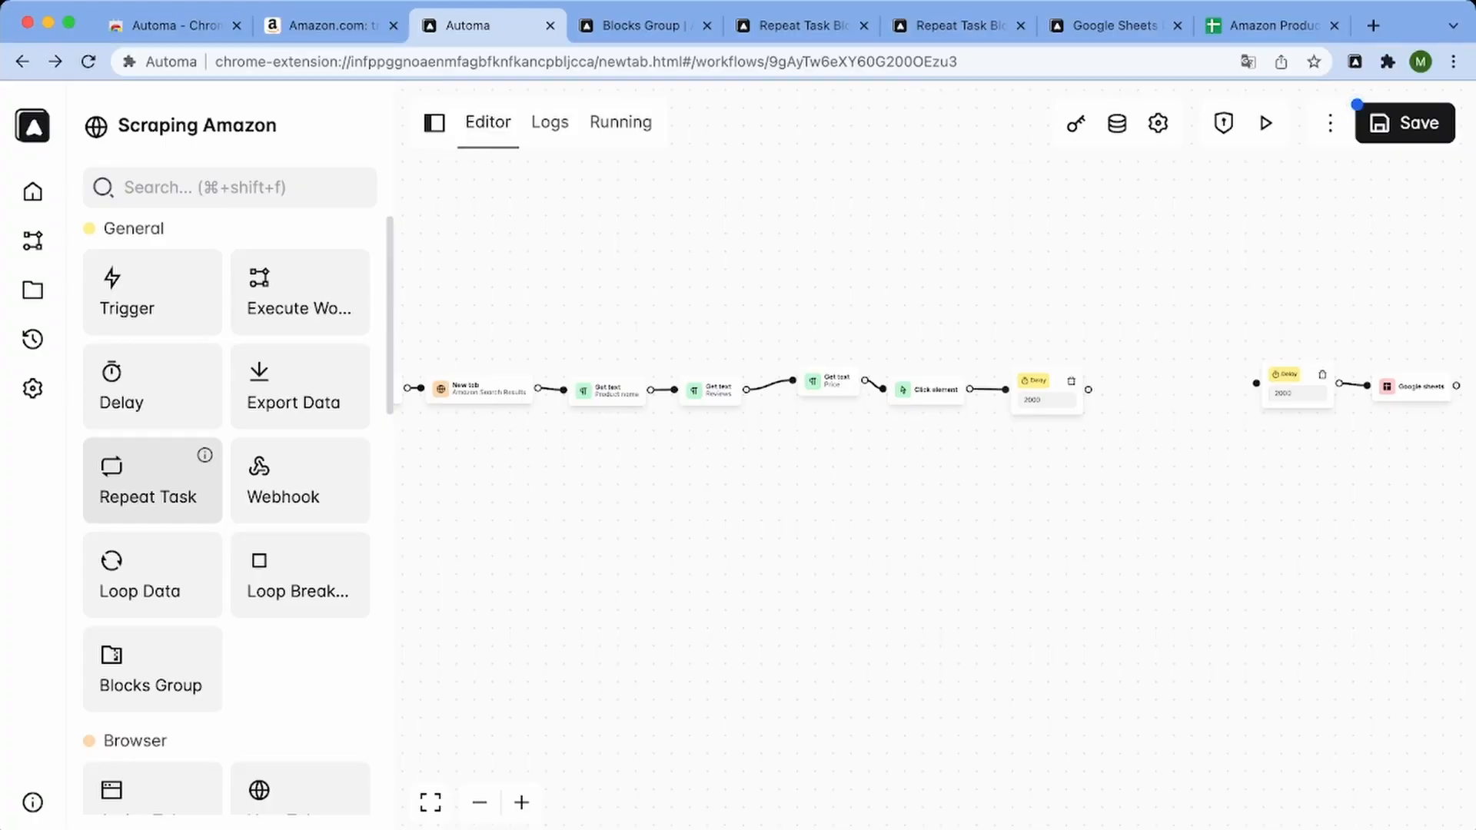
Add a new Repeat Task block between the two Delay blocks, connecting it in the chain and its Repeat from output to the Product name block
drag(153, 480, 1173, 366)
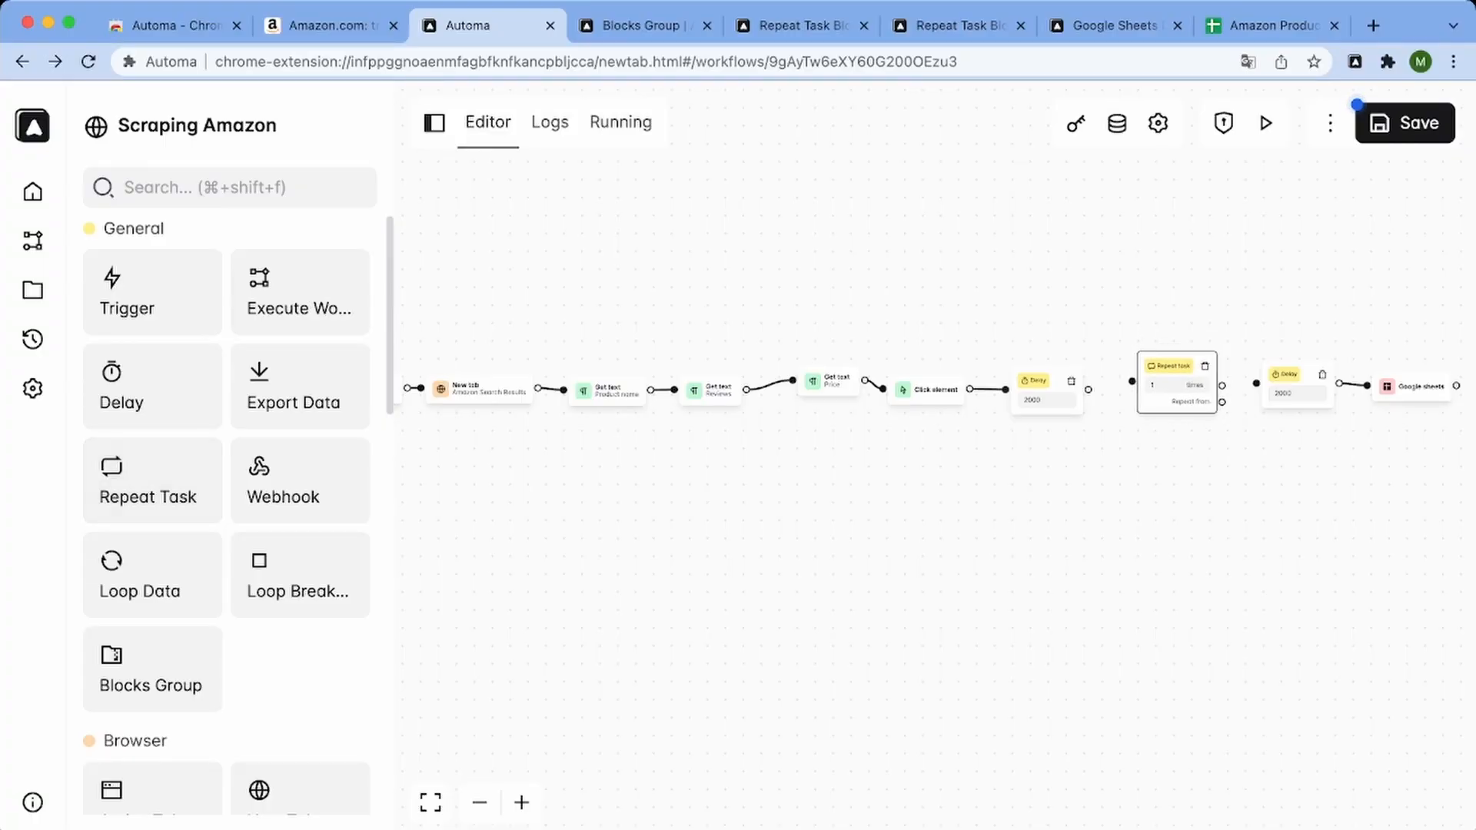
drag(1088, 389, 1132, 380)
drag(1222, 385, 565, 391)
Rearrange the three Get text blocks with the Repeat from line looping below the row, and save the workflow
drag(848, 378, 871, 231)
drag(715, 390, 728, 209)
drag(608, 392, 533, 661)
drag(621, 242, 617, 382)
drag(724, 209, 726, 376)
drag(851, 235, 842, 377)
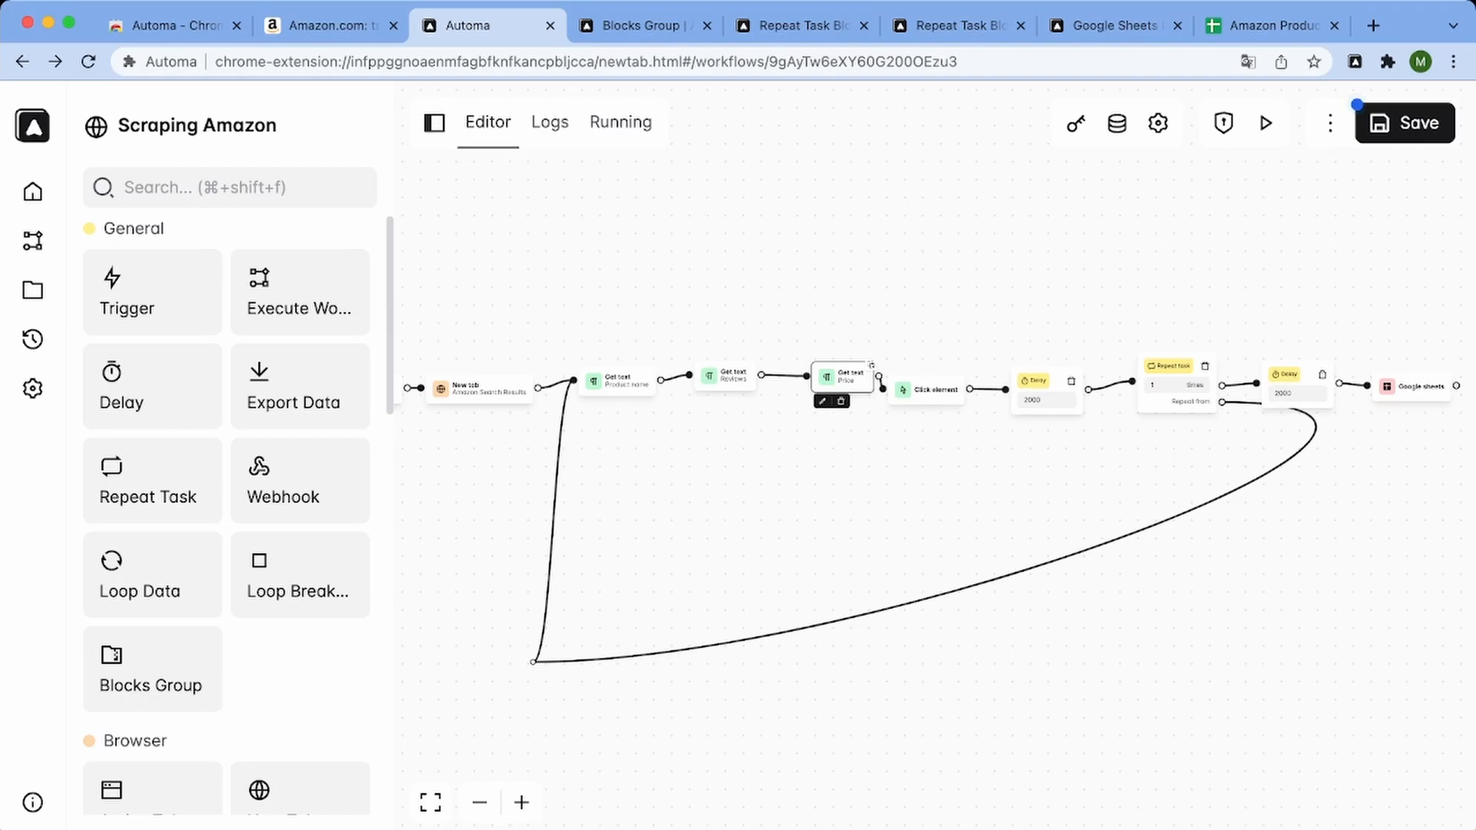
click(1404, 123)
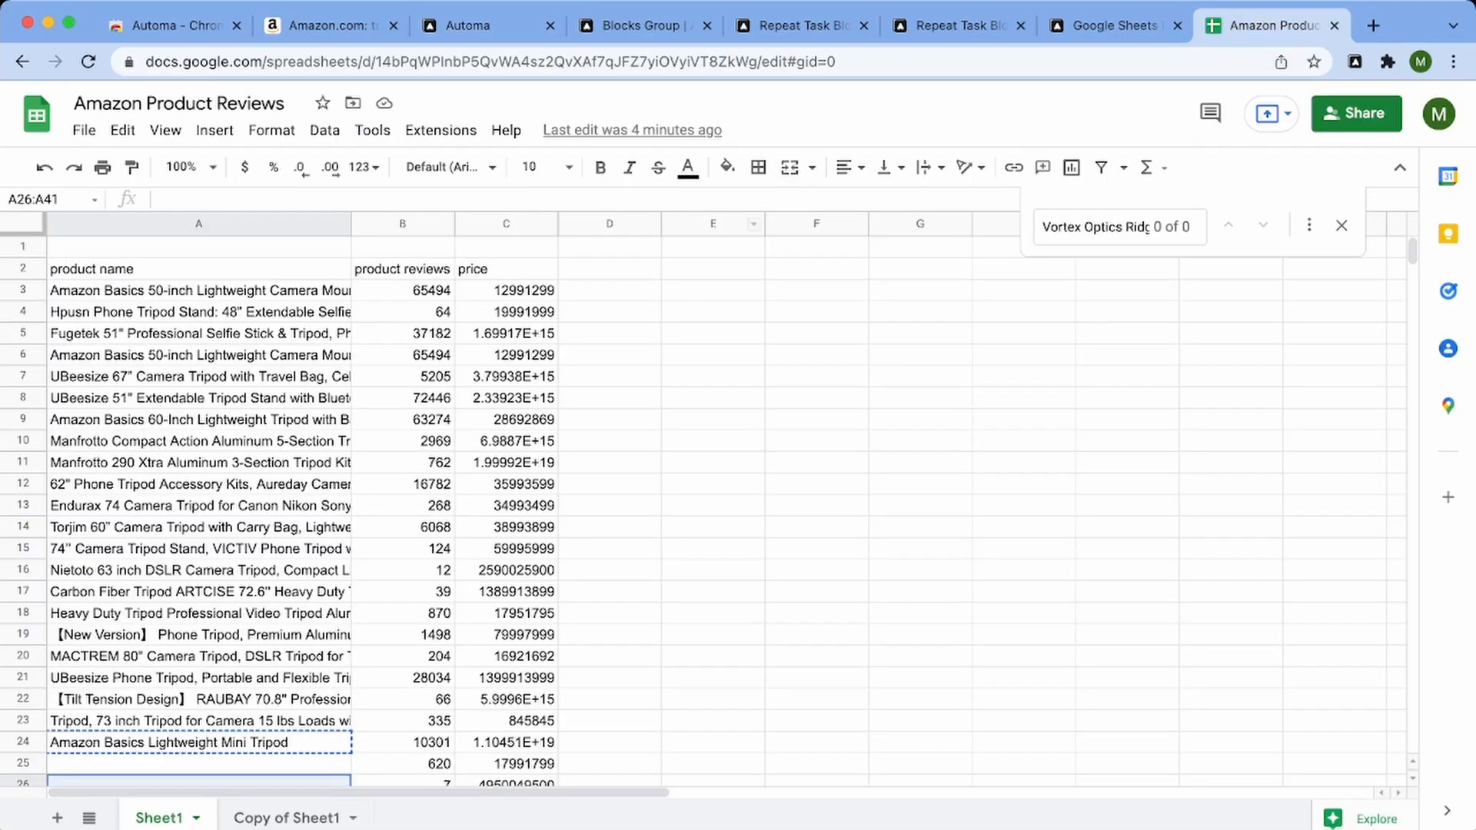
Close the find bar in the Amazon Product Reviews spreadsheet and clear columns A to C of Sheet1
drag(261, 246, 607, 247)
click(1341, 225)
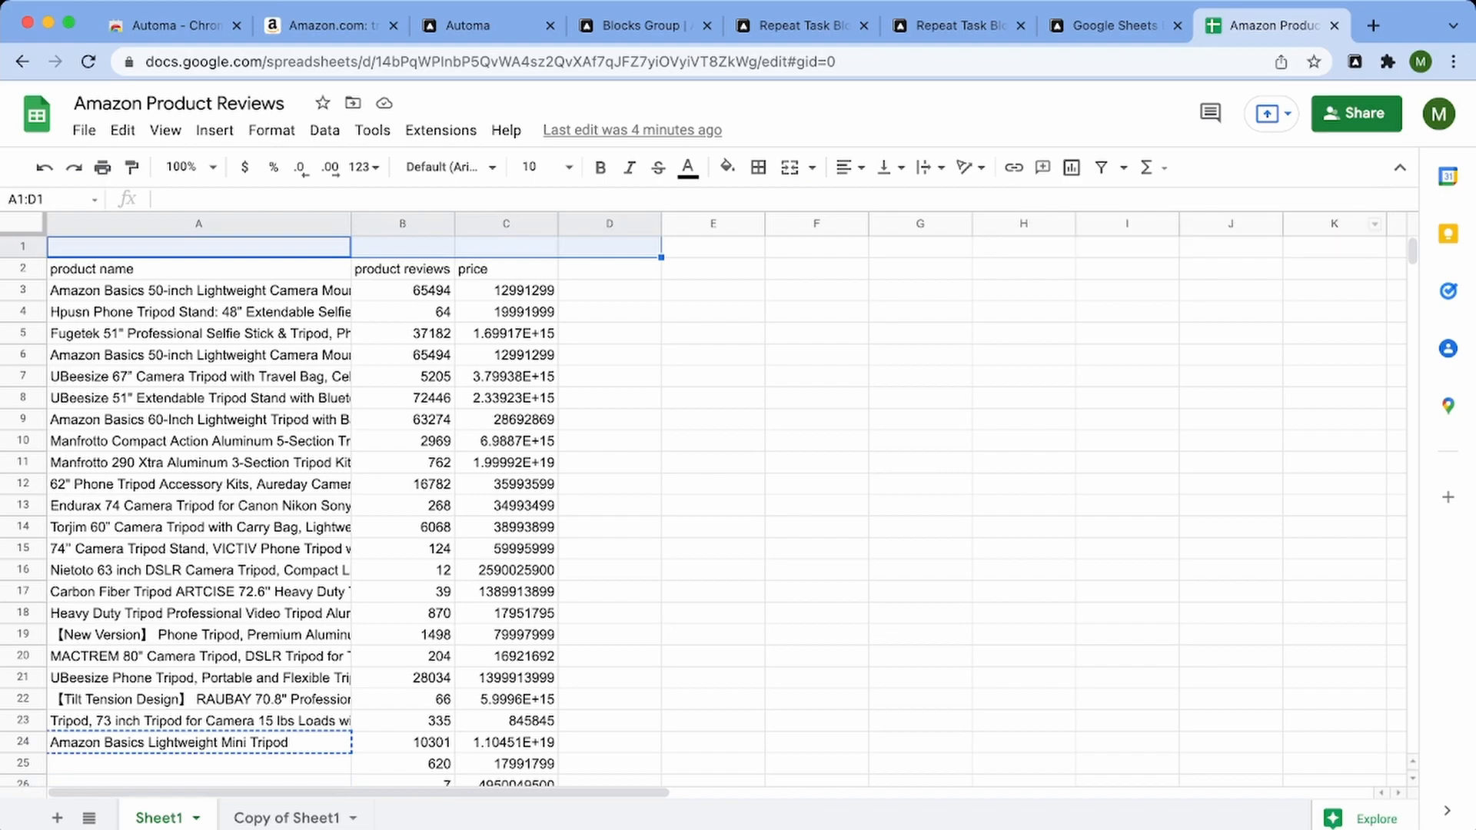
click(506, 224)
super+click(402, 223)
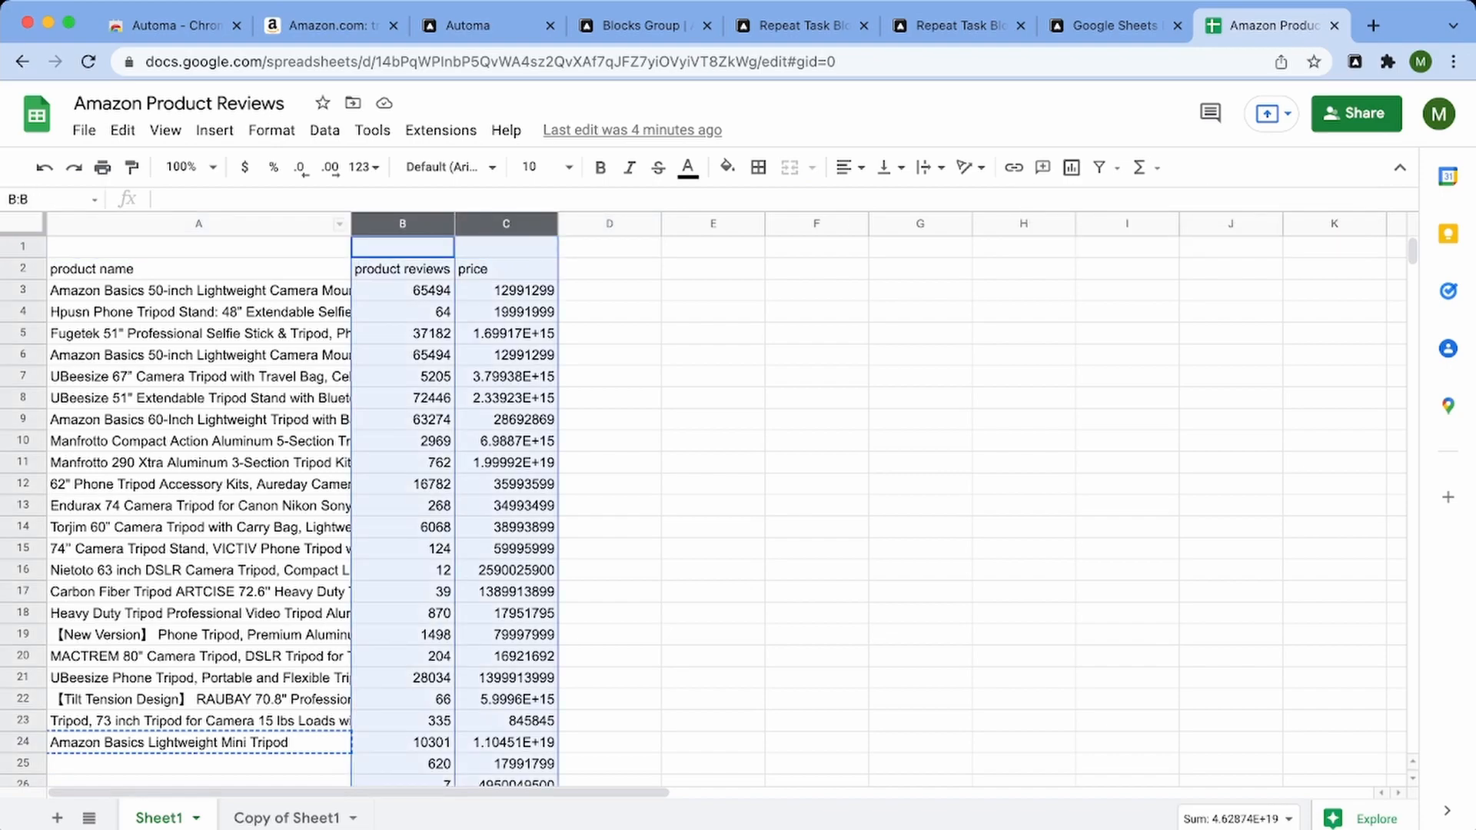
super+click(198, 223)
key(Delete)
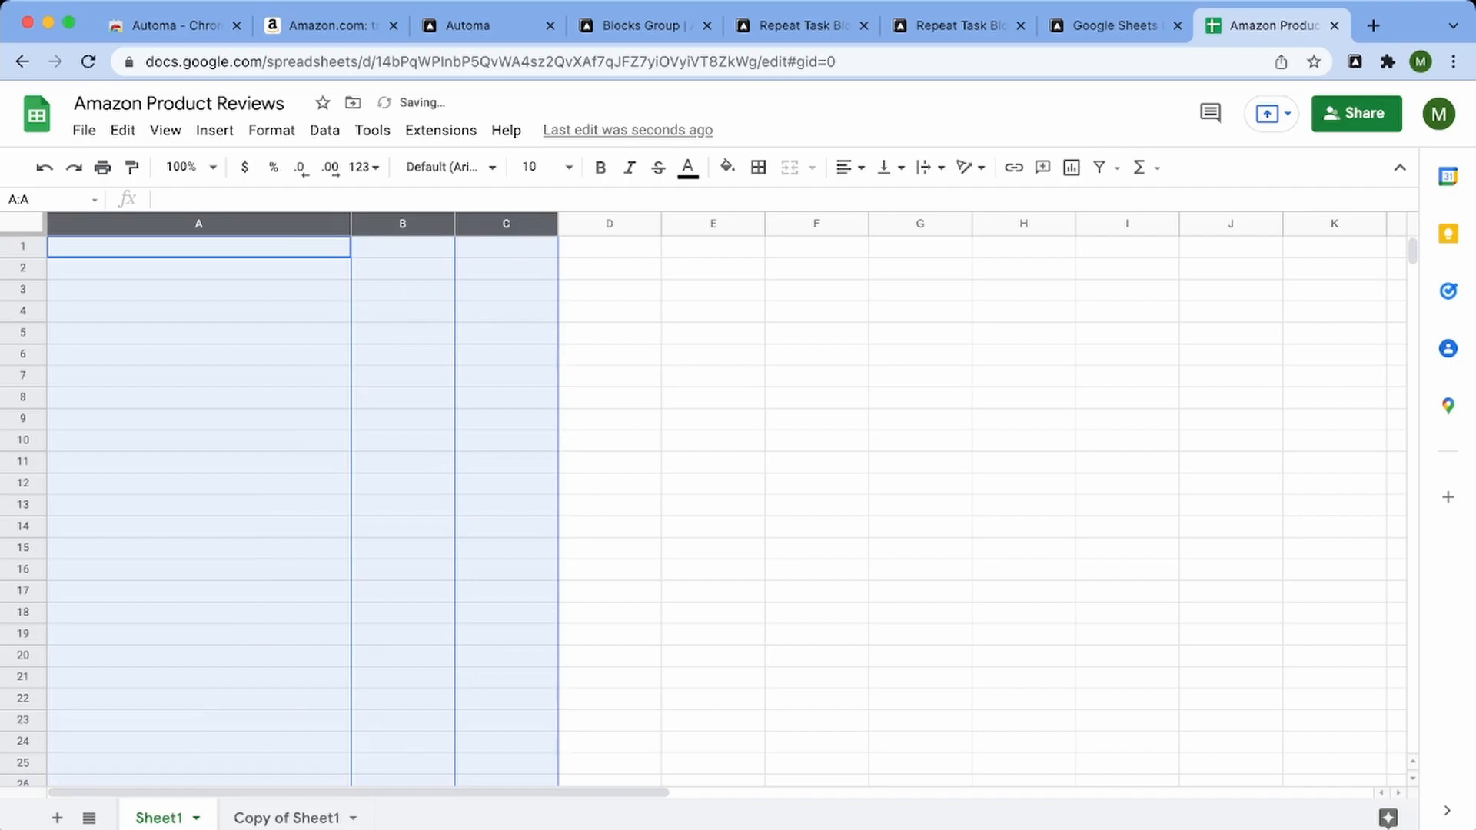
Execute the Scraping Amazon workflow in Automa and check the scraped rows in Sheet1, including price cells C3 and C4
click(468, 25)
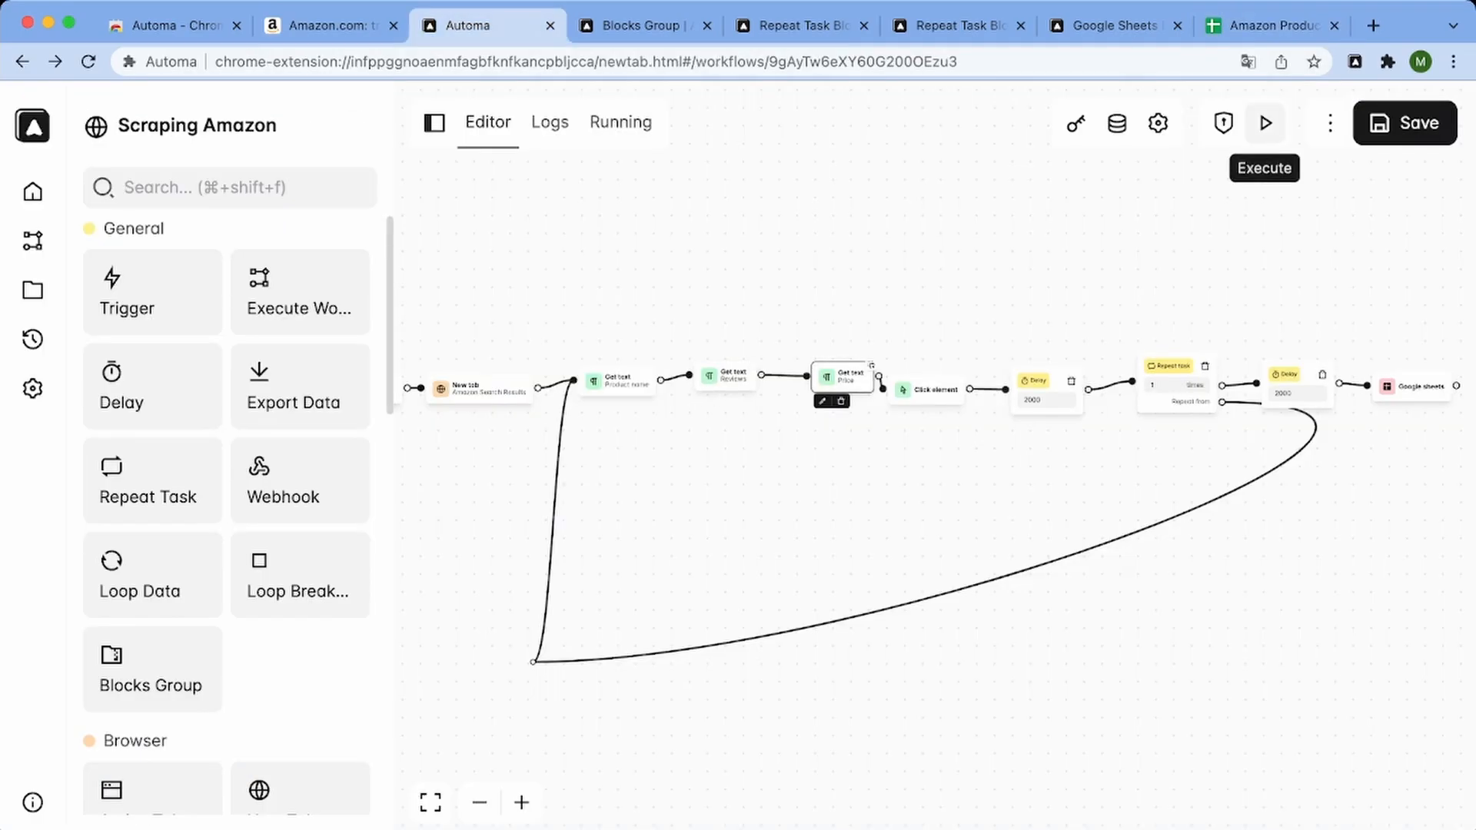
click(1264, 123)
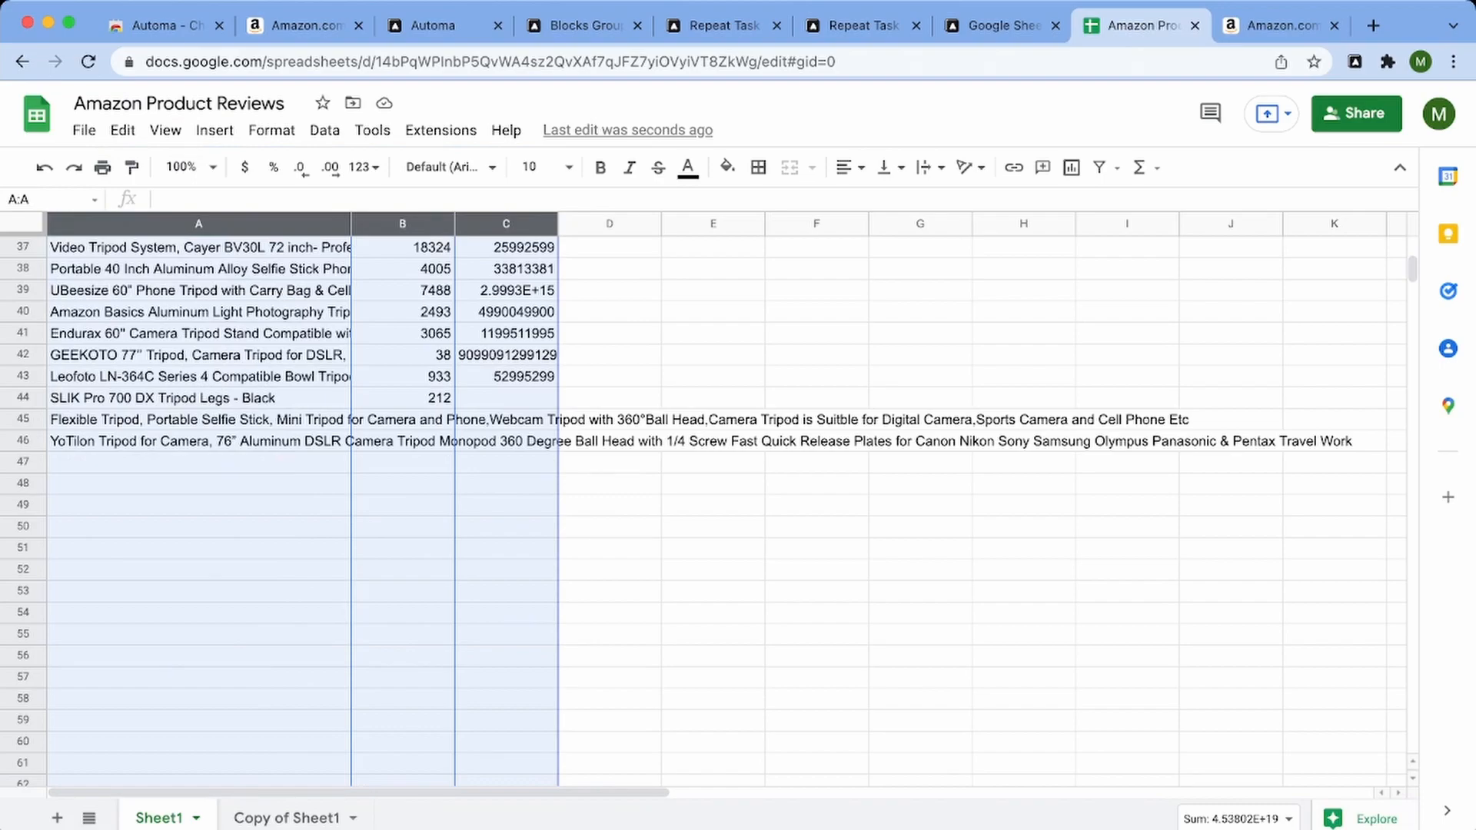
scroll(726, 507, up, 9)
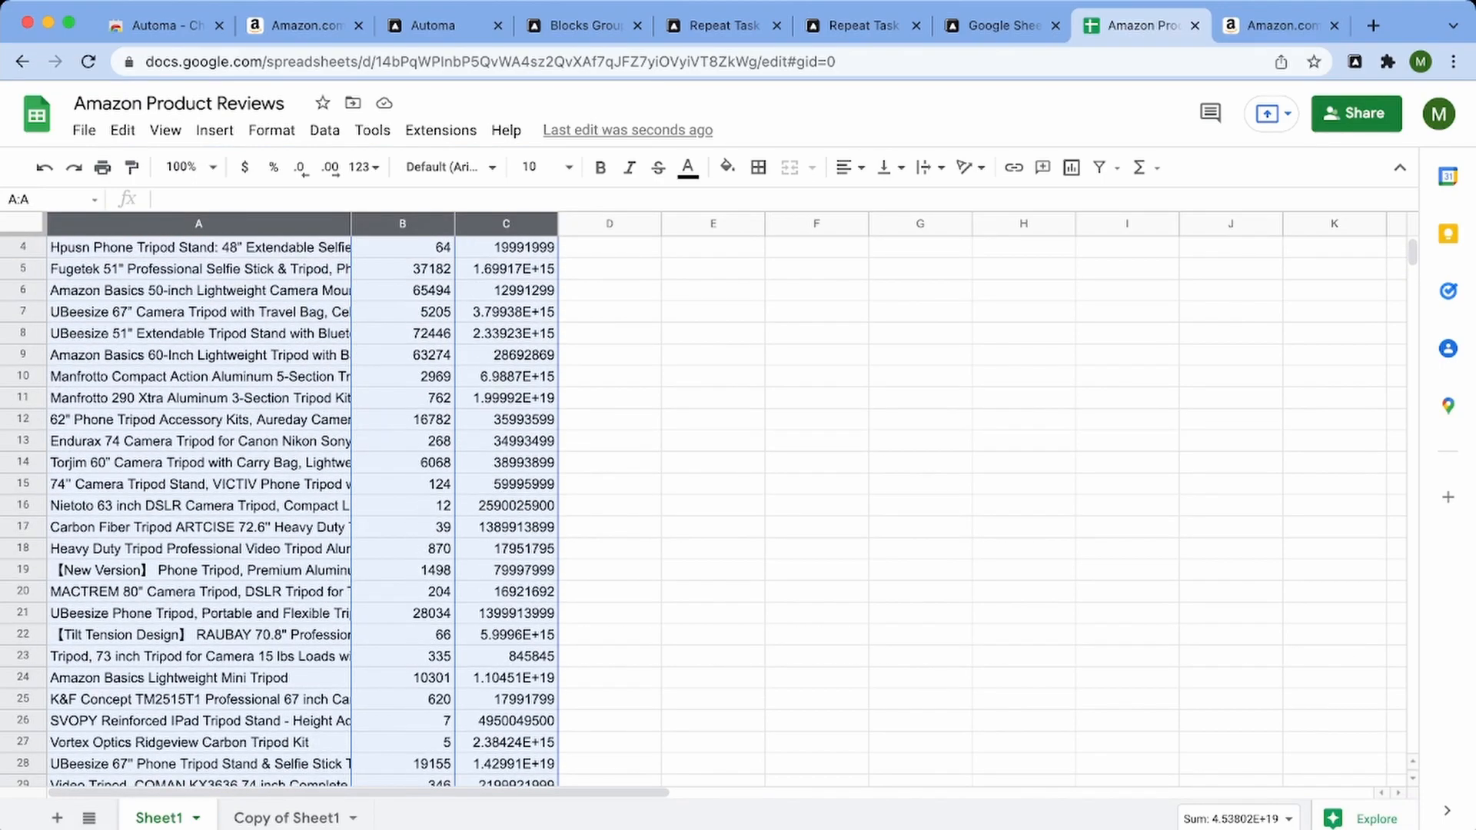
click(713, 591)
scroll(713, 592, up, 1)
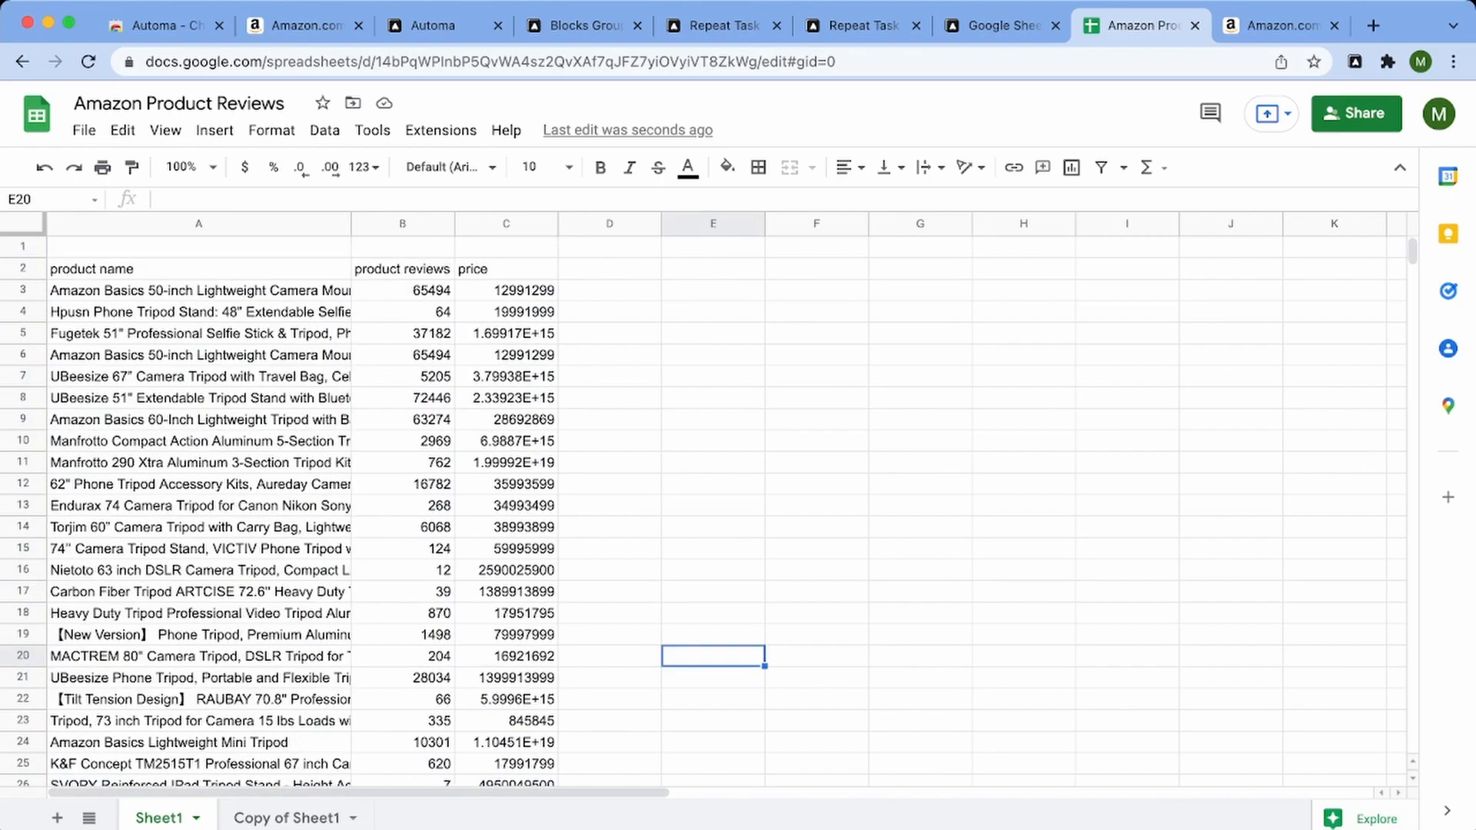
click(506, 269)
click(505, 290)
click(506, 312)
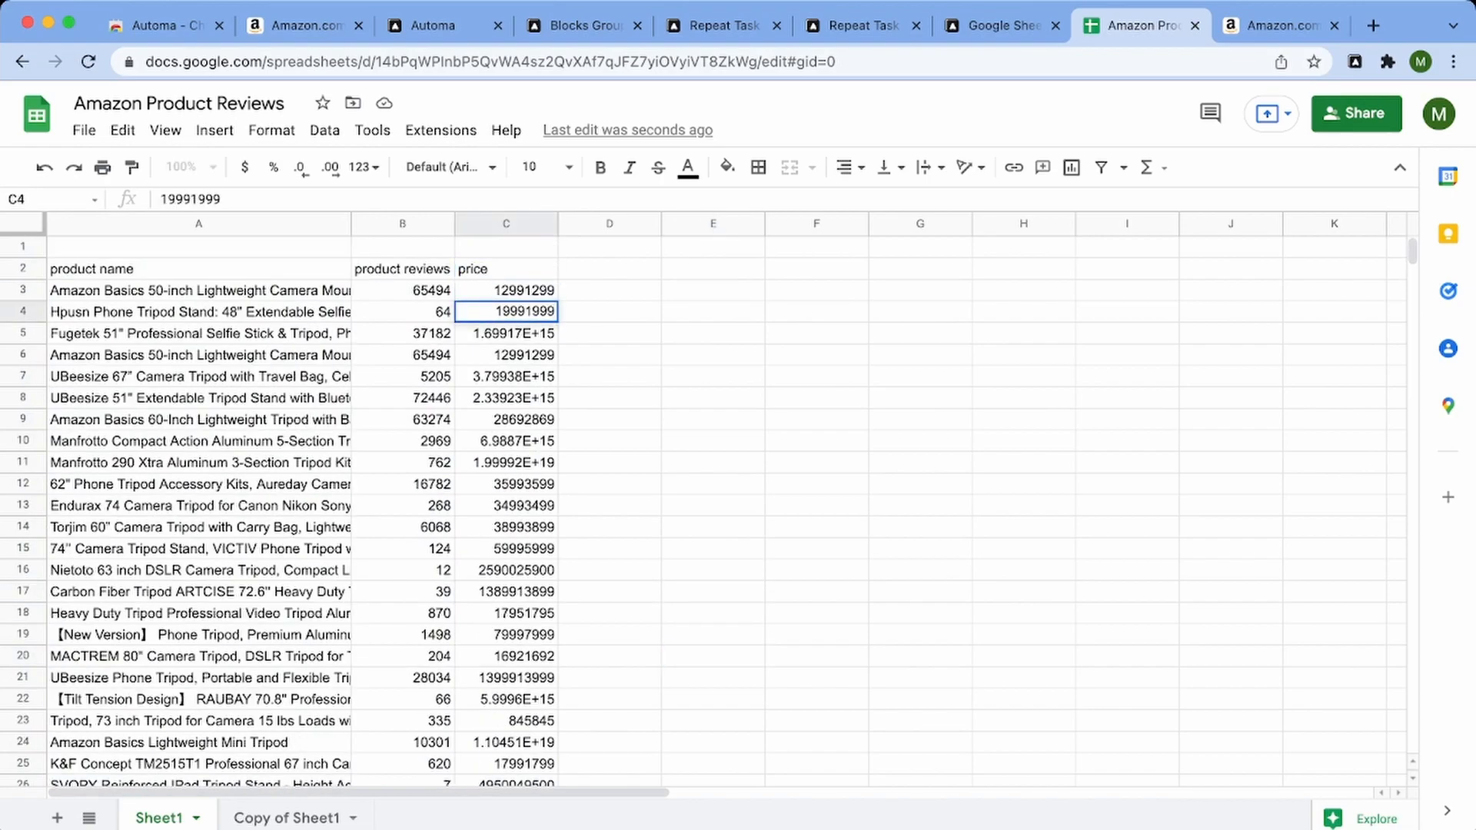
click(506, 291)
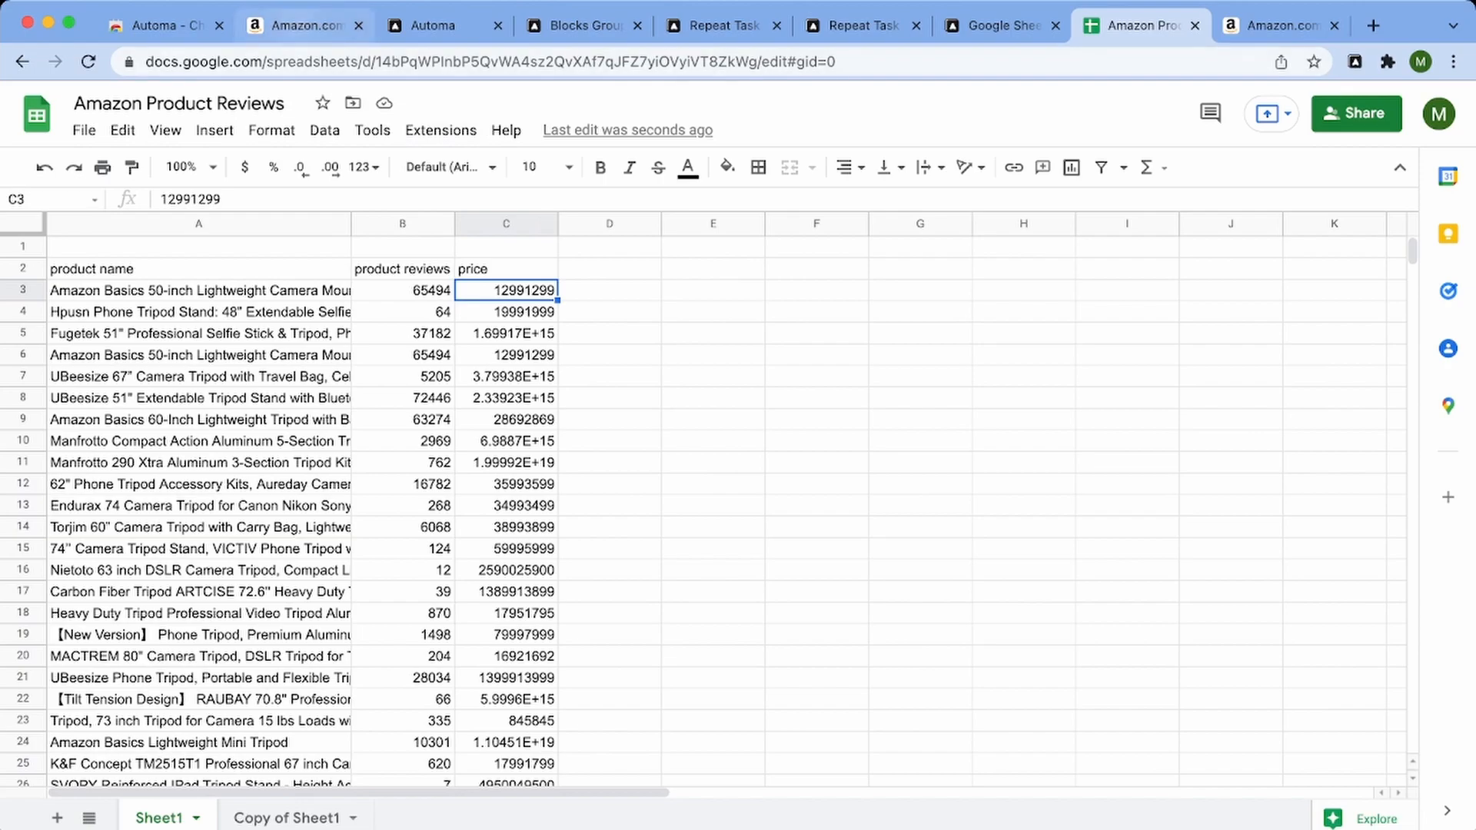
Close the Automa element selector on the Amazon tripod results and inspect the first product's price down to its a-price-whole span
click(299, 26)
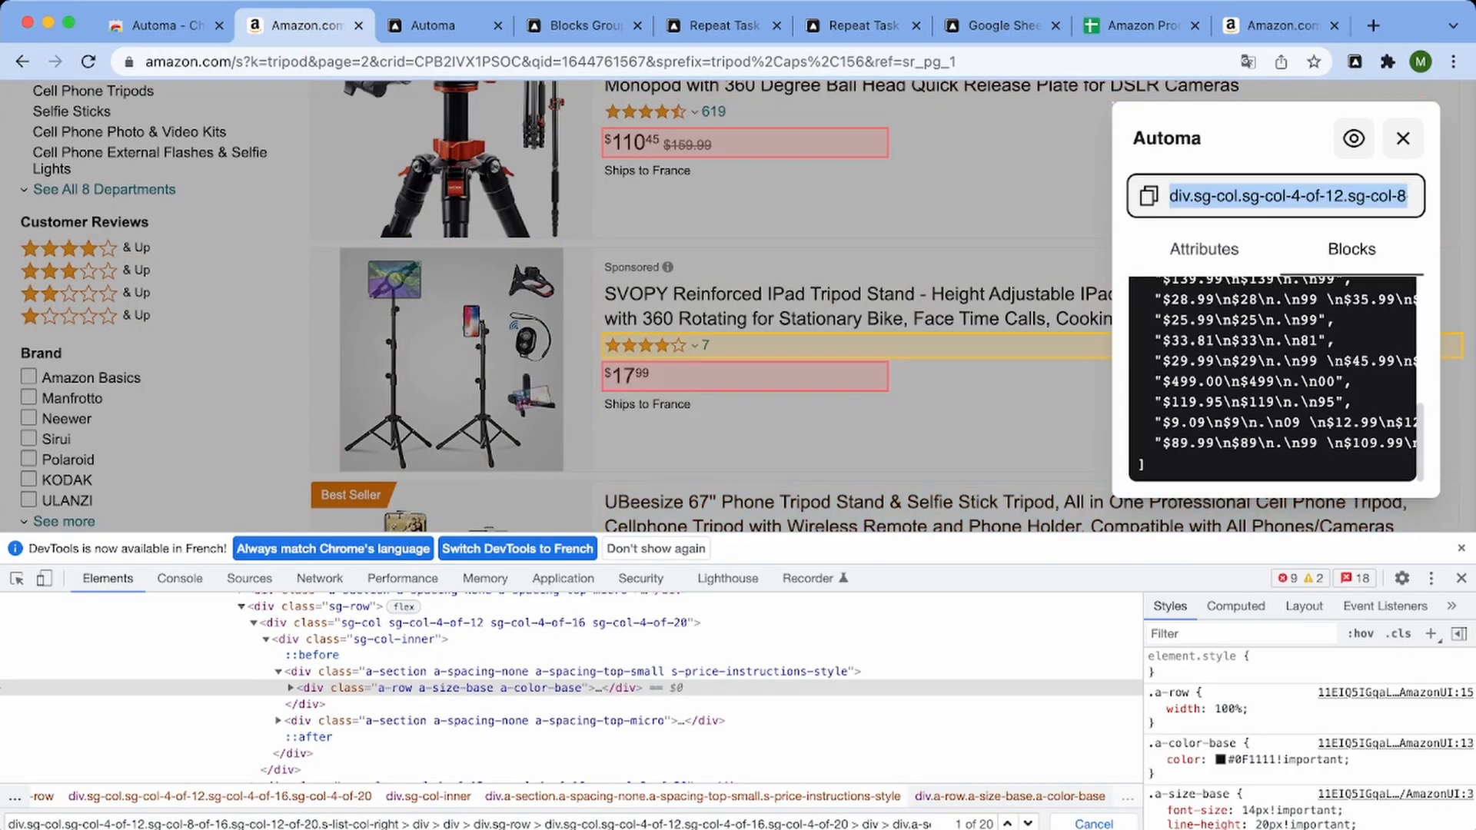
click(1403, 138)
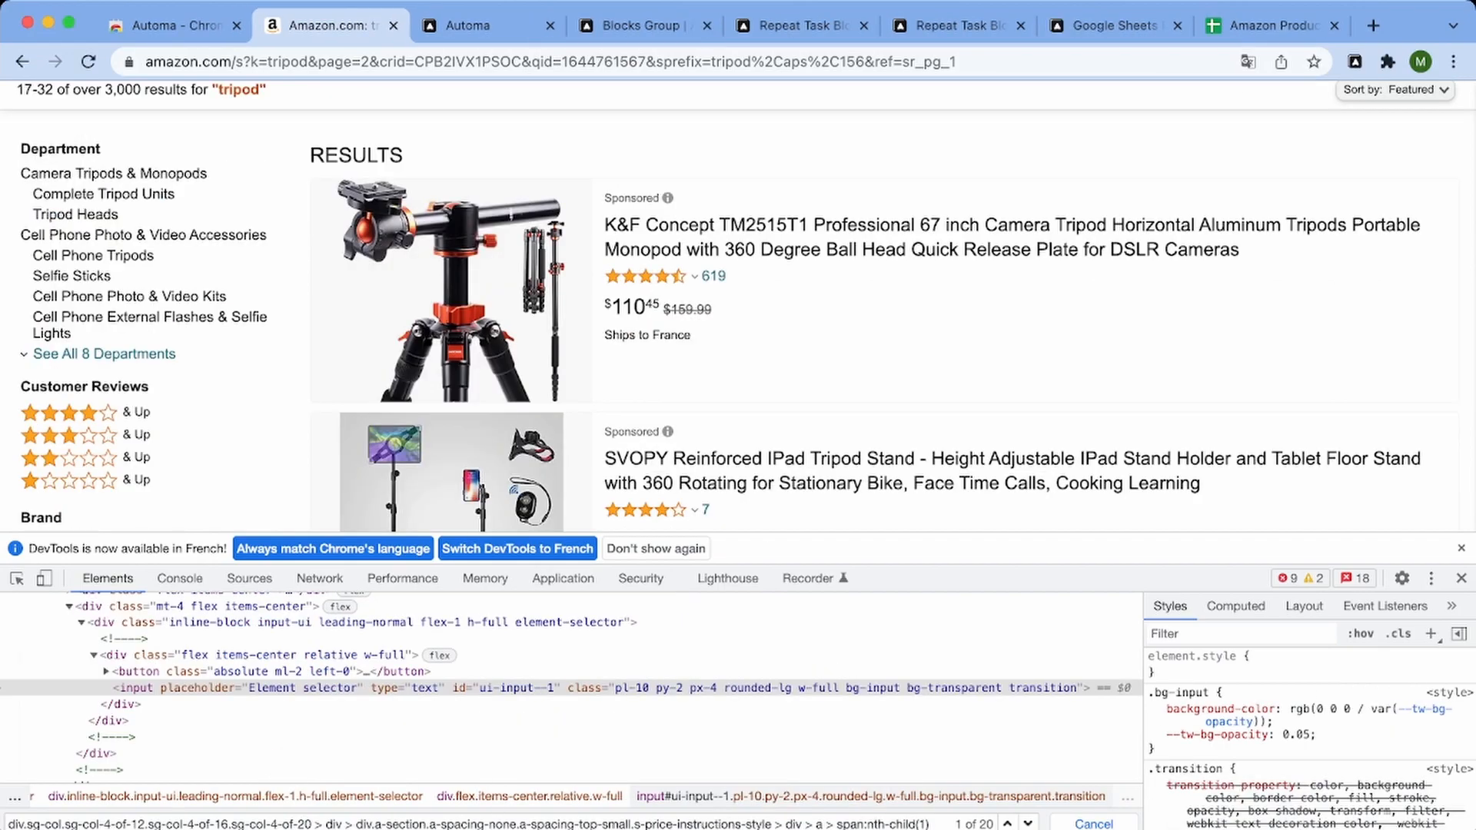
scroll(738, 306, up, 1)
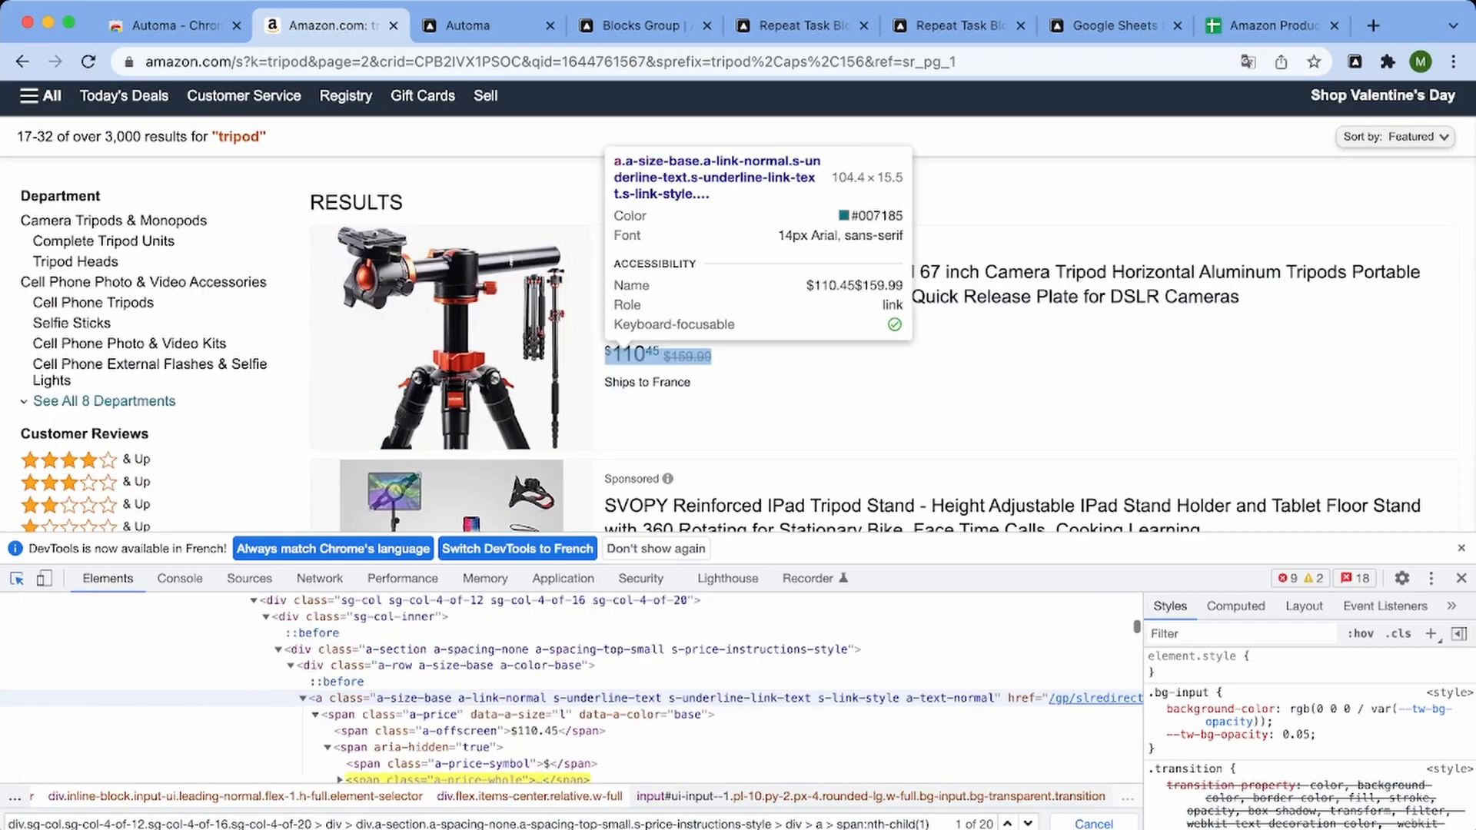
click(726, 355)
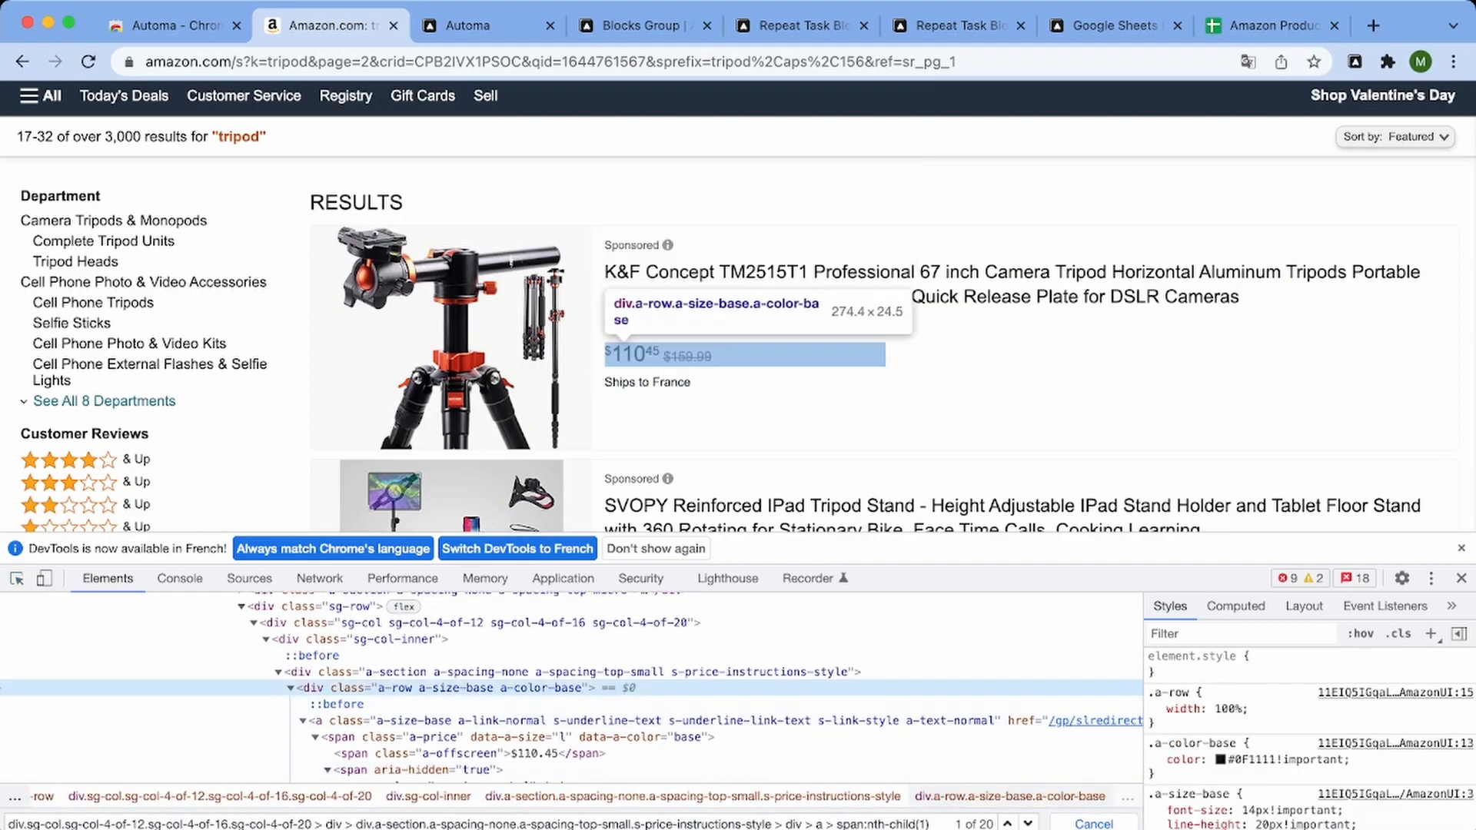
click(291, 688)
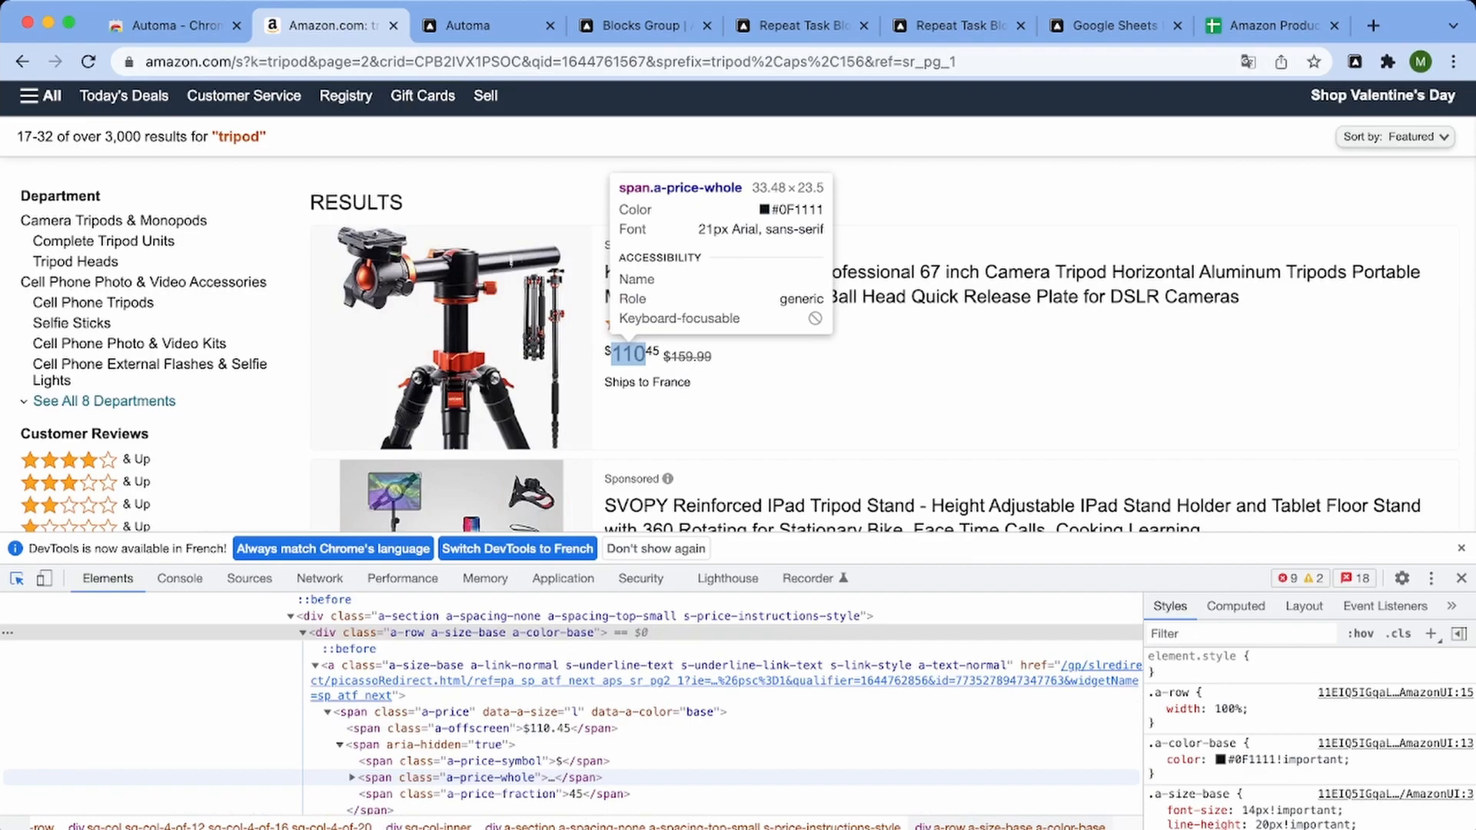
click(628, 353)
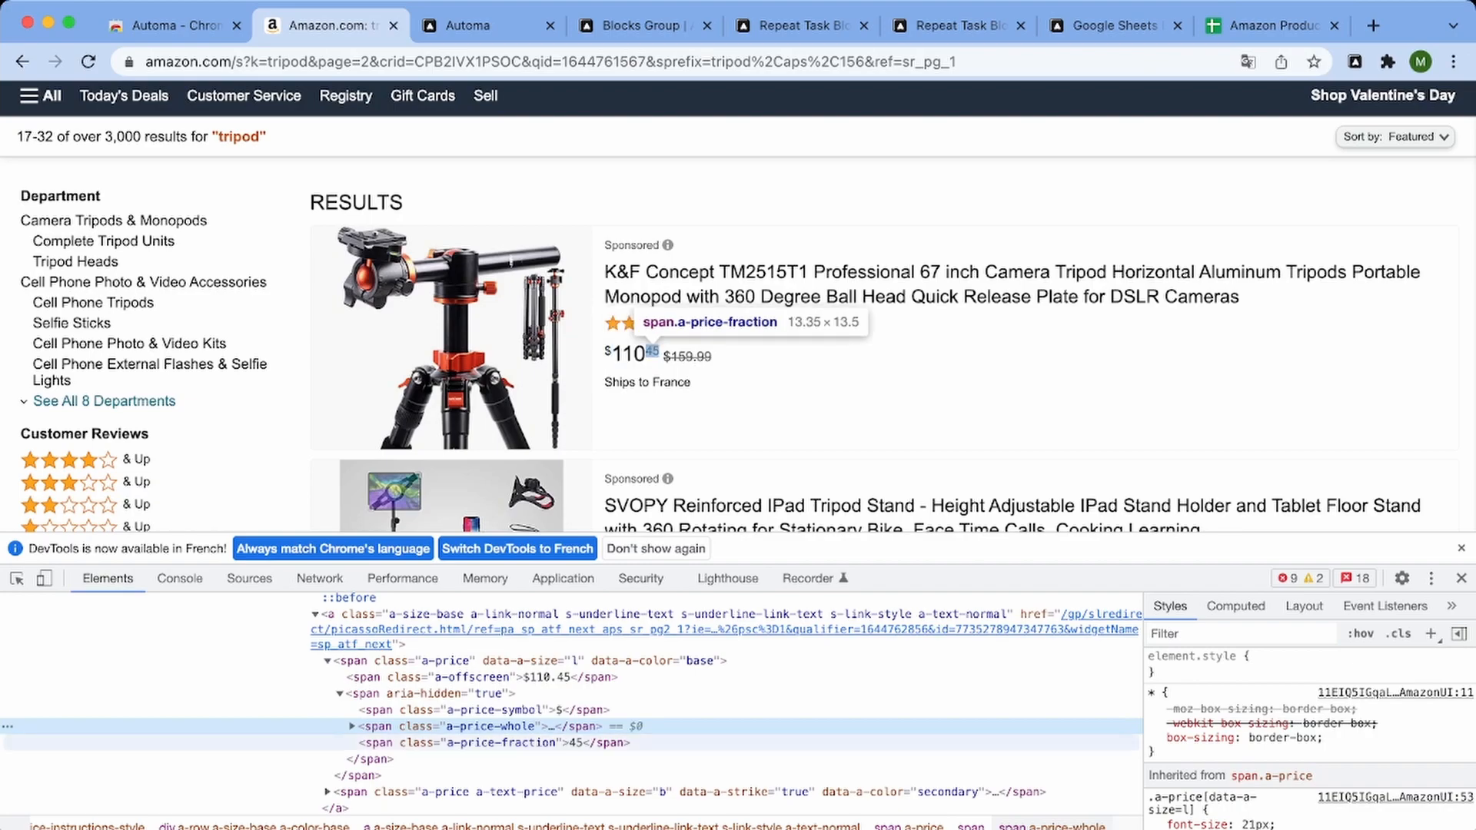
scroll(572, 702, down, 1)
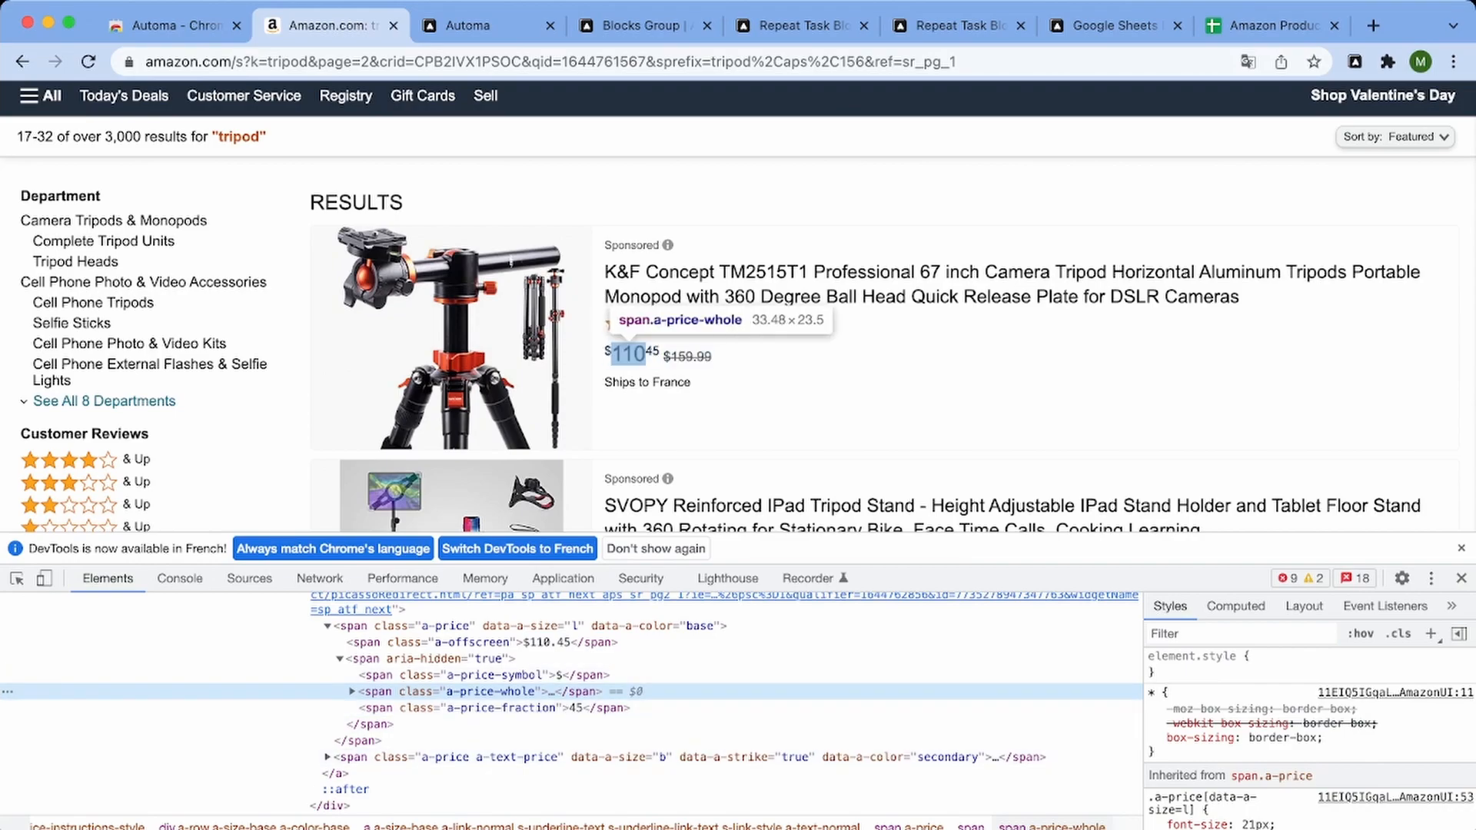
key(super+f)
scroll(477, 823, right, 5)
scroll(476, 823, left, 10)
In the Automa workflow, change the price Get text block's description to PriceWhole
click(467, 25)
drag(851, 375, 816, 405)
click(222, 197)
text(1)
key(BackSpace)
text(Whole)
Add a data column named price2 of type Number to the workflow
click(205, 483)
click(356, 483)
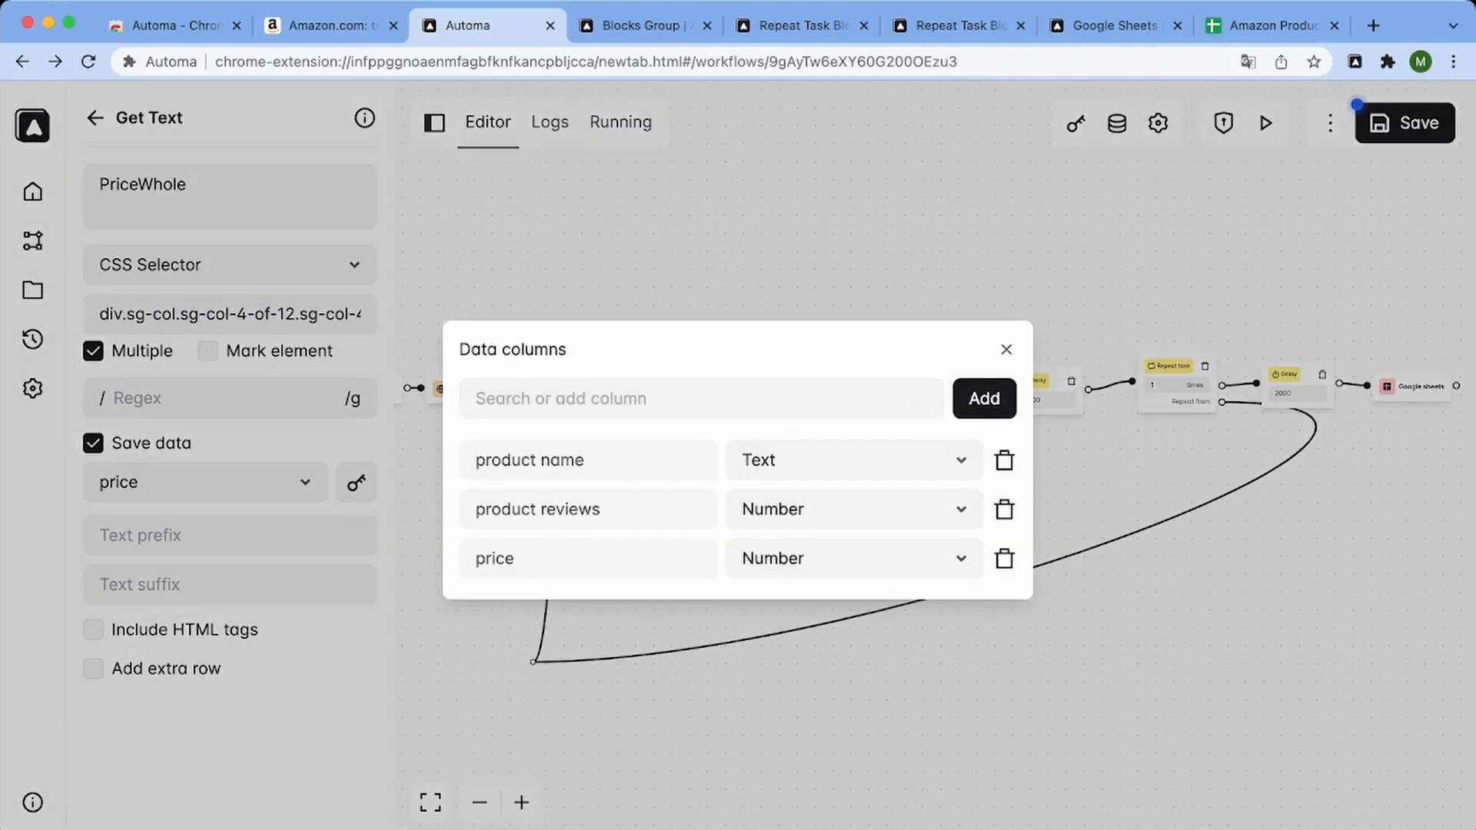
text(pri)
click(853, 584)
click(799, 606)
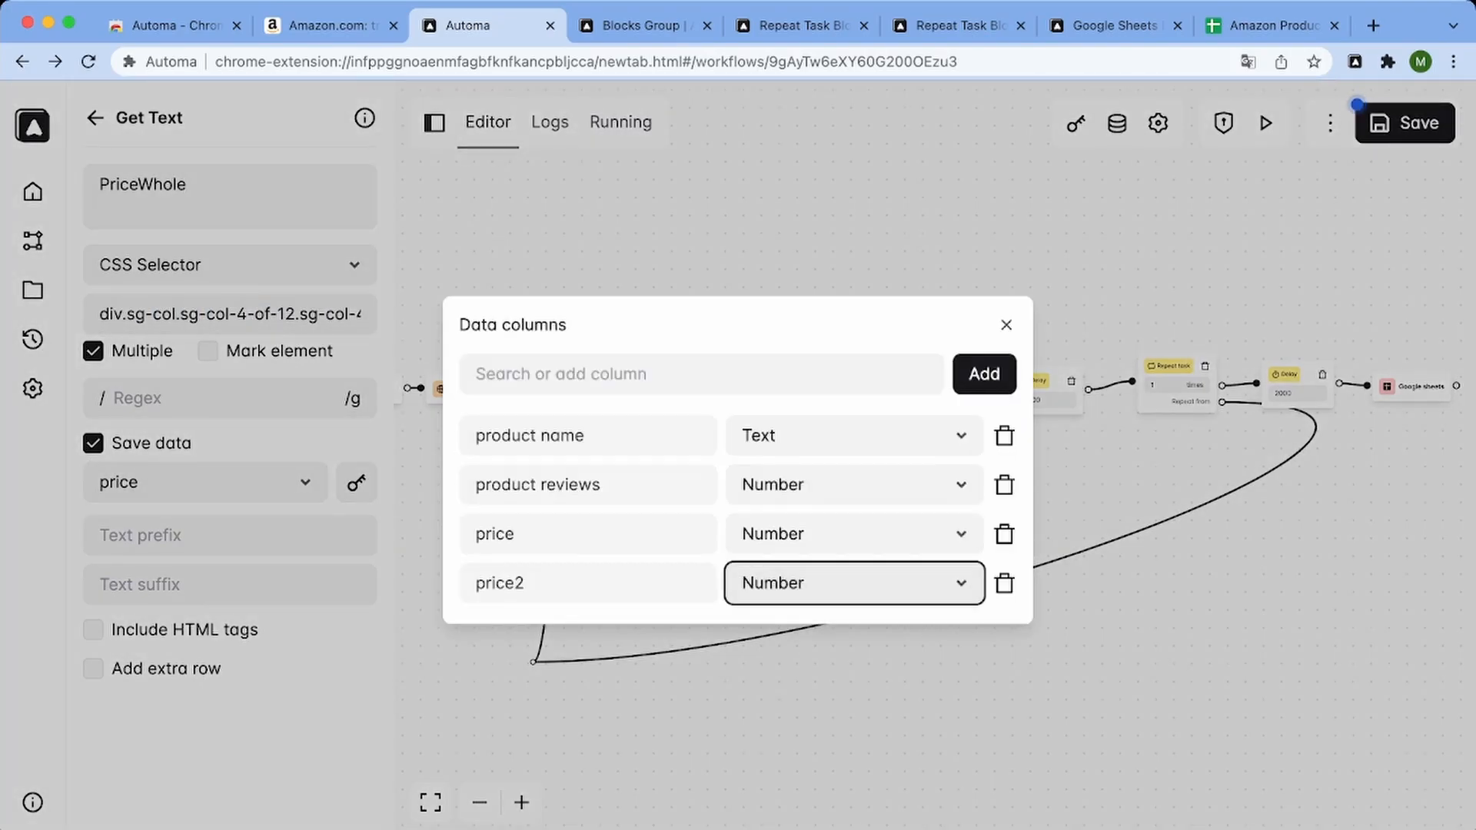
click(1006, 325)
Delete the Click element block and add a new Get Text block above the row of blocks
click(929, 389)
key(BackSpace)
click(95, 118)
scroll(154, 295, down, 12)
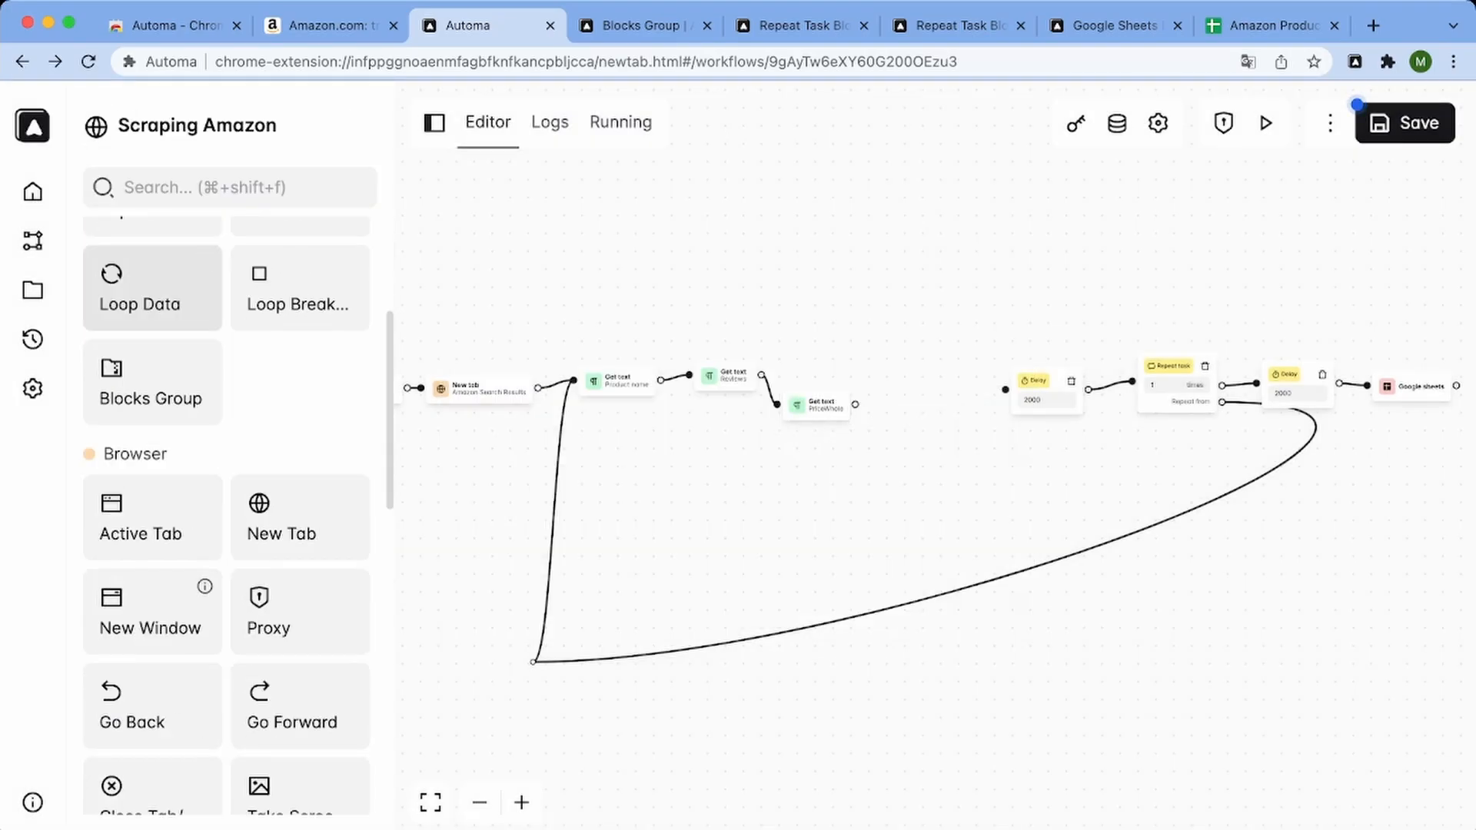
drag(300, 608, 950, 309)
double_click(950, 309)
Take the PriceWhole block's selector to the Amazon page's element search and change its ending to fraction for copying
double_click(816, 406)
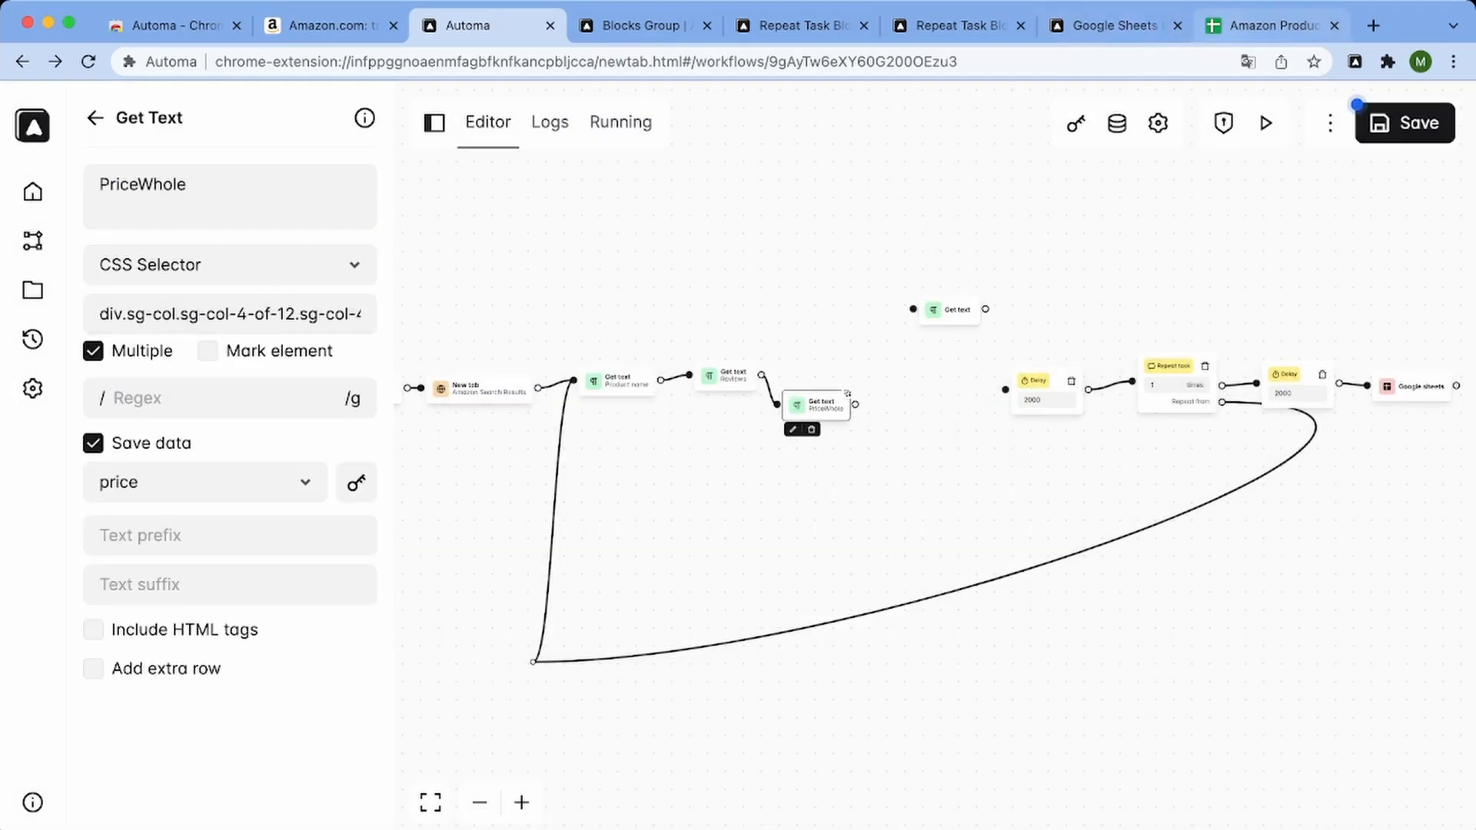
triple_click(231, 314)
click(331, 25)
triple_click(306, 824)
text(div.sg-col.sg-col-4-of-12.sg-col-4-of-16.sg-col-4-of-20 > div > div.a-section.a-spacing-none.a-spacing-top-small.s-price-instructions-style > div > a > span:nth-child(1) > span:nth-child(2) > span.a-price-whole)
key(BackSpace)
key(BackSpace)
key(BackSpace)
key(BackSpace)
key(BackSpace)
text(fraction)
key(super+a)
Place the new Get text block after PriceWhole, connect the two, and paste the price fraction selector as its element selector
click(468, 26)
drag(949, 310, 918, 395)
drag(854, 404, 882, 396)
double_click(918, 395)
click(230, 314)
key(super+v)
Enable Multiple on the new Get text block, save its data to the price2 column, and describe it as Price fraction
click(93, 351)
click(205, 482)
click(153, 554)
click(230, 196)
text(Price fraction)
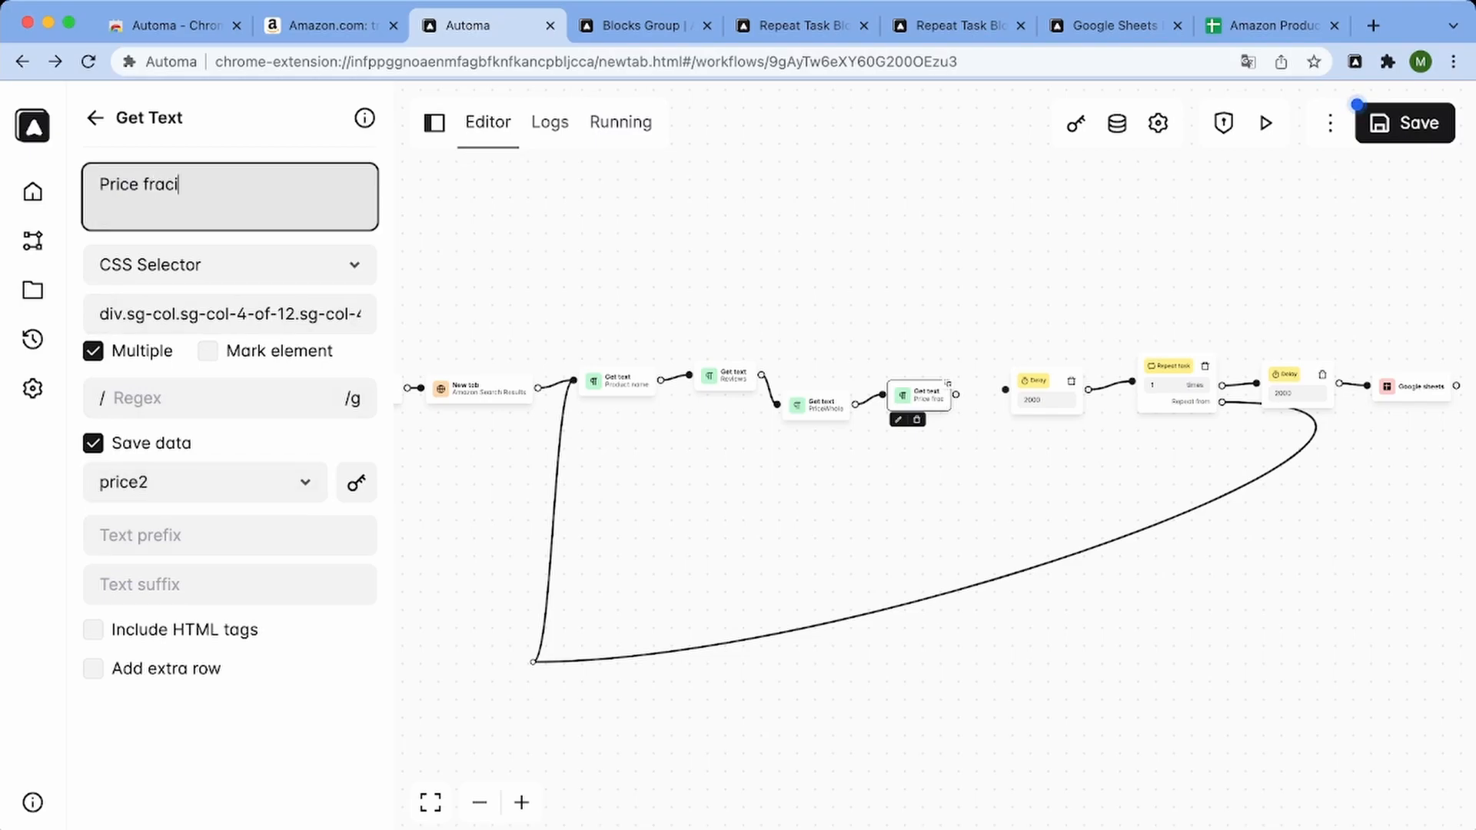
double_click(816, 405)
drag(925, 396, 909, 413)
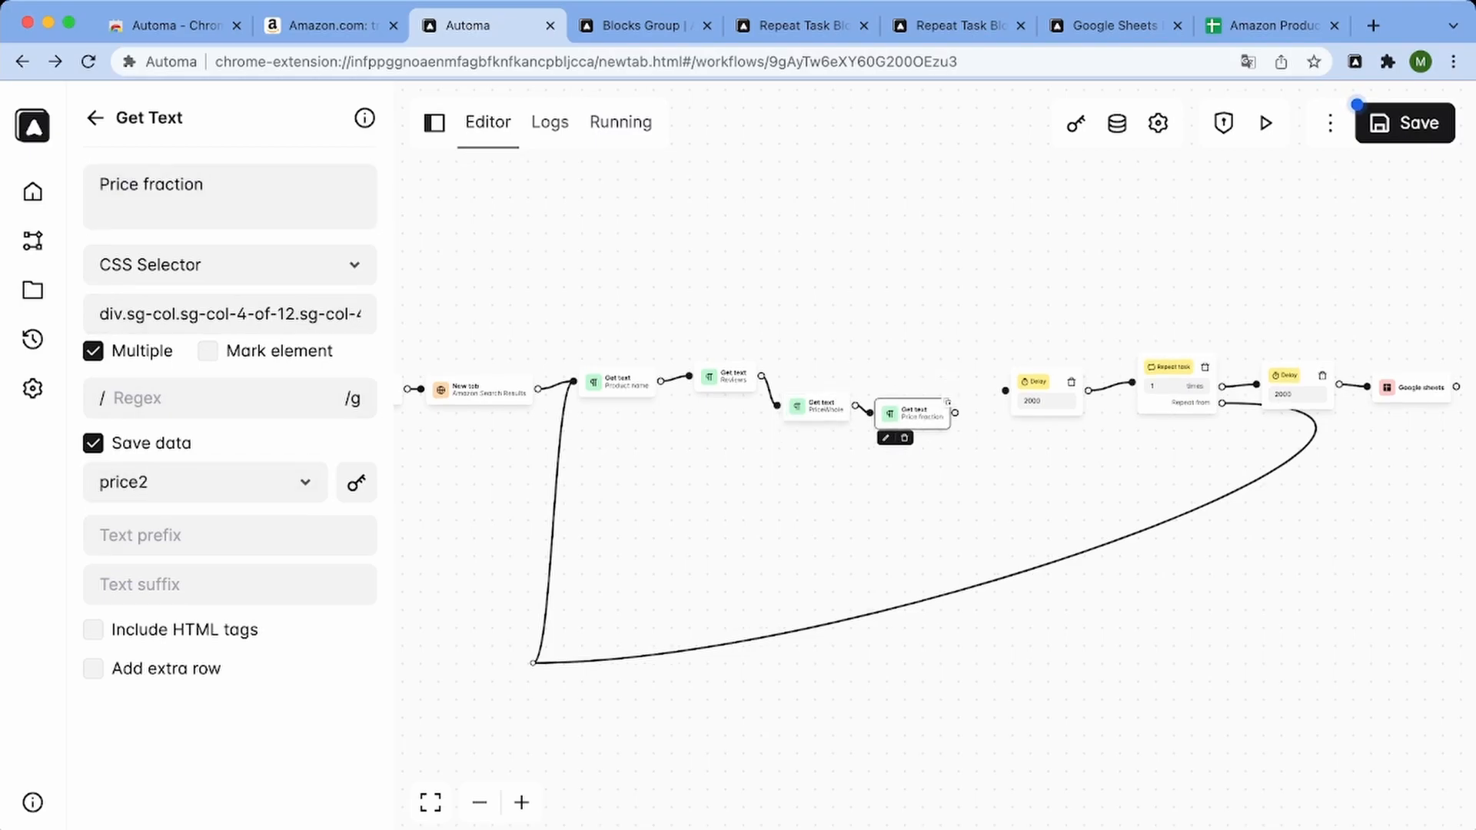
Add a Click Element block to the workflow and connect it after the Price fraction block
click(95, 118)
scroll(153, 546, down, 8)
drag(153, 621, 991, 476)
drag(909, 413, 893, 413)
drag(816, 405, 799, 395)
drag(893, 413, 893, 399)
drag(1035, 475, 1000, 448)
drag(936, 398, 957, 448)
mouse_move(1001, 448)
mouse_down()
mouse_move(994, 396)
mouse_move(979, 459)
mouse_up()
Spread the Delay, Repeat task and Google sheets blocks out to make room around the Click element block
drag(1046, 382, 1107, 339)
drag(1177, 369, 1215, 330)
drag(1298, 379, 1370, 306)
drag(1397, 387, 1469, 324)
Set the Click element block's CSS selector to .s-pagination-next
double_click(979, 459)
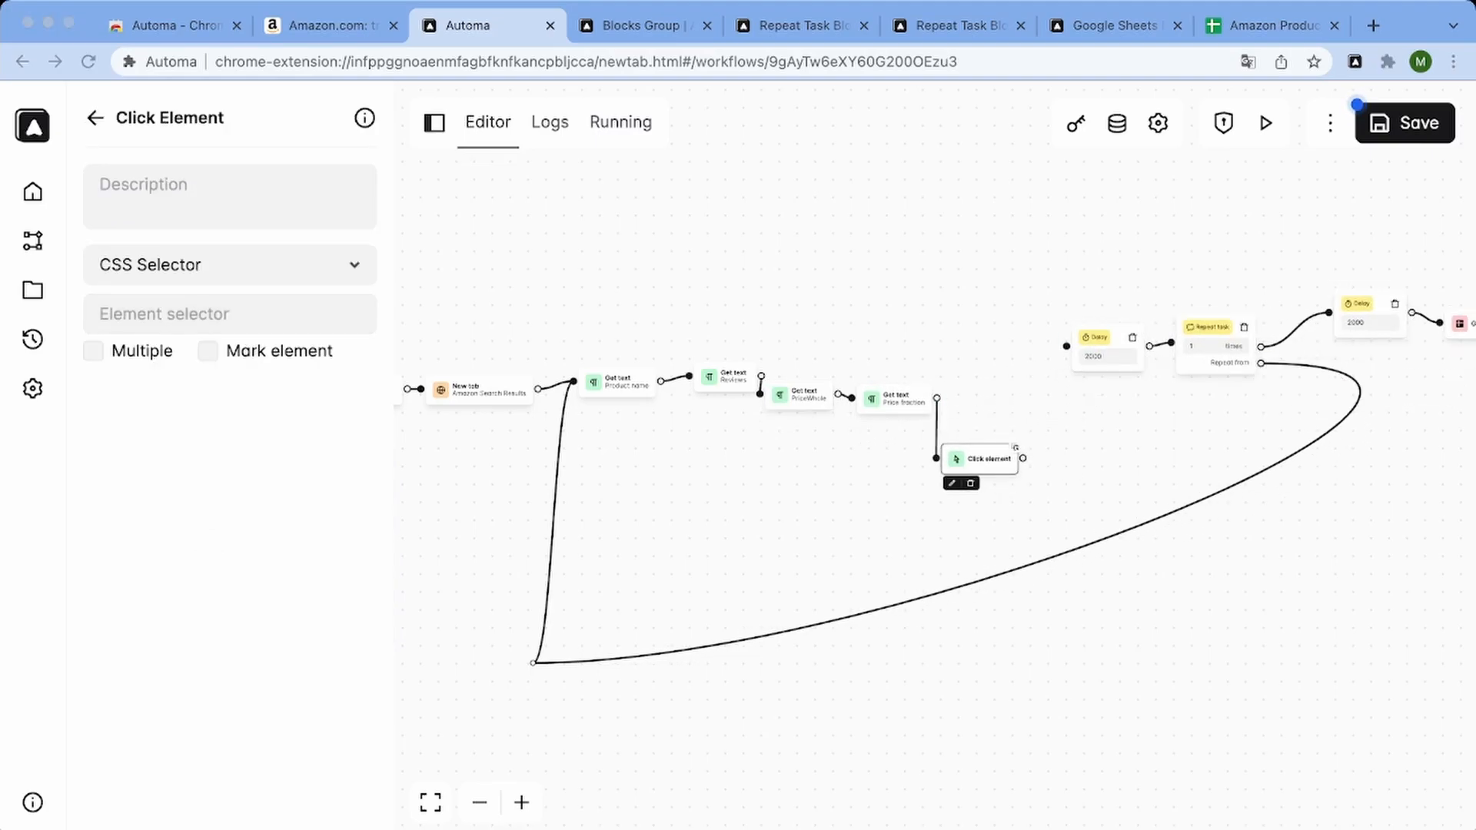
click(230, 314)
text(.s-pagination-next)
click(768, 500)
Connect the Click element block to the Delay block before Repeat task, and save and execute the workflow
drag(1022, 458, 1066, 346)
click(1404, 123)
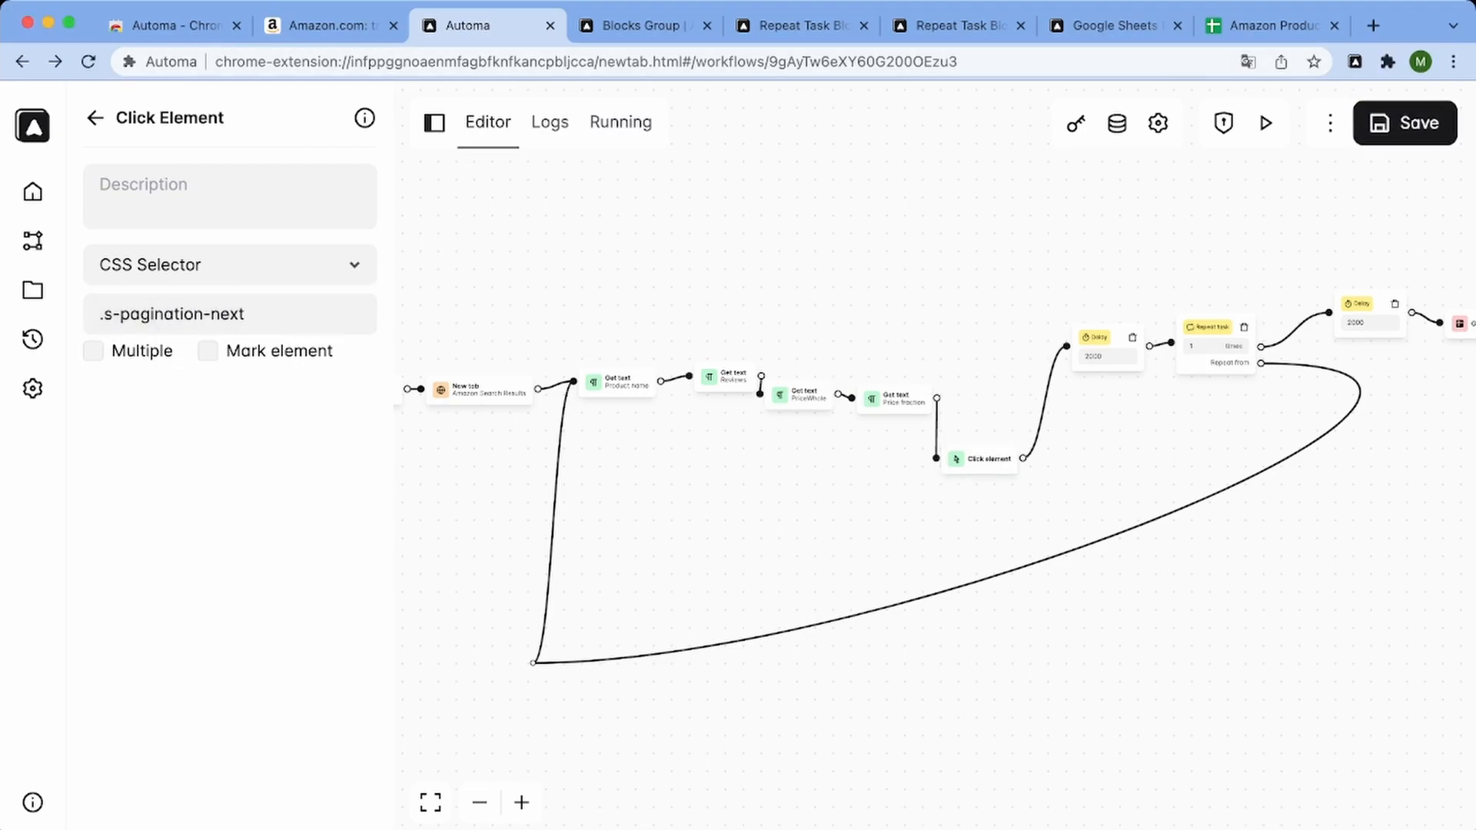
click(1265, 123)
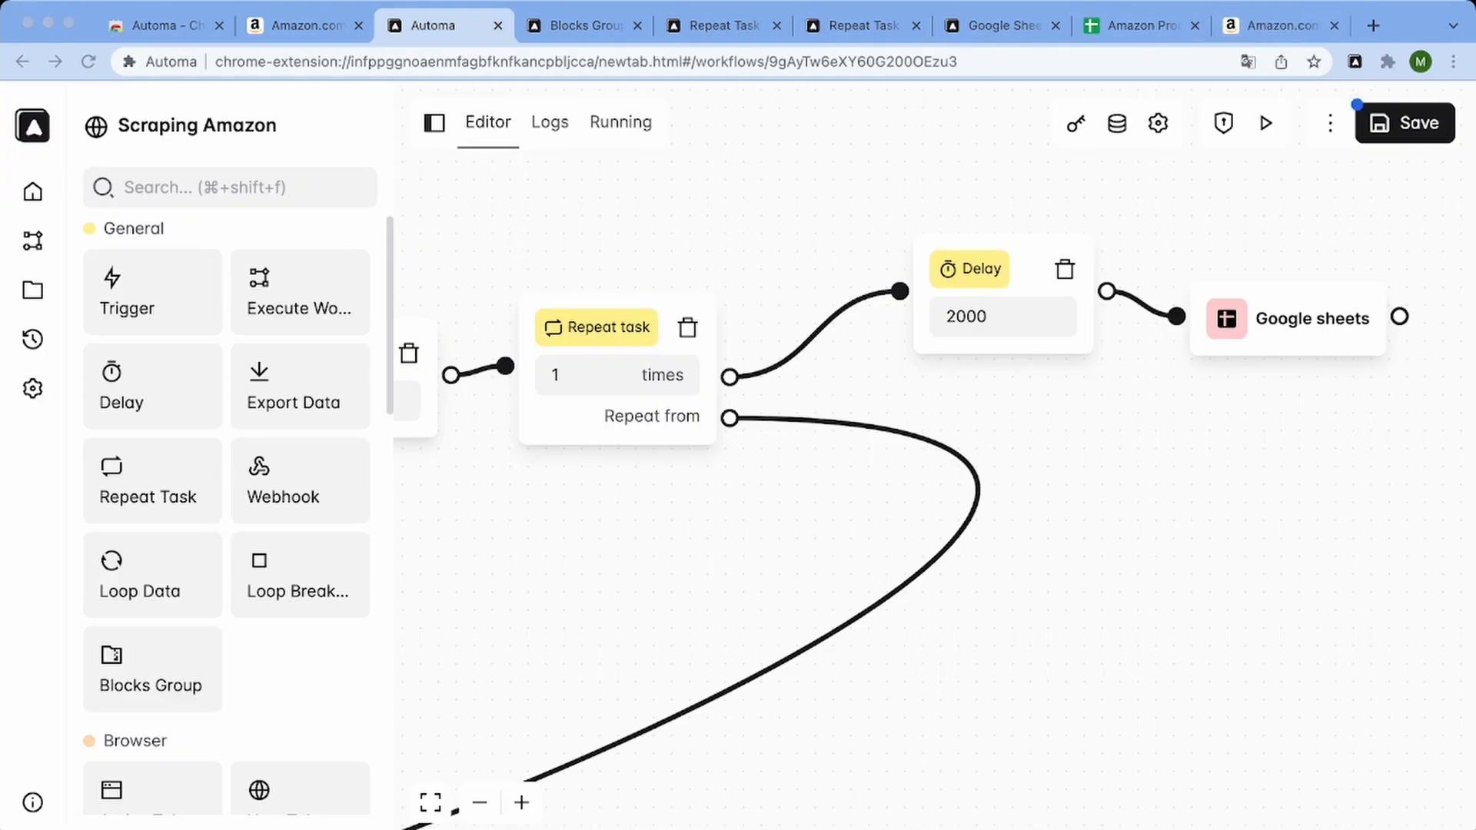
Set the Google sheets block's range to Sheet1!A2:D, and save and execute the updated workflow
drag(492, 538, 251, 547)
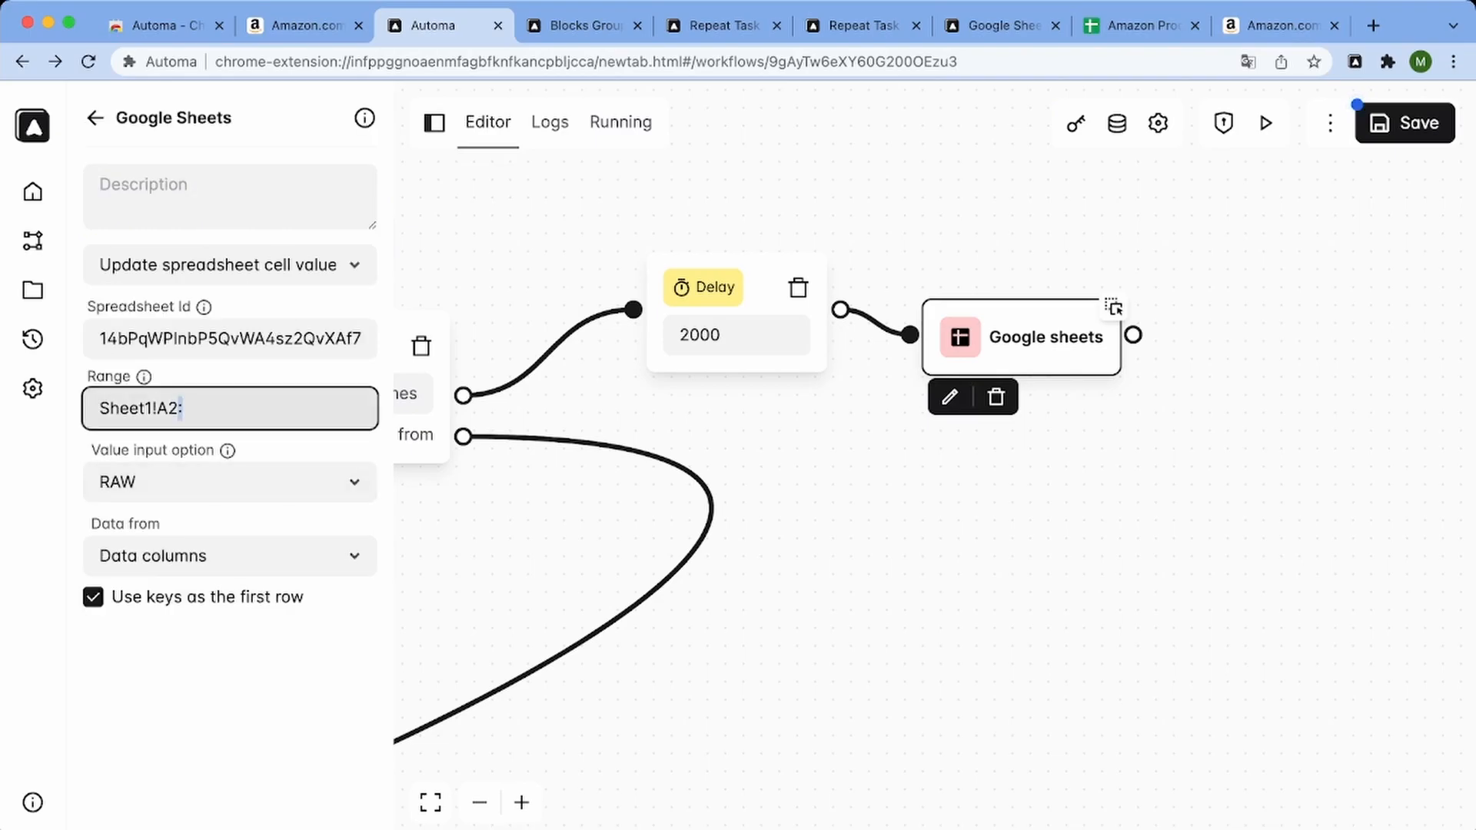
text(:D)
click(1405, 123)
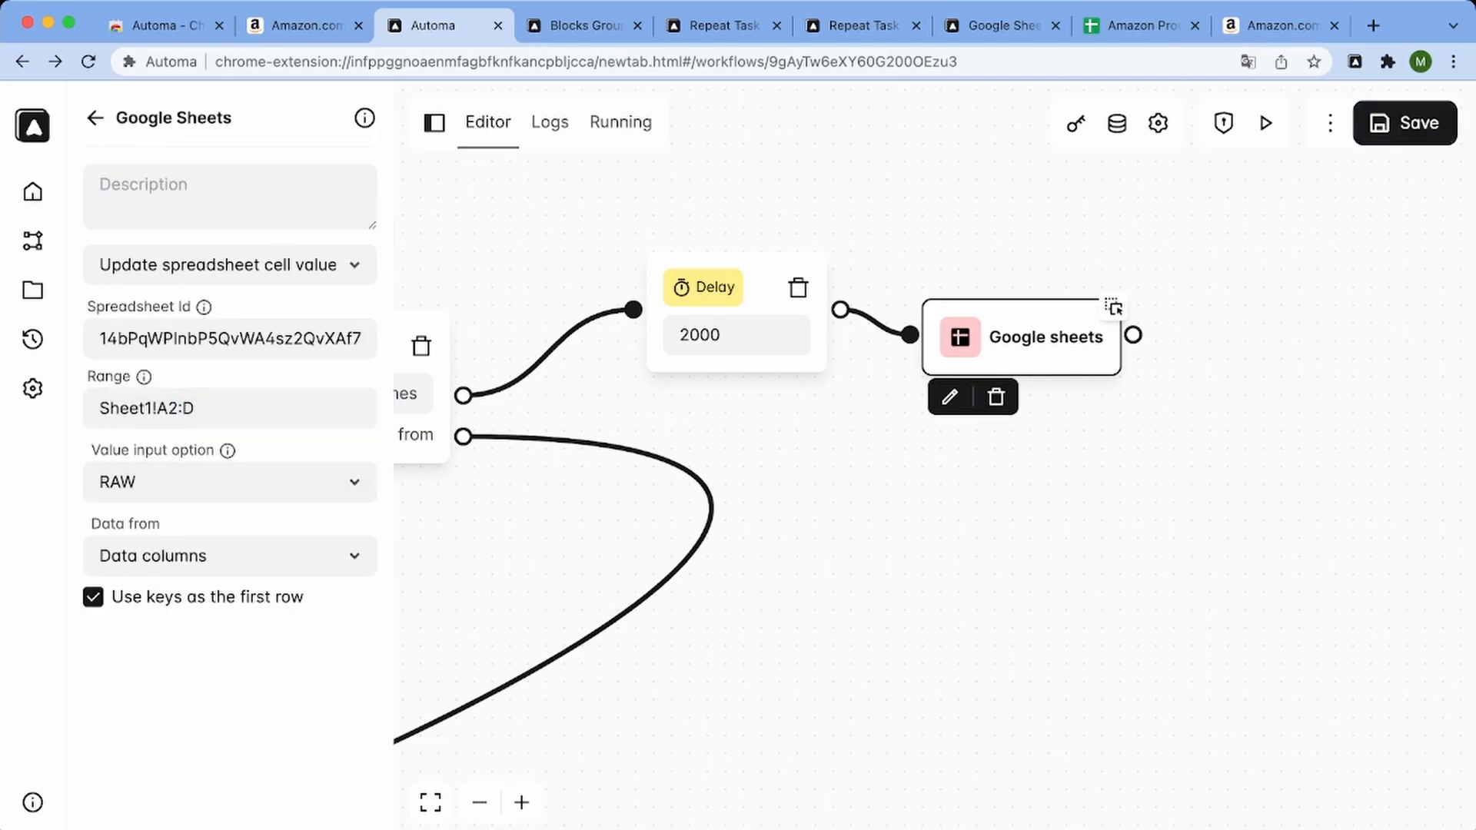
click(1265, 123)
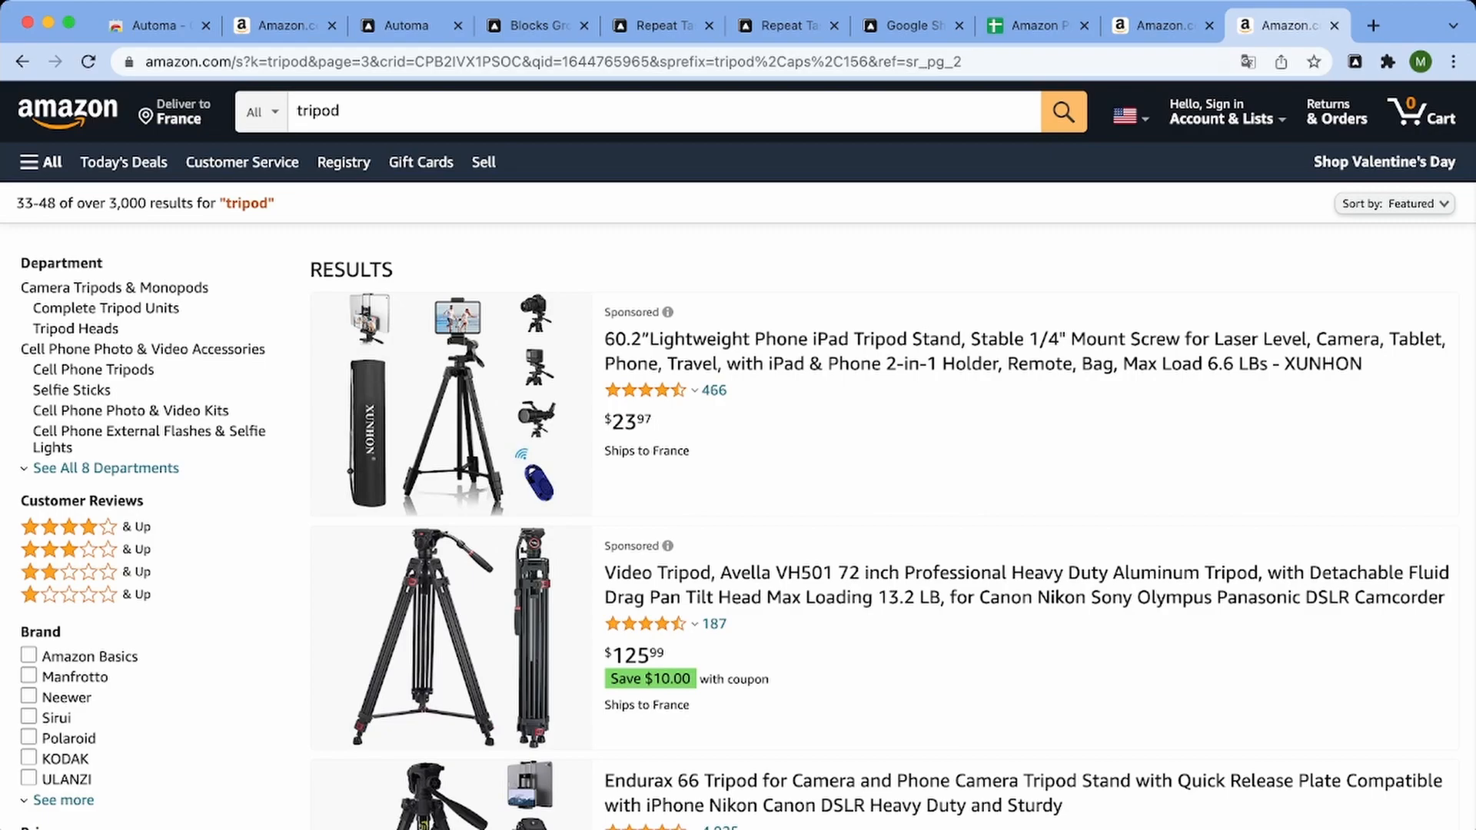
Switch to the Amazon Product Reviews spreadsheet, widen the product name column, and add the header pricetotal in cell E2
click(1030, 25)
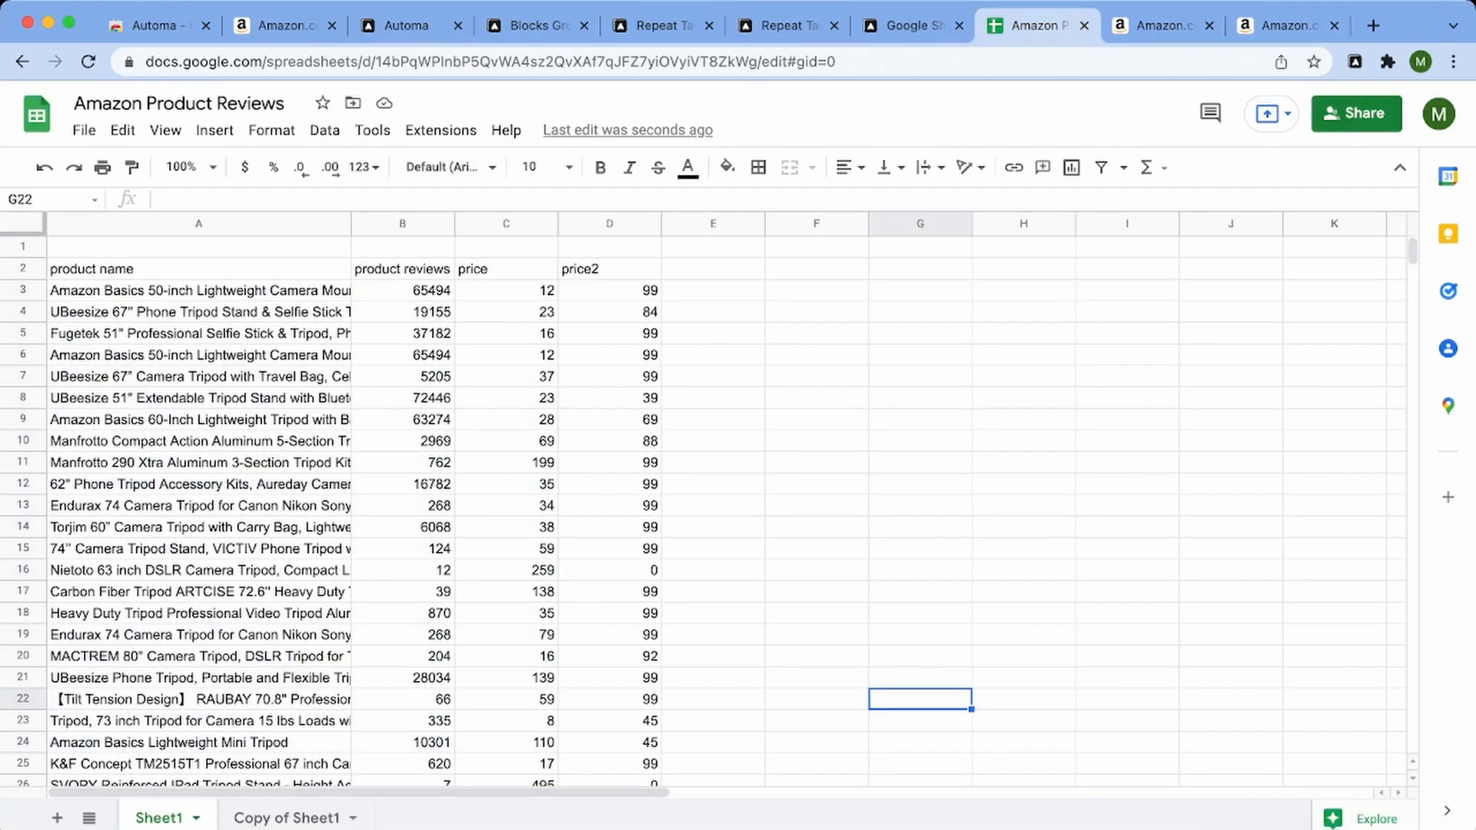
drag(351, 223, 507, 223)
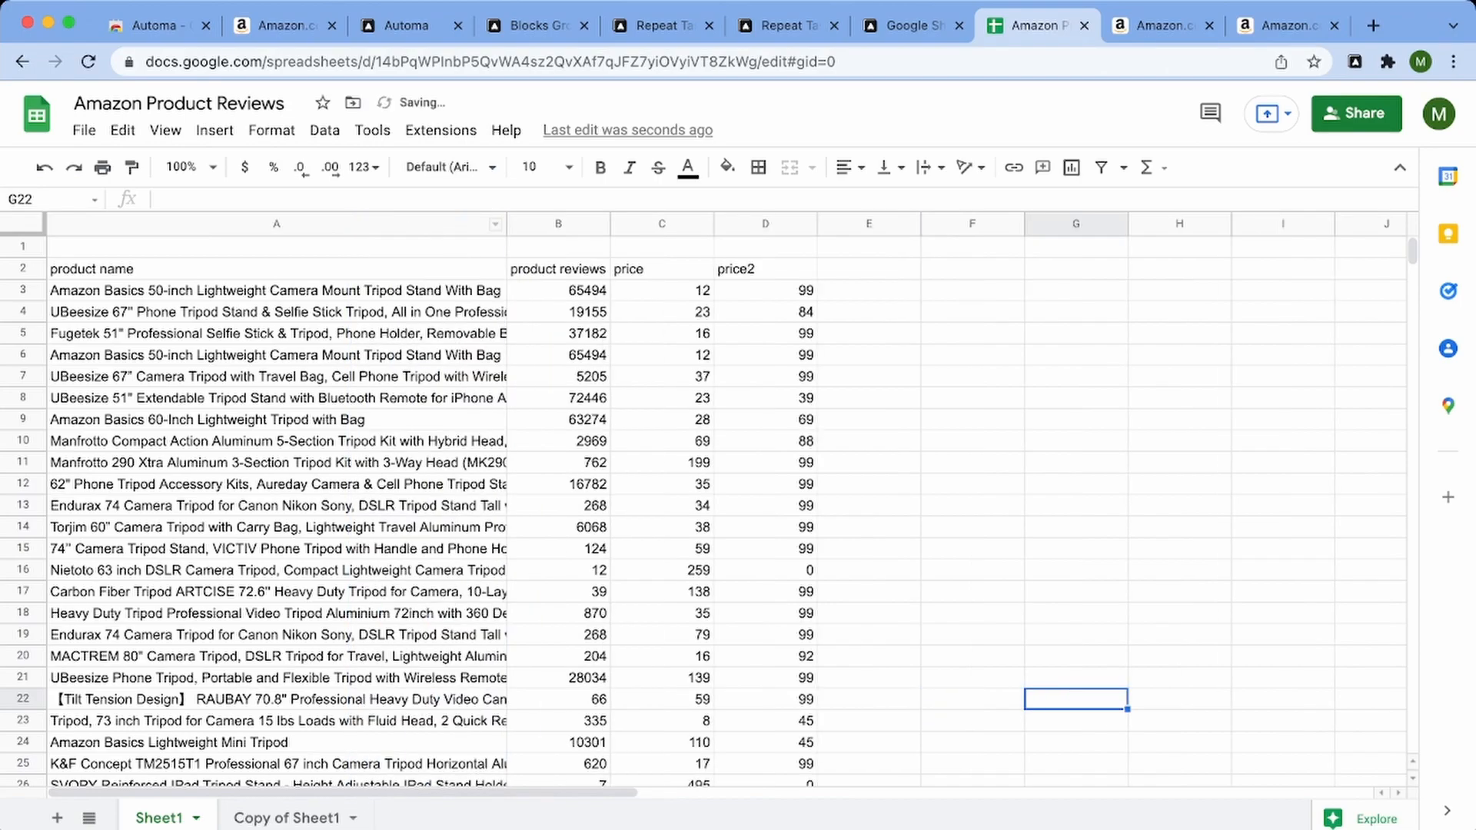
click(868, 269)
text(price)
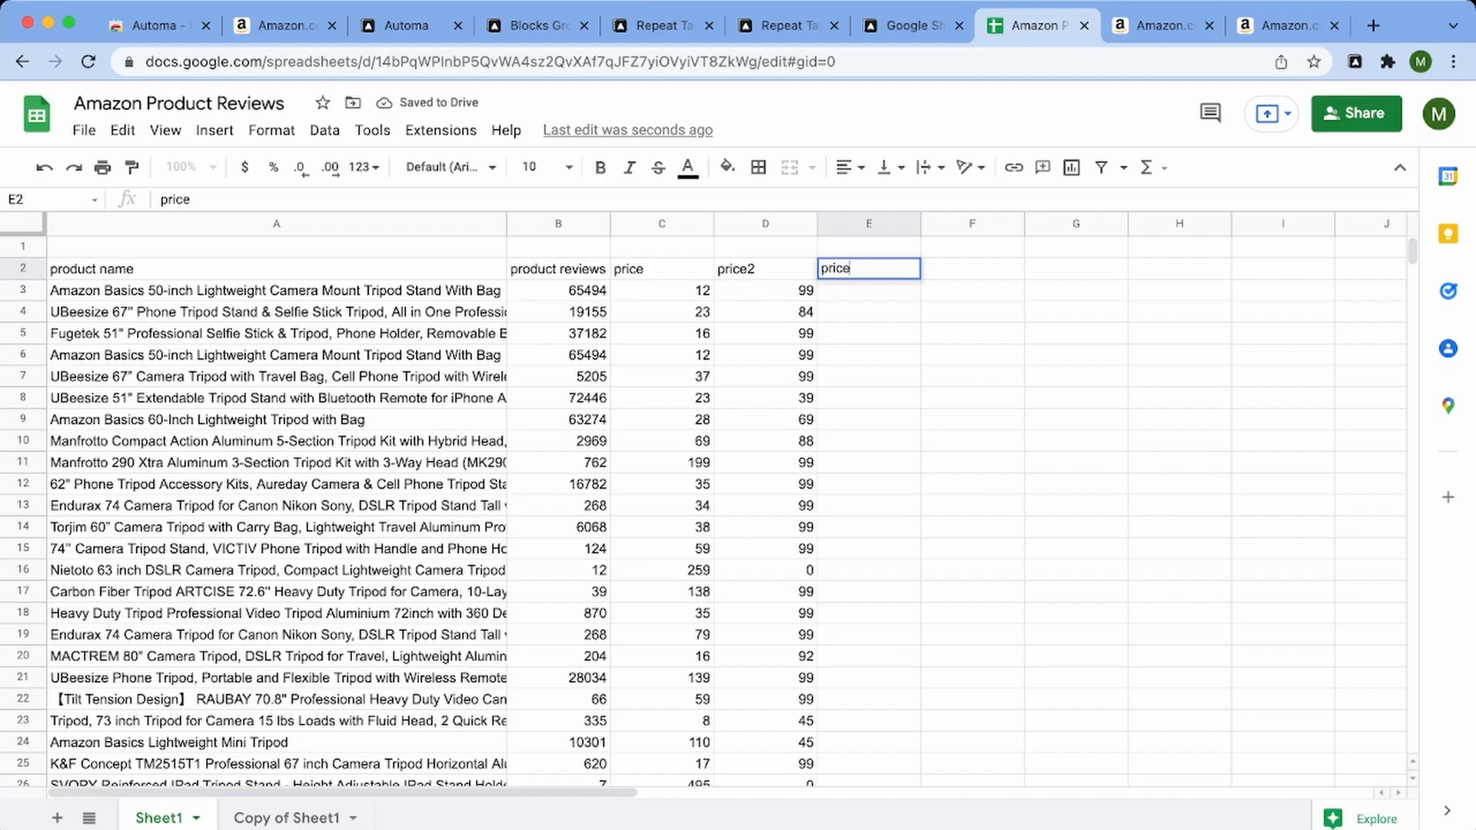
text(total)
key(Return)
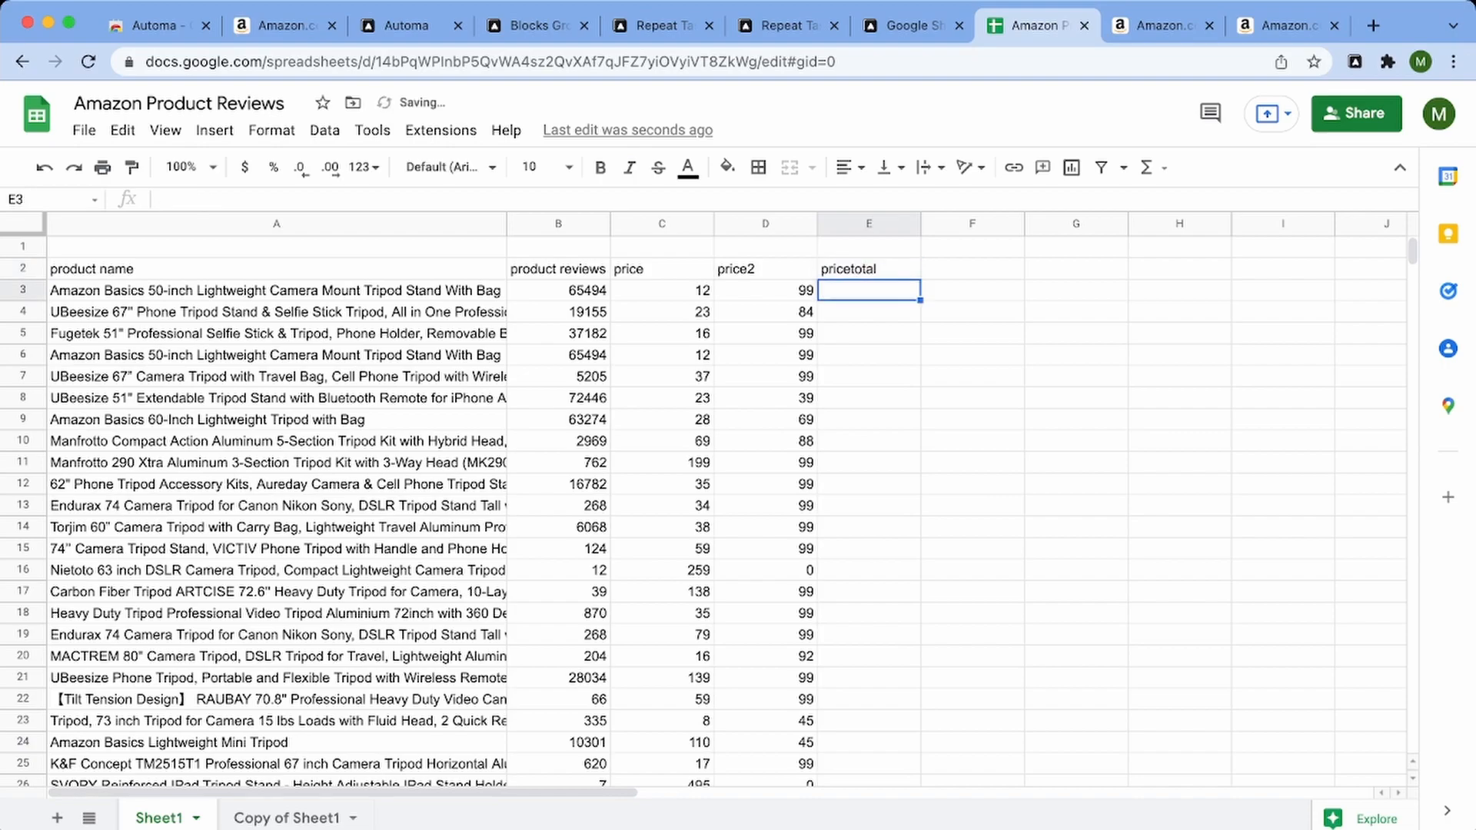
Enter =CONCATENATE(C3,".",D3) in cell E3 to join the whole and fractional prices with a decimal point
text(=)
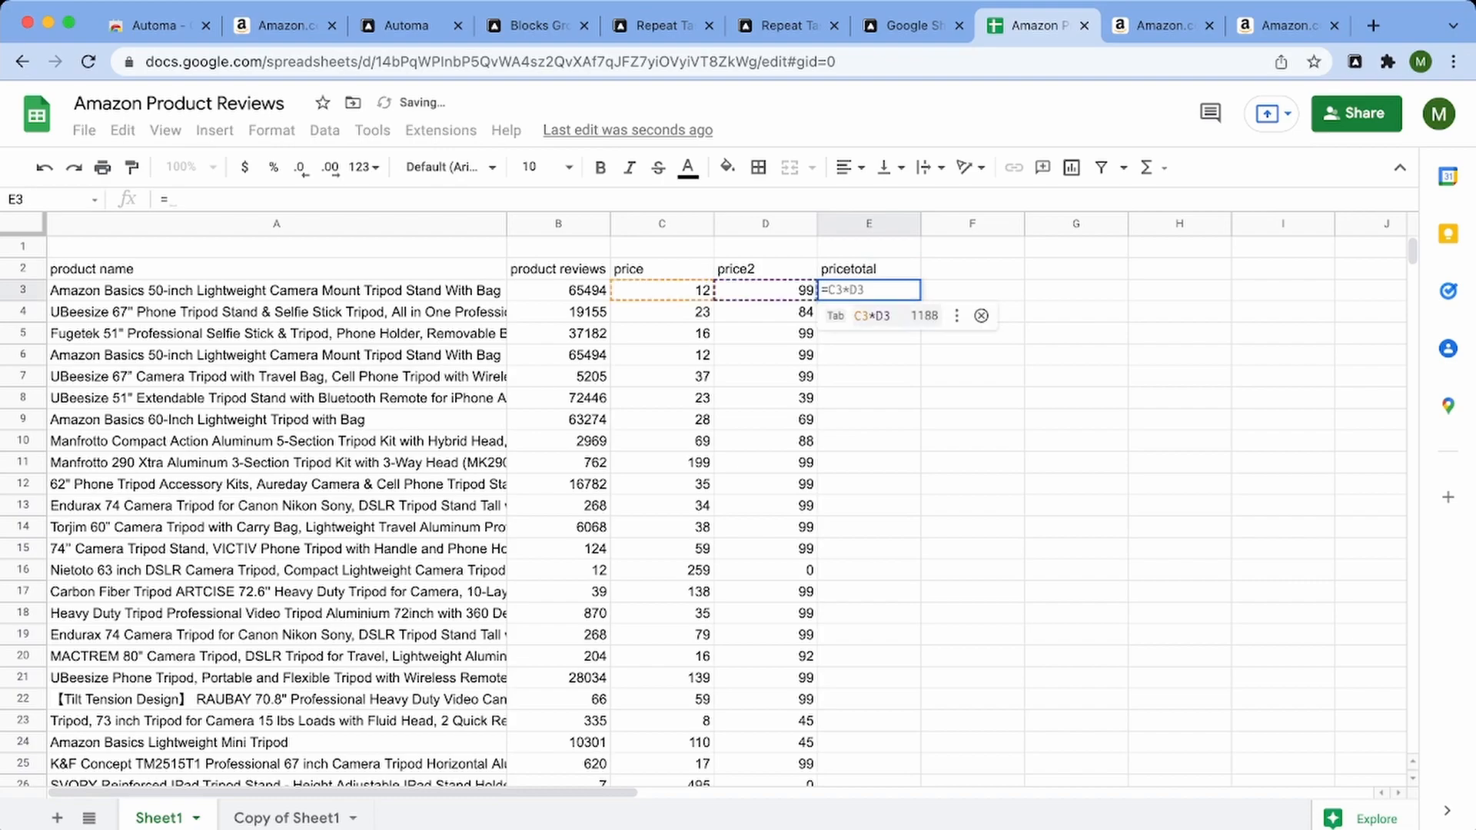
text(conca)
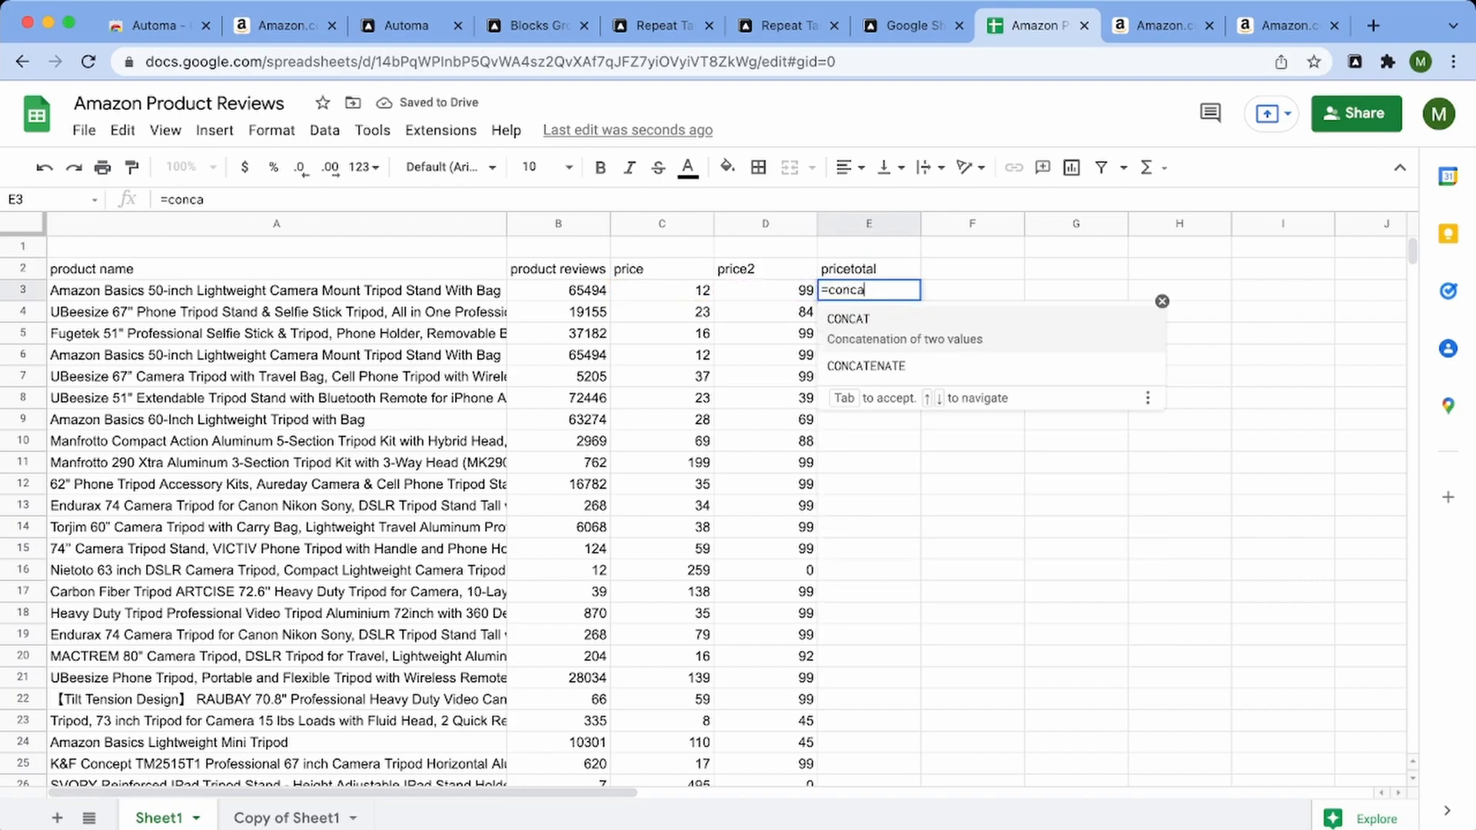
key(Down)
key(Tab)
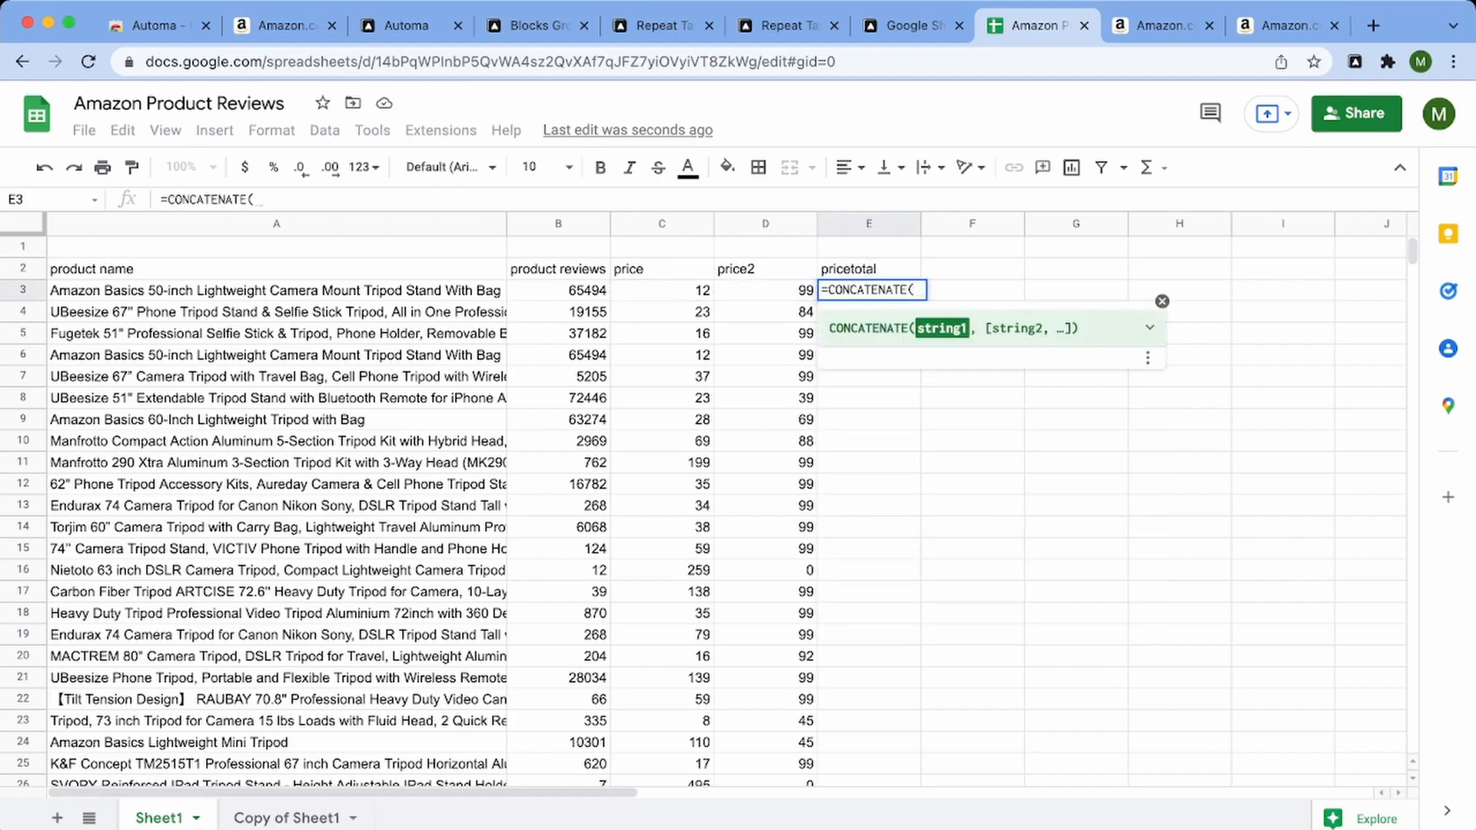
click(662, 290)
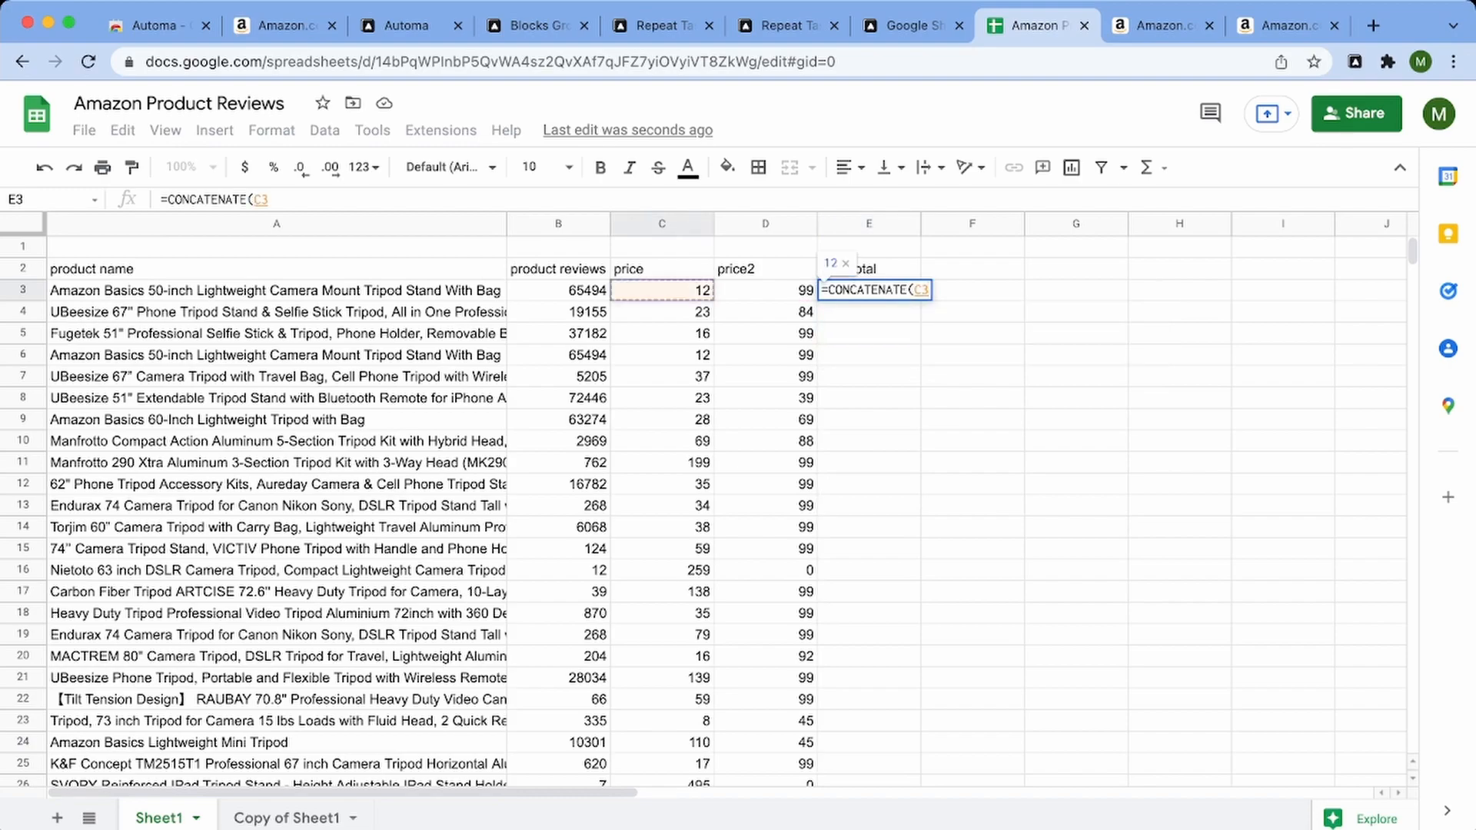
text(,)
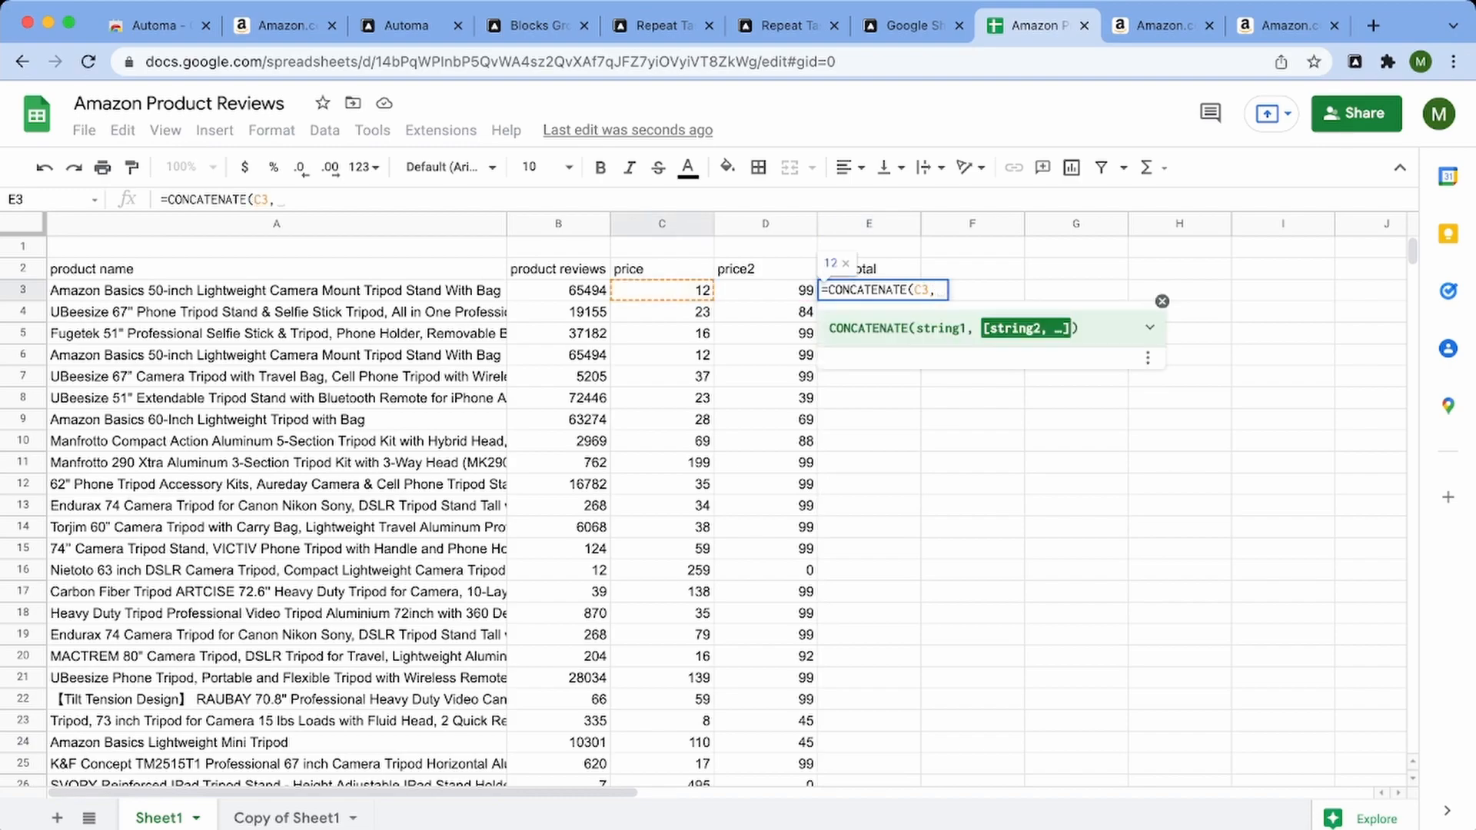
text(".)
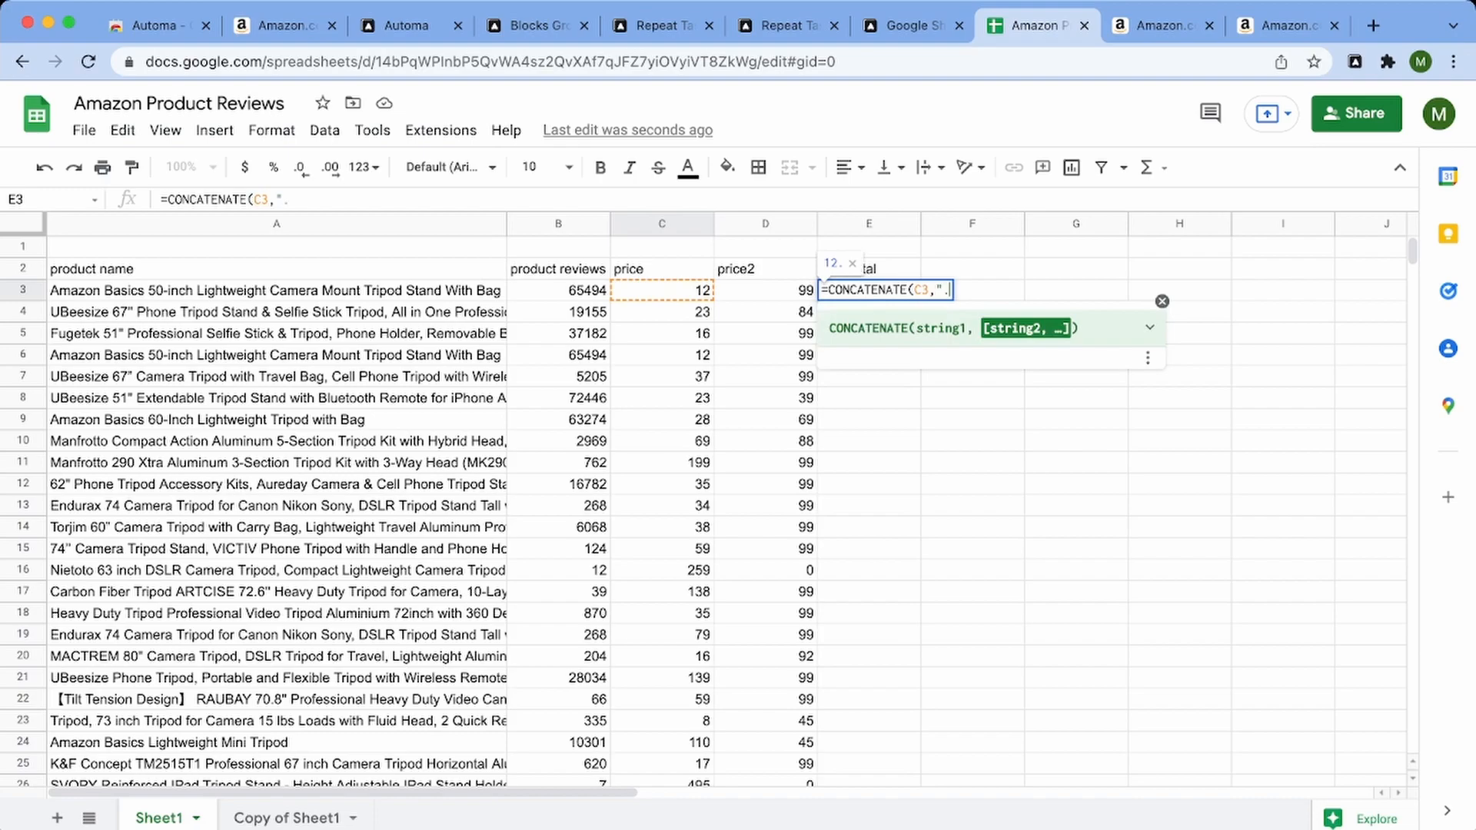
text(",)
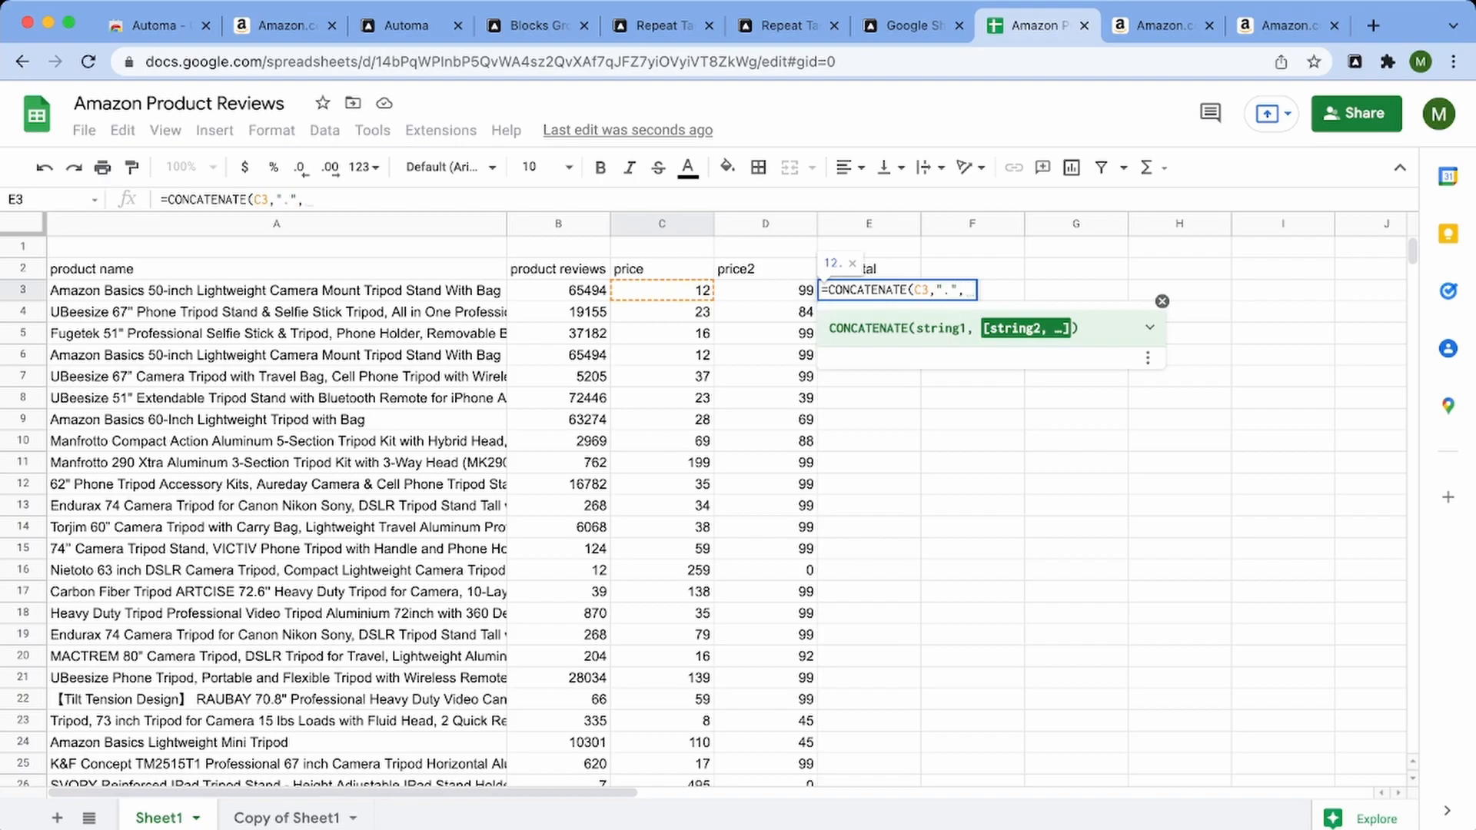
click(813, 286)
key(Return)
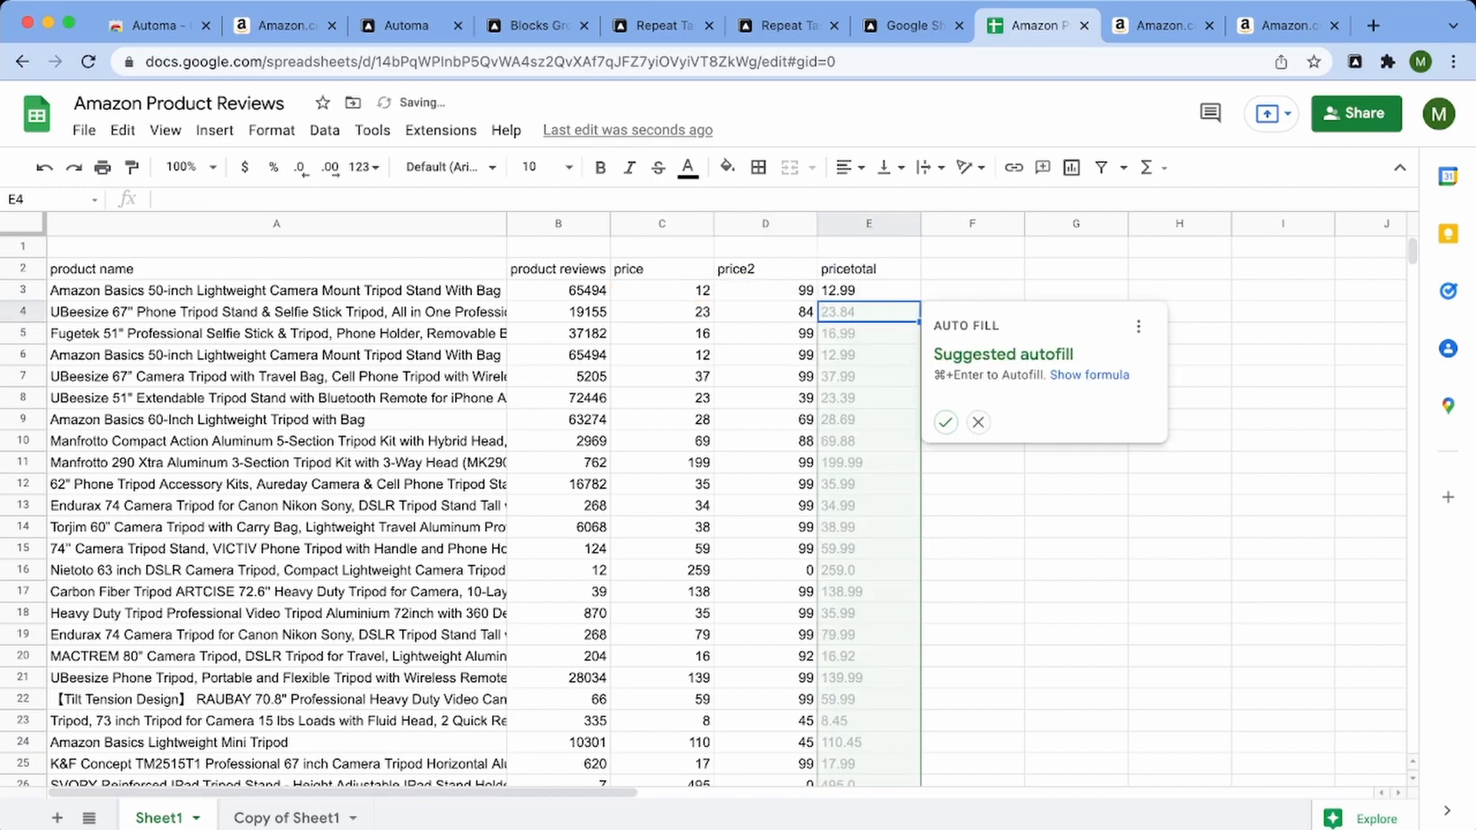
Fill the concatenation formula down the rest of the pricetotal column using the suggested autofill, and review the scraped rows
click(946, 422)
click(972, 268)
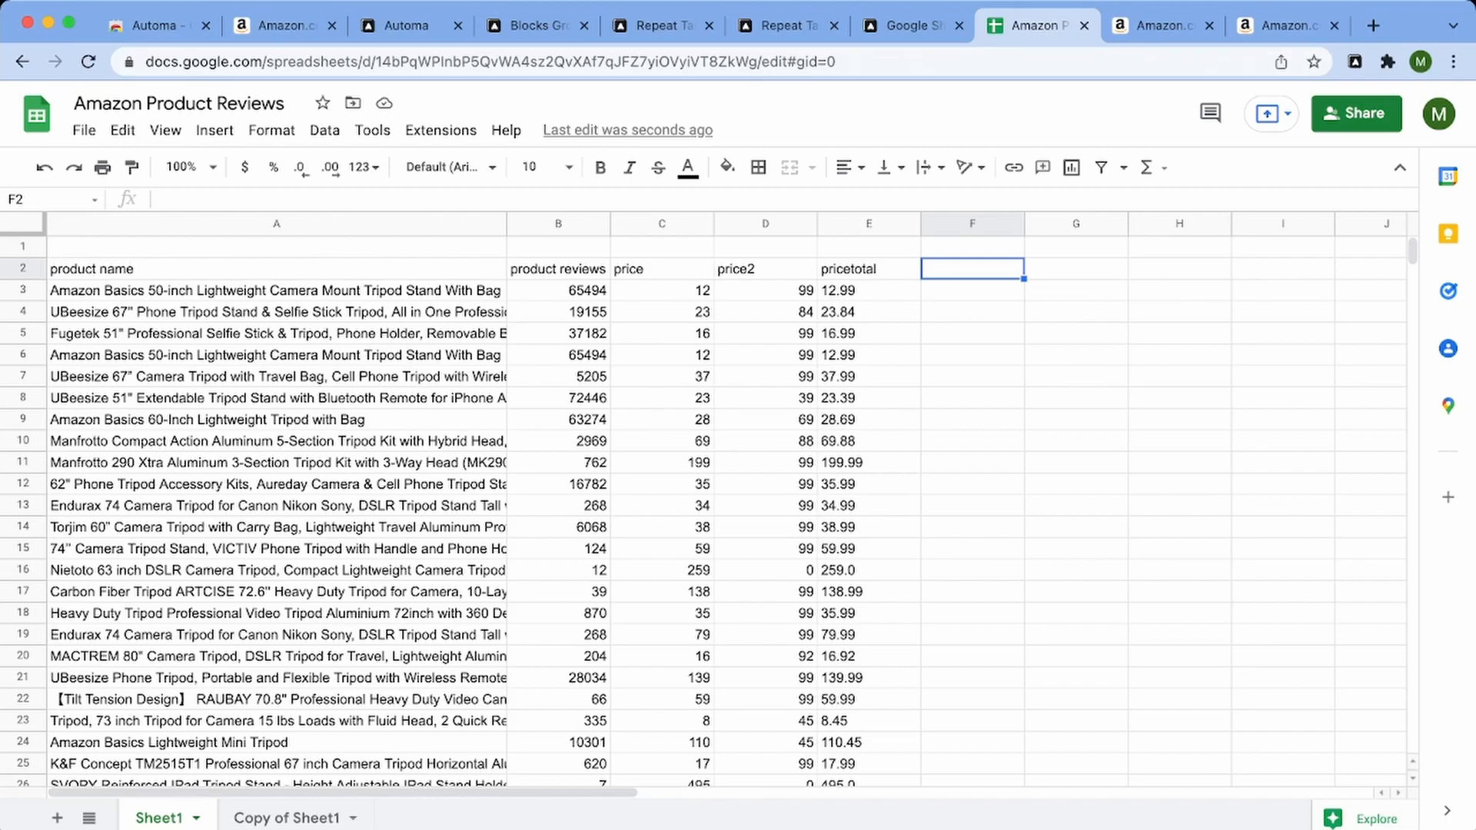
scroll(725, 511, down, 10)
scroll(726, 510, up, 9)
scroll(725, 510, right, 7)
scroll(725, 510, left, 7)
scroll(726, 510, up, 3)
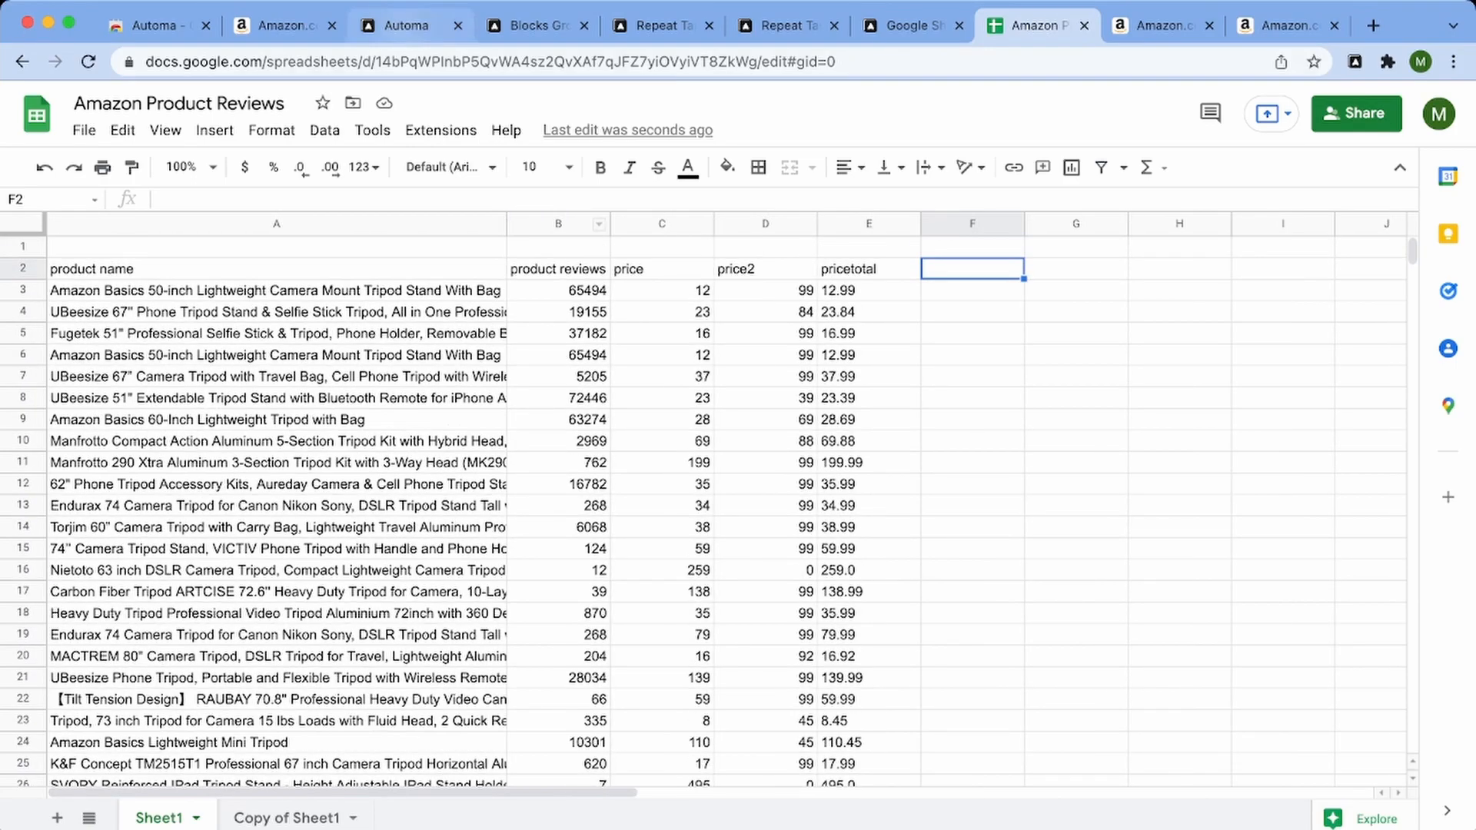
Switch back to the Automa workflow and set the Repeat task block to 6 times
click(406, 26)
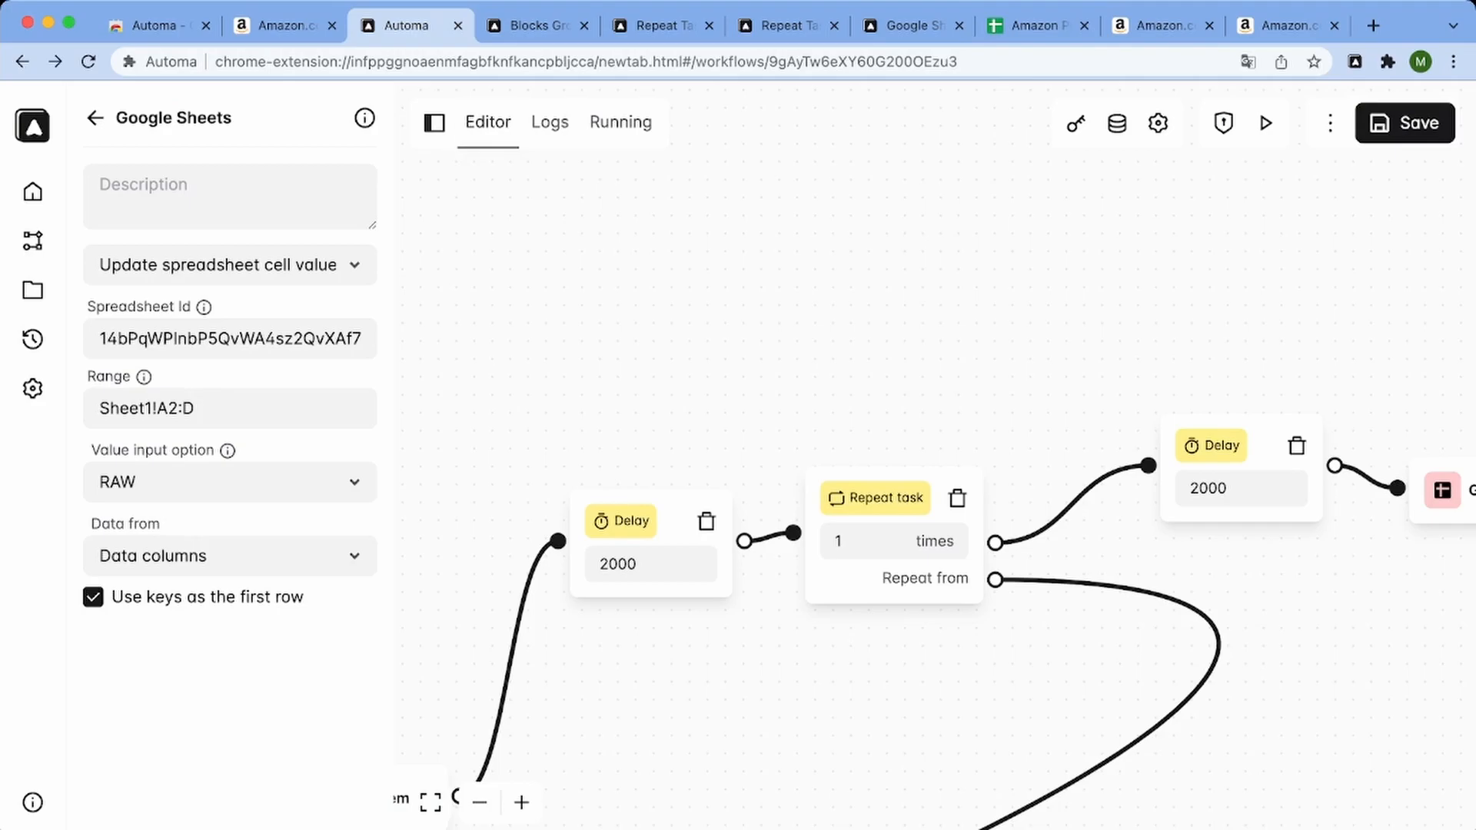
click(902, 537)
click(901, 537)
click(901, 536)
click(901, 537)
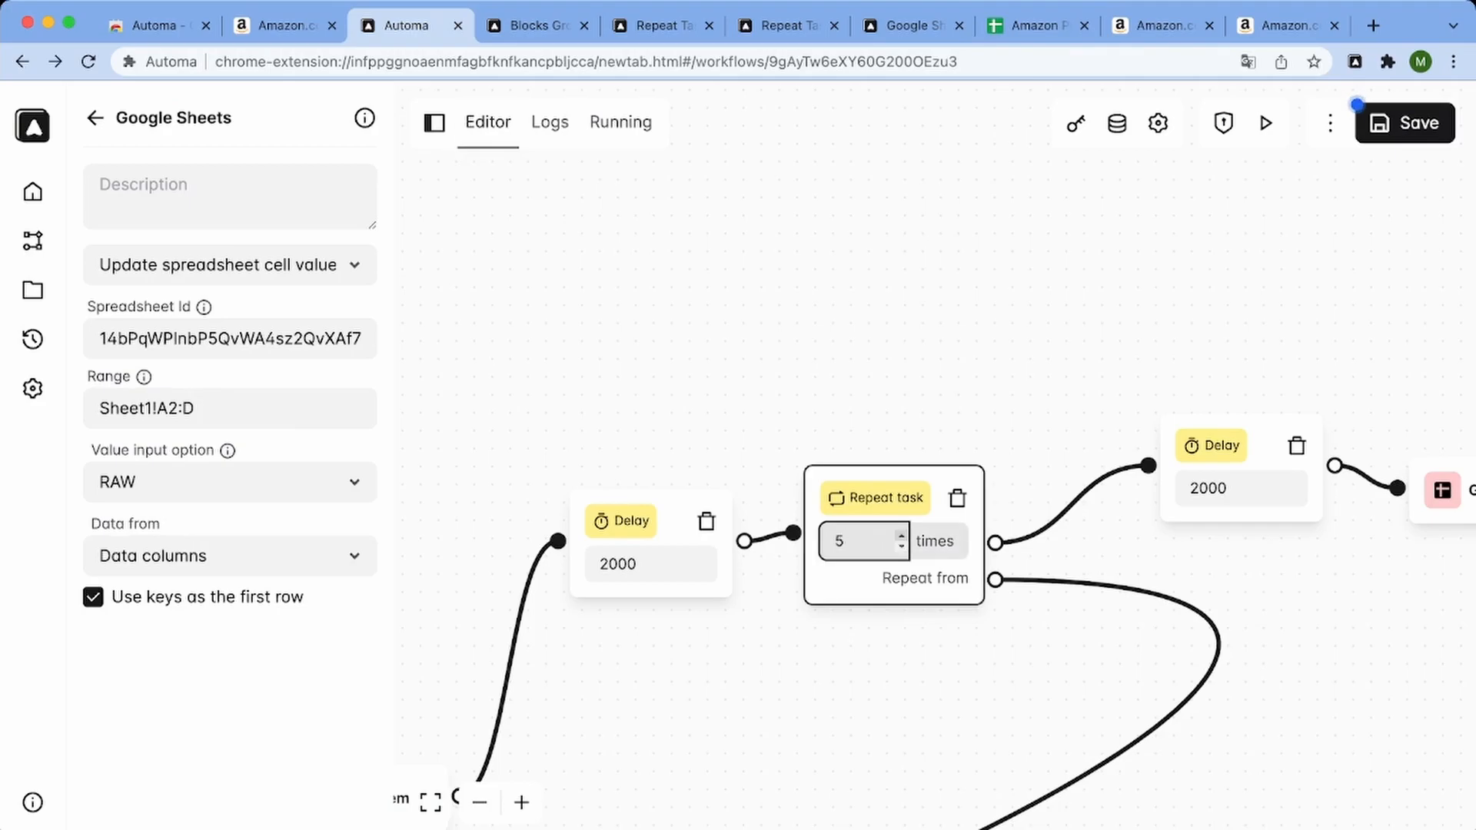
click(901, 536)
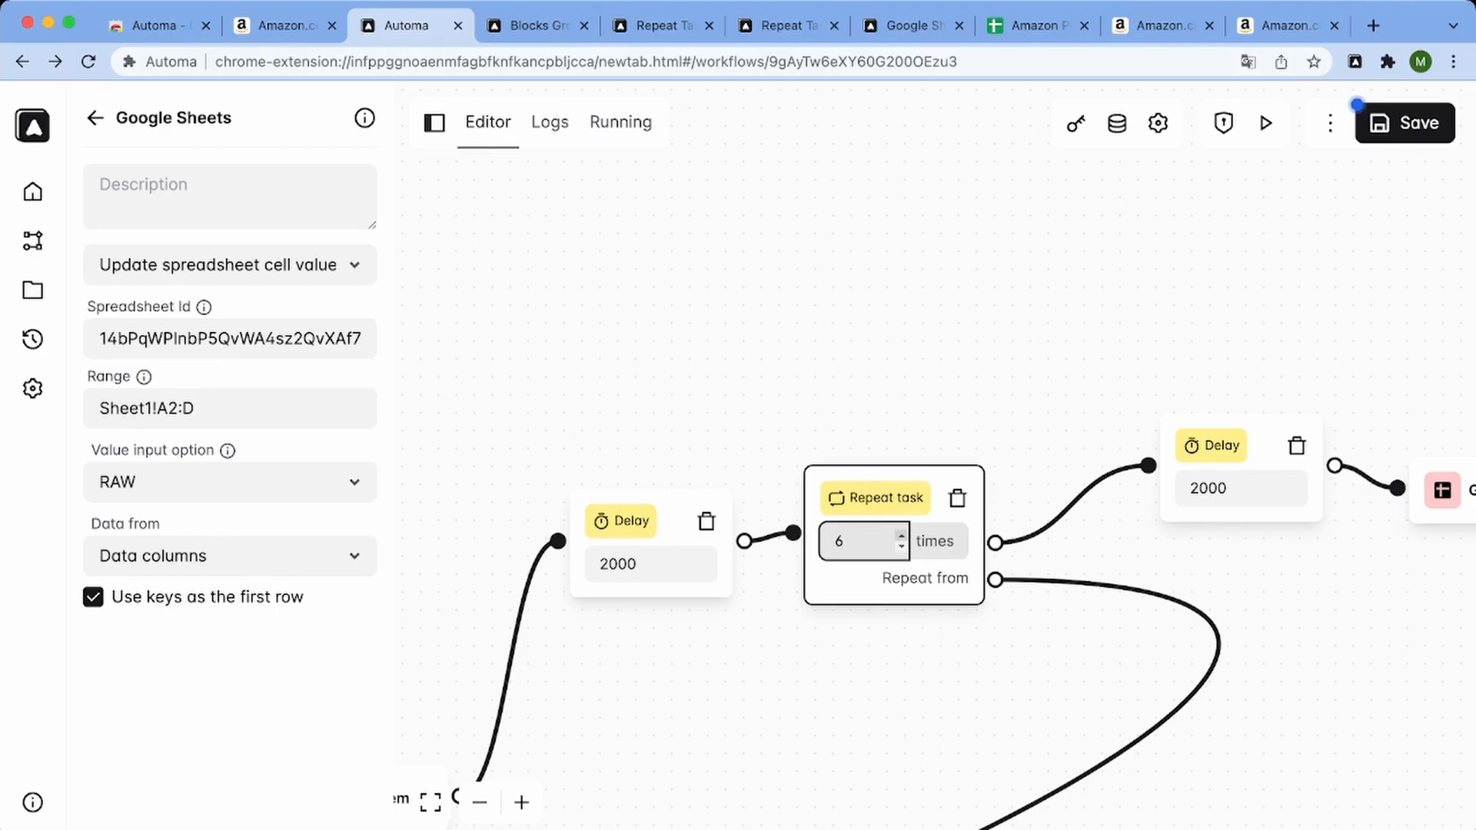